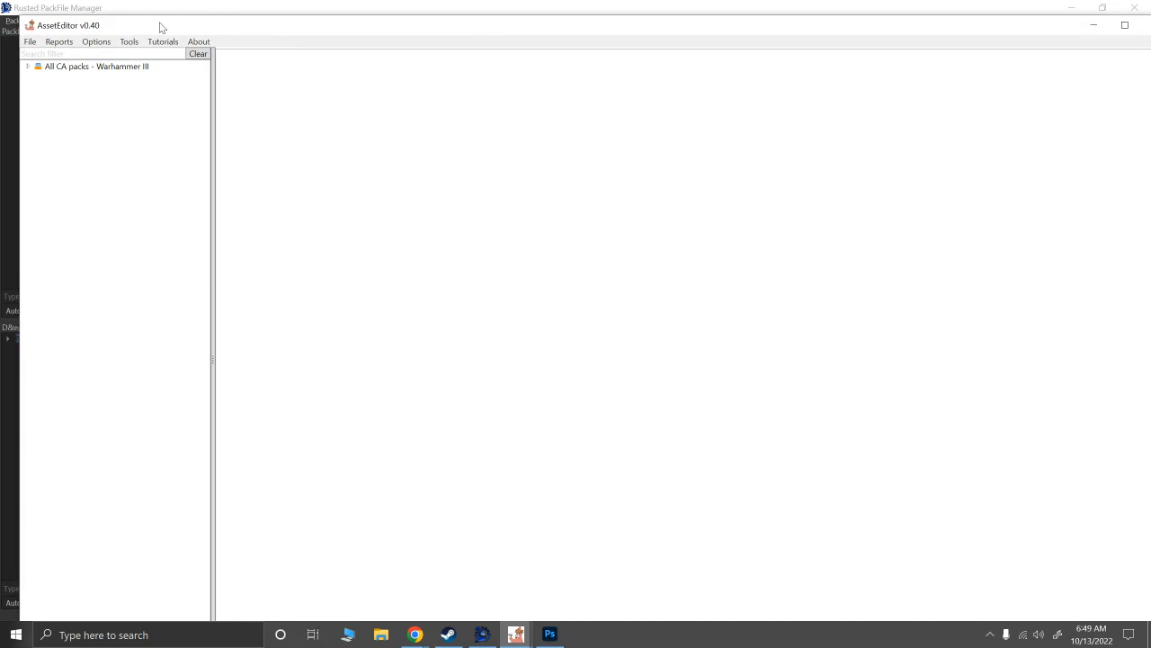
Put AssetEditor away, view the Photoshop home screen, and return to Rusted PackFile Manager.
{"action": "left_click_drag", "start_coordinate": [846, 28], "coordinate": [815, 29]}
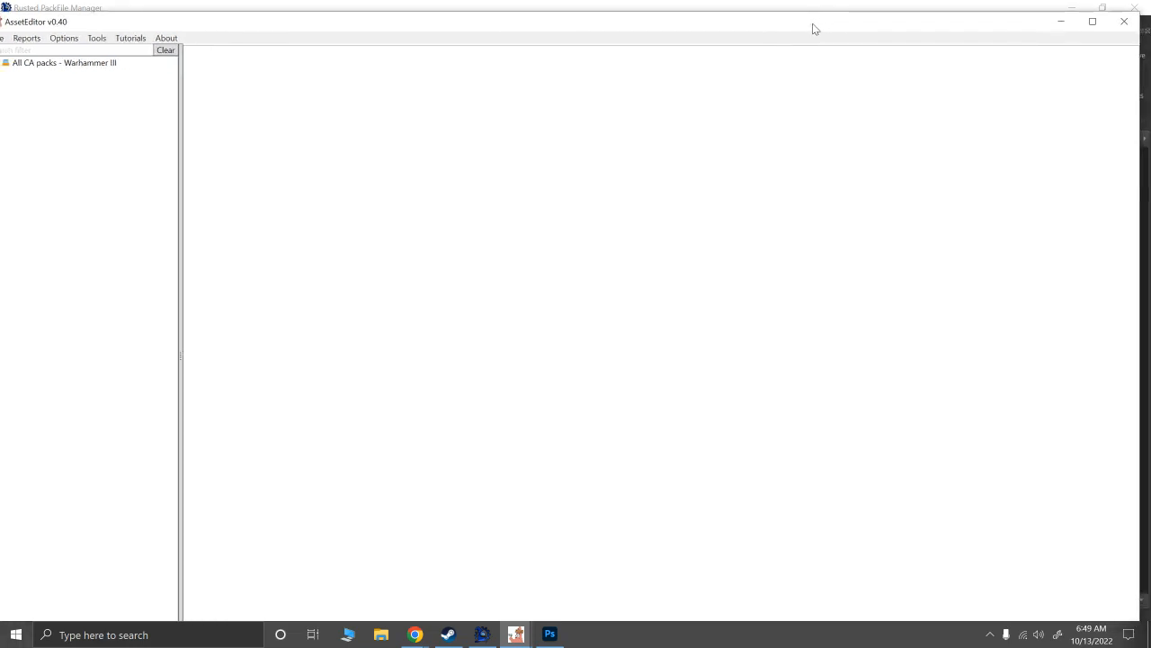
{"action": "left_click", "coordinate": [1065, 22]}
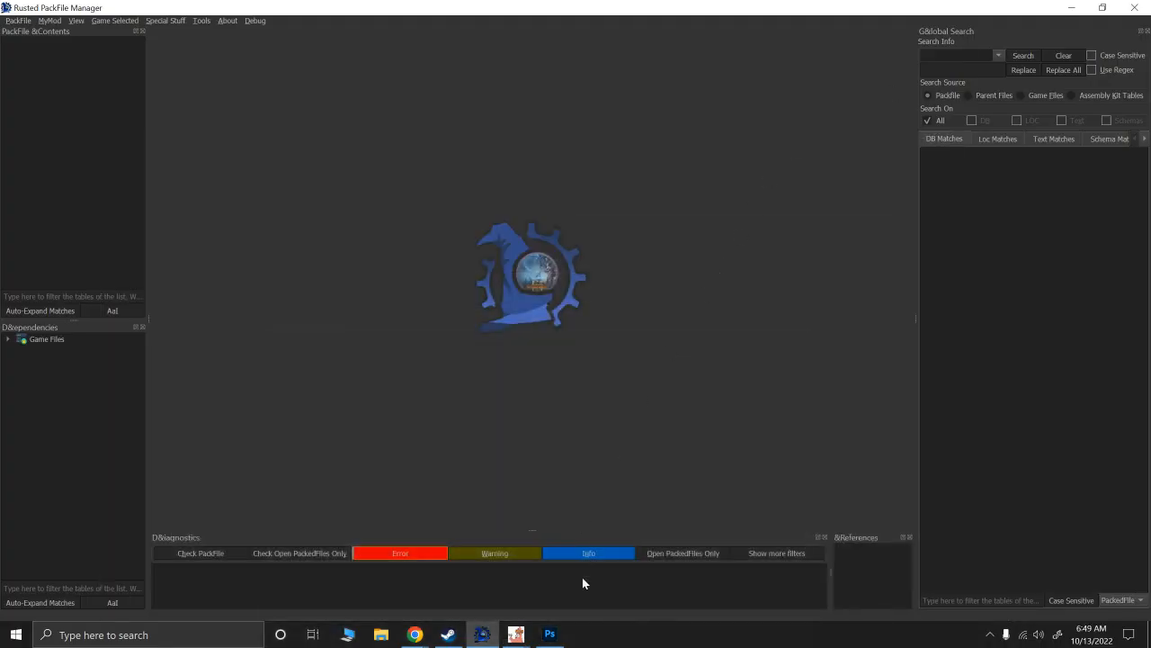
{"action": "left_click", "coordinate": [550, 634]}
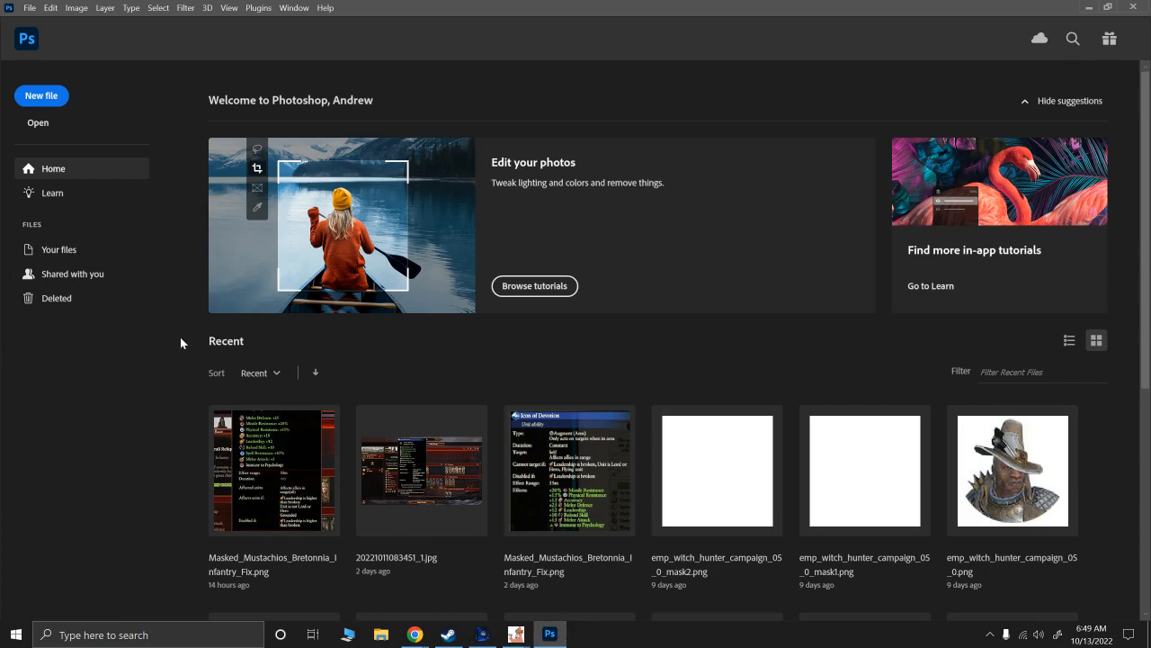
{"action": "left_click", "coordinate": [555, 628]}
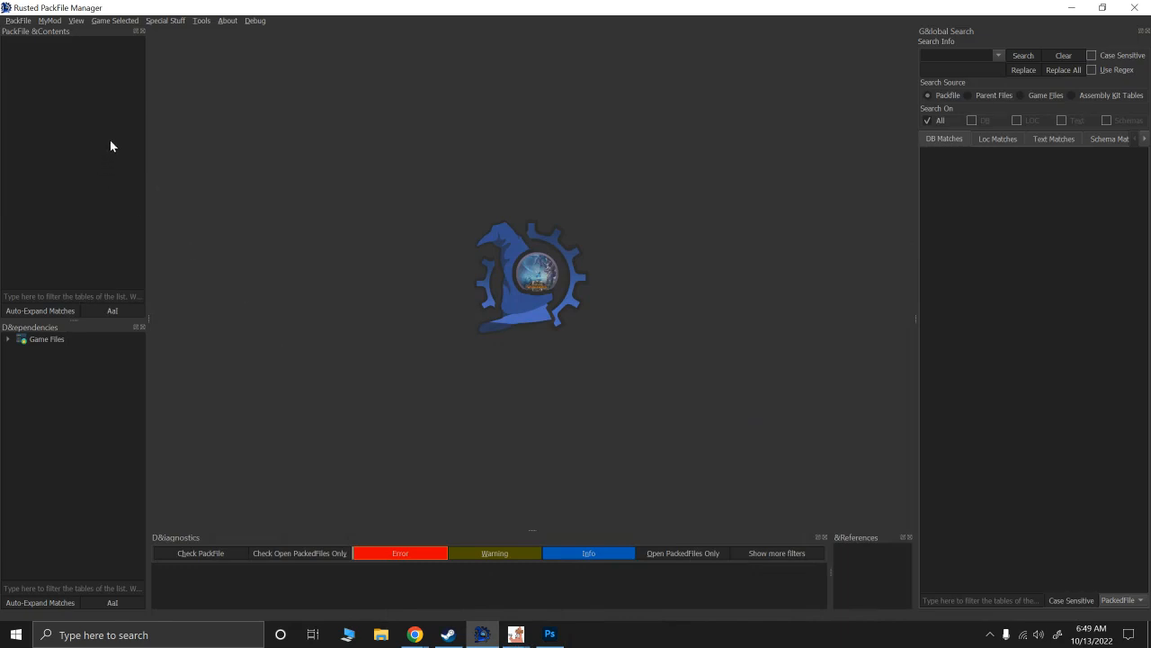
{"action": "left_click", "coordinate": [116, 21]}
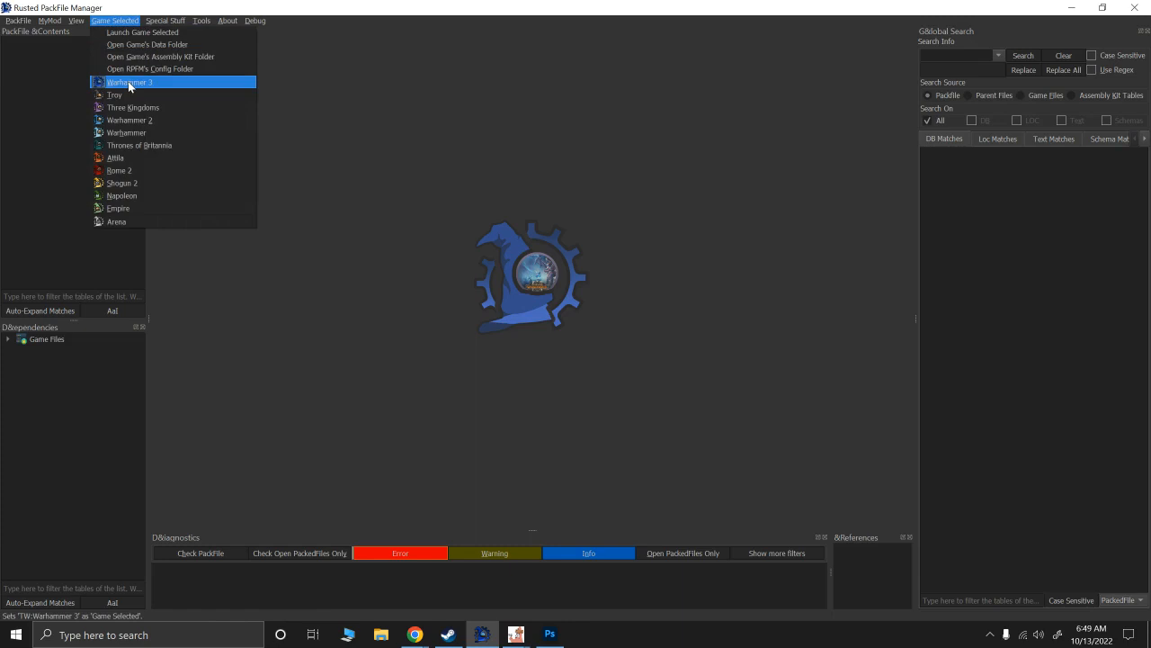
{"action": "left_click", "coordinate": [18, 20]}
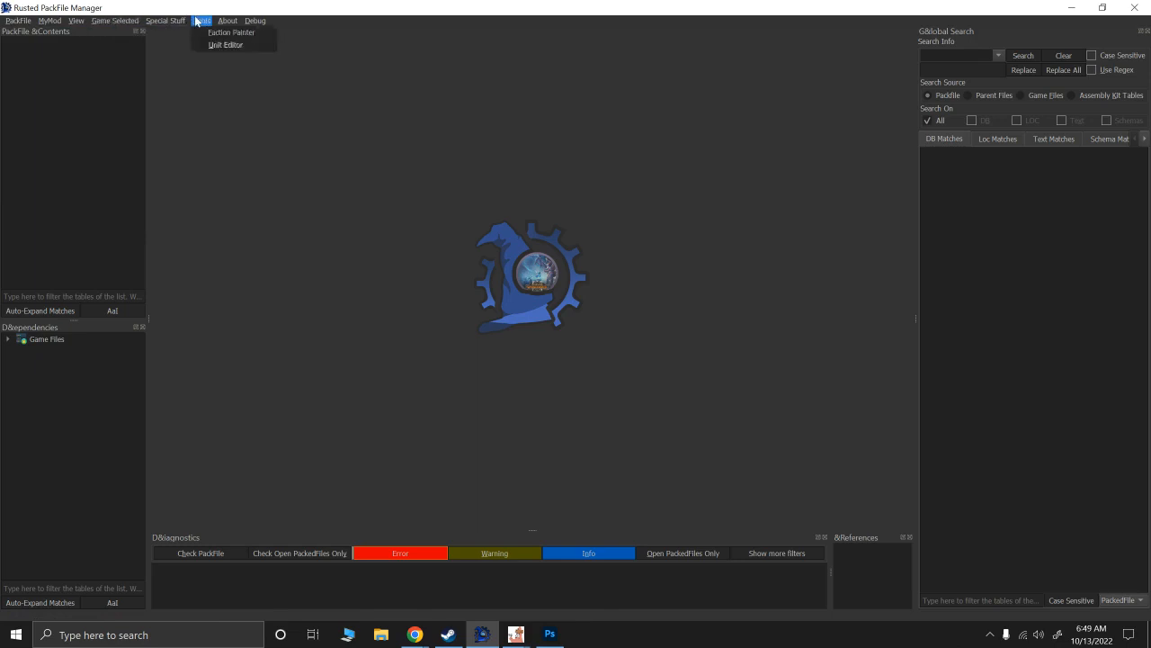
{"action": "mouse_move", "coordinate": [168, 21]}
{"action": "mouse_move", "coordinate": [181, 39]}
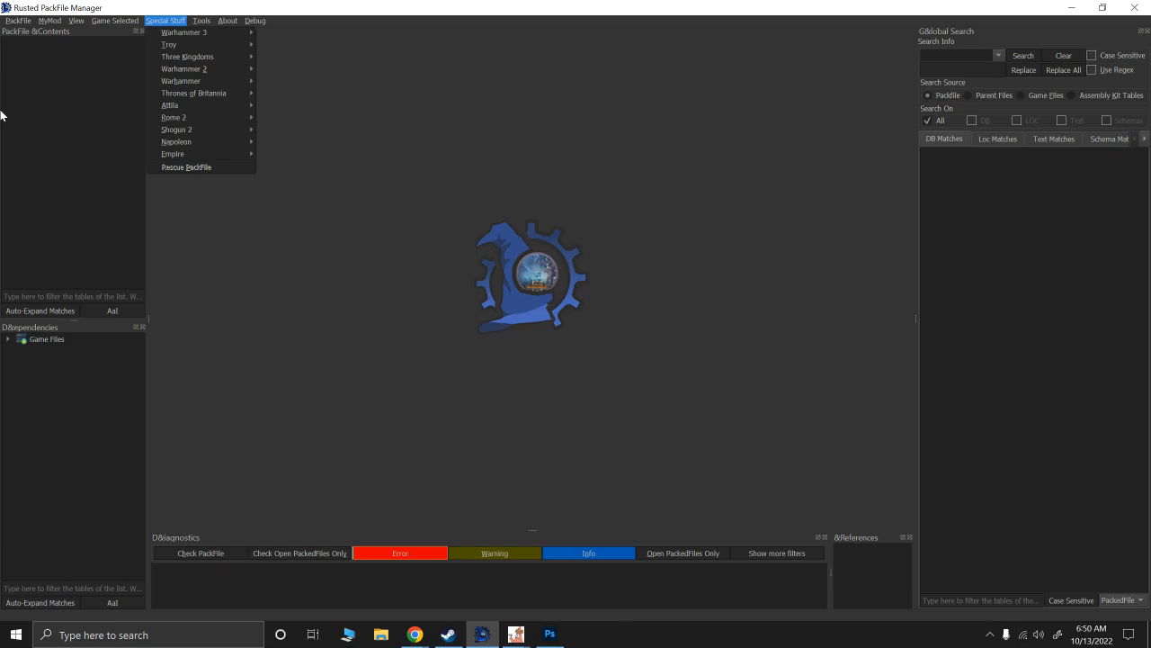
{"action": "left_click", "coordinate": [18, 22]}
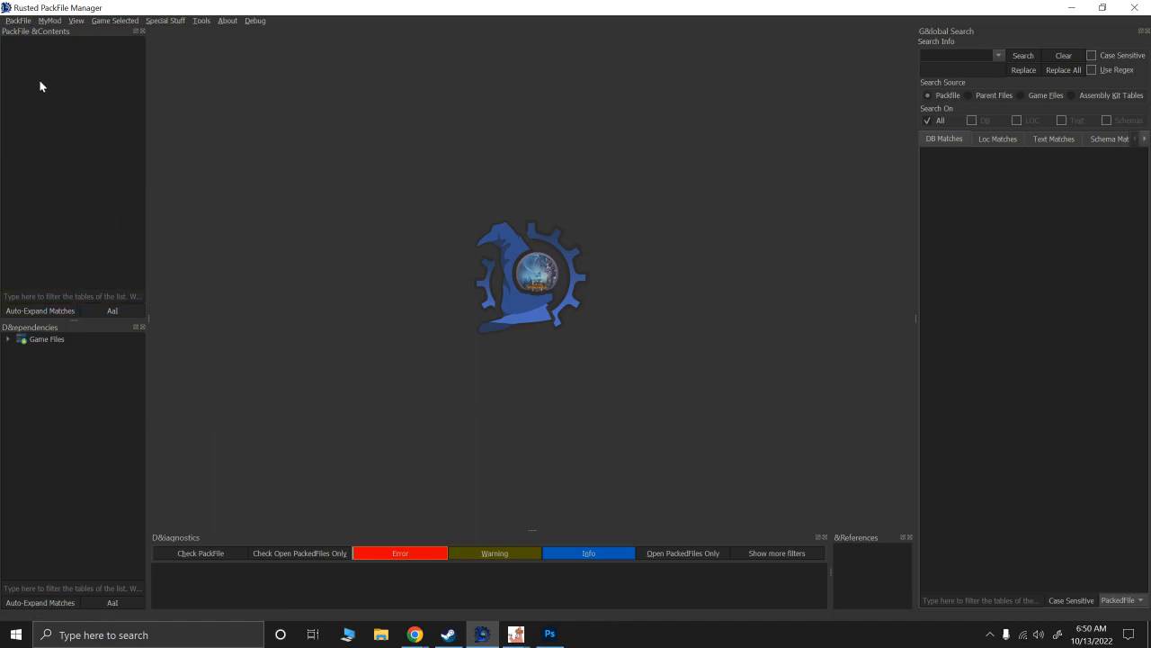
Create a new PackFile and save it in the Total War WARHAMMER III data folder as Masked_Mustachios_Bretonnia_Infantry_Fix.pack.
{"action": "left_click", "coordinate": [15, 21]}
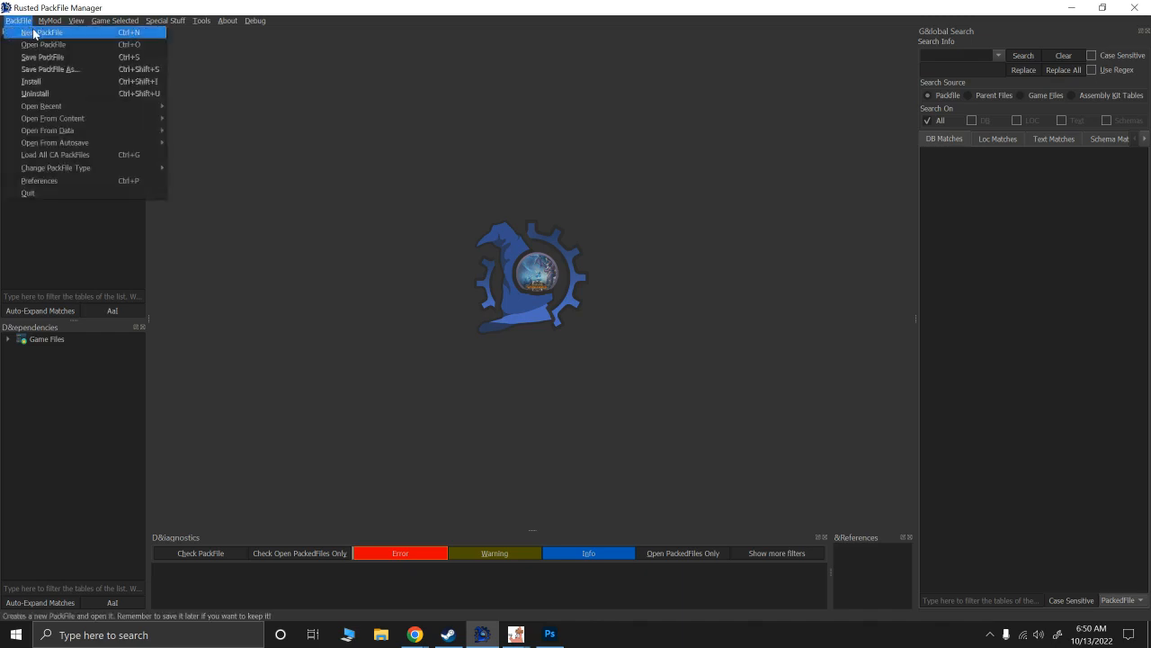
{"action": "left_click", "coordinate": [34, 35]}
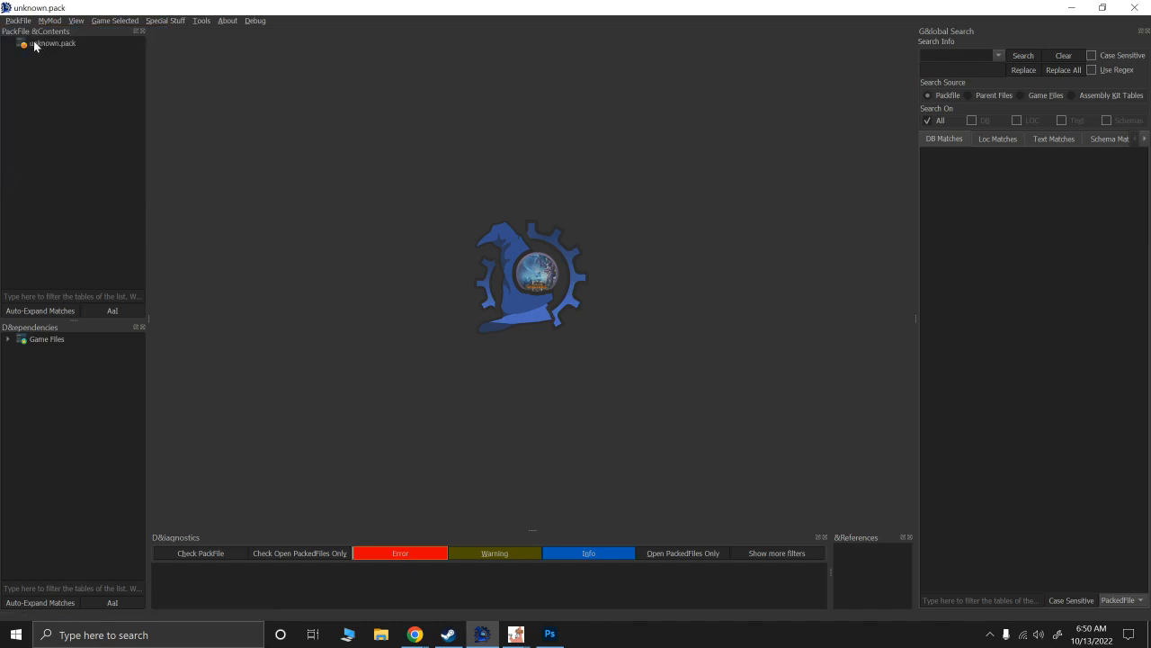
{"action": "left_click", "coordinate": [18, 20]}
{"action": "left_click", "coordinate": [54, 69]}
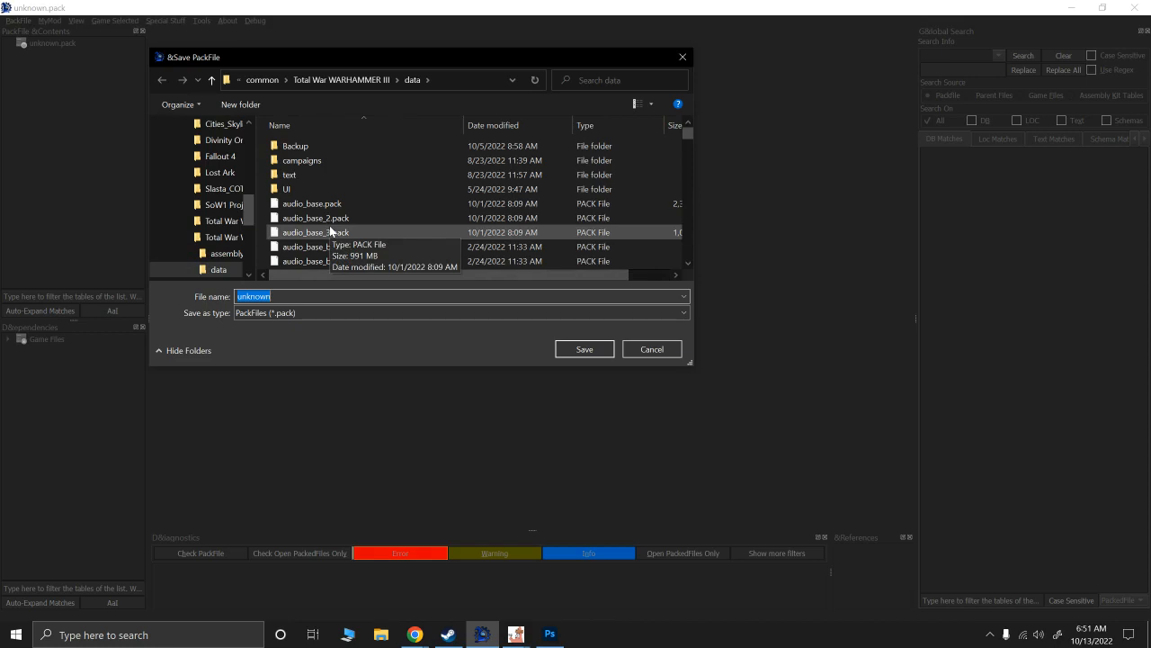
{"action": "type", "text": "m"}
{"action": "key", "text": "Down"}
{"action": "key", "text": "Down"}
{"action": "key", "text": "Down"}
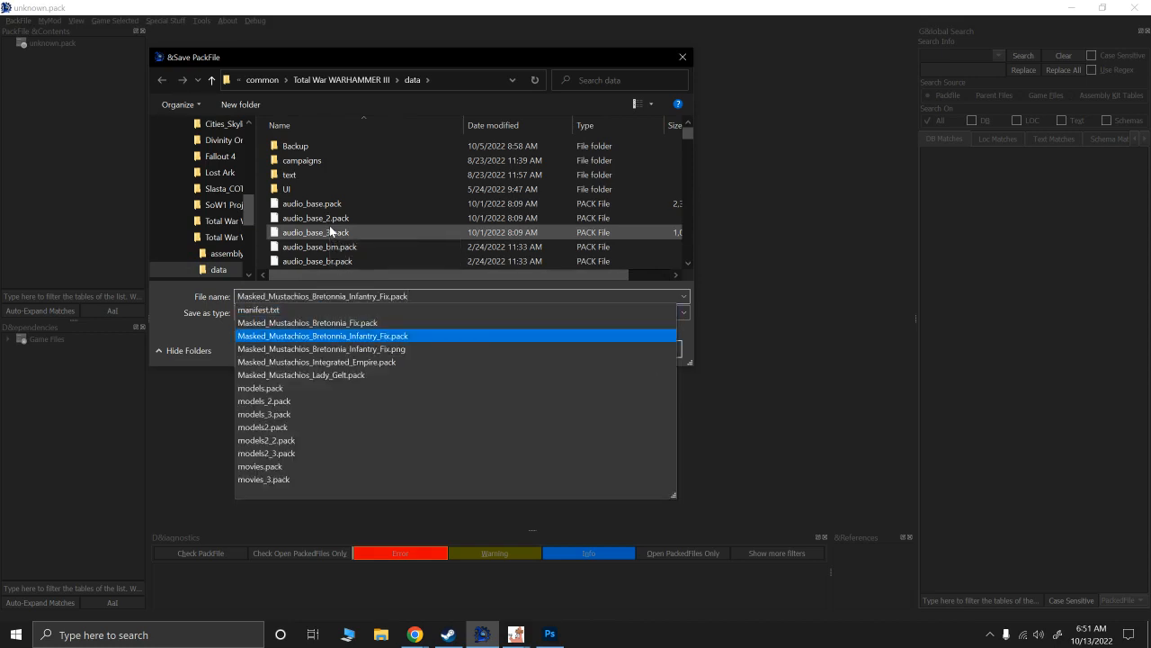
{"action": "key", "text": "Return"}
{"action": "key", "text": "Left"}
{"action": "key", "text": "Return"}
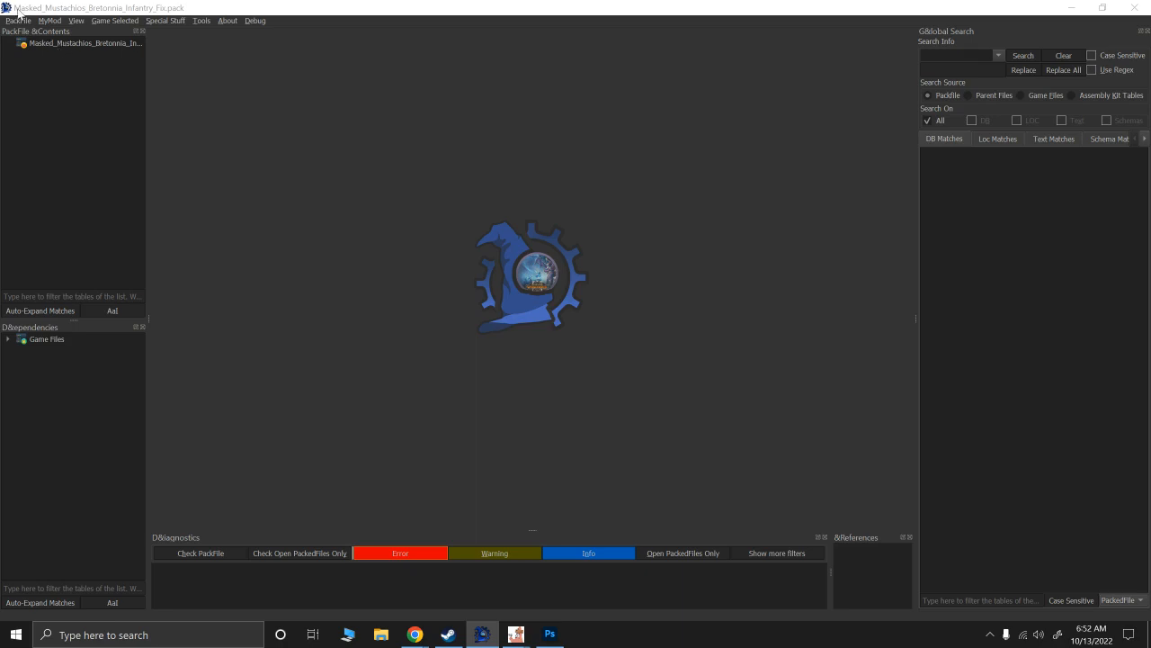
Start adding content from another PackFile and browse to SteamLibrary/steamapps/common/Total War WARHAMMER III/data on the SSD (E:).
{"action": "right_click", "coordinate": [42, 43]}
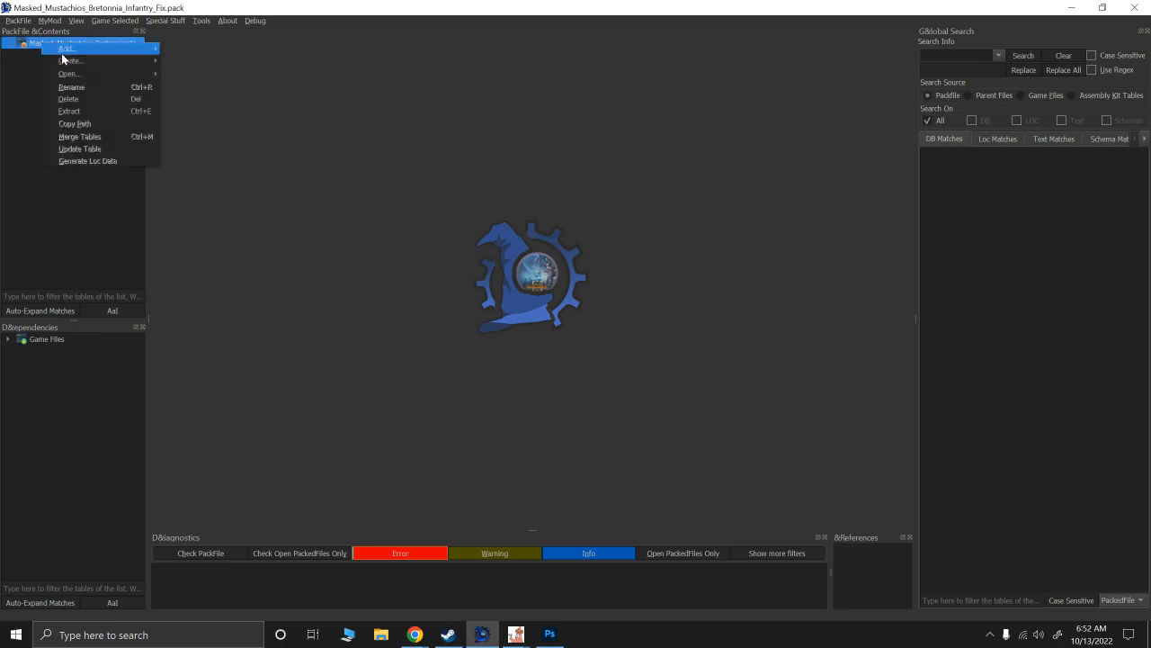
{"action": "mouse_move", "coordinate": [72, 49]}
{"action": "left_click", "coordinate": [242, 72]}
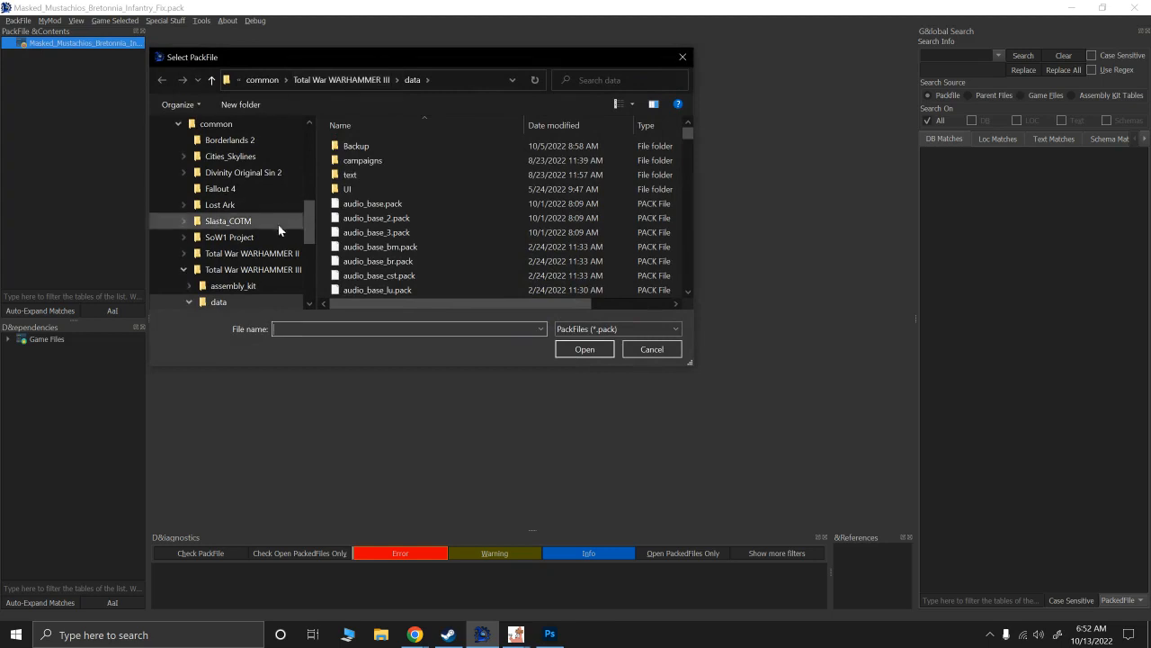
{"action": "left_click_drag", "start_coordinate": [313, 236], "coordinate": [306, 182]}
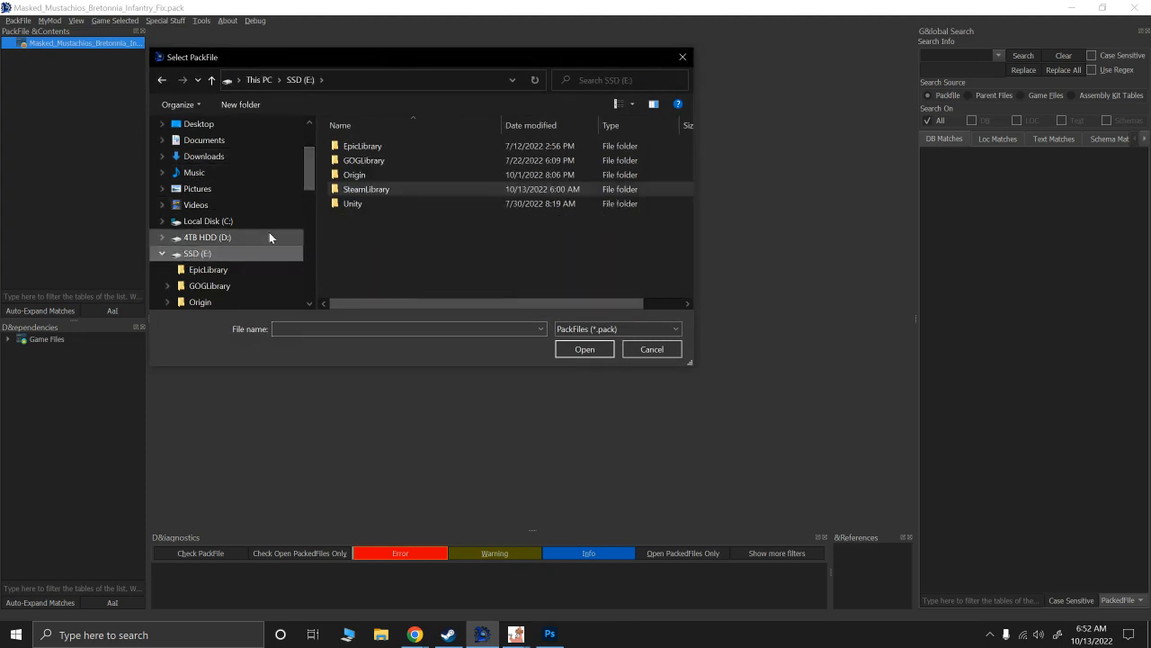
{"action": "double_click", "coordinate": [355, 190]}
{"action": "double_click", "coordinate": [357, 148]}
{"action": "double_click", "coordinate": [358, 149]}
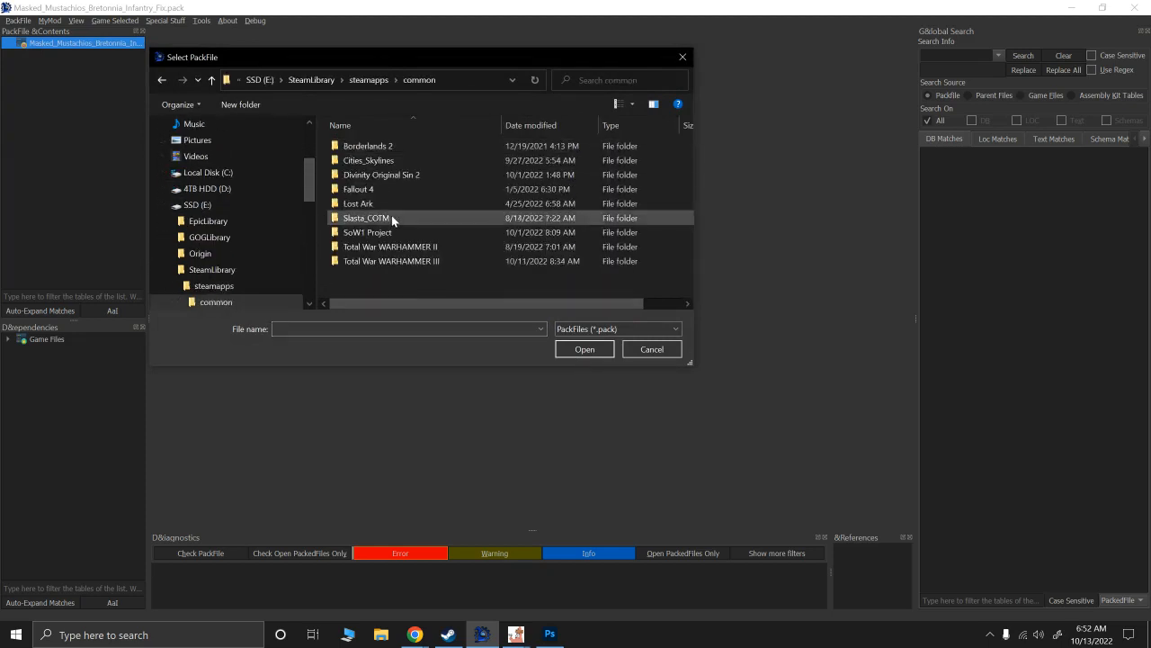
{"action": "double_click", "coordinate": [385, 261]}
{"action": "double_click", "coordinate": [353, 162]}
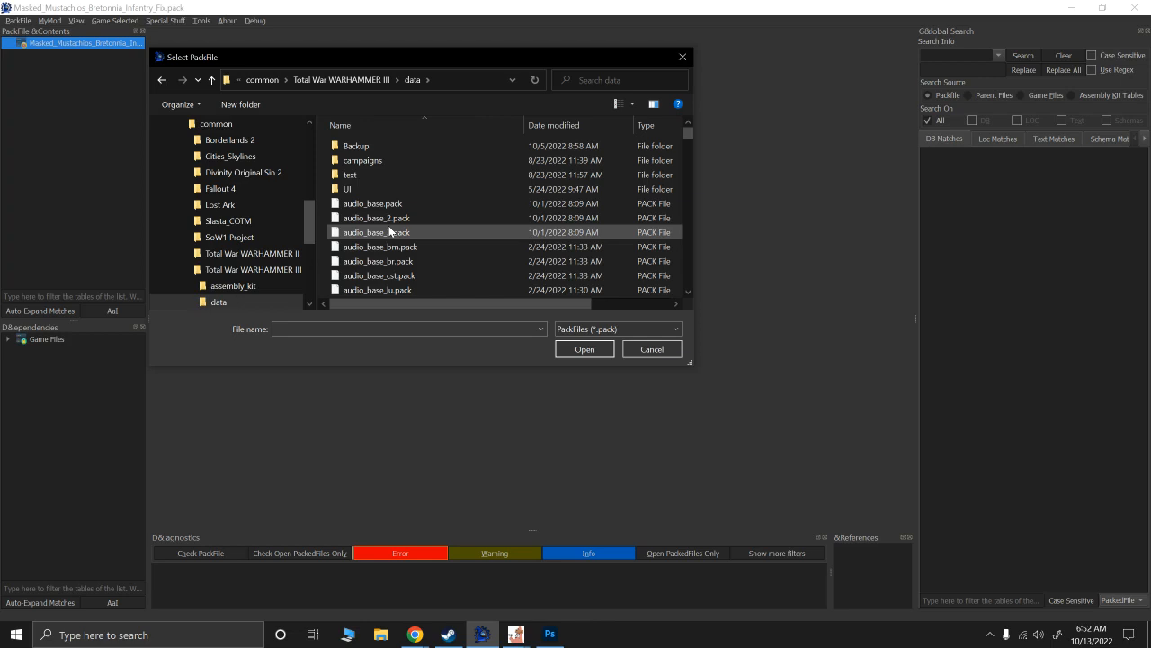
Look up the game packs whose file names start with "data", "camp" and "varia".
{"action": "left_click", "coordinate": [360, 328]}
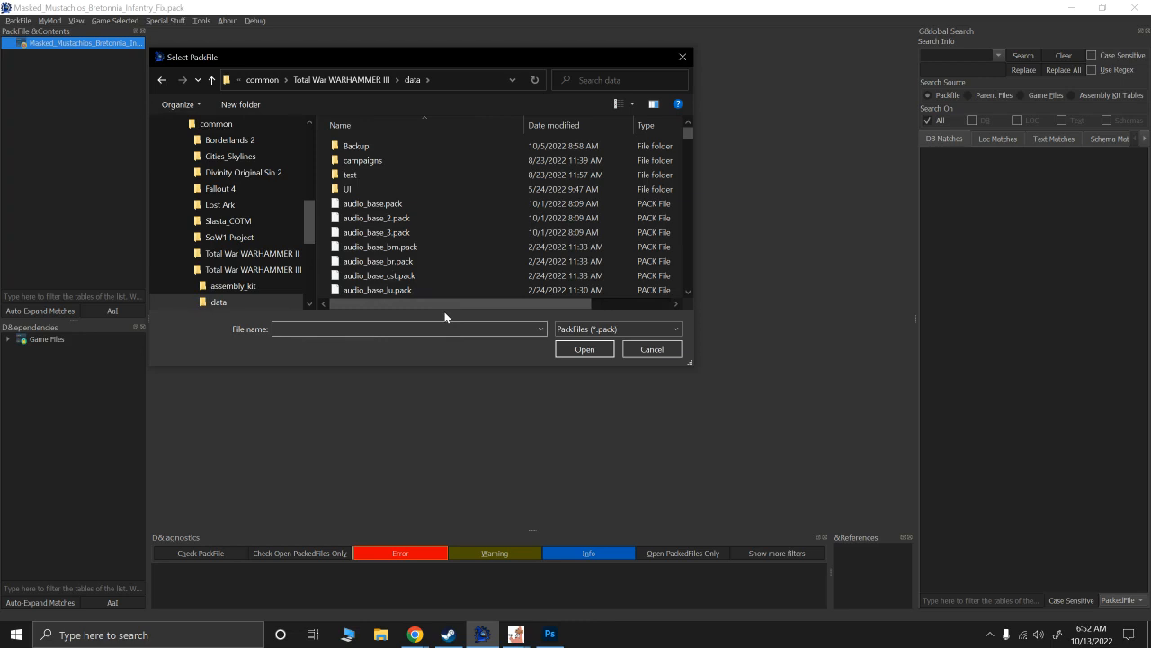
{"action": "type", "text": "data"}
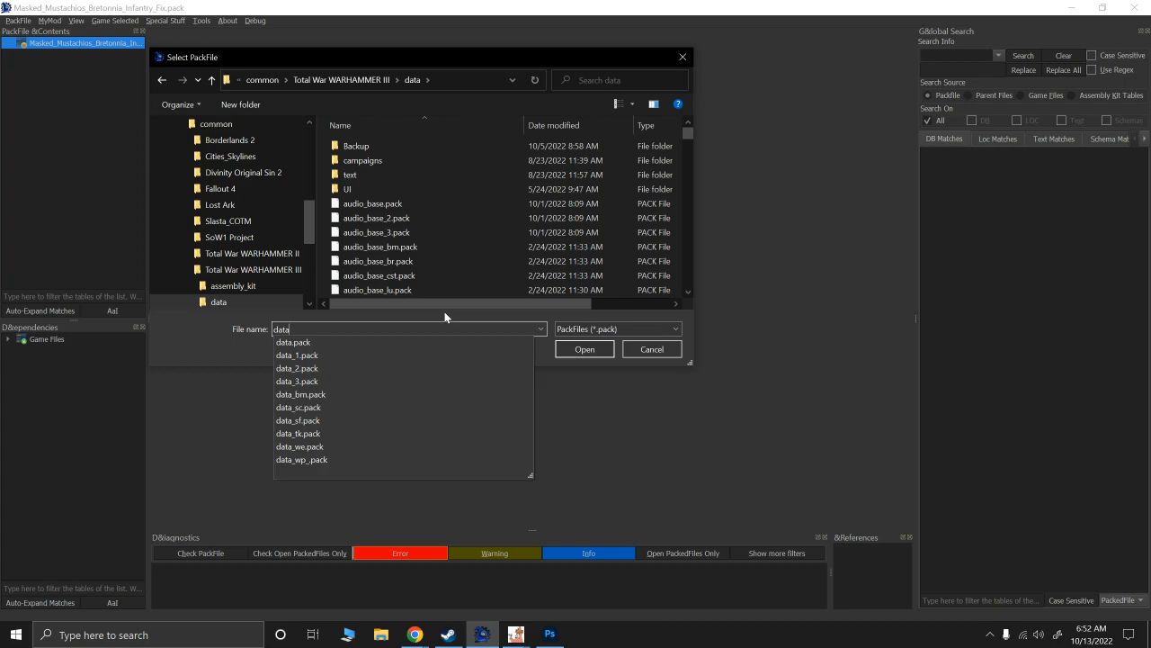
{"action": "double_click", "coordinate": [299, 329]}
{"action": "key", "text": "BackSpace"}
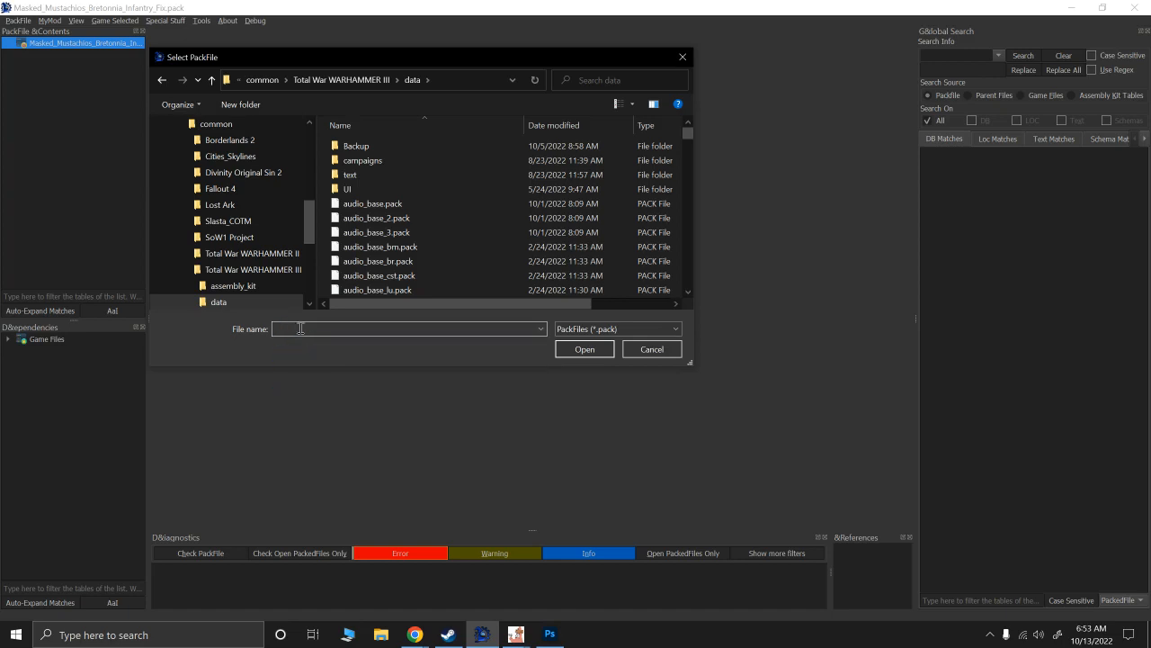
{"action": "type", "text": "camp"}
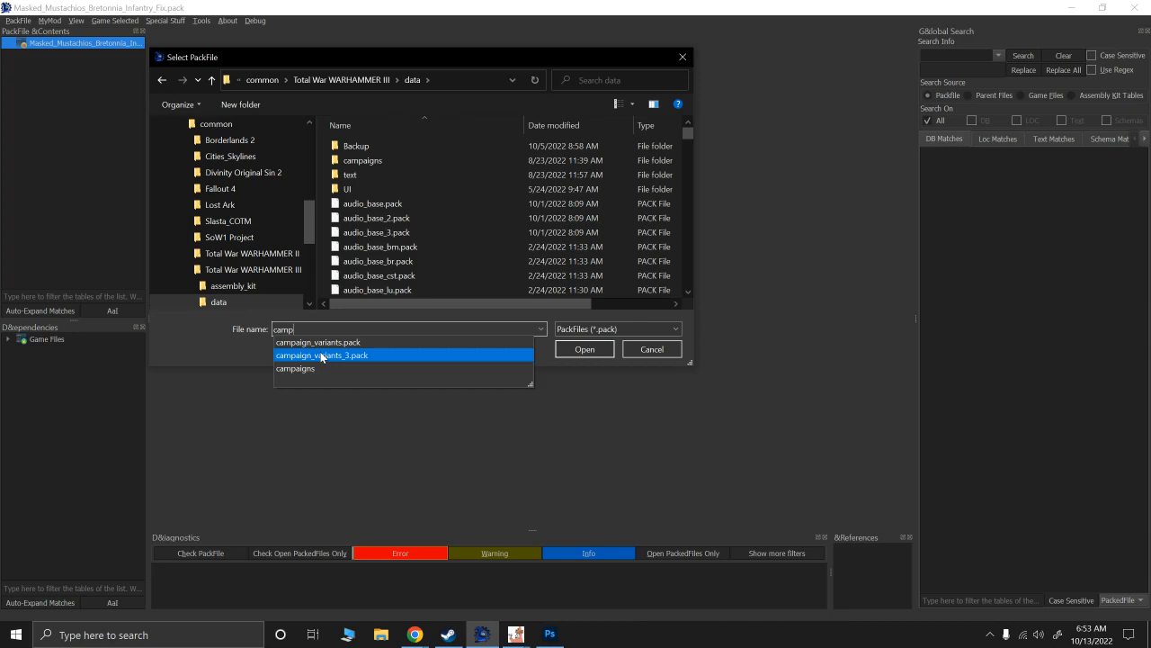
{"action": "double_click", "coordinate": [315, 329]}
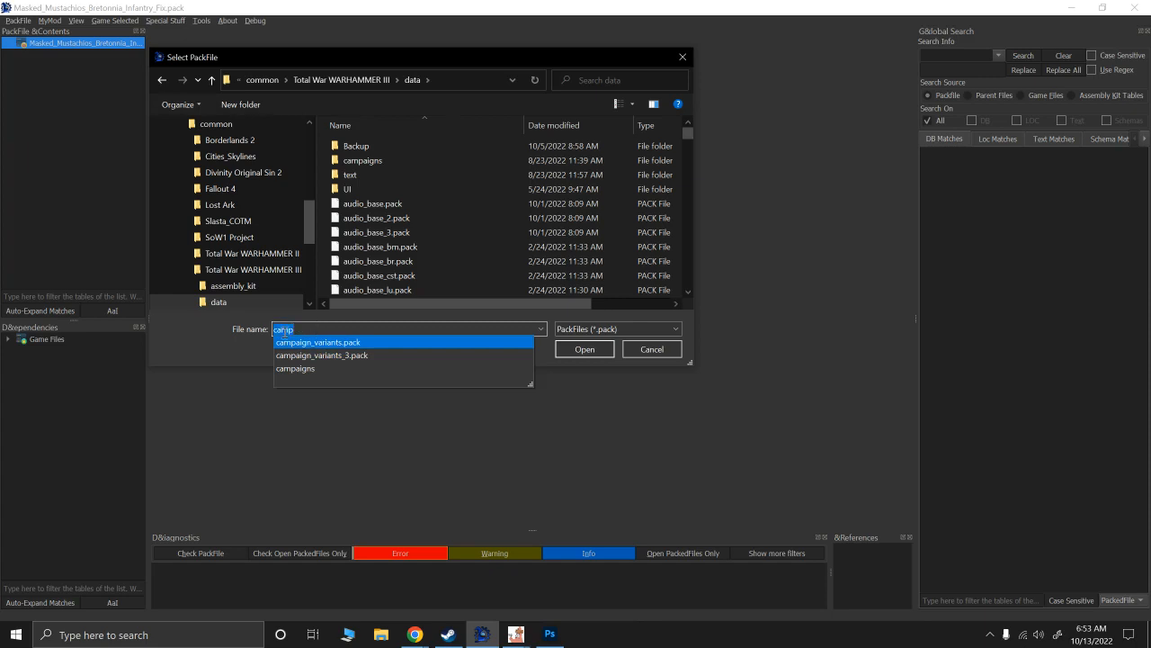
{"action": "type", "text": "vari"}
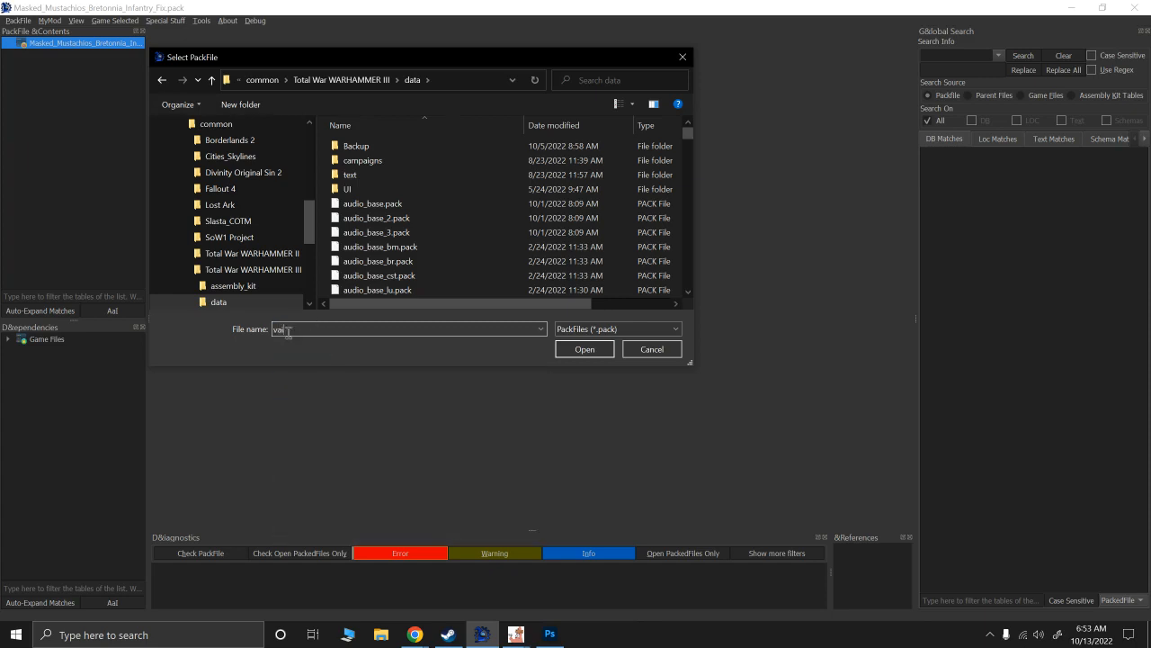
{"action": "type", "text": "a"}
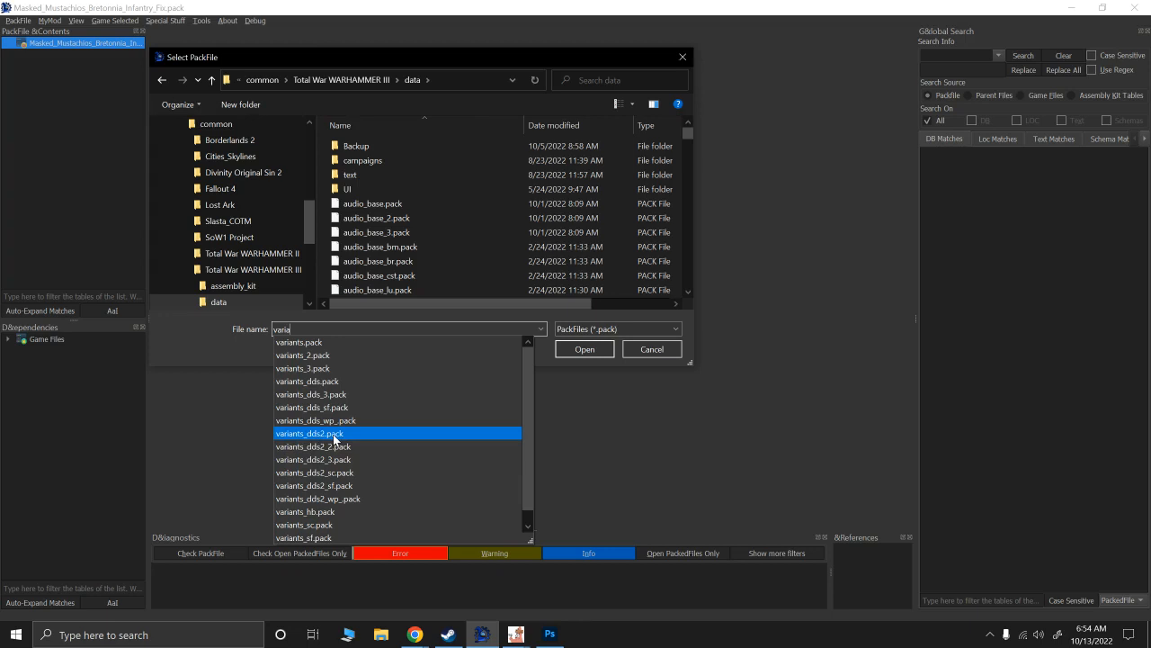
Open data.pack as the source PackFile and expand its folder tree.
{"action": "double_click", "coordinate": [415, 324]}
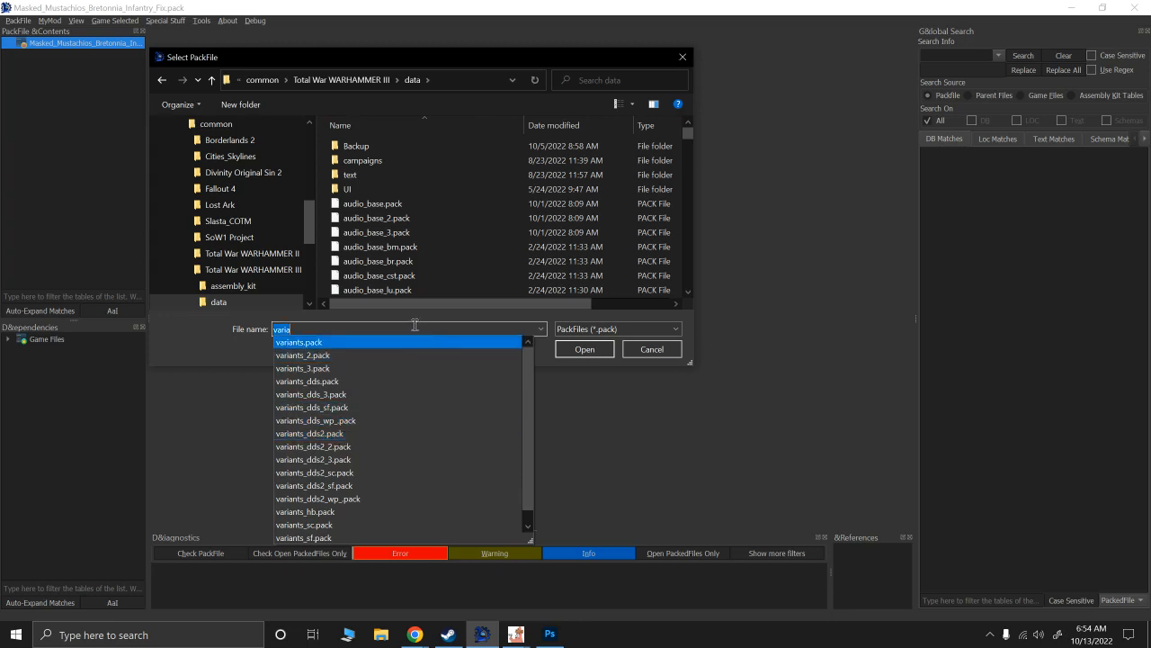
{"action": "type", "text": "data"}
{"action": "key", "text": "Down"}
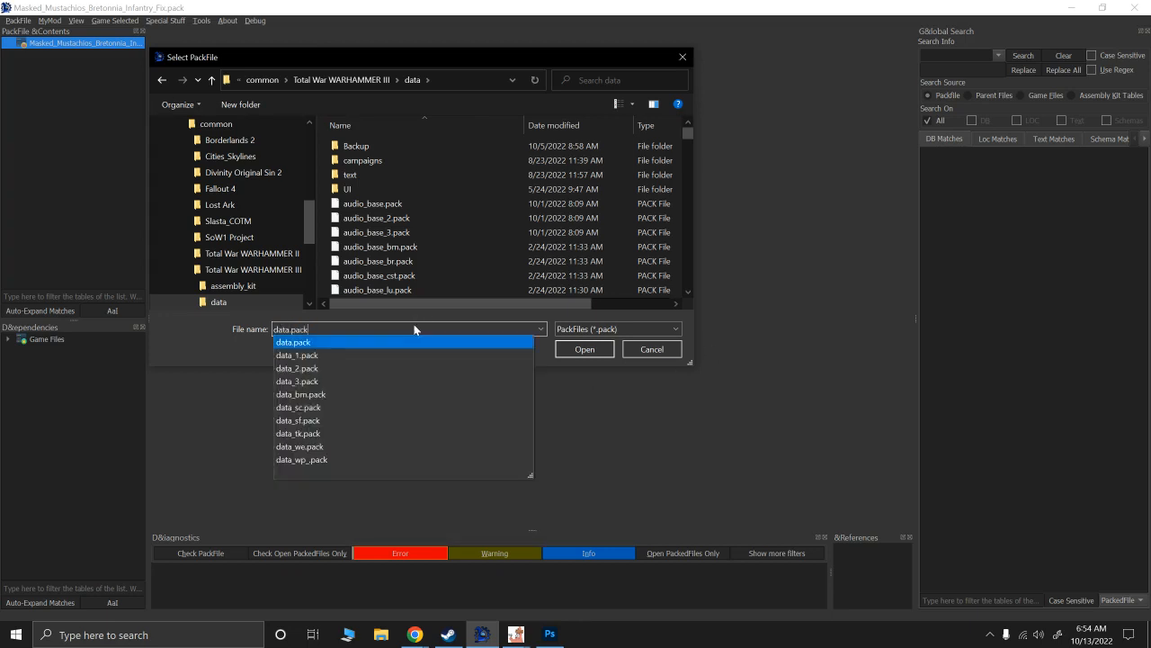
{"action": "key", "text": "Return"}
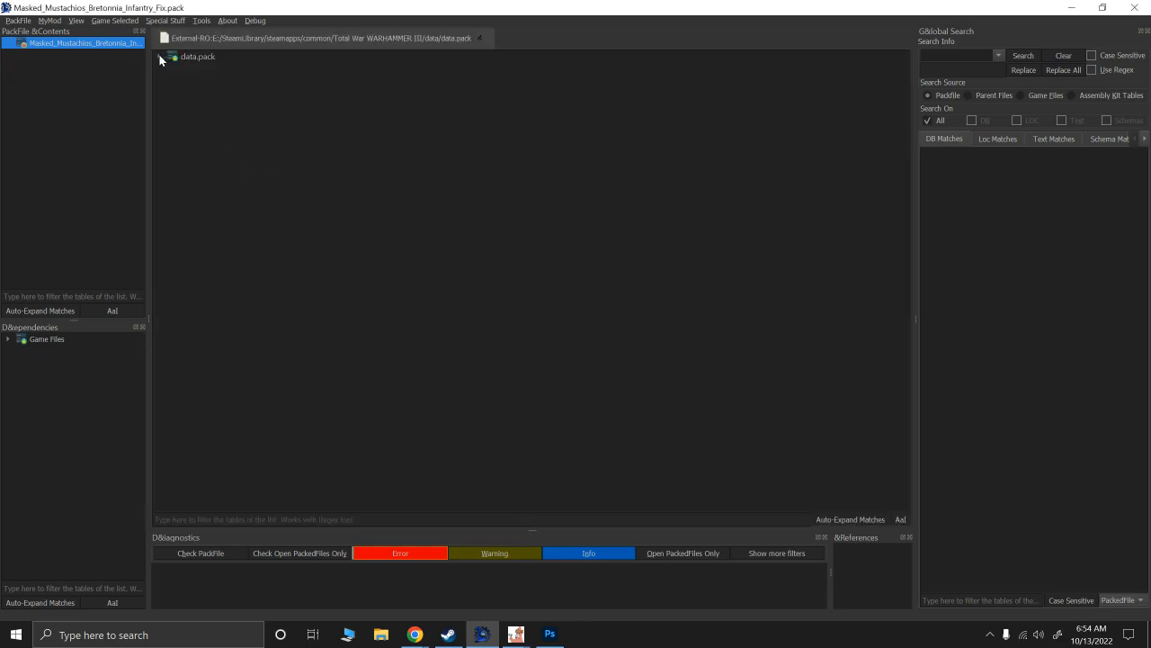
{"action": "left_click", "coordinate": [161, 57]}
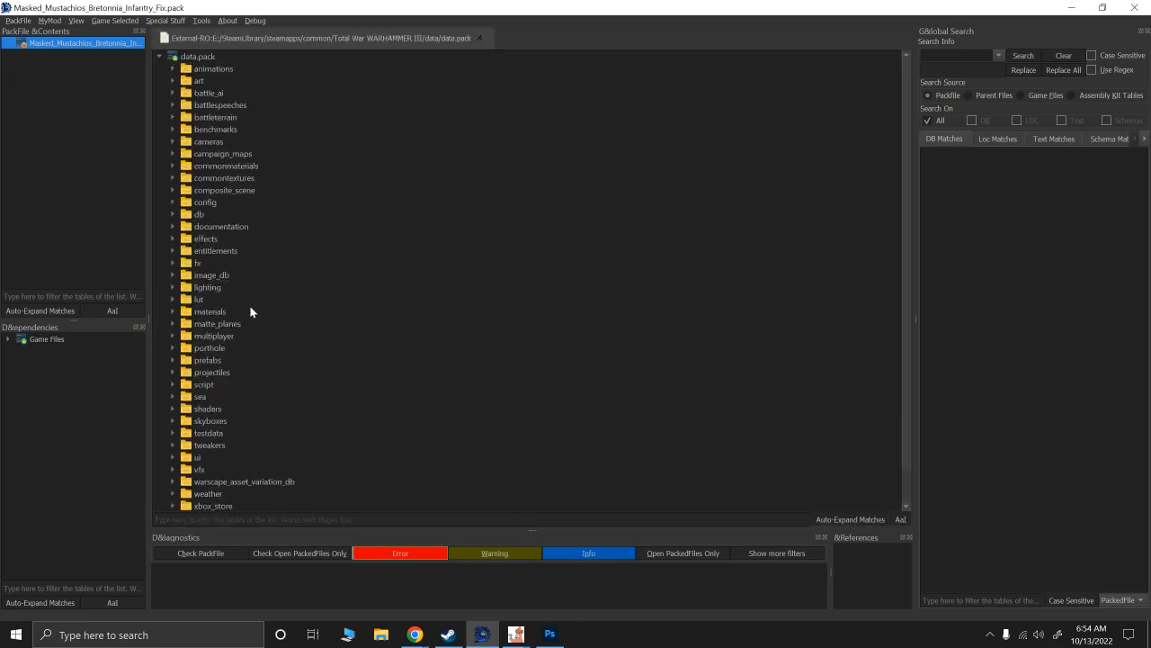
Expand the db folder of data.pack and filter the tree by "land_".
{"action": "scroll", "coordinate": [180, 468], "scroll_direction": "down", "scroll_amount": 1}
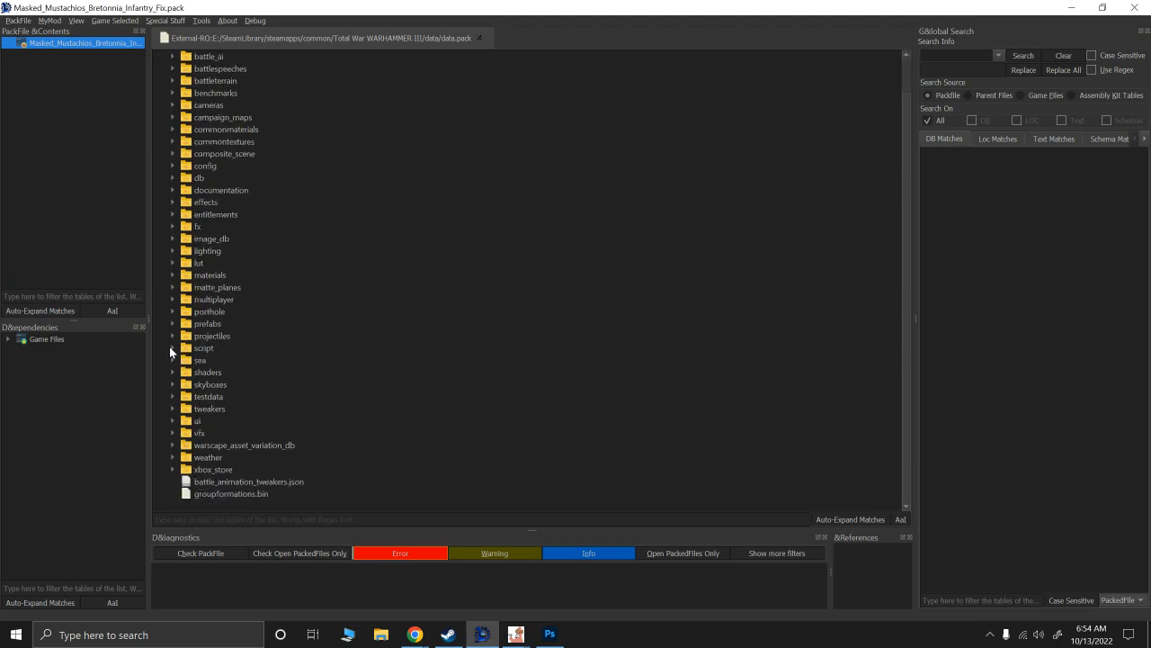
{"action": "scroll", "coordinate": [180, 342], "scroll_direction": "up", "scroll_amount": 1}
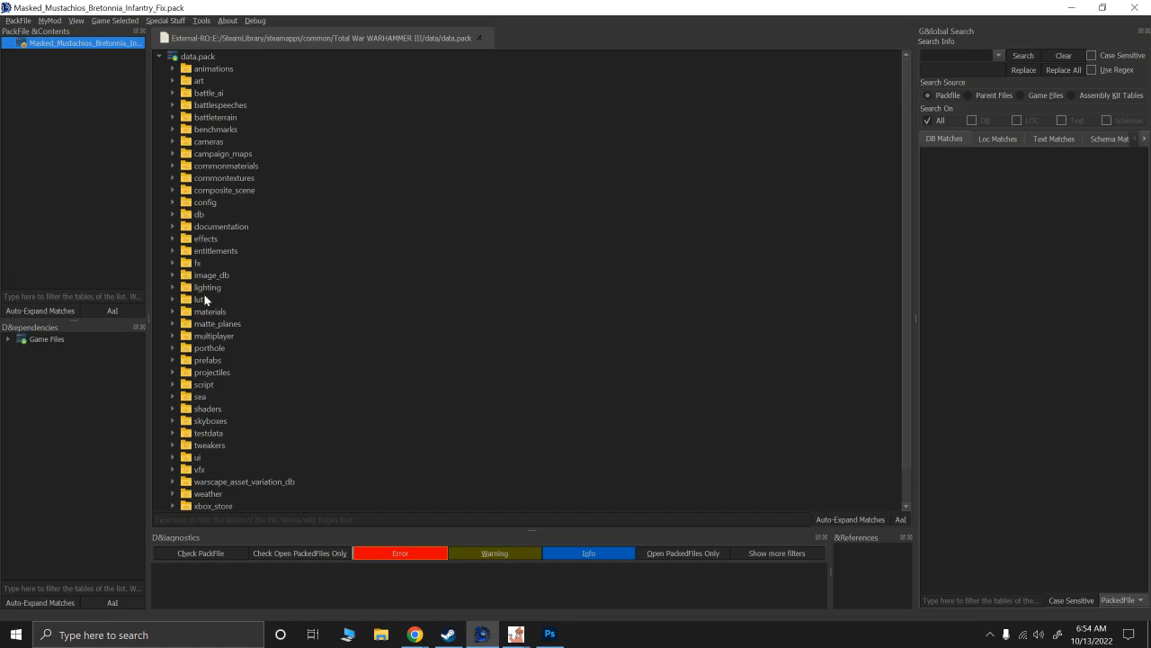
{"action": "left_click", "coordinate": [177, 215]}
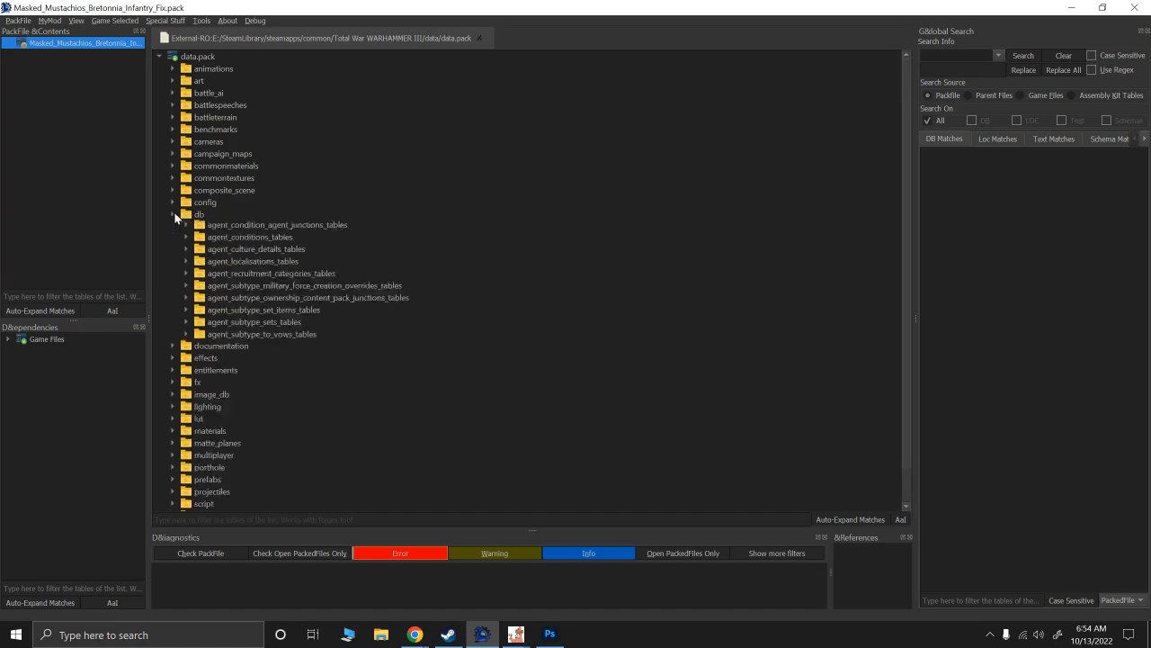
{"action": "scroll", "coordinate": [244, 279], "scroll_direction": "down", "scroll_amount": 8}
{"action": "scroll", "coordinate": [261, 287], "scroll_direction": "up", "scroll_amount": 7}
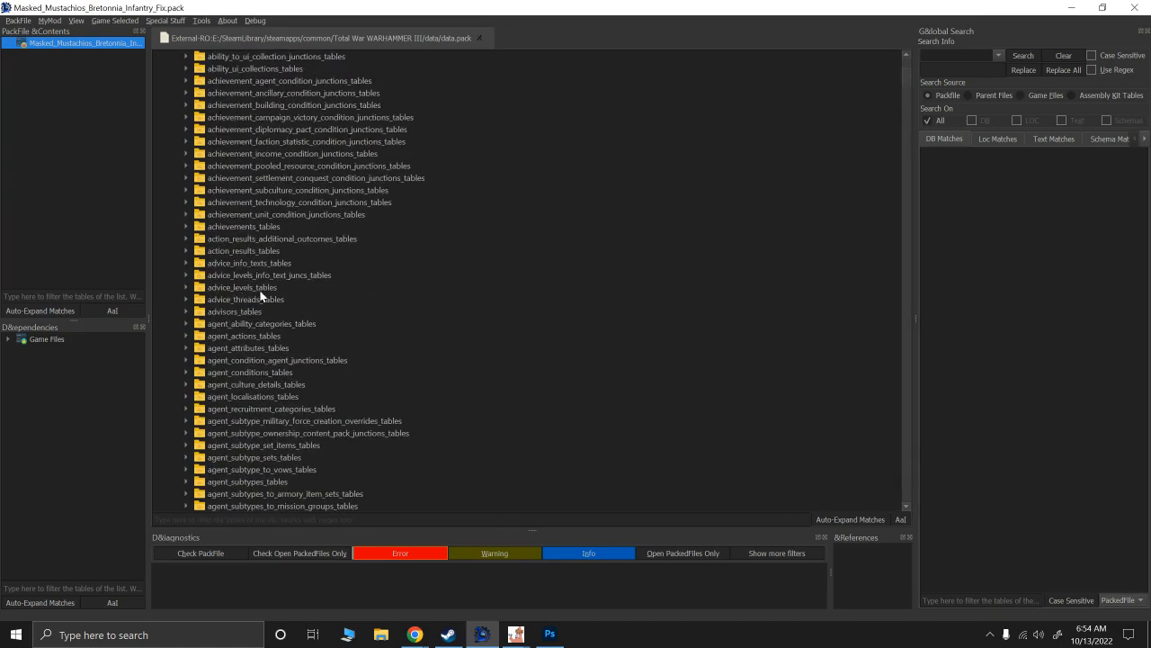
{"action": "left_click", "coordinate": [247, 520]}
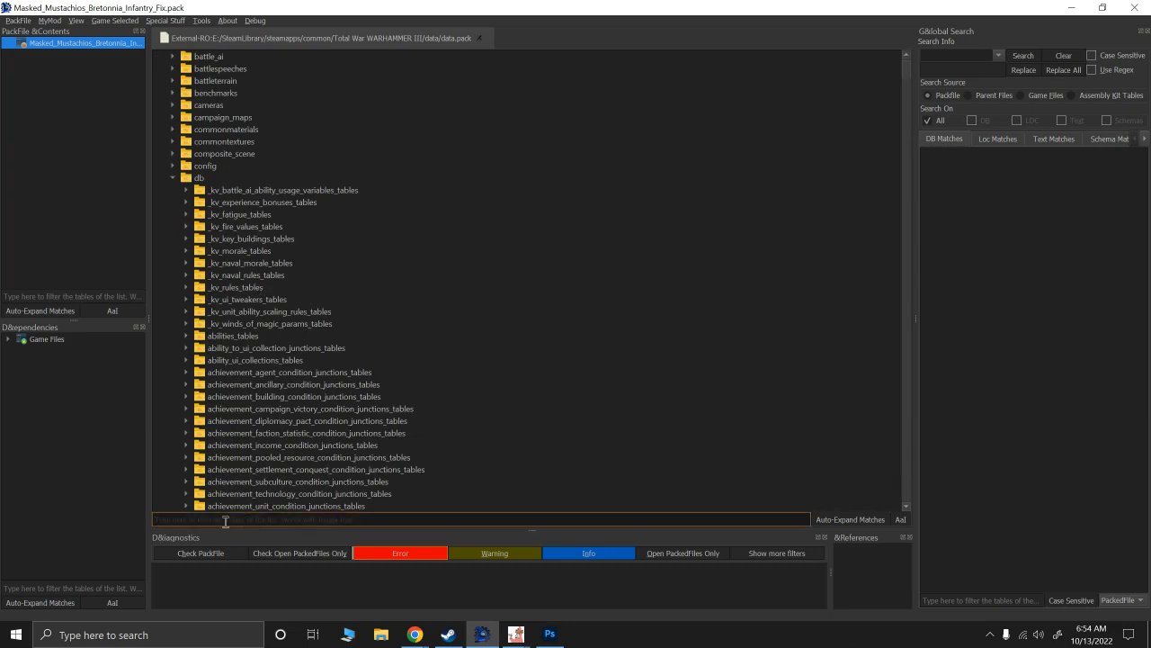
{"action": "type", "text": "land_"}
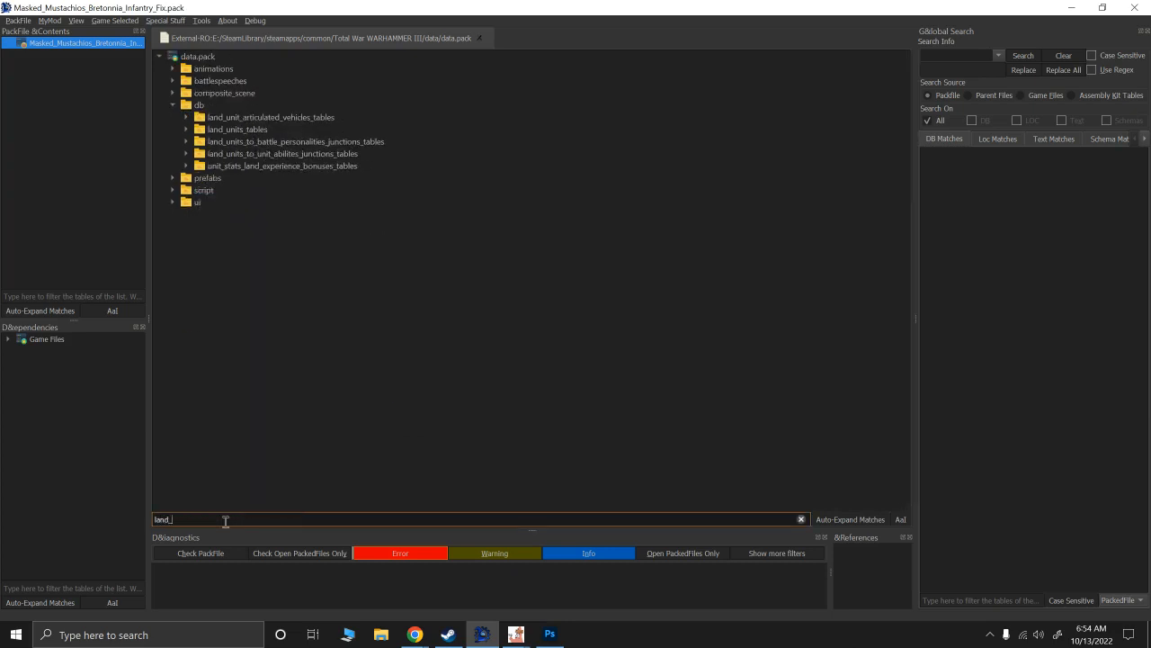
Add land_units_tables from data.pack to the mod pack and open its data__ table.
{"action": "left_click_drag", "start_coordinate": [228, 131], "coordinate": [117, 97]}
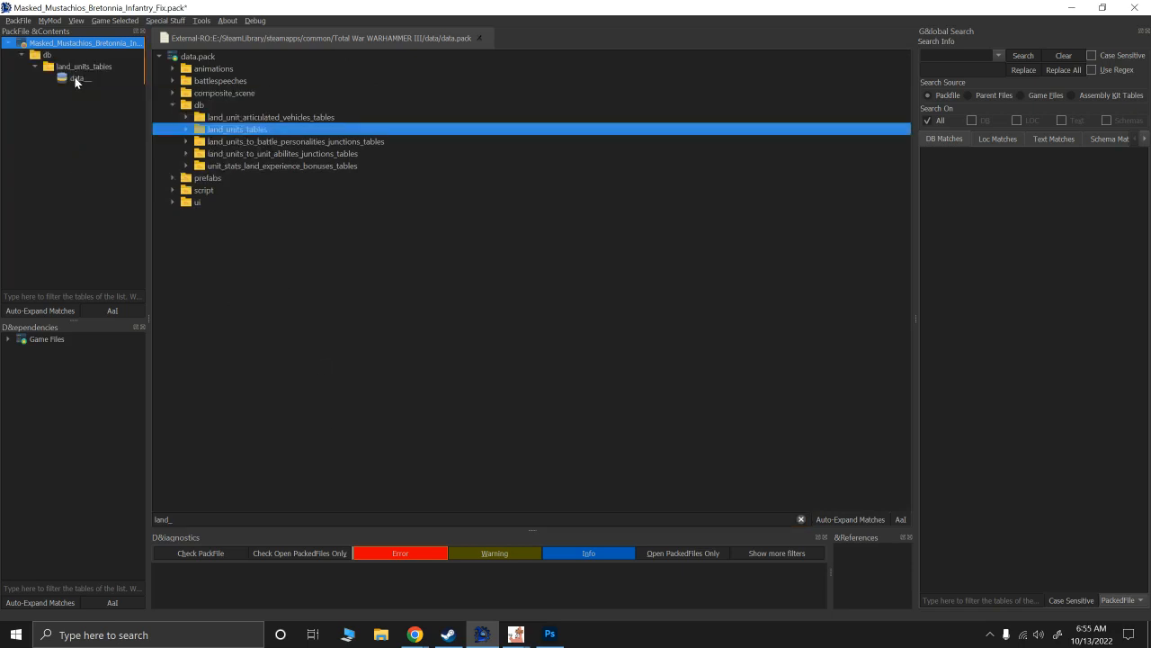
{"action": "left_click", "coordinate": [100, 77]}
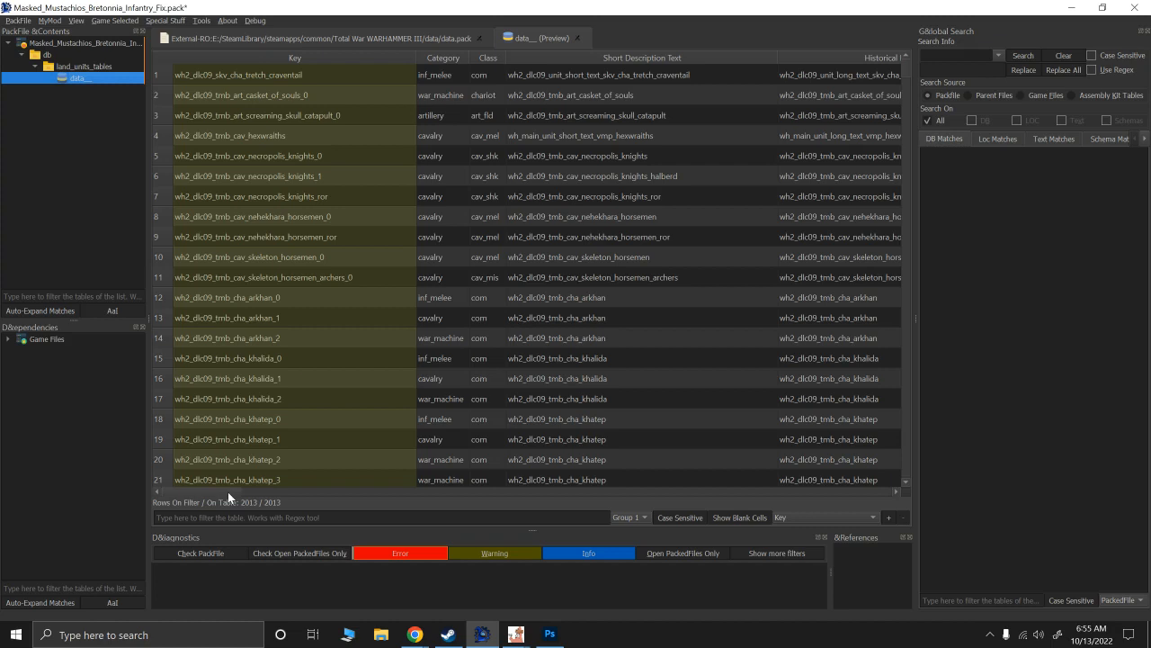
Filter the land units table by "55" in the Shield column and pick the shield value wh_missile_block_55_wood for reuse.
{"action": "left_click", "coordinate": [809, 515]}
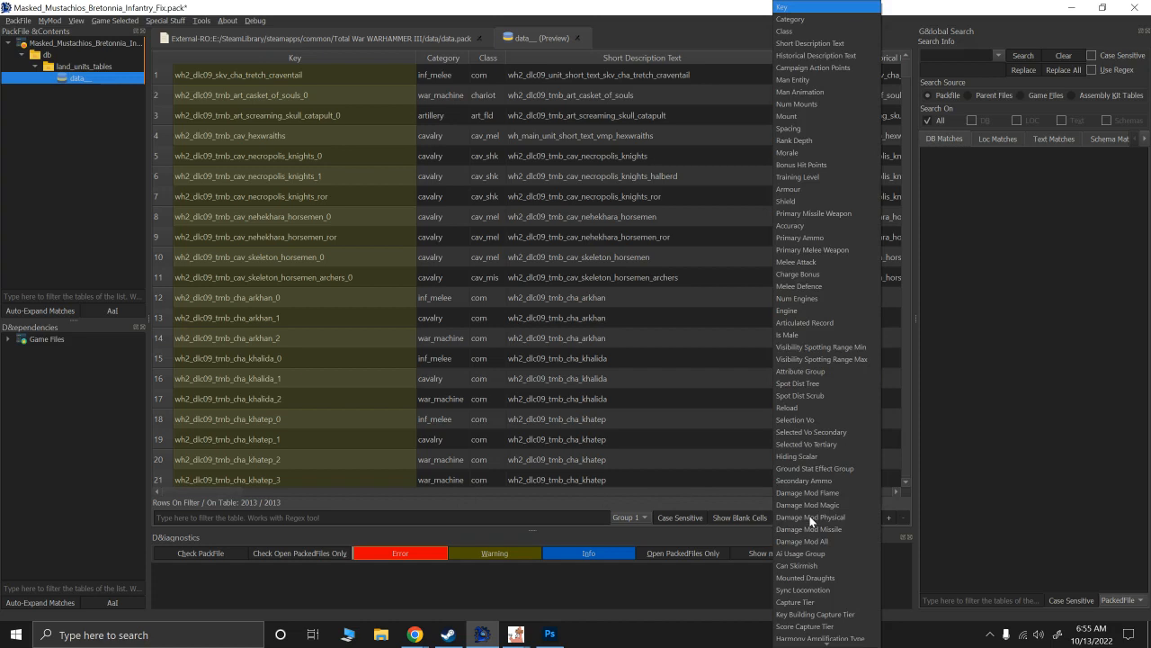
{"action": "left_click", "coordinate": [545, 522]}
{"action": "left_click", "coordinate": [821, 516]}
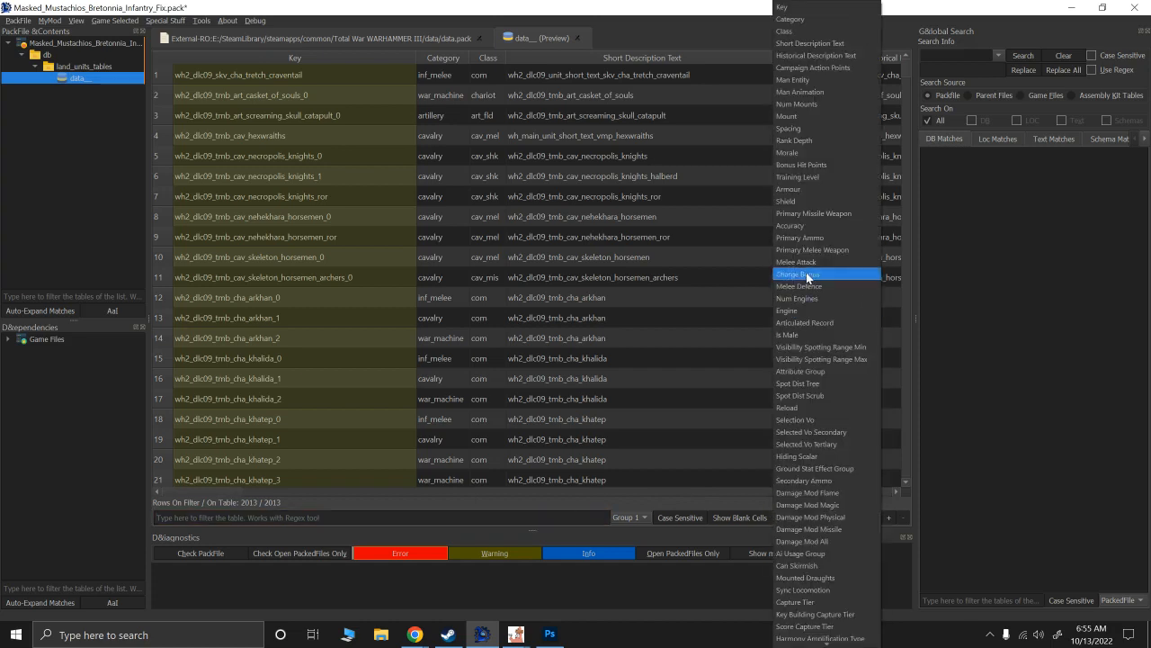
{"action": "left_click", "coordinate": [788, 204]}
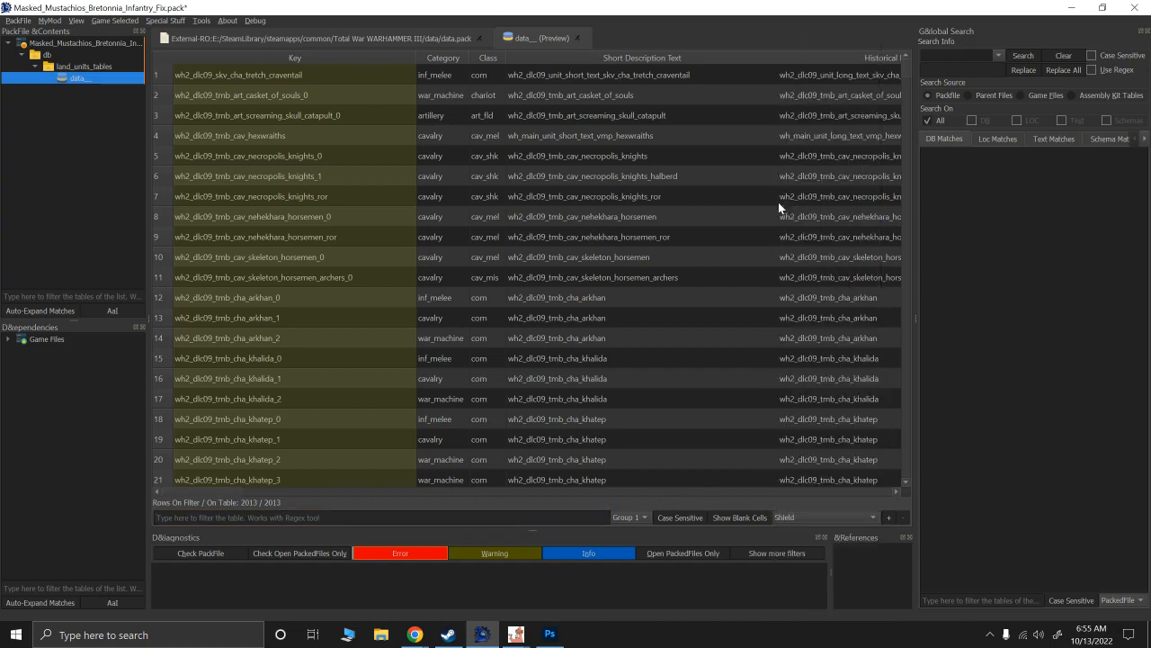
{"action": "left_click", "coordinate": [309, 518]}
{"action": "type", "text": "55"}
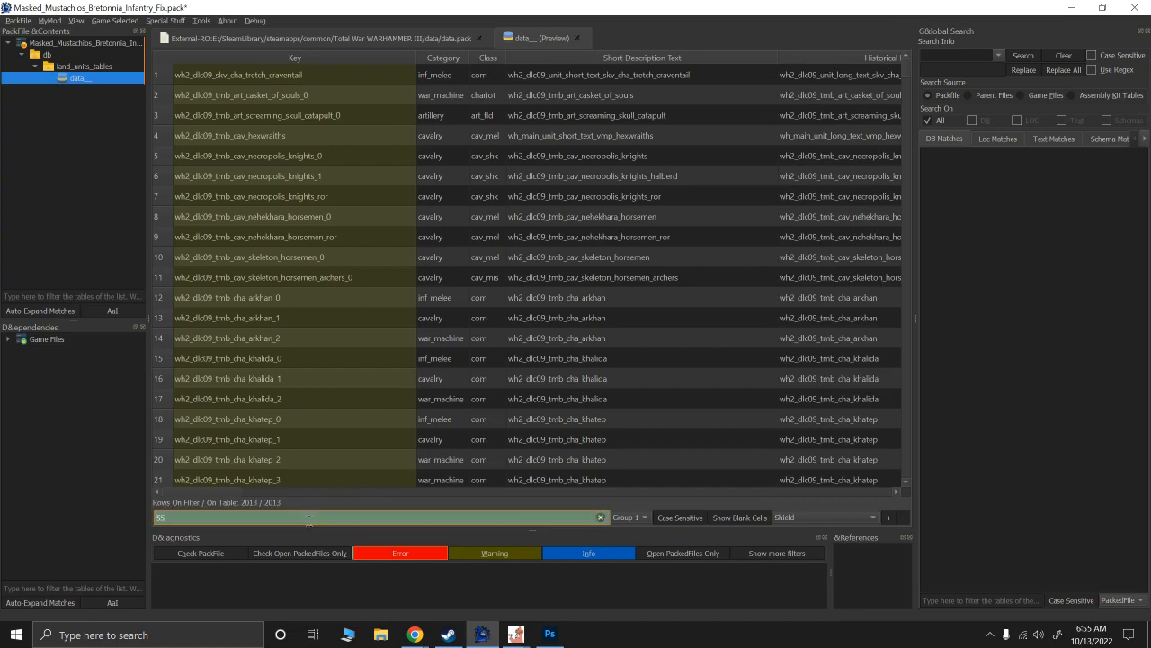
{"action": "left_click_drag", "start_coordinate": [206, 495], "coordinate": [427, 495]}
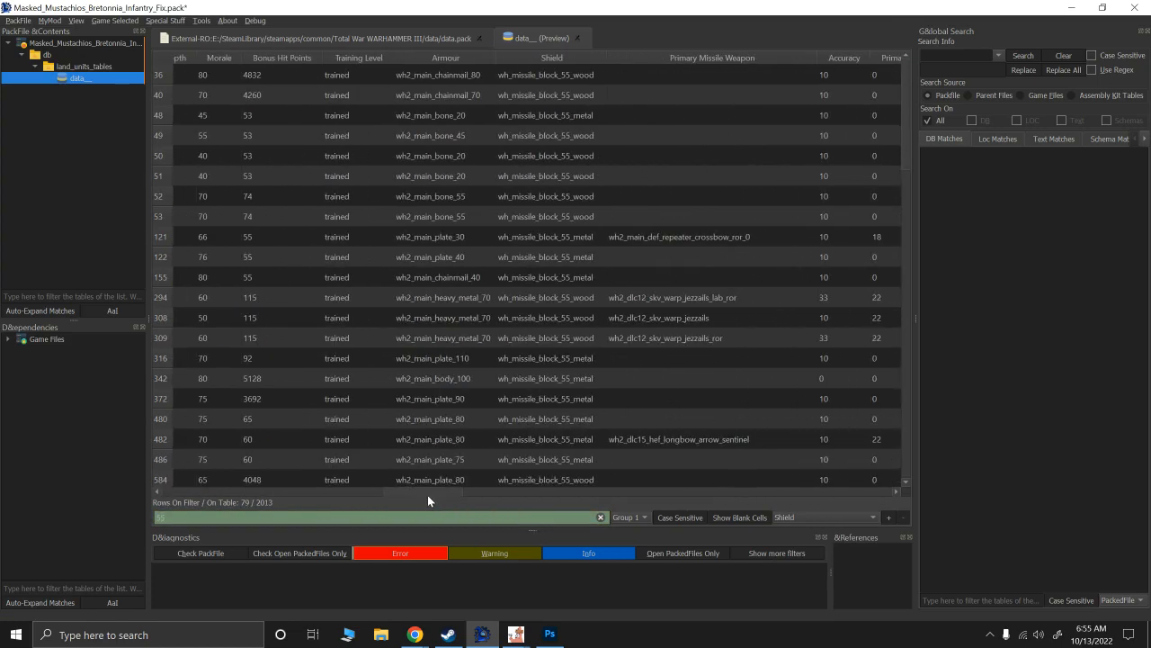
{"action": "left_click", "coordinate": [551, 75]}
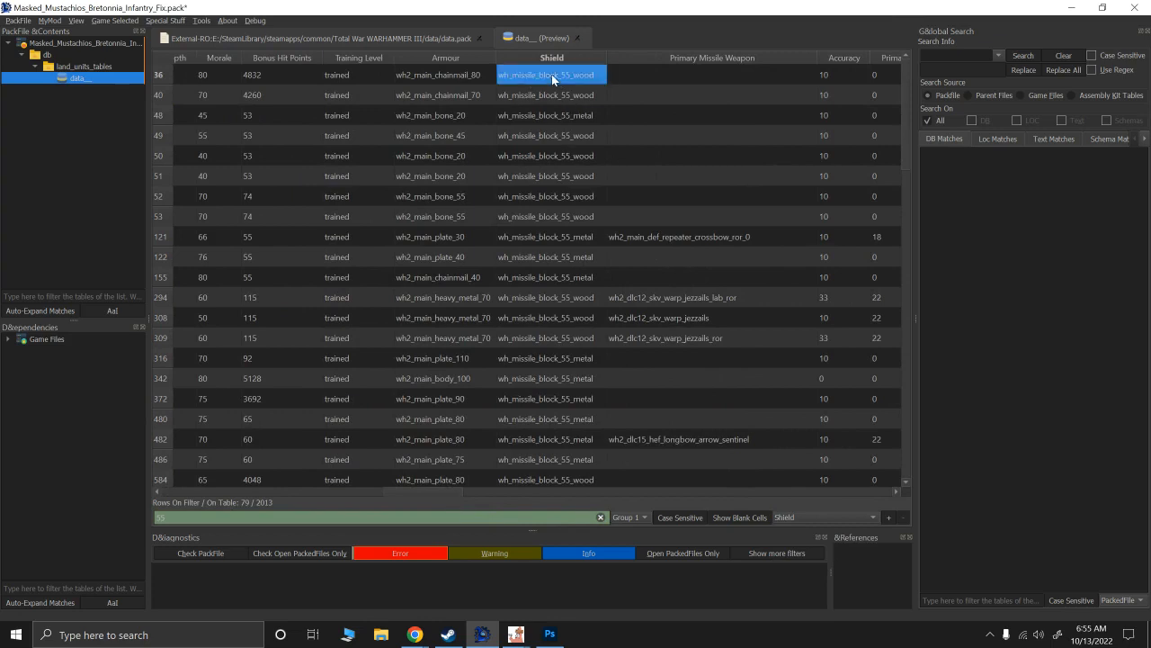
Clear the Shield filter and filter the land units by "grail" in the Key column.
{"action": "left_click", "coordinate": [600, 517]}
{"action": "left_click", "coordinate": [808, 516]}
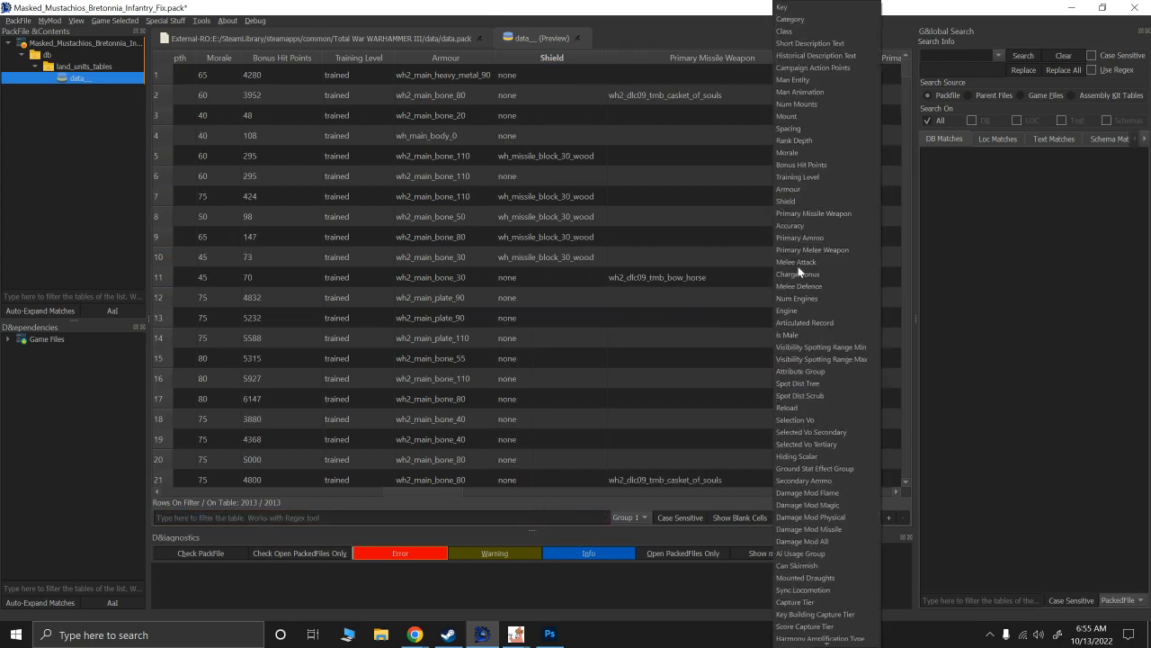
{"action": "left_click", "coordinate": [782, 7]}
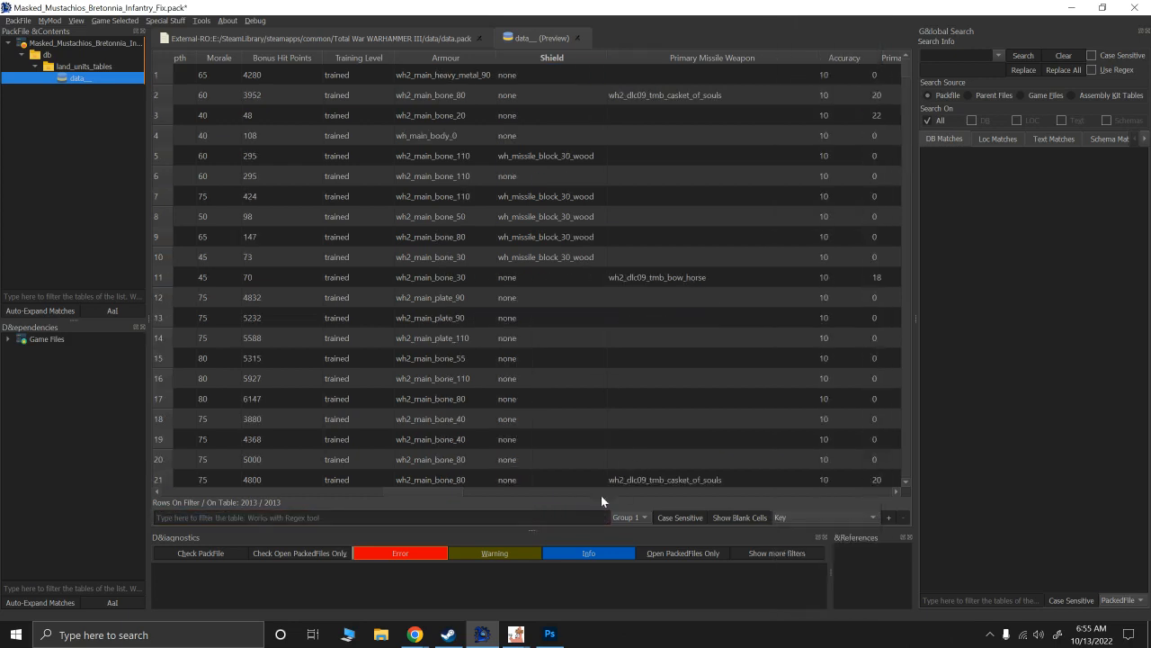
{"action": "left_click", "coordinate": [416, 486]}
{"action": "left_click_drag", "start_coordinate": [415, 490], "coordinate": [172, 496]}
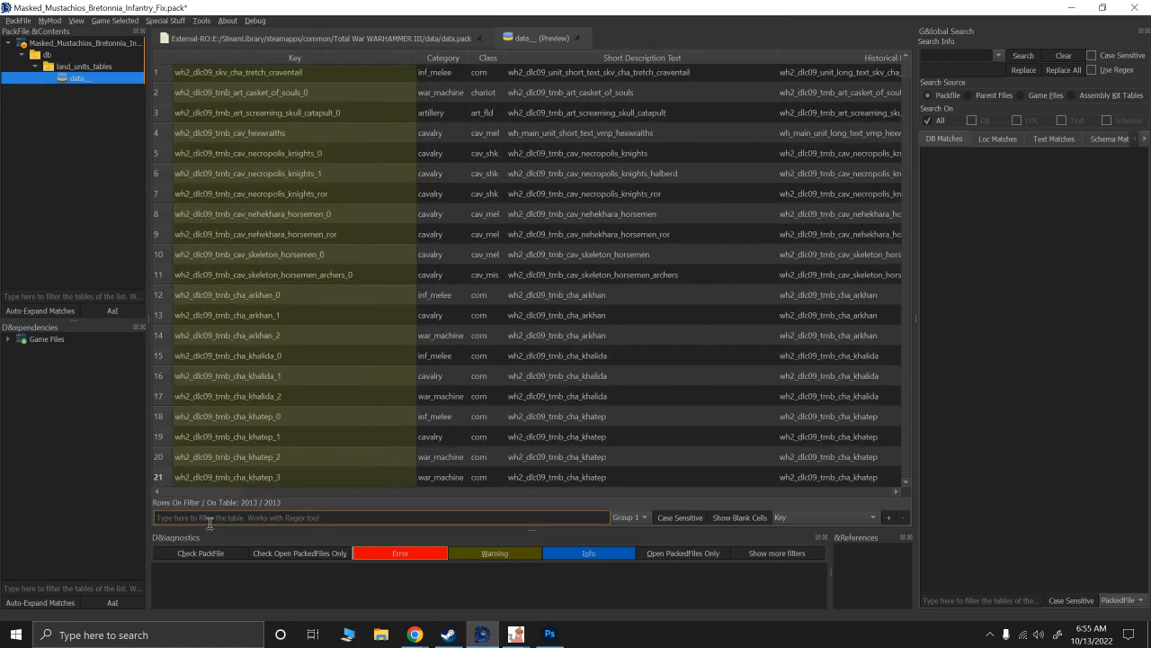
{"action": "type", "text": "gral"}
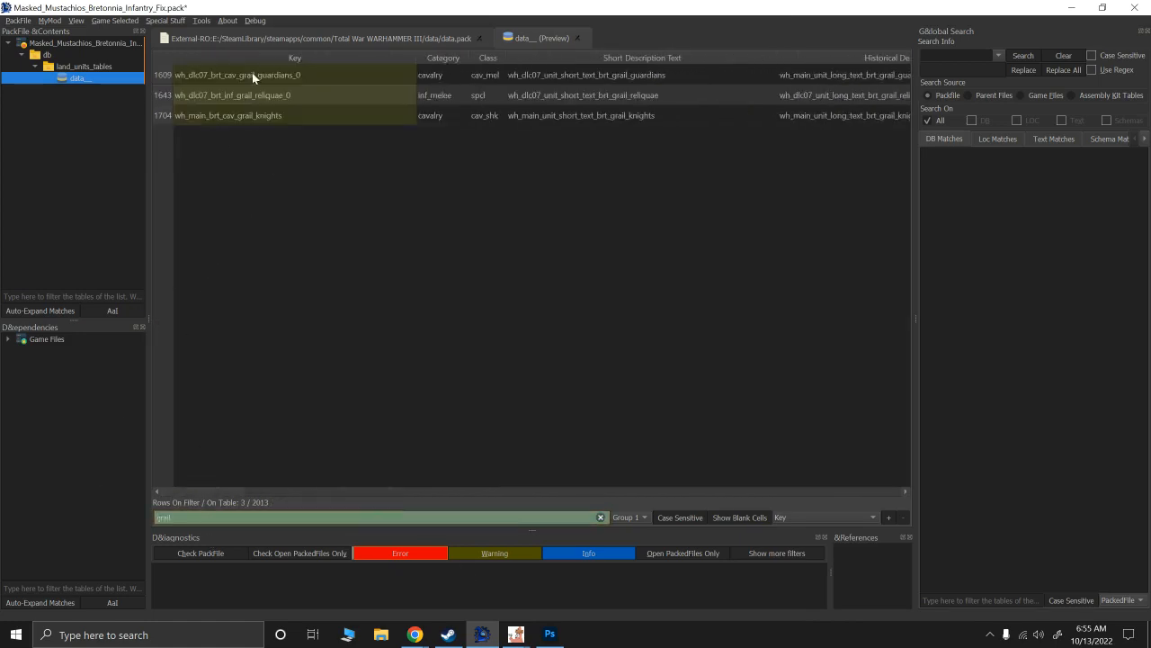
Set the Shield of wh_dlc07_brt_inf_grail_reliquae_0 to wh_missile_block_55_wood.
{"action": "left_click", "coordinate": [216, 96]}
{"action": "left_click", "coordinate": [164, 95]}
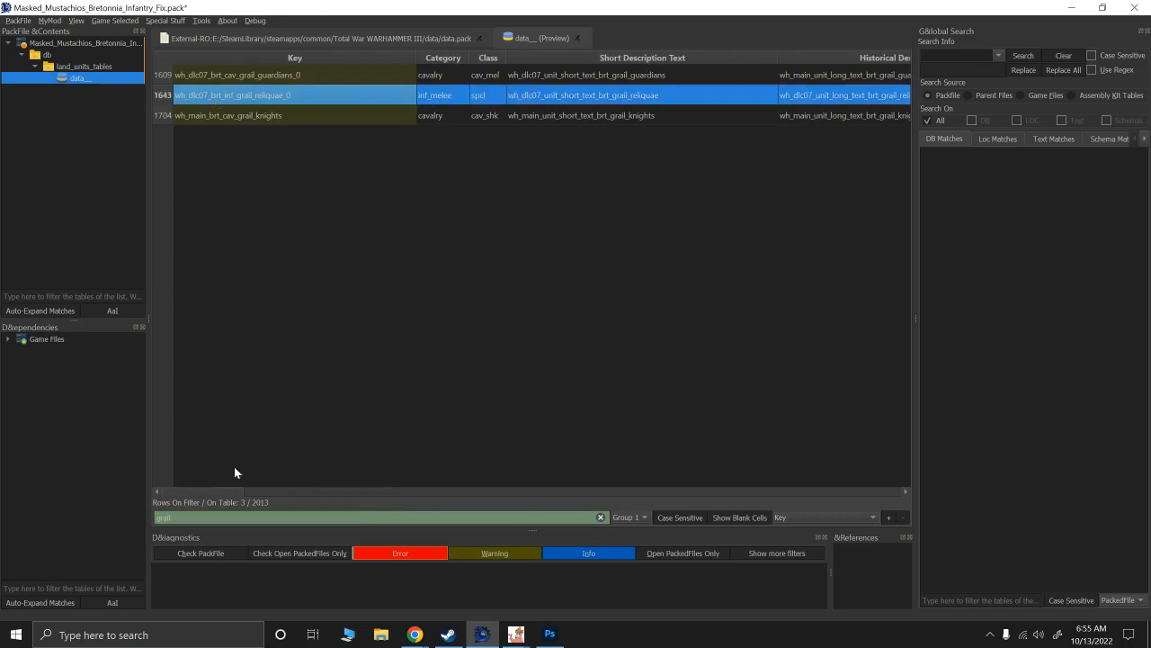
{"action": "left_click_drag", "start_coordinate": [219, 490], "coordinate": [405, 492]}
{"action": "left_click_drag", "start_coordinate": [407, 485], "coordinate": [451, 487]}
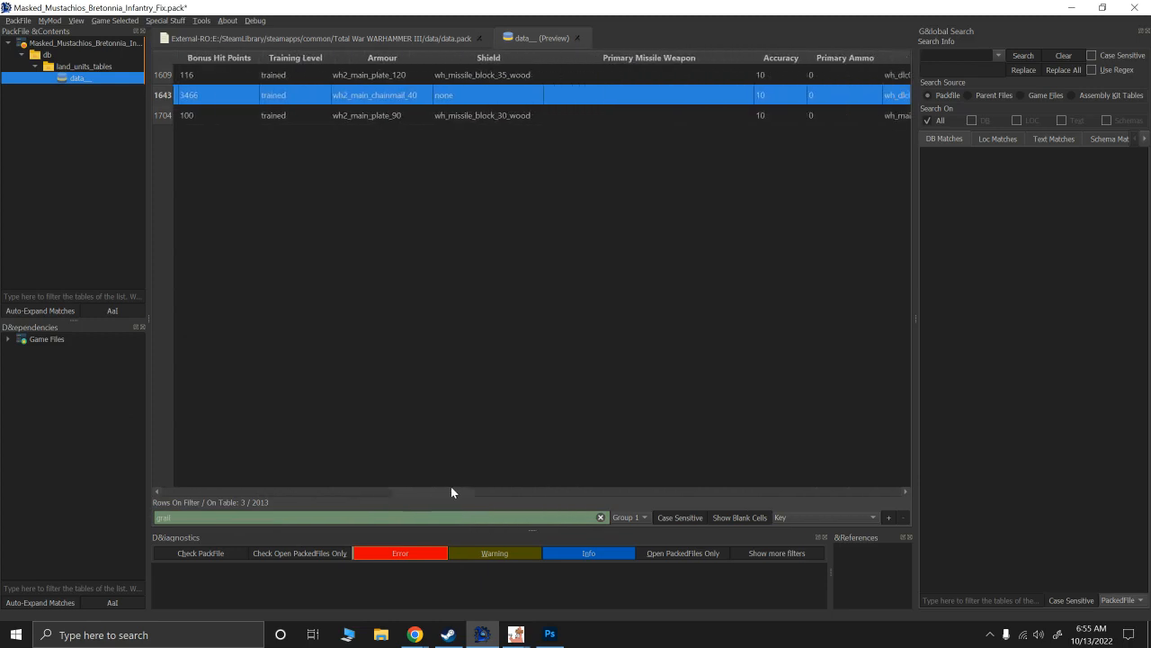
{"action": "left_click", "coordinate": [463, 96]}
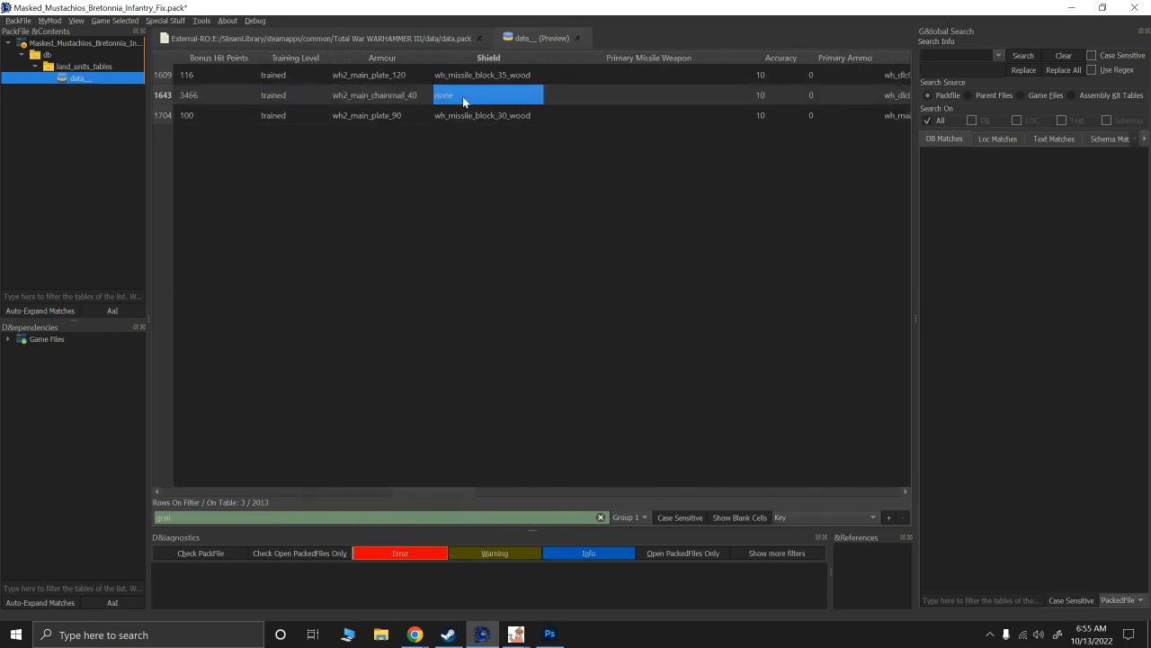
{"action": "type", "text": "wh_missile_block_55_wood"}
Copy the whole edited grail reliquae row, then clear the filter and delete every row of the table.
{"action": "left_click_drag", "start_coordinate": [446, 486], "coordinate": [181, 490]}
{"action": "left_click", "coordinate": [161, 96]}
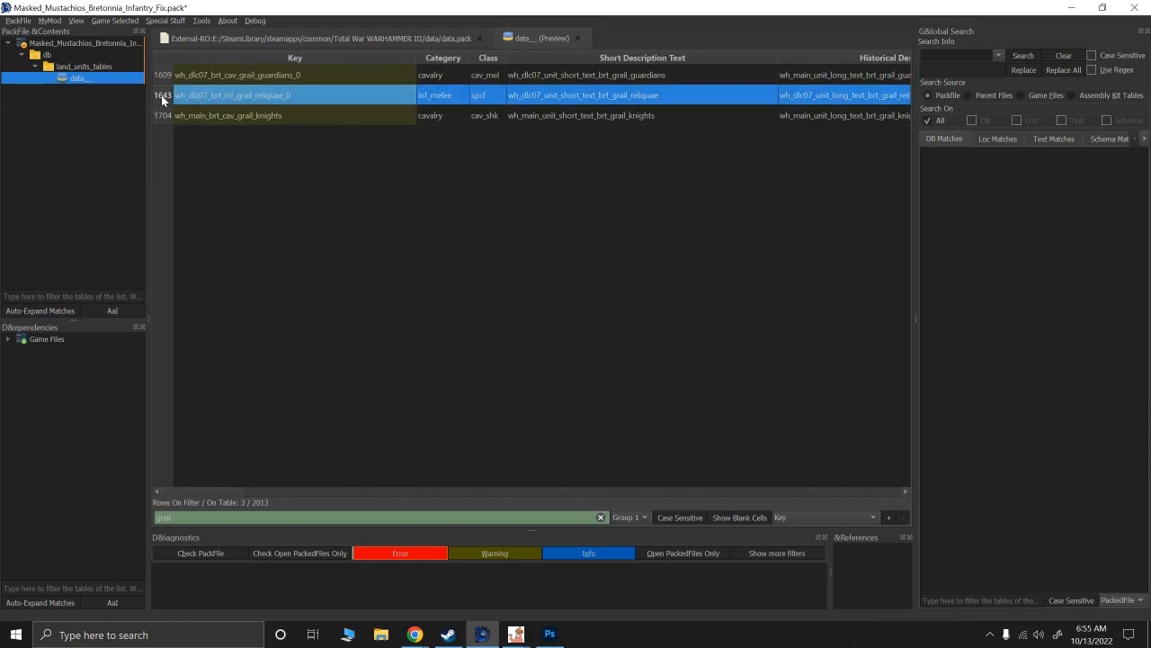
{"action": "left_click", "coordinate": [600, 516]}
{"action": "left_click", "coordinate": [353, 201]}
{"action": "key", "text": "ctrl+a"}
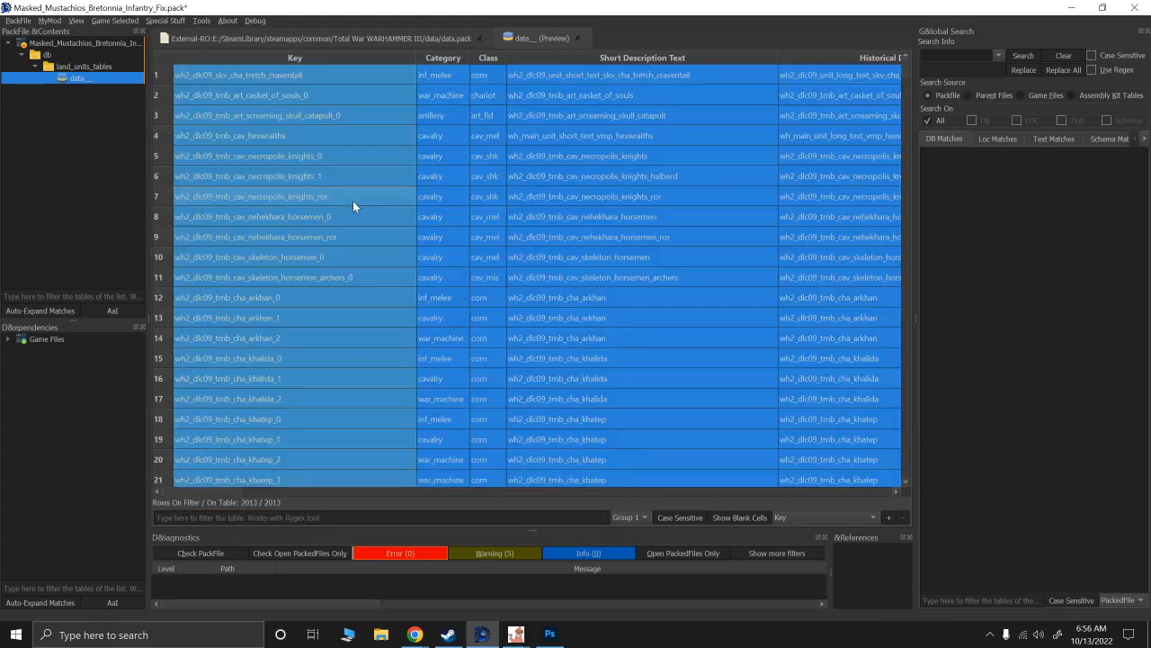
{"action": "key", "text": "Delete"}
Add a blank row to the emptied table and paste the copied grail reliquae data into it.
{"action": "right_click", "coordinate": [363, 206]}
{"action": "left_click", "coordinate": [383, 208]}
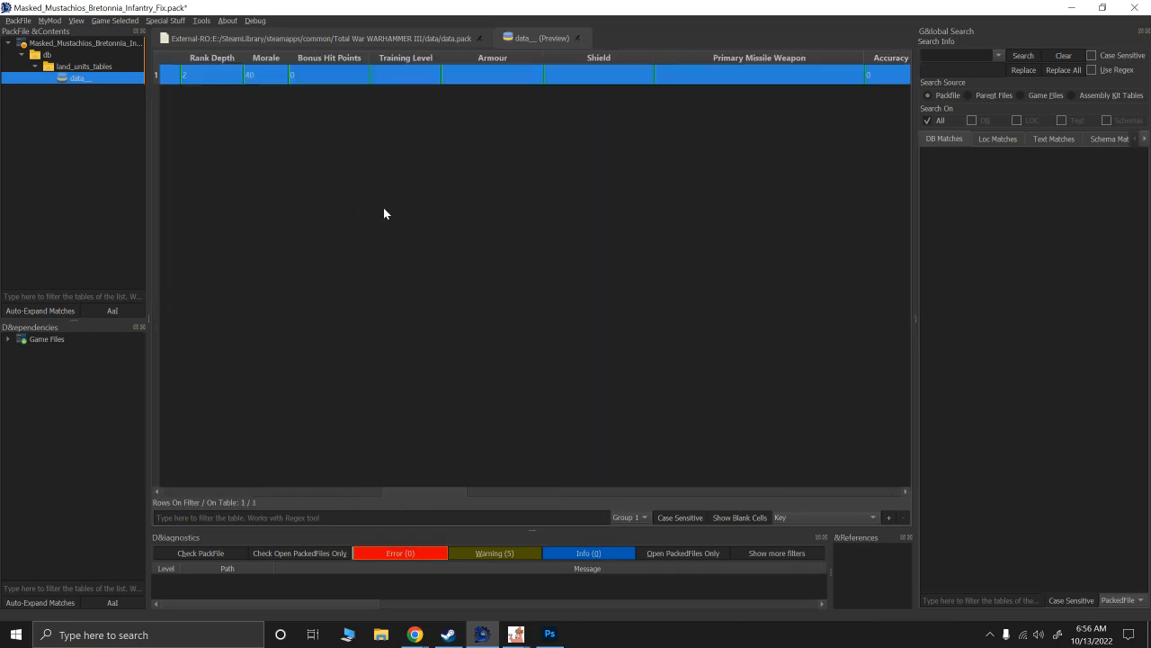
{"action": "key", "text": "ctrl+v"}
{"action": "left_click", "coordinate": [418, 139]}
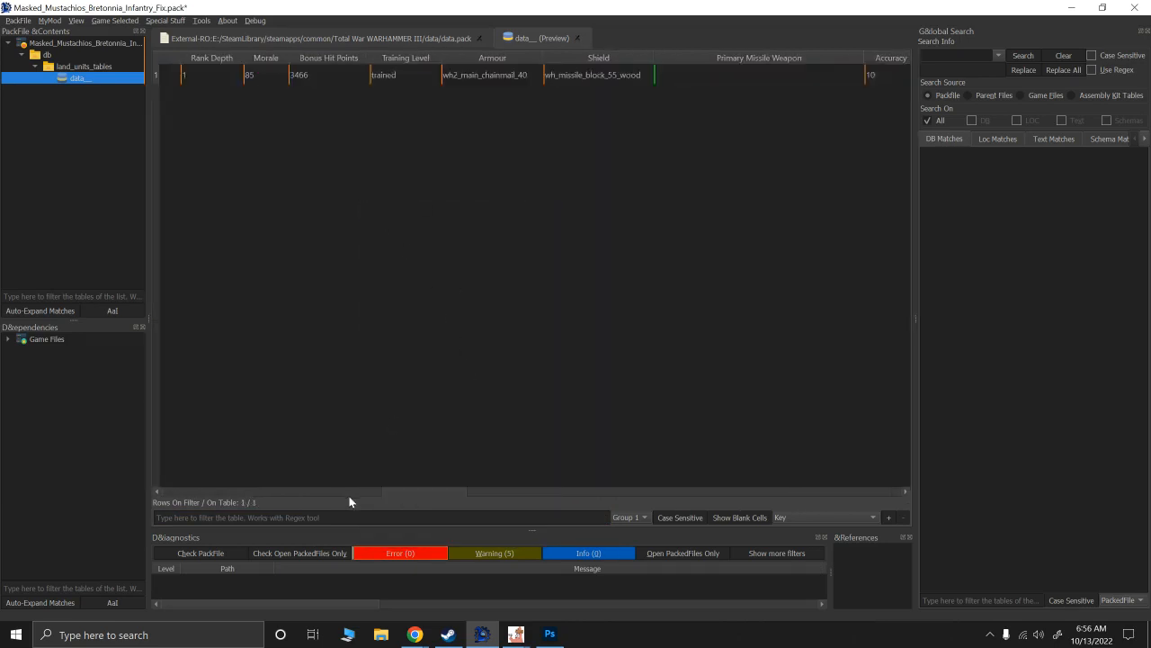
{"action": "left_click_drag", "start_coordinate": [420, 493], "coordinate": [192, 493]}
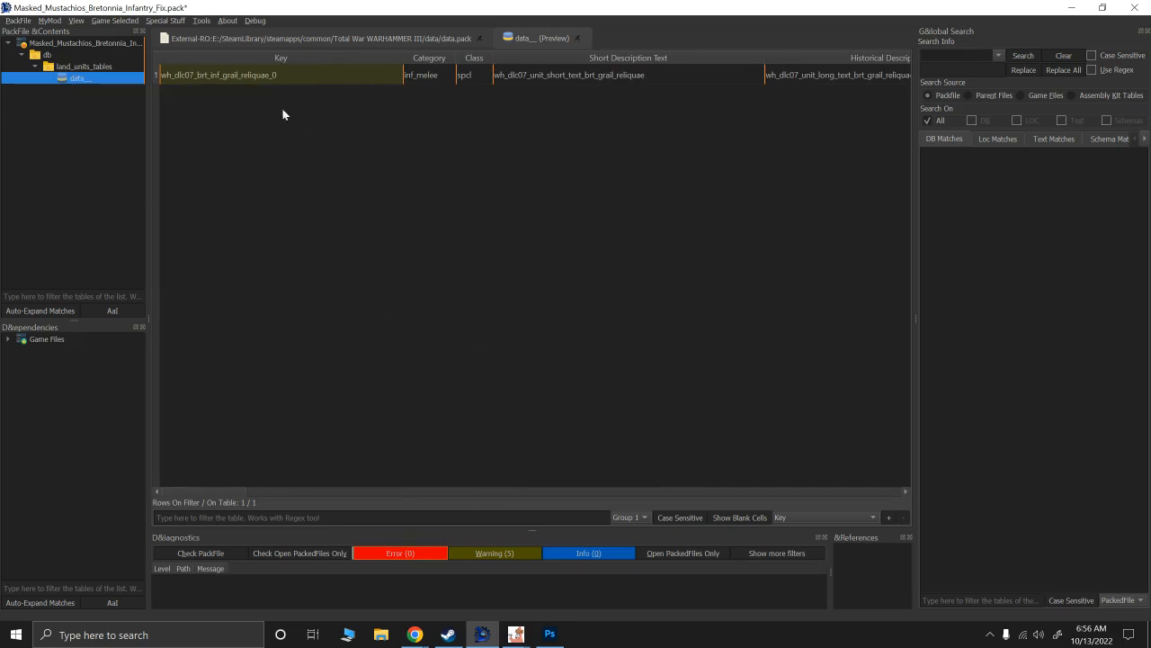
Rename the data__ table under land_units_tables to mm_bretonnia_data__.
{"action": "right_click", "coordinate": [72, 79]}
{"action": "left_click", "coordinate": [91, 113]}
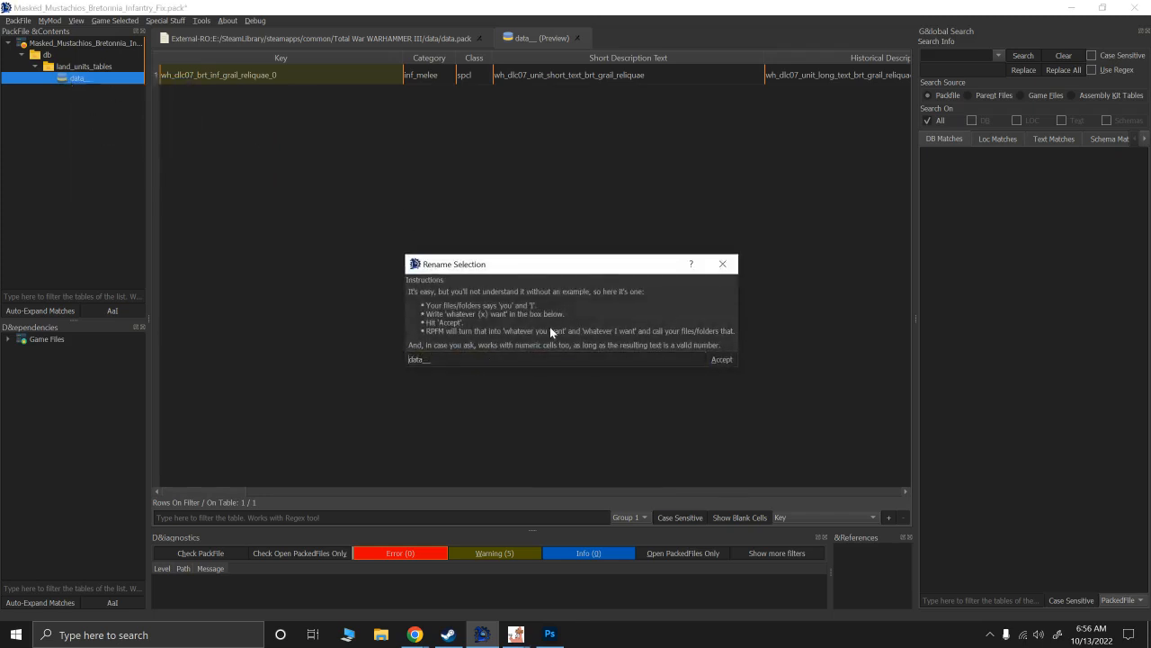
{"action": "type", "text": "mm_"}
{"action": "type", "text": "bretonnia"}
{"action": "type", "text": "_"}
{"action": "key", "text": "Return"}
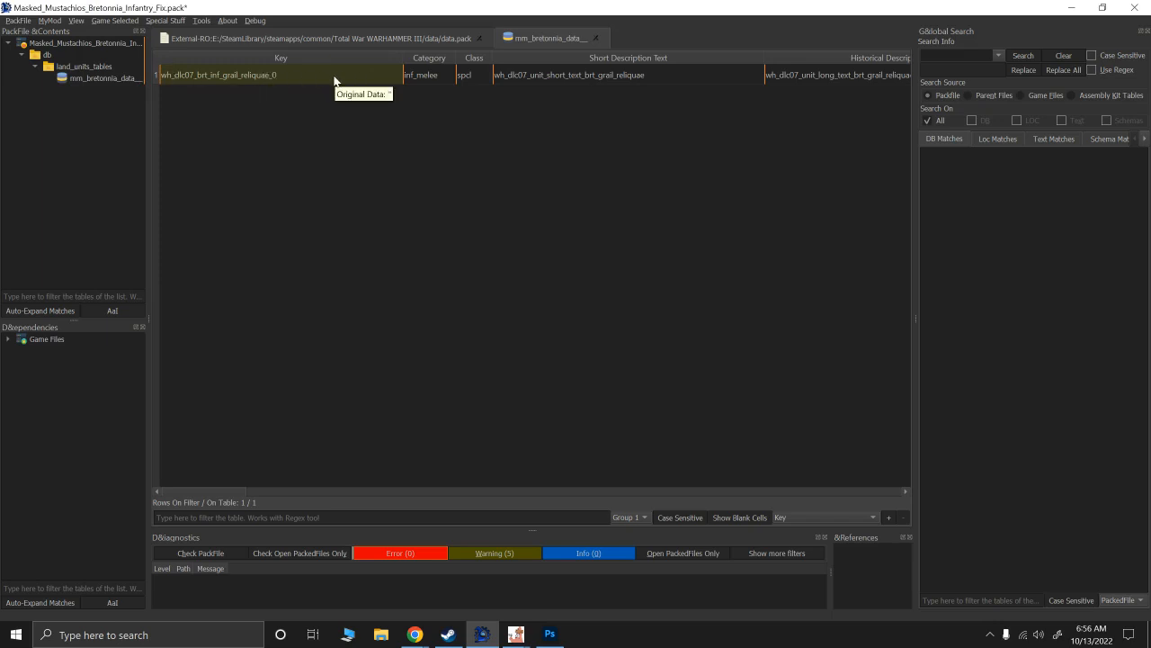
{"action": "mouse_move", "coordinate": [116, 81]}
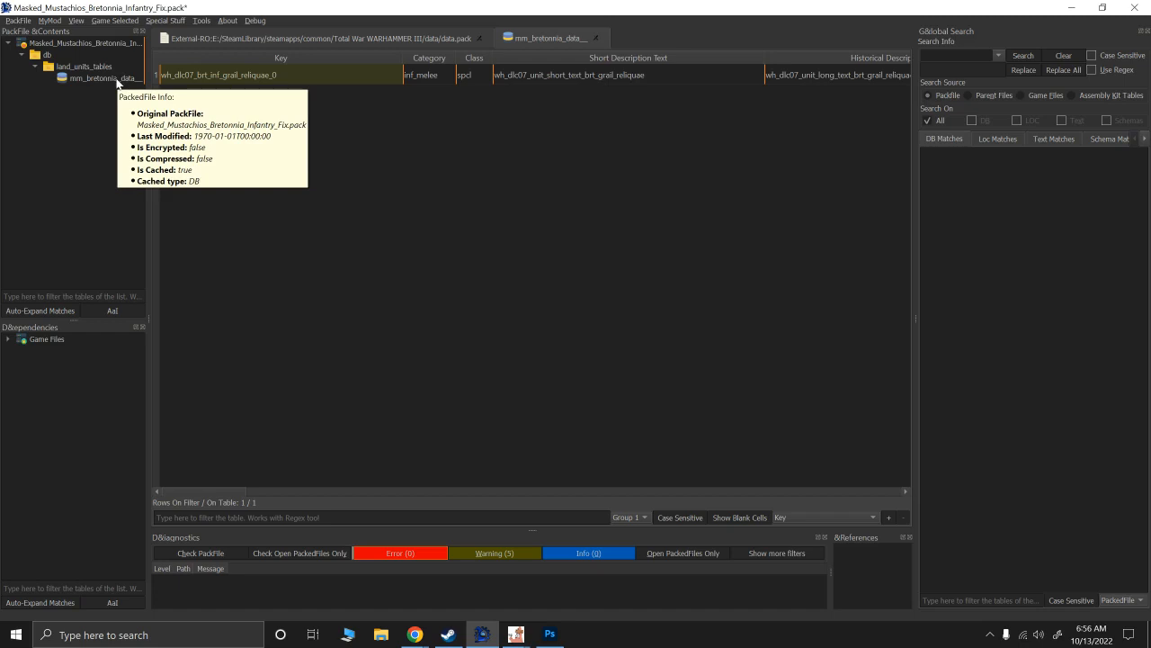
Return to the data.pack contents and filter the tree by "special_ability_phase".
{"action": "left_click", "coordinate": [270, 39]}
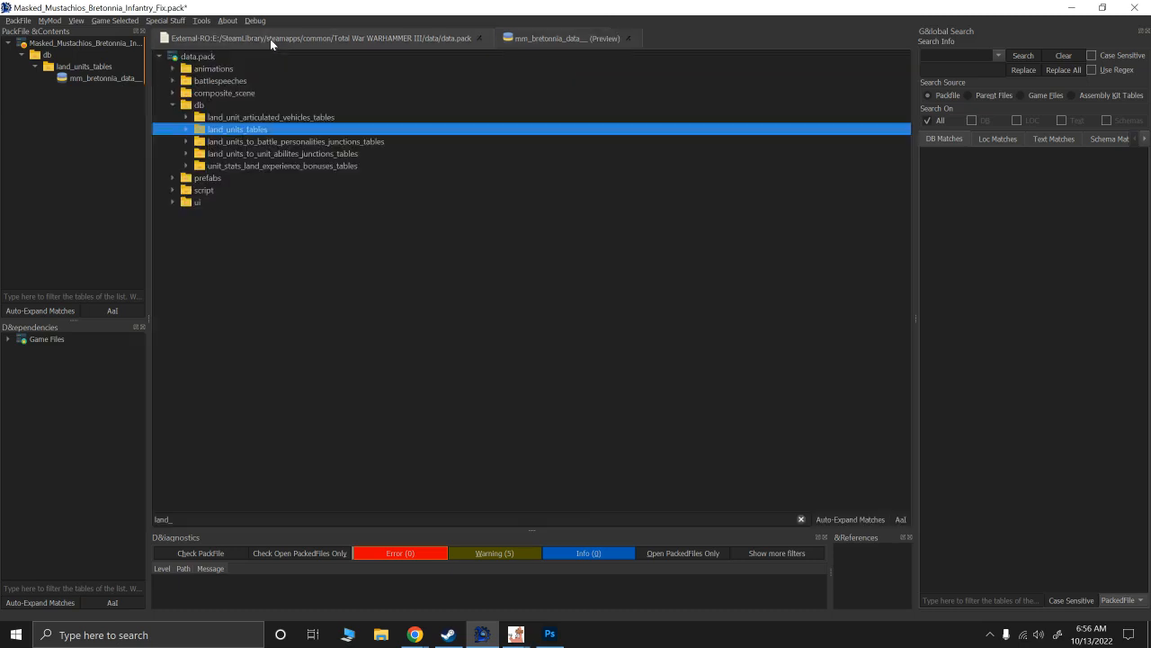
{"action": "double_click", "coordinate": [209, 522]}
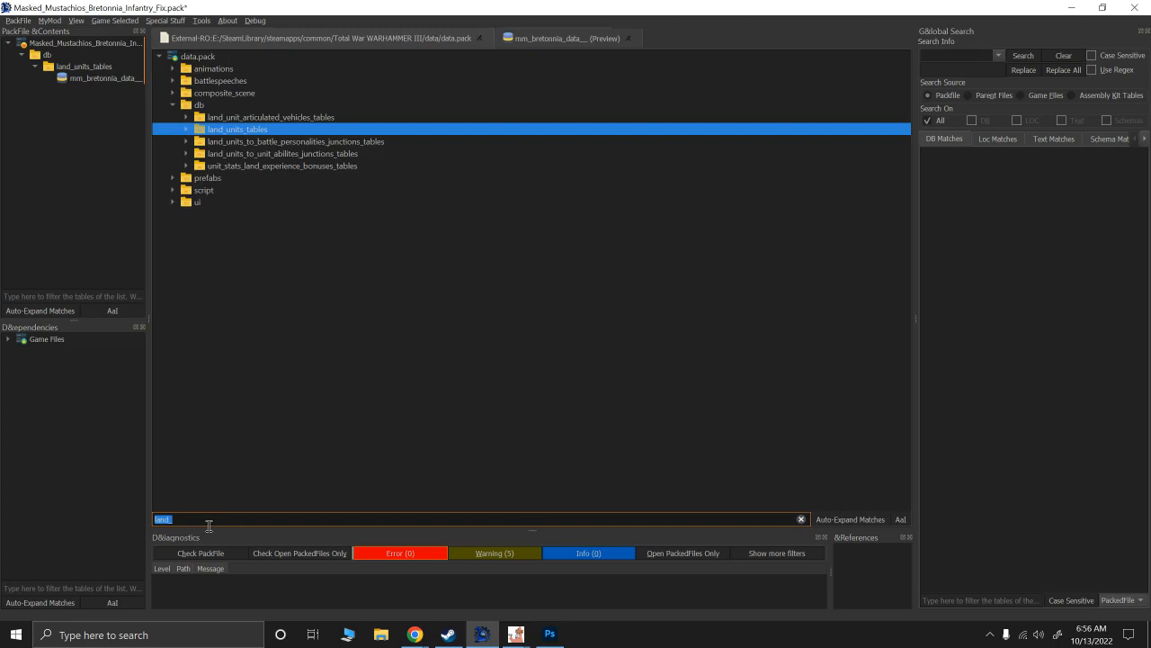
{"action": "type", "text": "spcial_"}
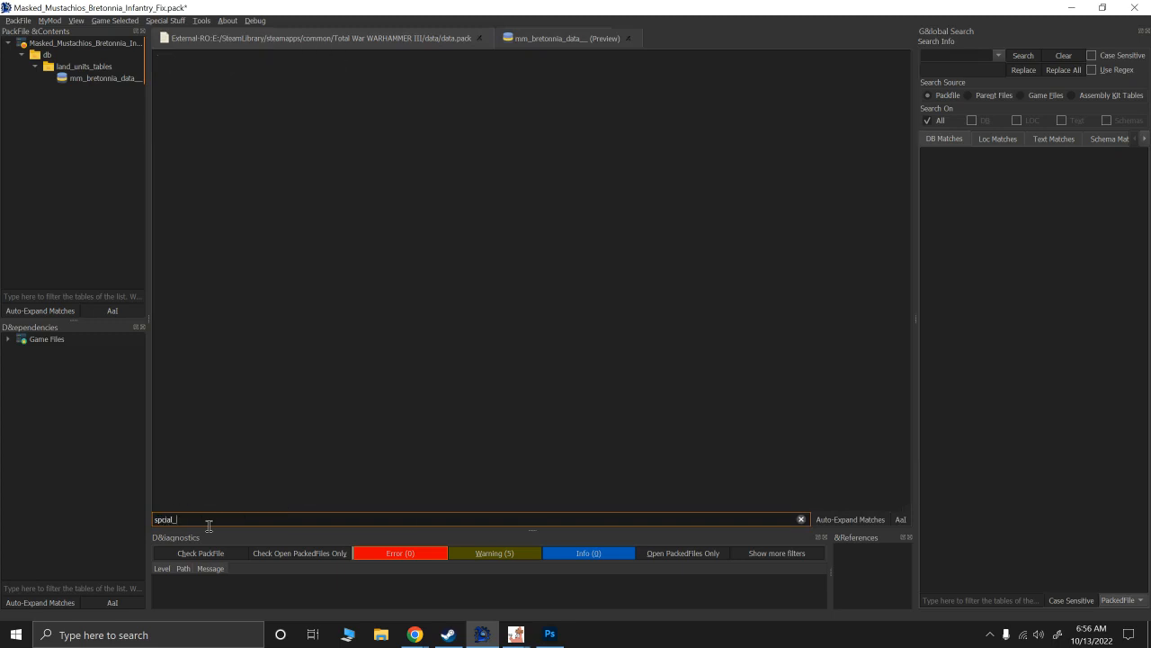
{"action": "key", "text": "BackSpace"}
{"action": "key", "text": "BackSpace"}
{"action": "key", "text": "BackSpace"}
{"action": "key", "text": "BackSpace"}
{"action": "key", "text": "BackSpace"}
{"action": "key", "text": "BackSpace"}
{"action": "key", "text": "BackSpace"}
{"action": "type", "text": "specia"}
{"action": "type", "text": "ial_abili"}
{"action": "type", "text": "ty_phase"}
Add special_ability_phases_tables from the db folder of data.pack to the mod pack and open its data__ table.
{"action": "left_click", "coordinate": [234, 393]}
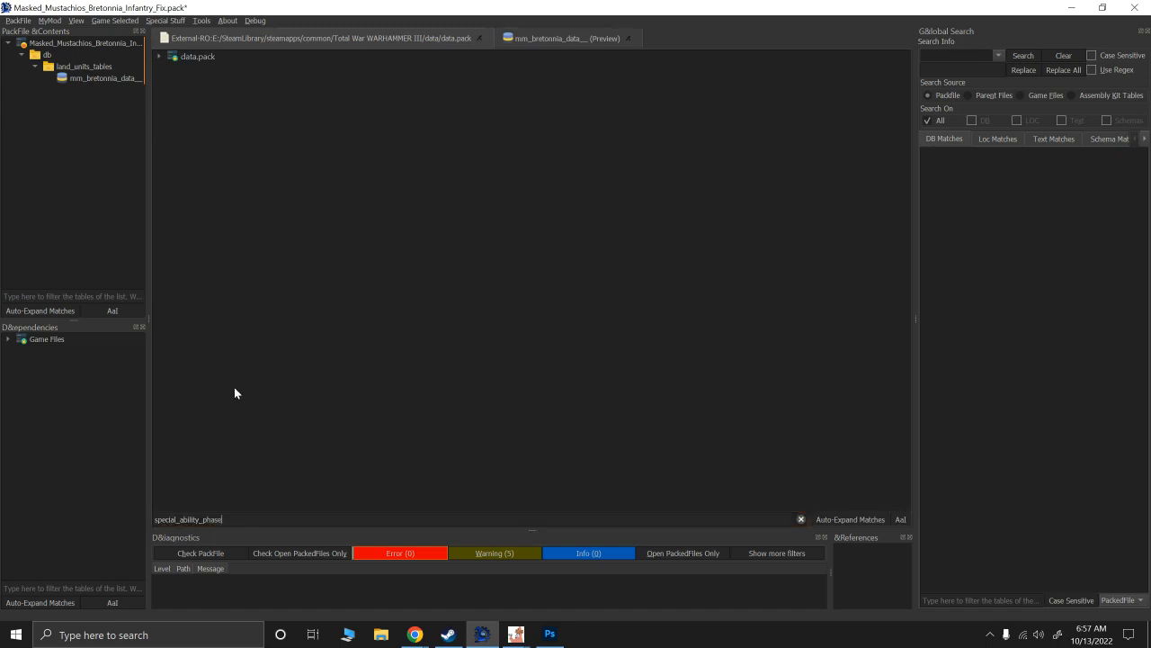
{"action": "left_click", "coordinate": [159, 57]}
{"action": "left_click", "coordinate": [173, 70]}
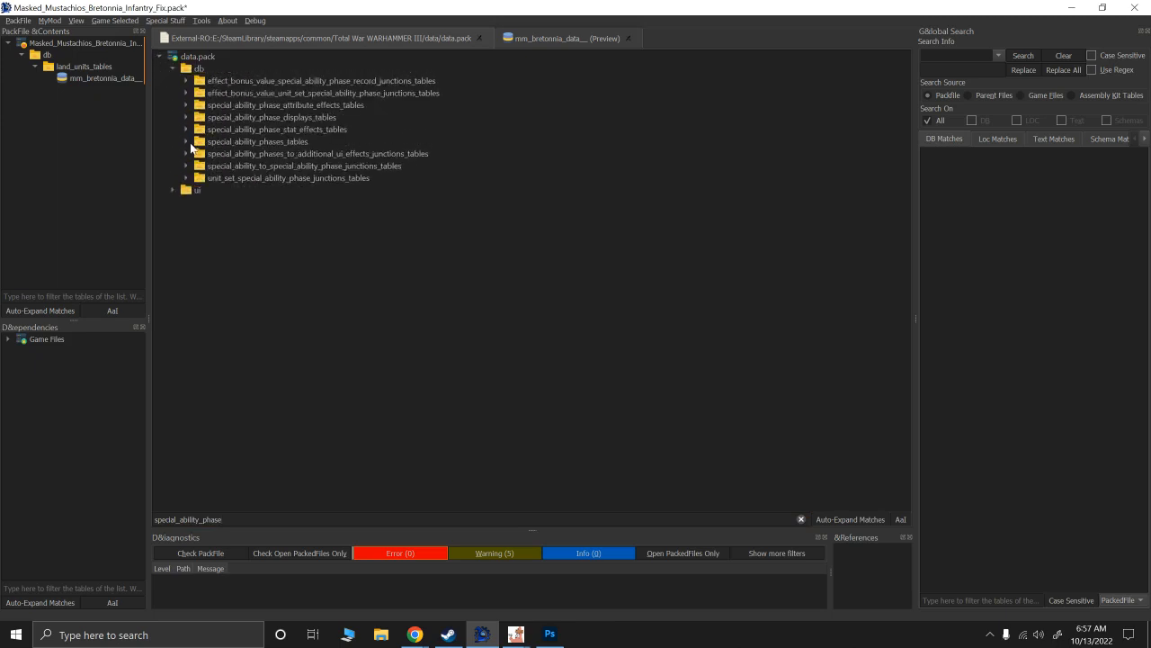
{"action": "left_click_drag", "start_coordinate": [213, 140], "coordinate": [100, 106]}
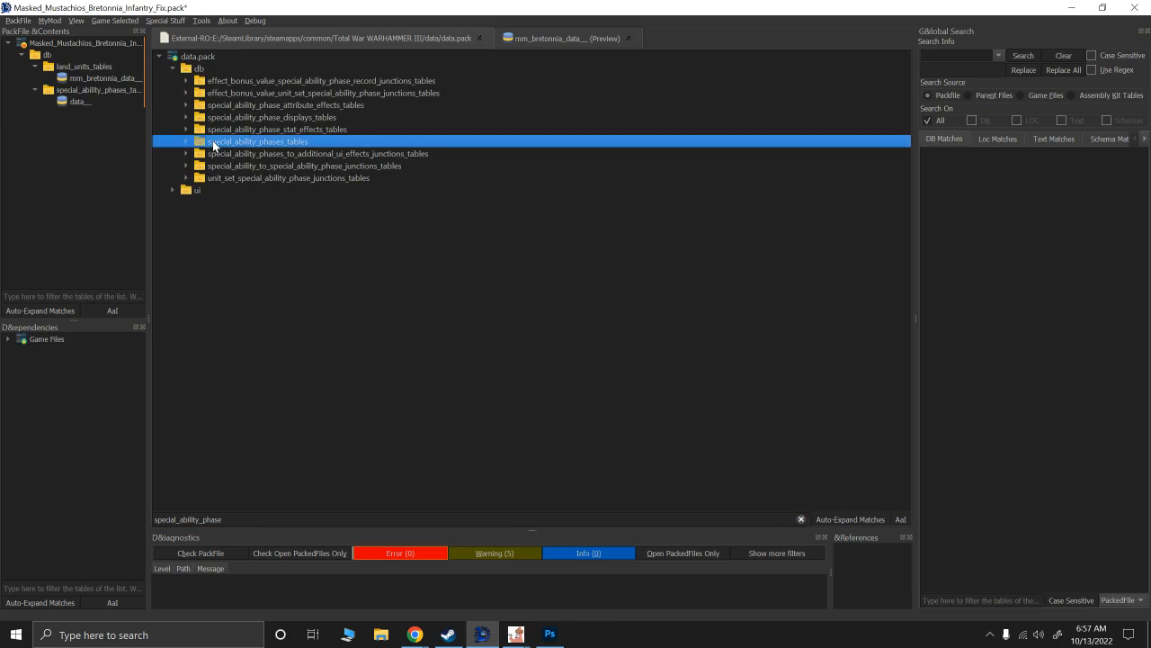
{"action": "left_click", "coordinate": [130, 103]}
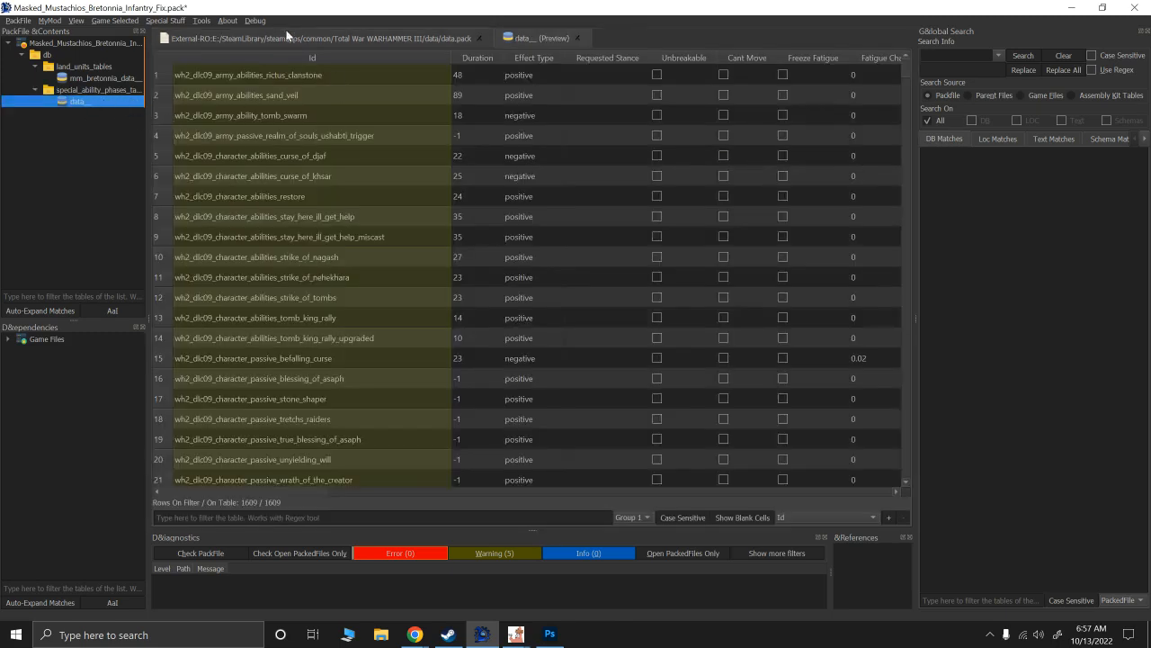
Filter the special ability phases data__ table by "icon_of_devo" and select the wh_dlc07_unit_passive_icon_of_devotion entry.
{"action": "mouse_move", "coordinate": [286, 59]}
{"action": "left_click", "coordinate": [257, 518]}
{"action": "type", "text": "icon_of_devo"}
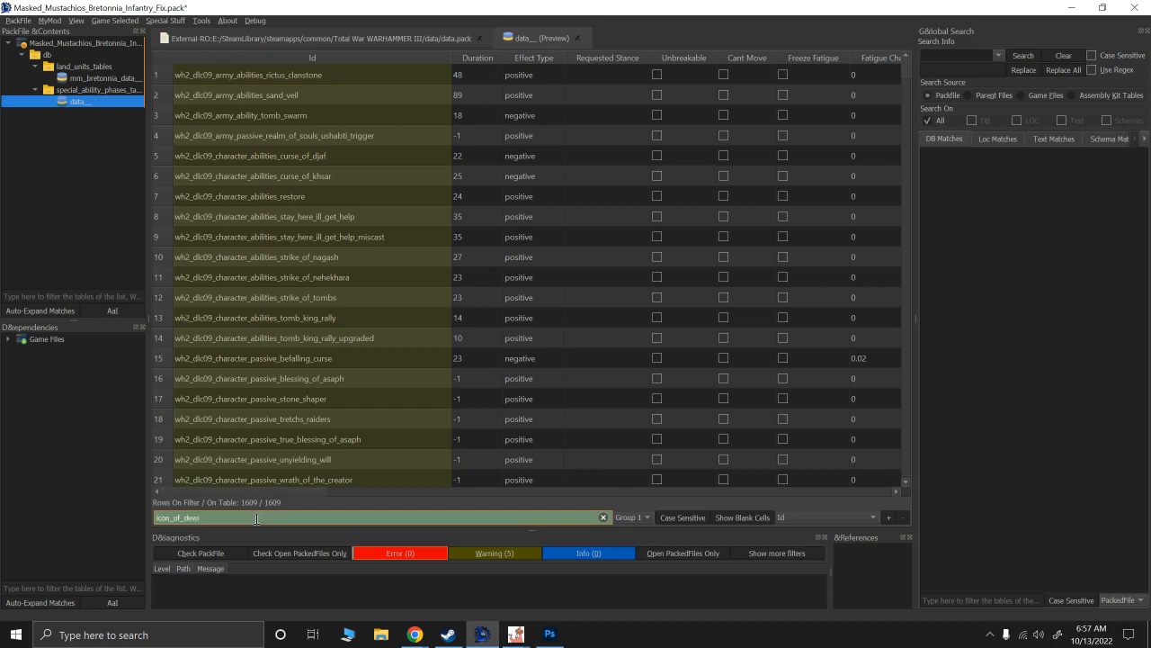
{"action": "left_click", "coordinate": [293, 78]}
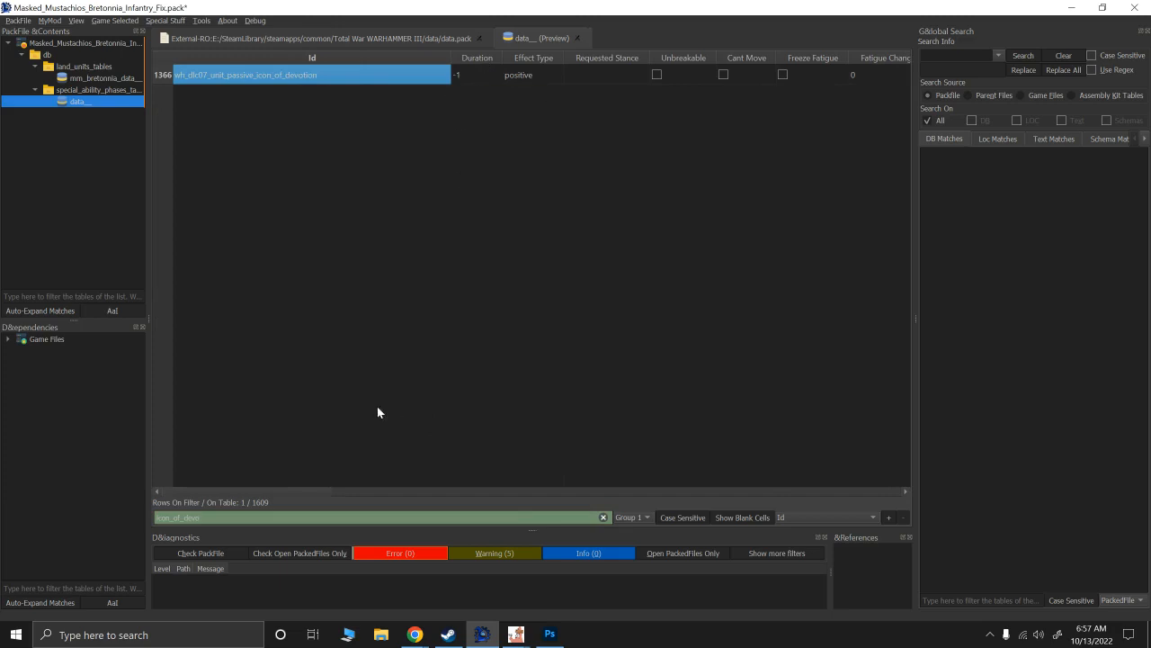
Examine the columns of the icon of devotion row, including resurrect, imbue, affects allies and affects enemies.
{"action": "scroll", "coordinate": [332, 489], "scroll_direction": "right", "scroll_amount": 5}
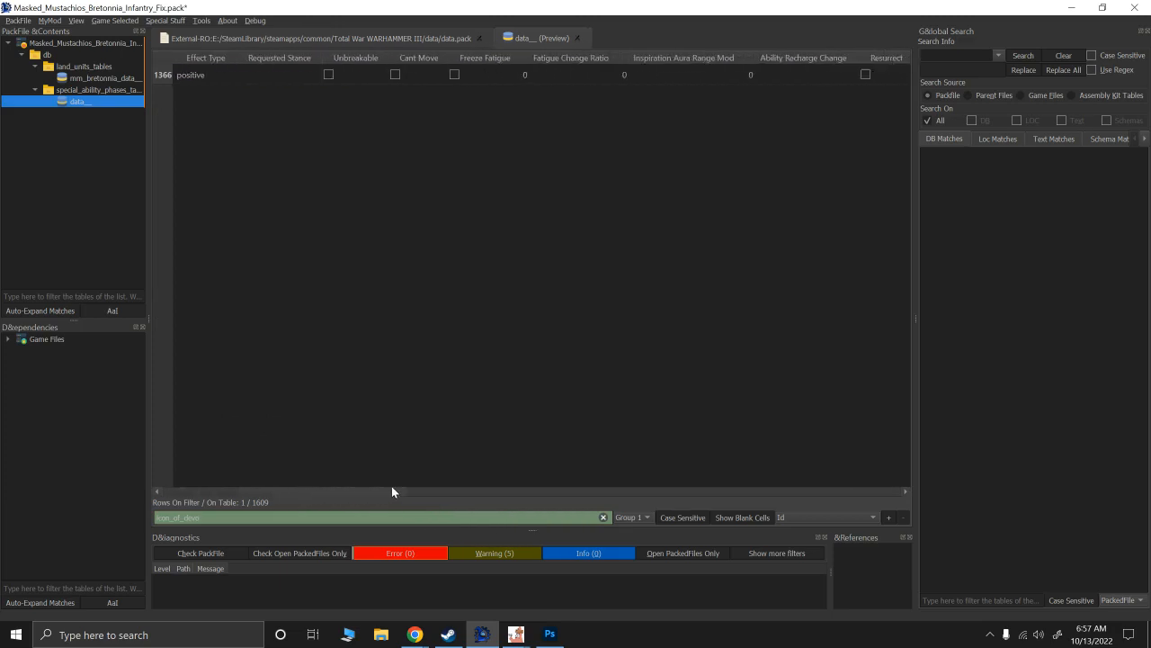
{"action": "mouse_move", "coordinate": [394, 490]}
{"action": "left_mouse_down"}
{"action": "mouse_move", "coordinate": [442, 491]}
{"action": "mouse_move", "coordinate": [412, 493]}
{"action": "mouse_move", "coordinate": [426, 492]}
{"action": "left_mouse_up"}
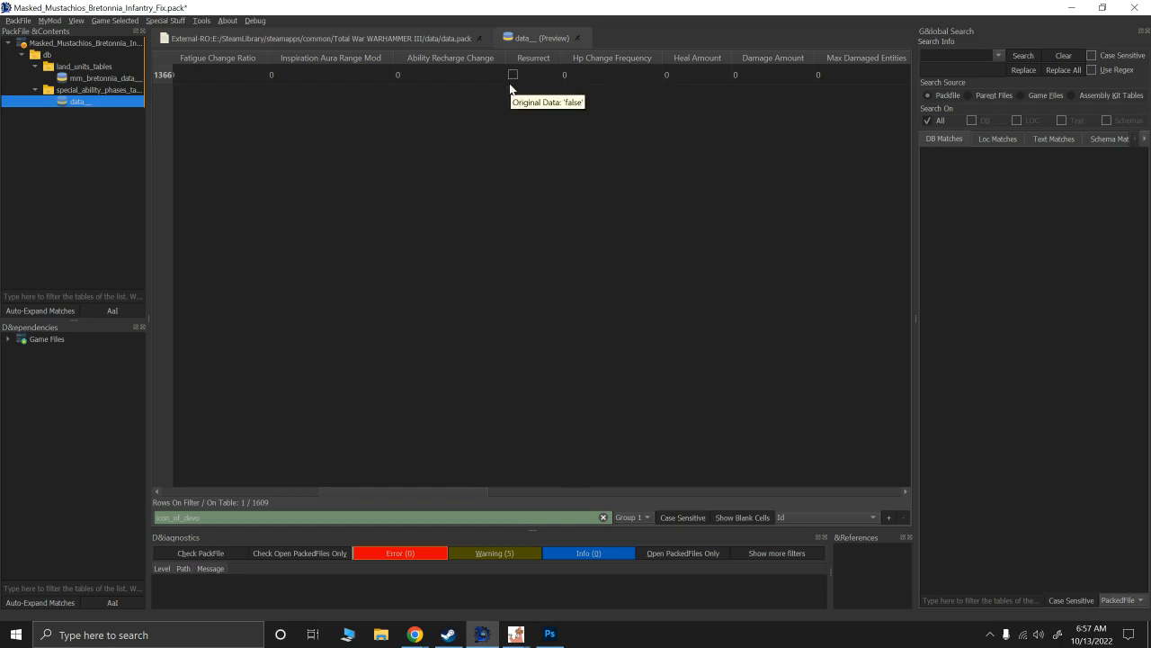
{"action": "left_click_drag", "start_coordinate": [465, 493], "coordinate": [619, 491]}
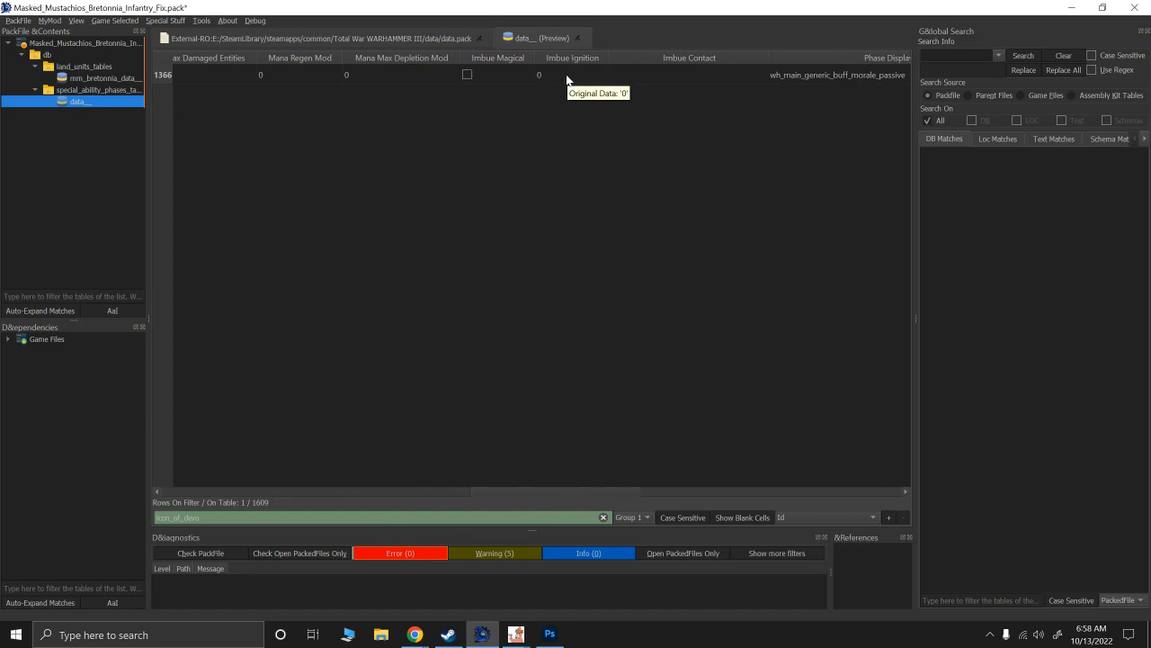
{"action": "left_click_drag", "start_coordinate": [546, 490], "coordinate": [778, 476]}
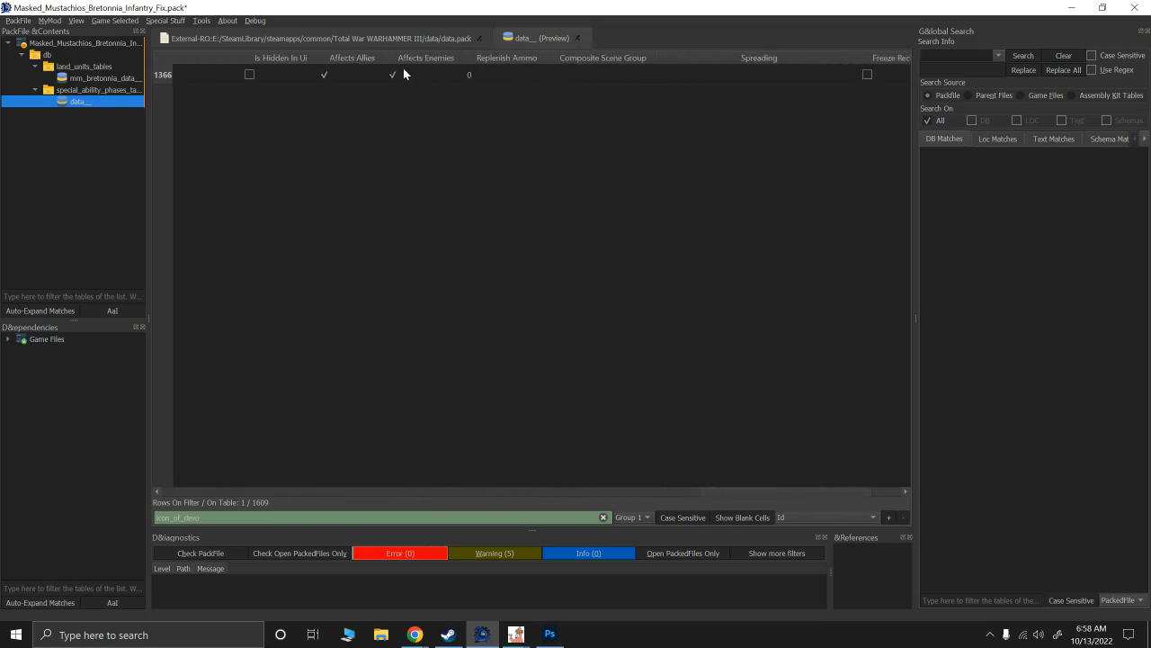
{"action": "mouse_move", "coordinate": [416, 72]}
{"action": "left_click_drag", "start_coordinate": [721, 490], "coordinate": [757, 491]}
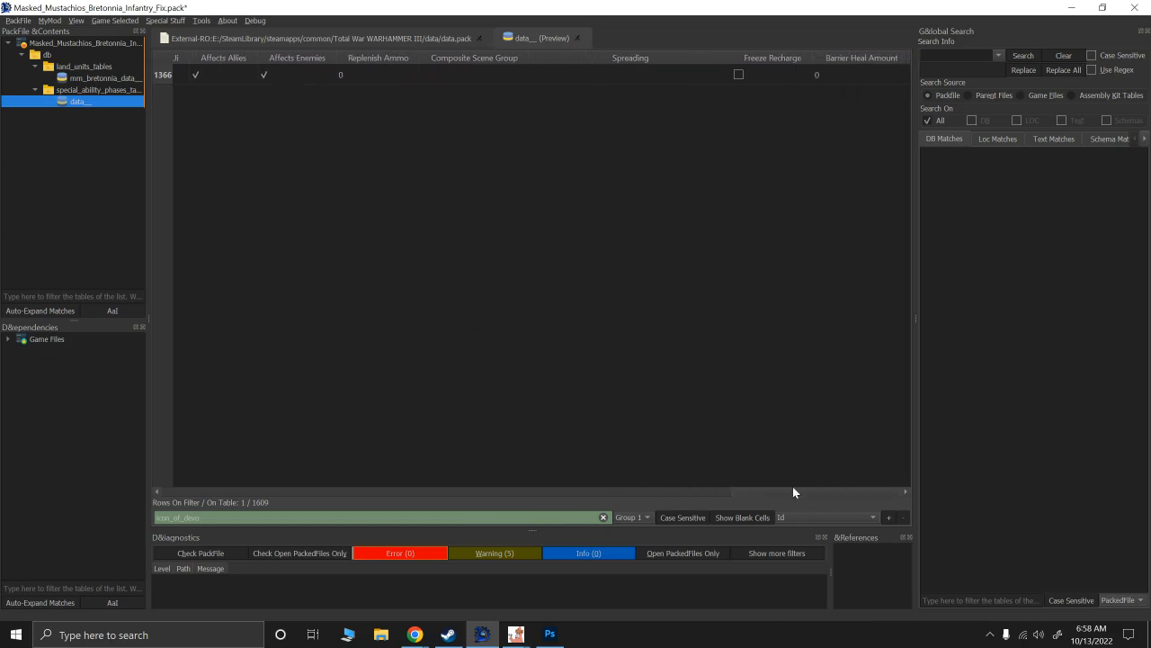
{"action": "left_click_drag", "start_coordinate": [801, 496], "coordinate": [149, 498]}
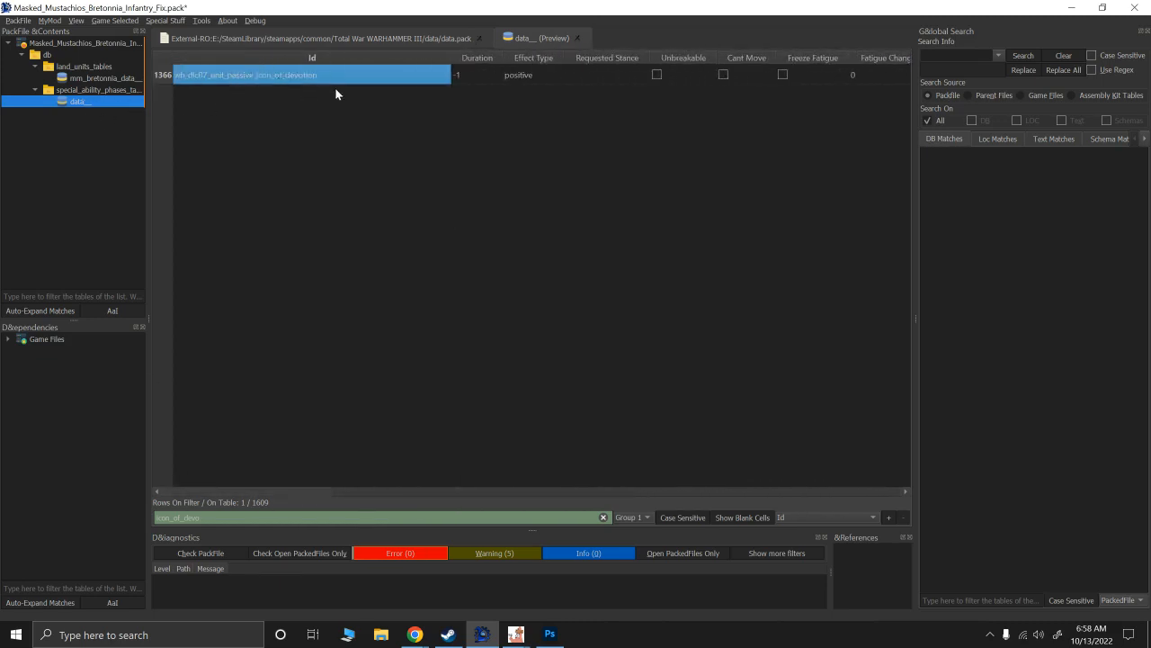
Copy the whole icon of devotion row, clear the filter and delete all rows from the special ability phases table.
{"action": "left_click", "coordinate": [163, 77]}
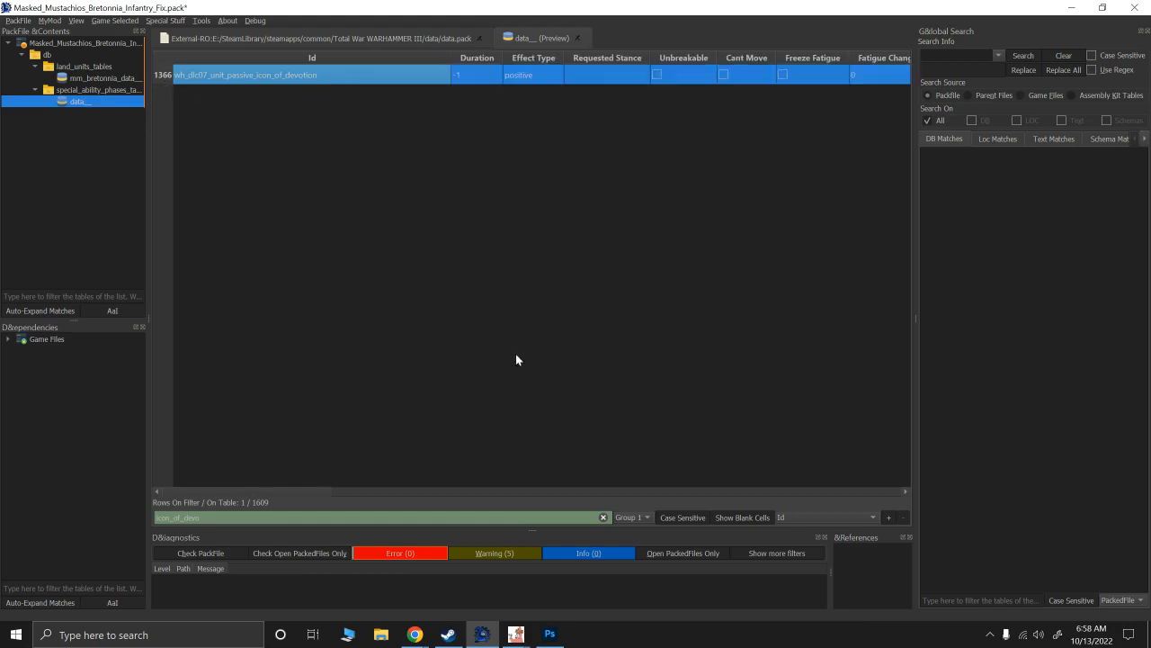
{"action": "left_click", "coordinate": [603, 517]}
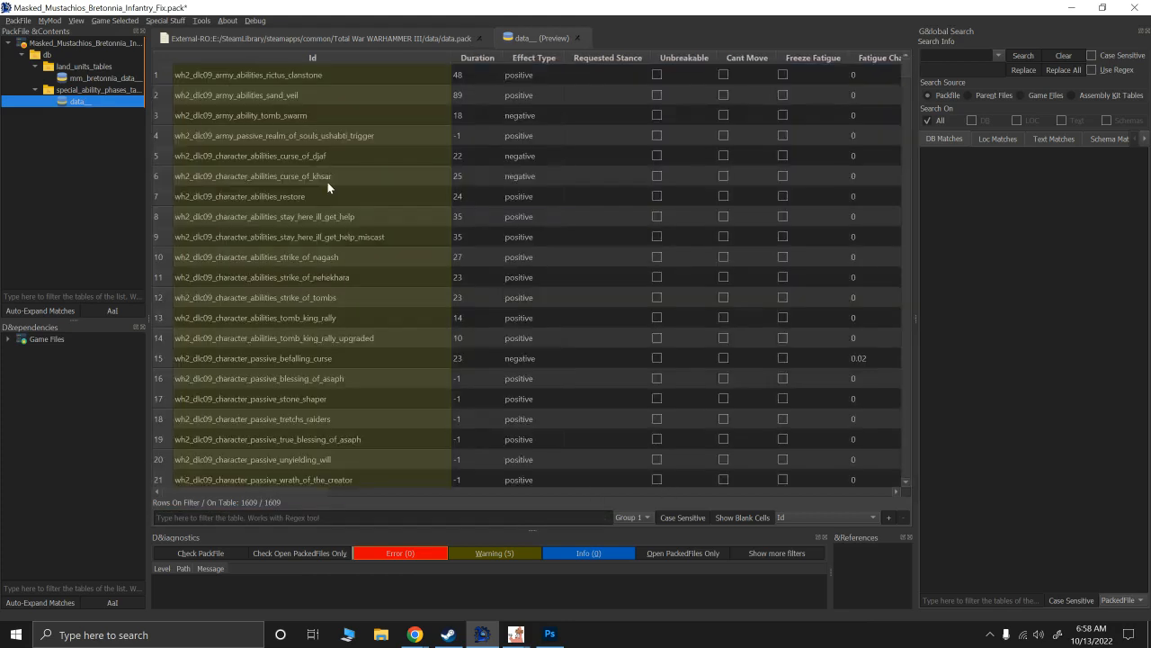
{"action": "key", "text": "ctrl+a"}
{"action": "key", "text": "Delete"}
Add a blank row to the emptied special ability phases table and paste the copied icon of devotion data into it.
{"action": "right_click", "coordinate": [339, 185]}
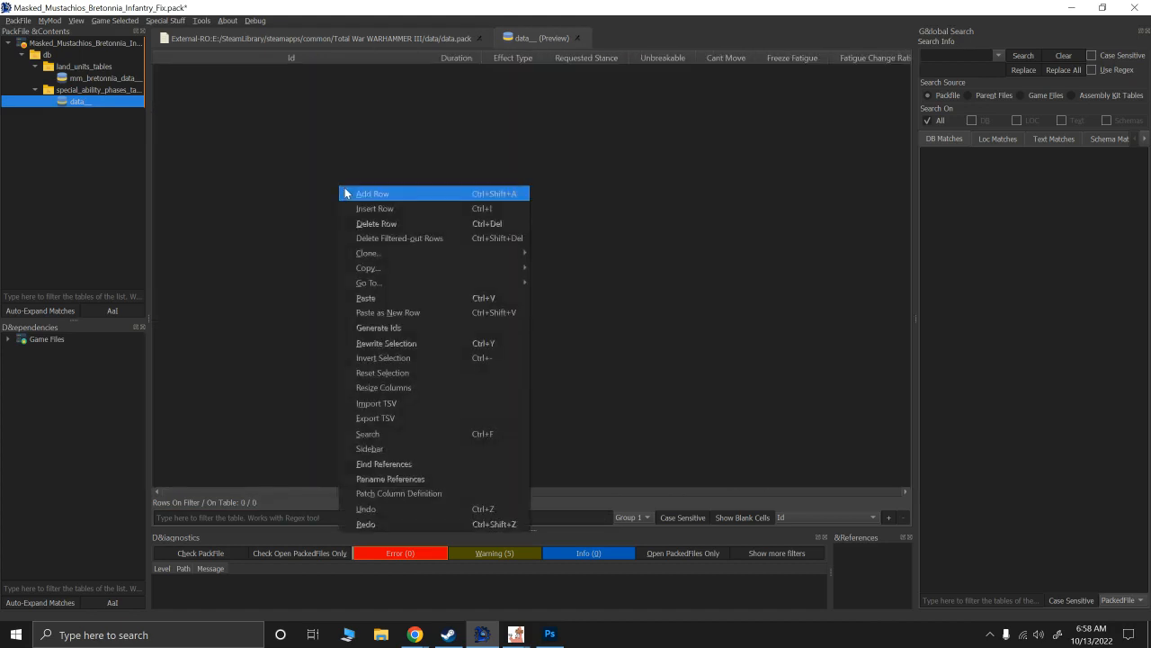
{"action": "left_click", "coordinate": [345, 190]}
{"action": "key", "text": "ctrl+v"}
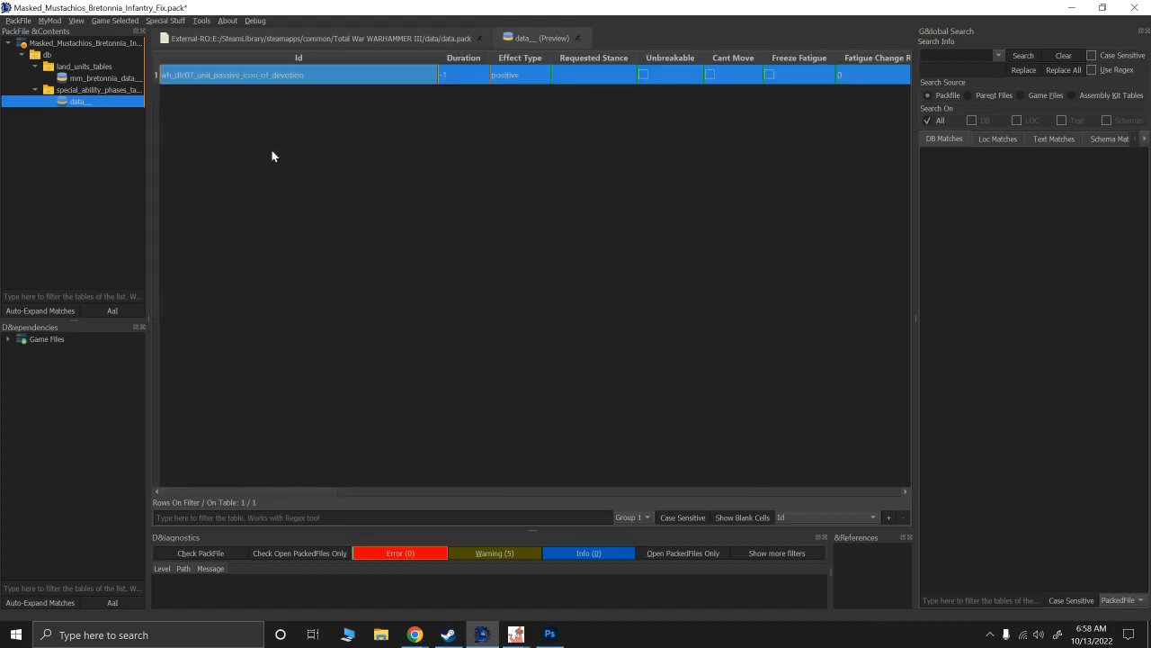
Rename the data__ table under special_ability_phases_tables to mm_bretonnia_data__.
{"action": "right_click", "coordinate": [74, 100]}
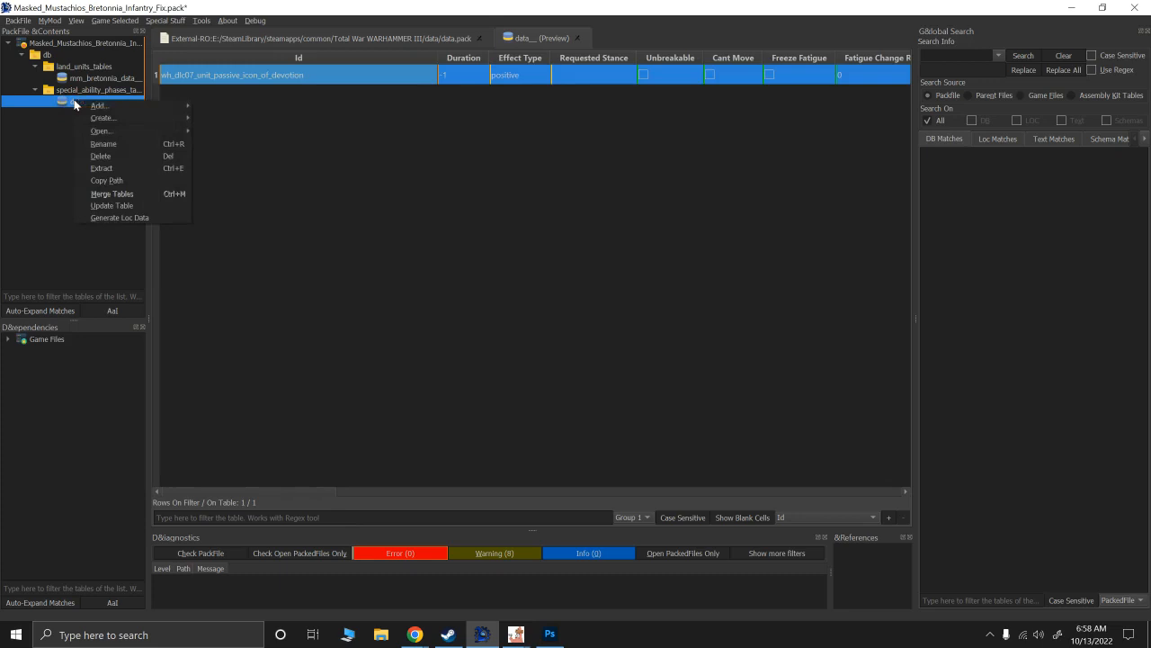
{"action": "left_click", "coordinate": [106, 144]}
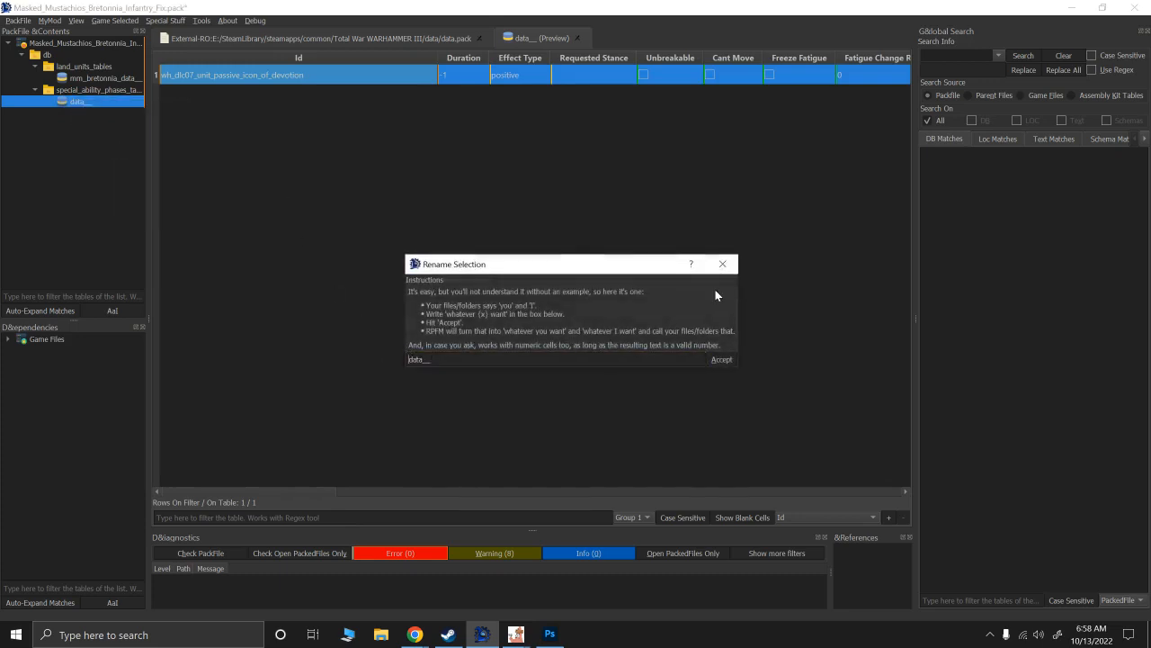
{"action": "type", "text": "mm_bretonnia_"}
{"action": "key", "text": "Return"}
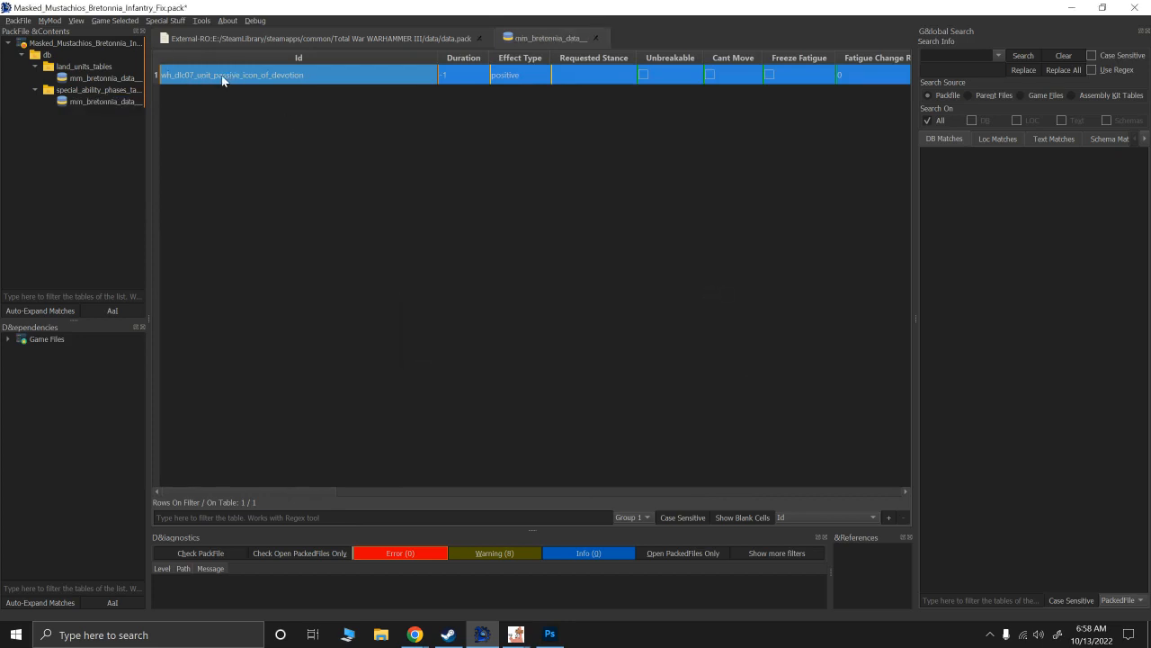
Go back to the data.pack contents and re-enter "special_ability_phase" as the tree filter.
{"action": "left_click", "coordinate": [349, 40]}
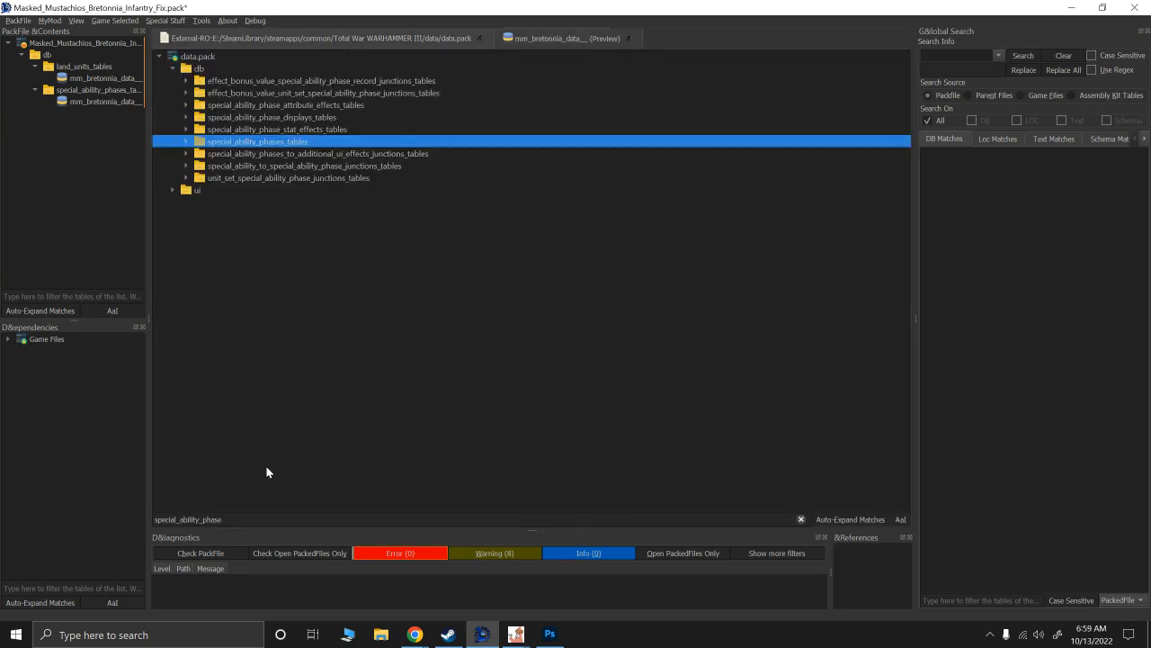
{"action": "left_click", "coordinate": [258, 519]}
{"action": "key", "text": "ctrl+a"}
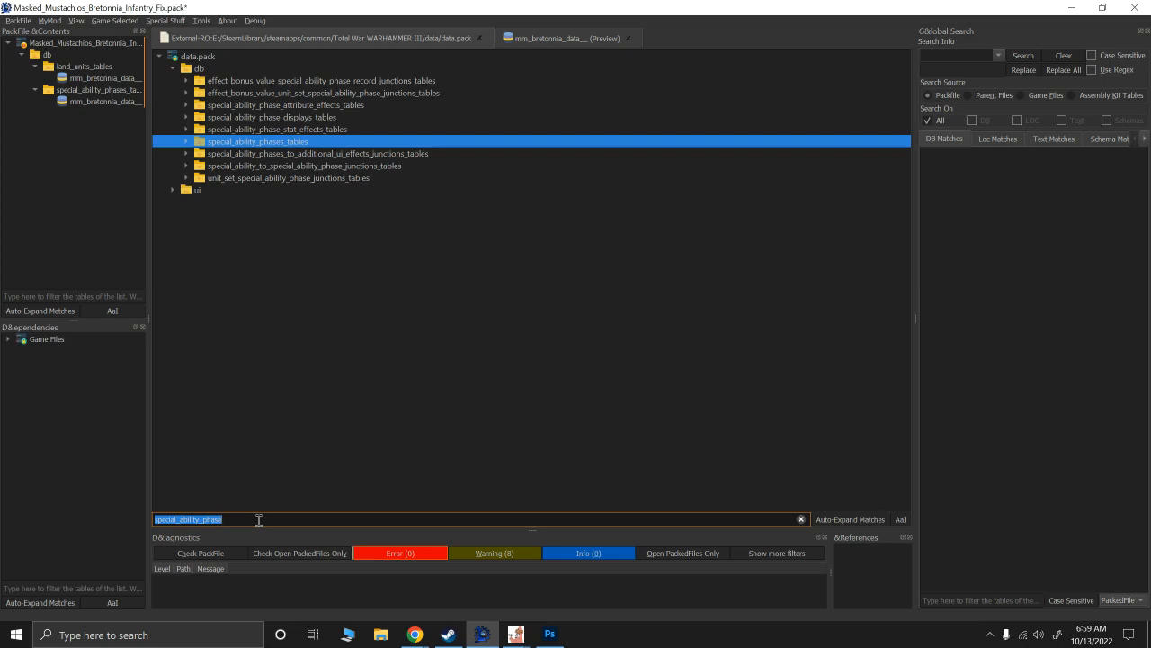
{"action": "type", "text": "sp"}
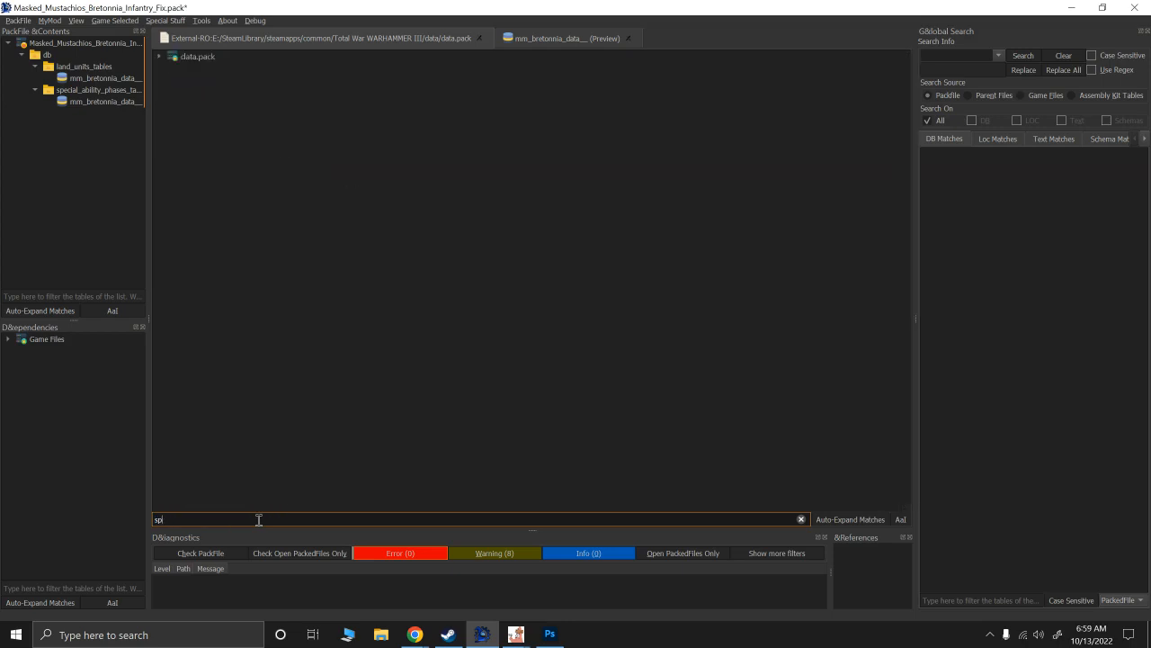
{"action": "type", "text": "ecial_ability_phase"}
Add special_ability_phase_stat_effects_tables from the db folder of data.pack to the mod pack and open its data__ table.
{"action": "left_click", "coordinate": [160, 57]}
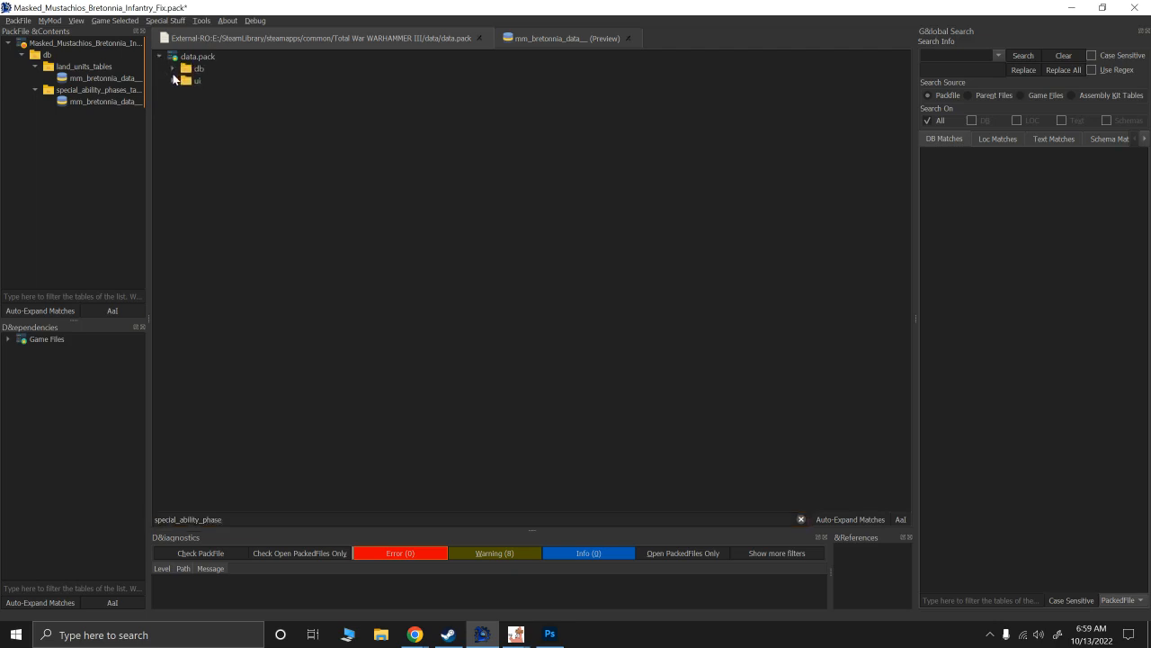
{"action": "left_click", "coordinate": [173, 69]}
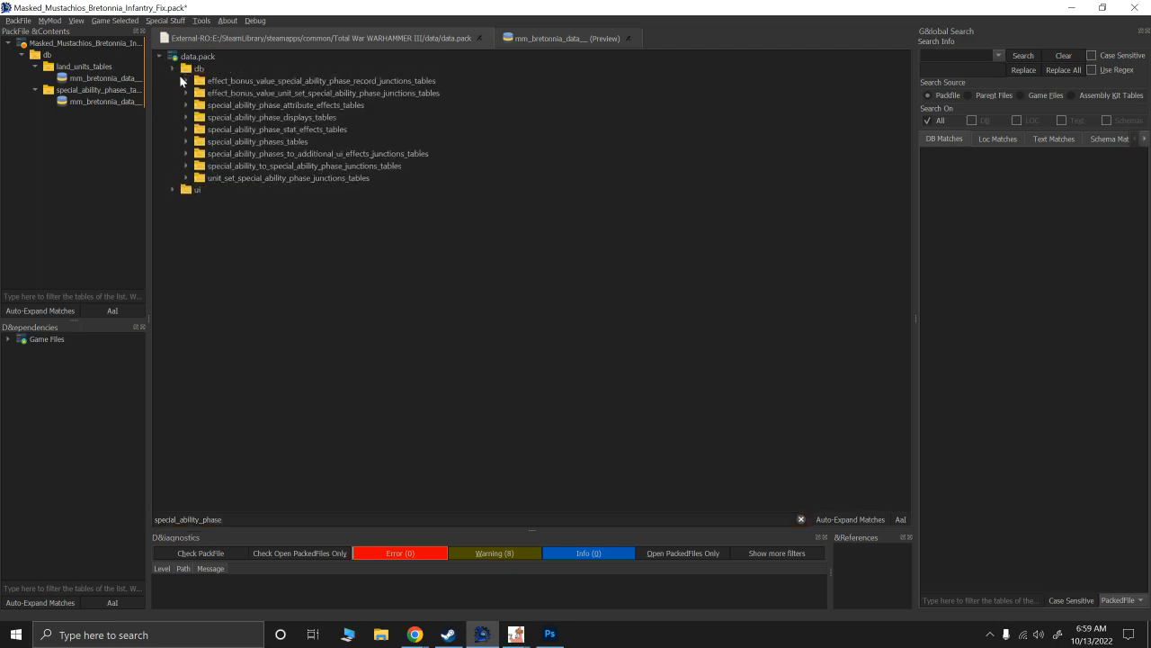
{"action": "double_click", "coordinate": [235, 130]}
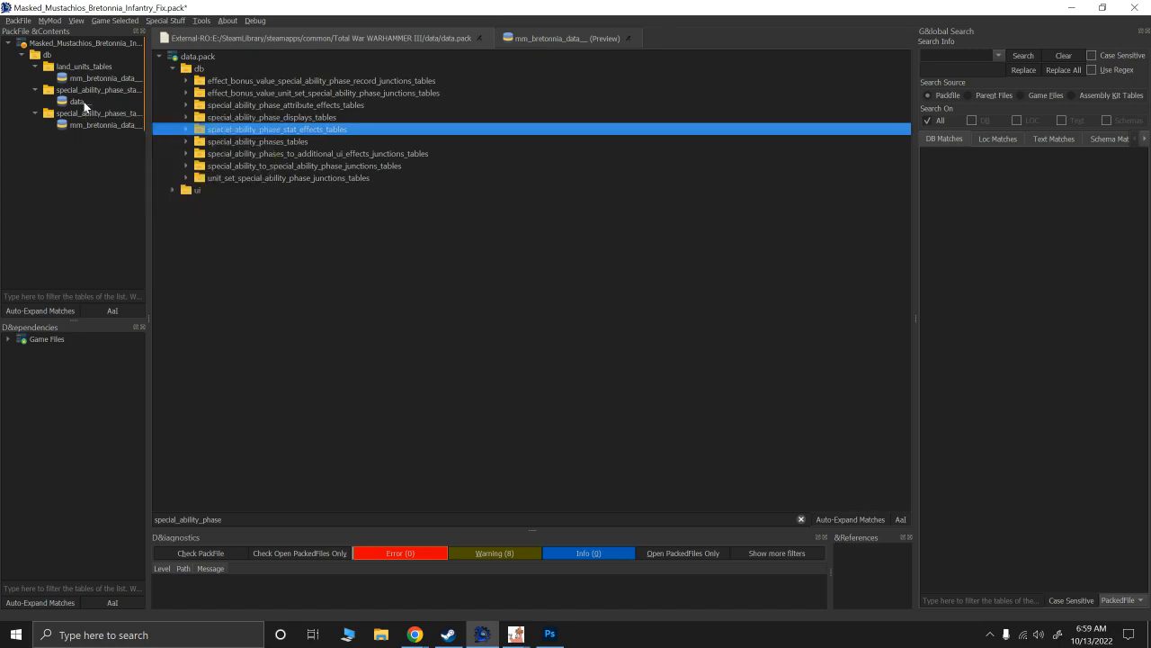
{"action": "left_click", "coordinate": [83, 102]}
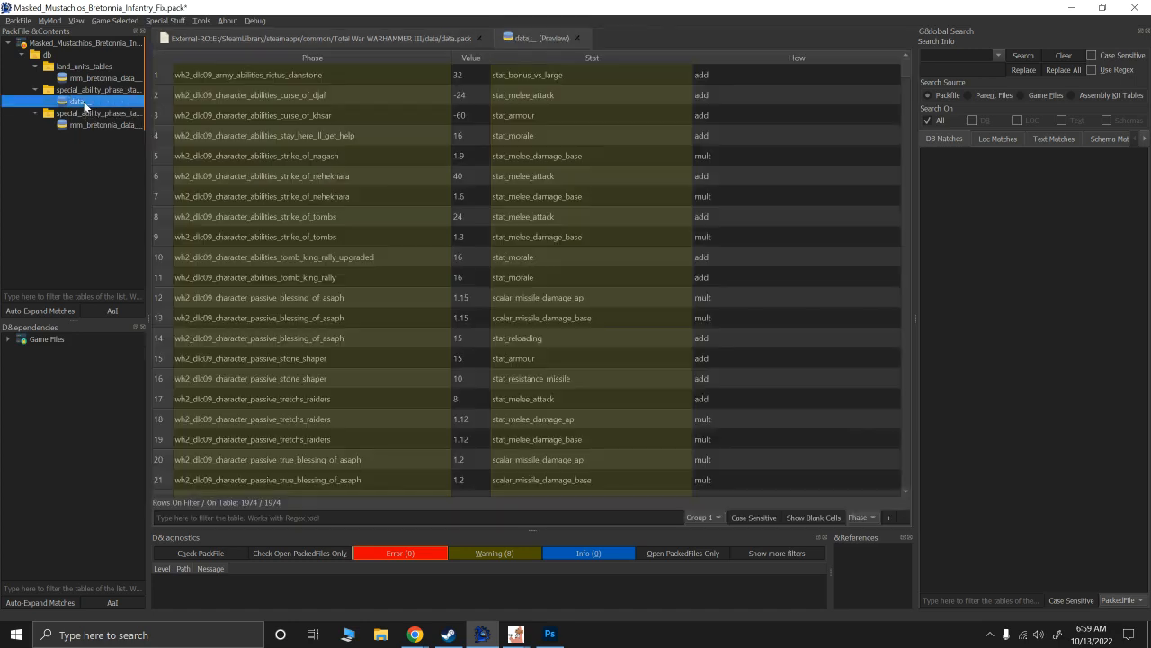
Filter the stat effects table for the icon of devotion phase and copy its whole stat_morale row.
{"action": "left_click", "coordinate": [244, 517]}
{"action": "type", "text": "l"}
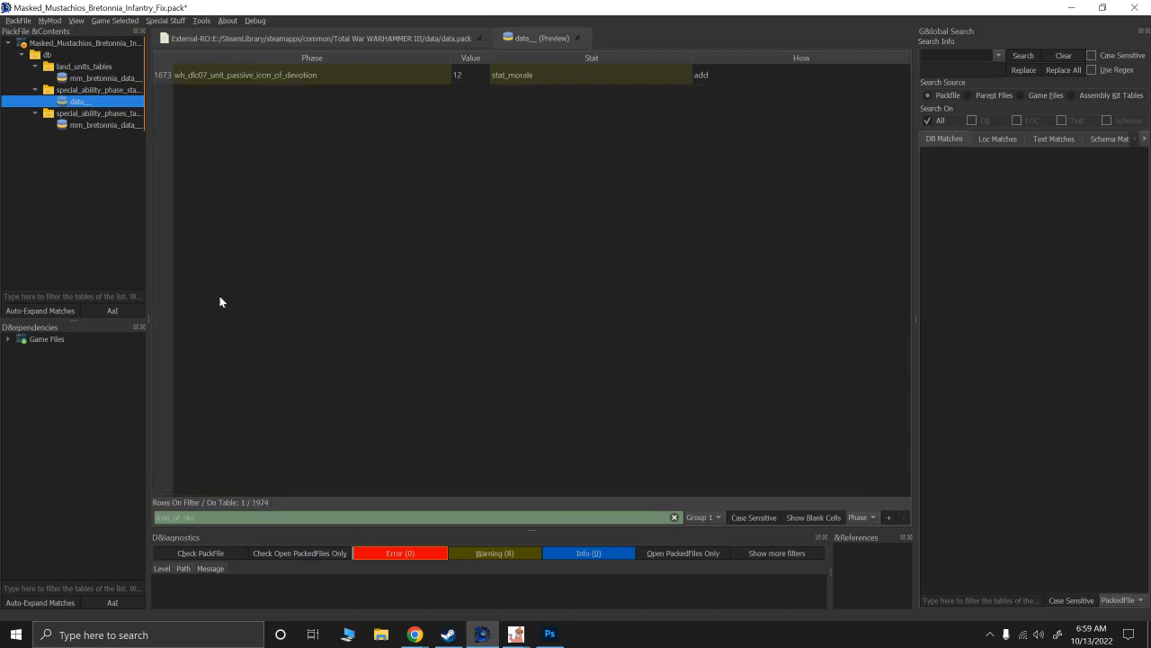
{"action": "left_click", "coordinate": [169, 75]}
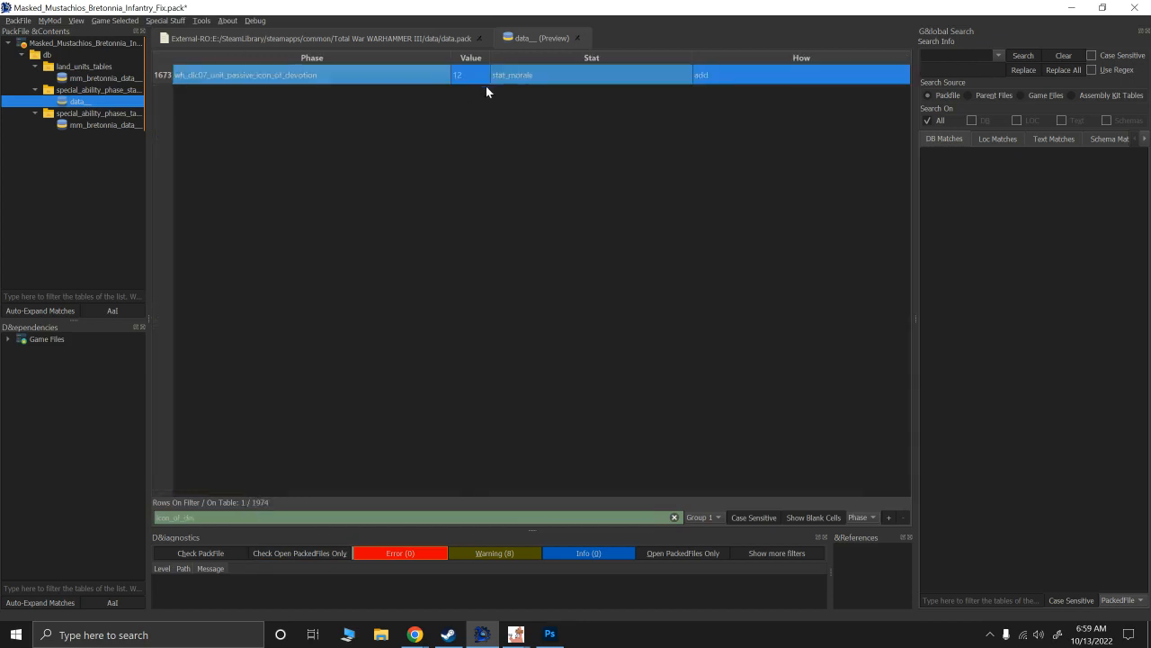
Clear the filter and delete all rows from the stat effects table.
{"action": "left_click", "coordinate": [674, 517]}
{"action": "left_click", "coordinate": [337, 189]}
{"action": "key", "text": "ctrl+a"}
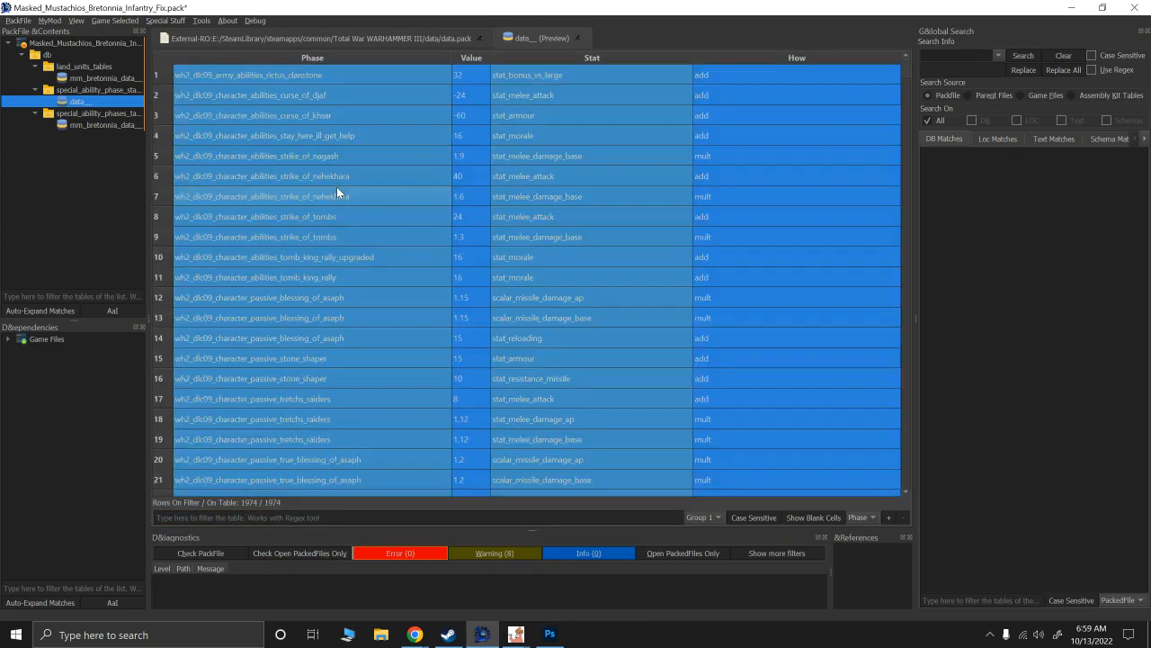
{"action": "key", "text": "ctrl+Delete"}
Add a blank row to the emptied stat effects table and paste the copied icon of devotion stat_morale data into it.
{"action": "right_click", "coordinate": [337, 187]}
{"action": "left_click", "coordinate": [353, 196]}
{"action": "type", "text": "wh_dlc07_unit_passive_icon_of_devotion\t12\tstat_morale\tadd"}
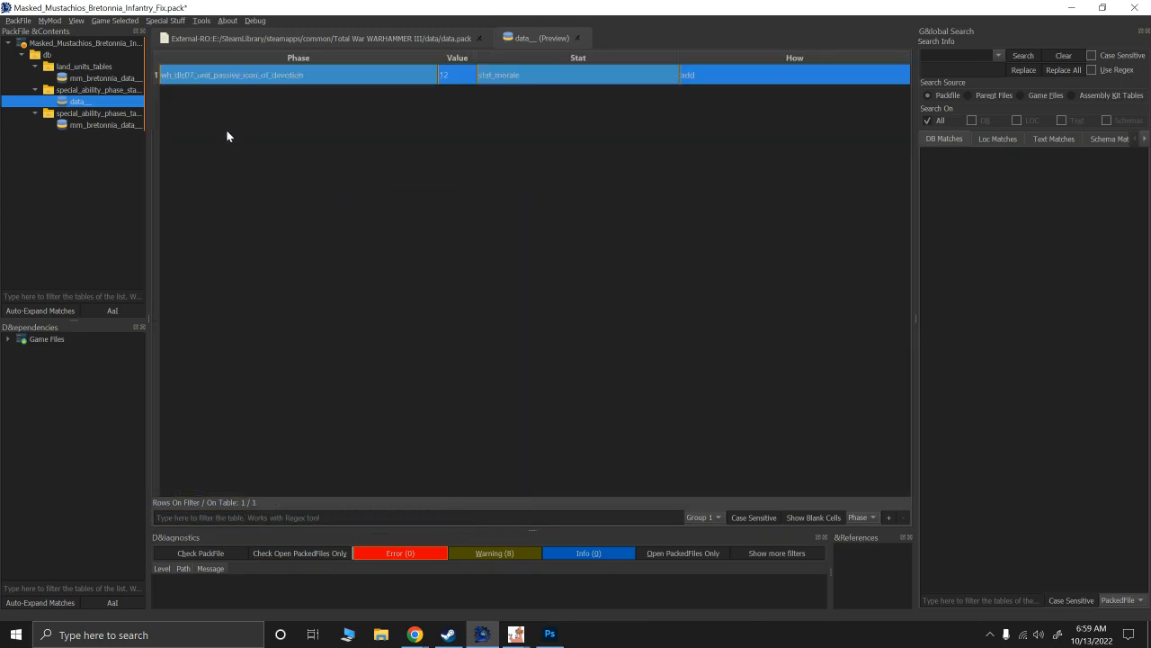
Rename the data__ table under special_ability_phase_stat_effects_tables to mm_bretonnia_data__.
{"action": "right_click", "coordinate": [87, 101]}
{"action": "left_click", "coordinate": [115, 144]}
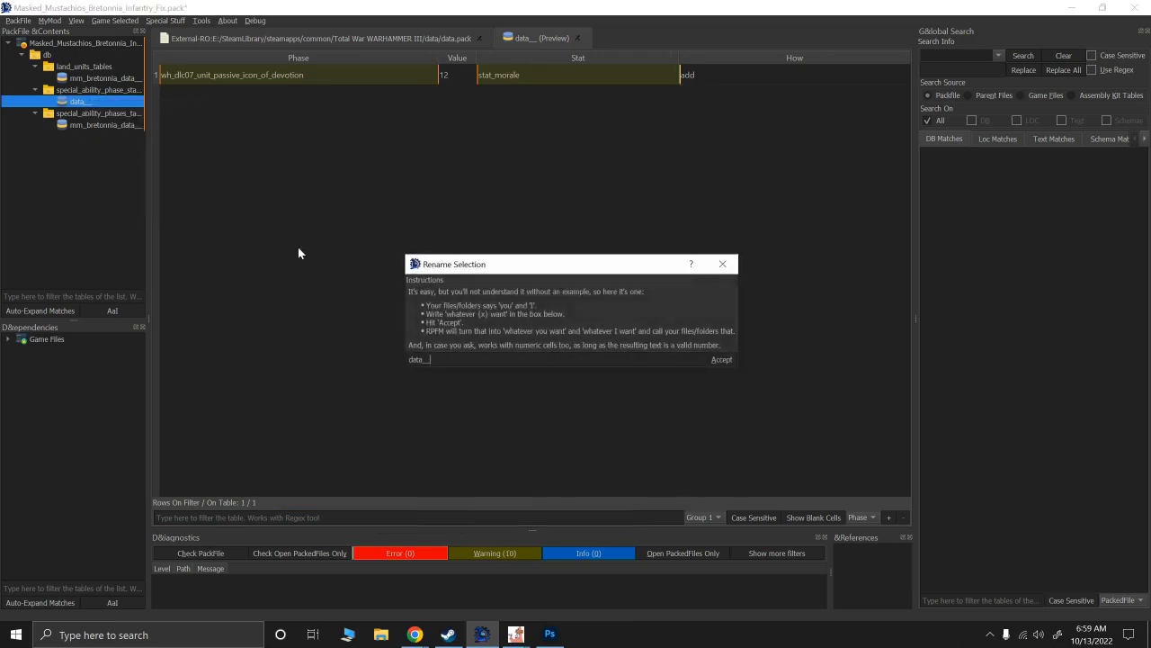
{"action": "left_click", "coordinate": [408, 359]}
{"action": "type", "text": "mm_bretonnia_"}
{"action": "key", "text": "Return"}
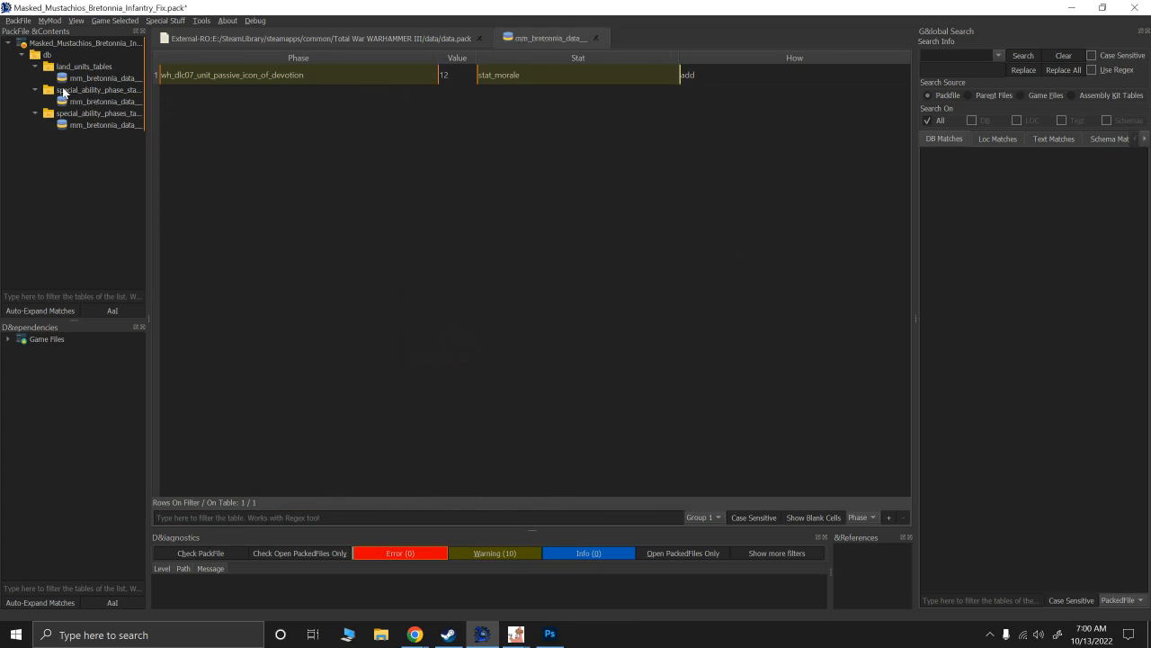
Add special_ability_phase_stat_effects_tables from data.pack to the mod pack again and open the new unedited data__ table for reference.
{"action": "right_click", "coordinate": [99, 103]}
{"action": "left_click", "coordinate": [292, 136]}
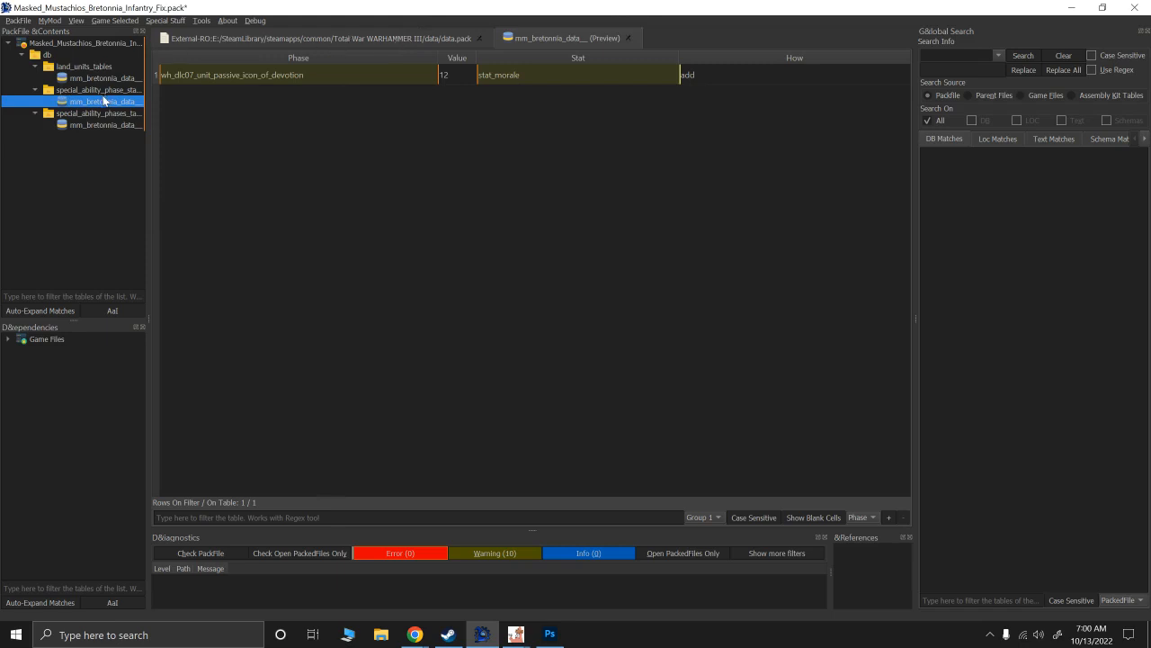
{"action": "left_click", "coordinate": [297, 40]}
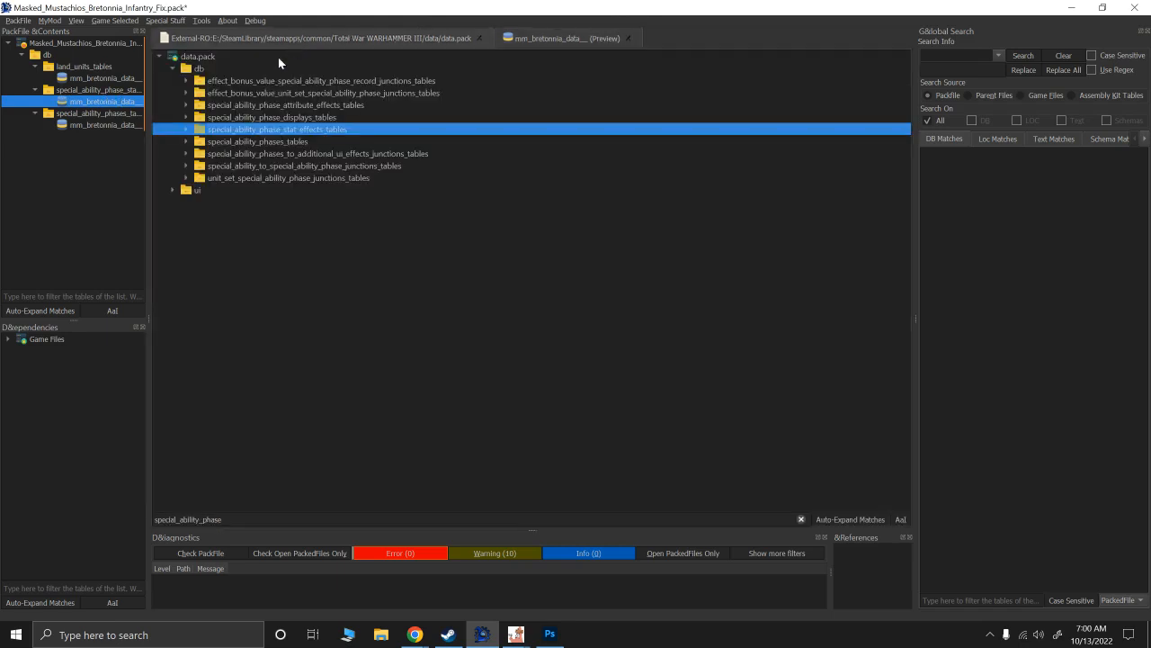
{"action": "double_click", "coordinate": [252, 130]}
{"action": "left_click", "coordinate": [90, 104]}
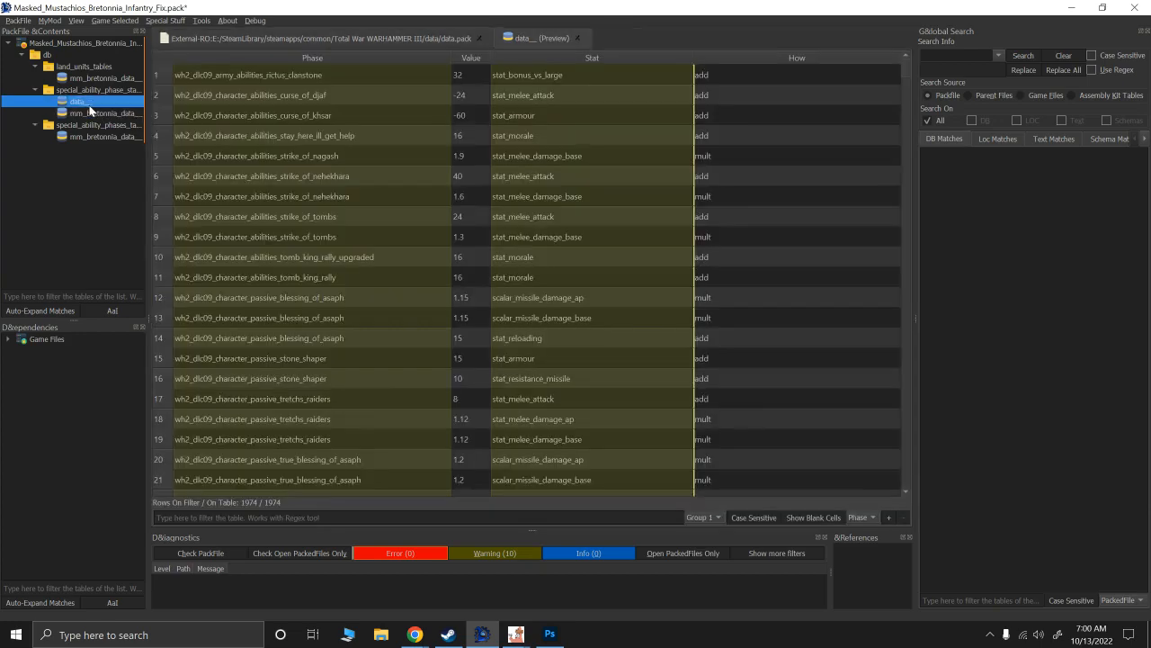
{"action": "left_click", "coordinate": [93, 113]}
{"action": "left_click", "coordinate": [79, 101]}
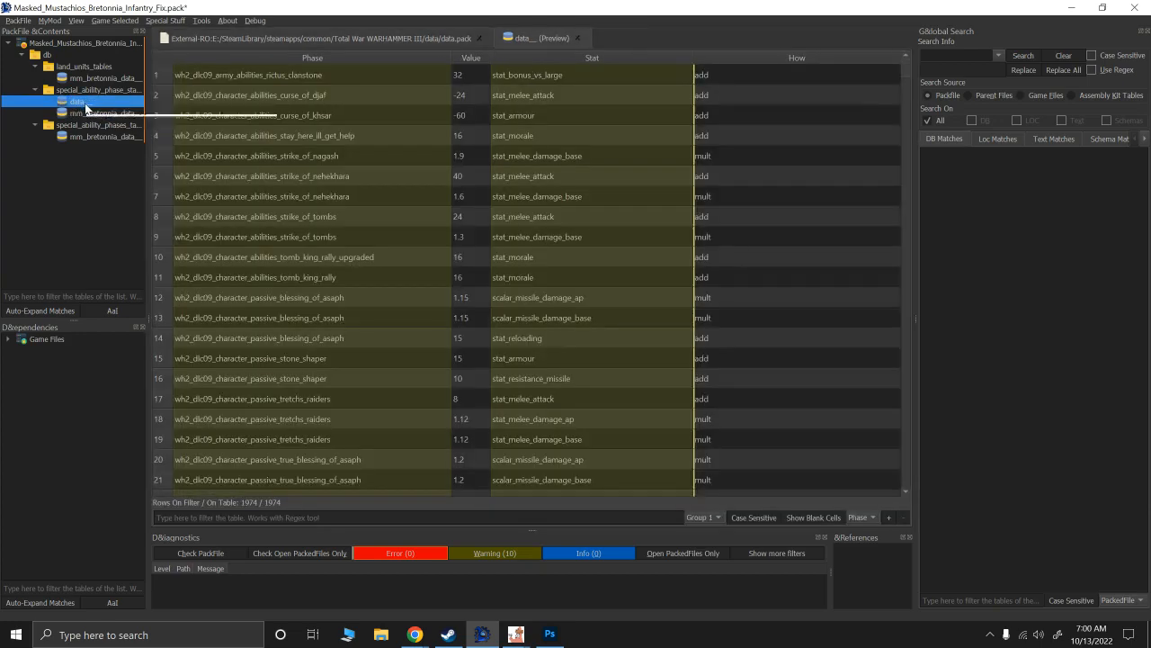
{"action": "mouse_move", "coordinate": [88, 112]}
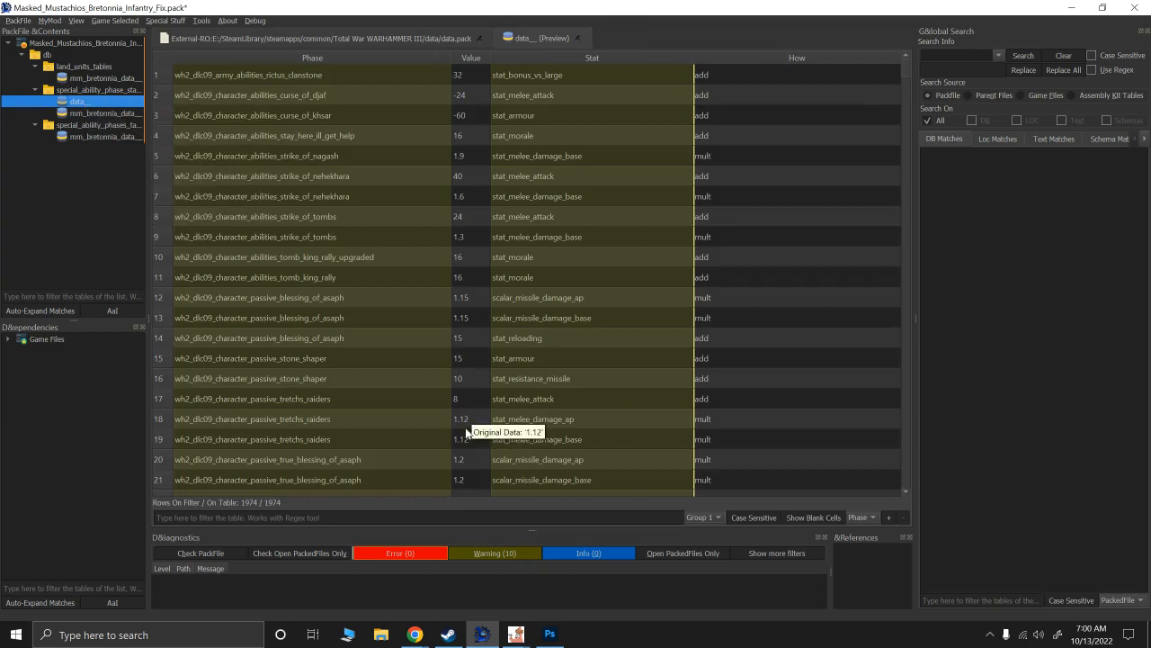
{"action": "left_click", "coordinate": [291, 518]}
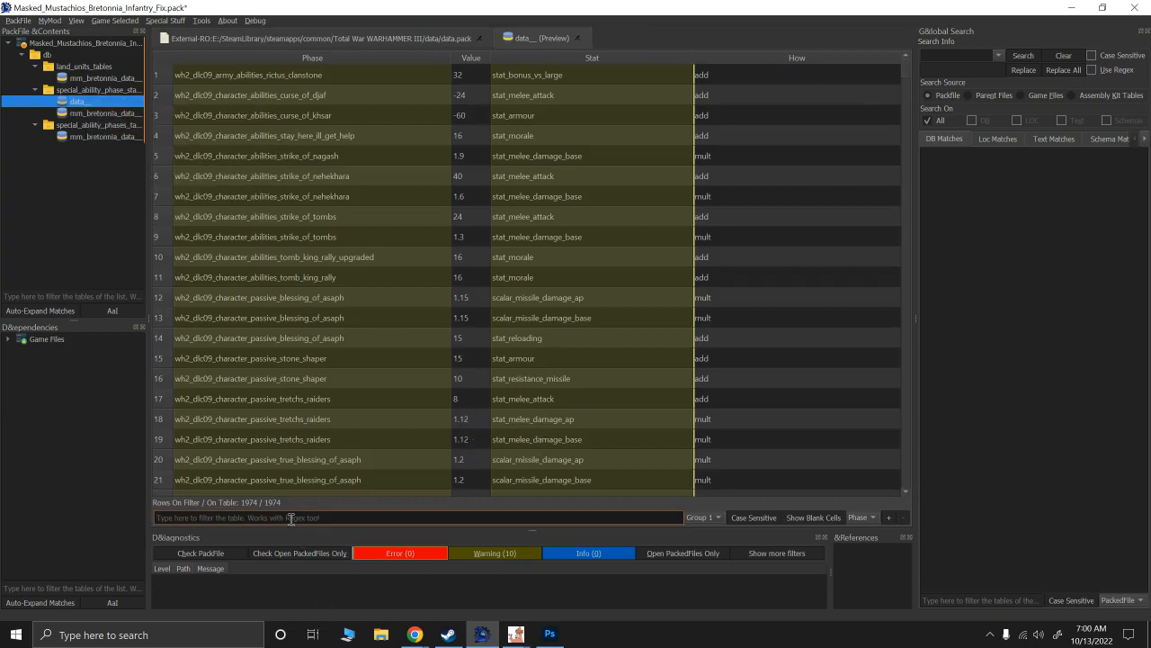
{"action": "type", "text": "physica"}
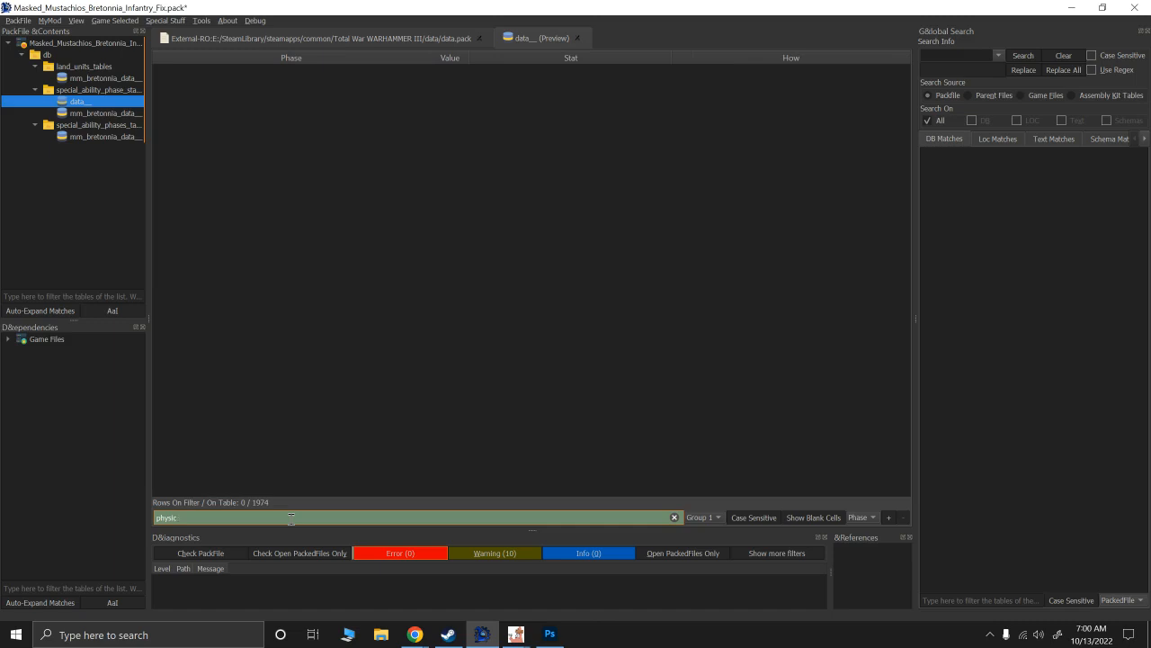
{"action": "key", "text": "BackSpace"}
{"action": "key", "text": "BackSpace"}
{"action": "key", "text": "BackSpace"}
{"action": "key", "text": "BackSpace"}
{"action": "key", "text": "BackSpace"}
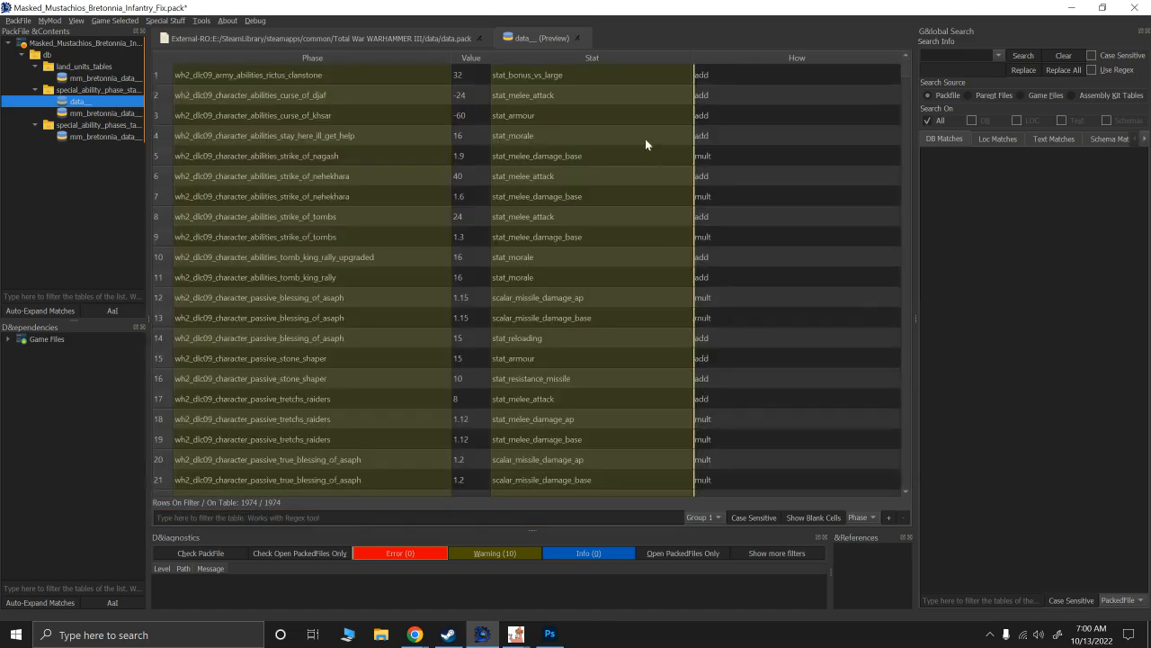
Filter the reference data__ table by the Stat column for "physi" and copy a stat_resistance_physical entry.
{"action": "left_click", "coordinate": [863, 518]}
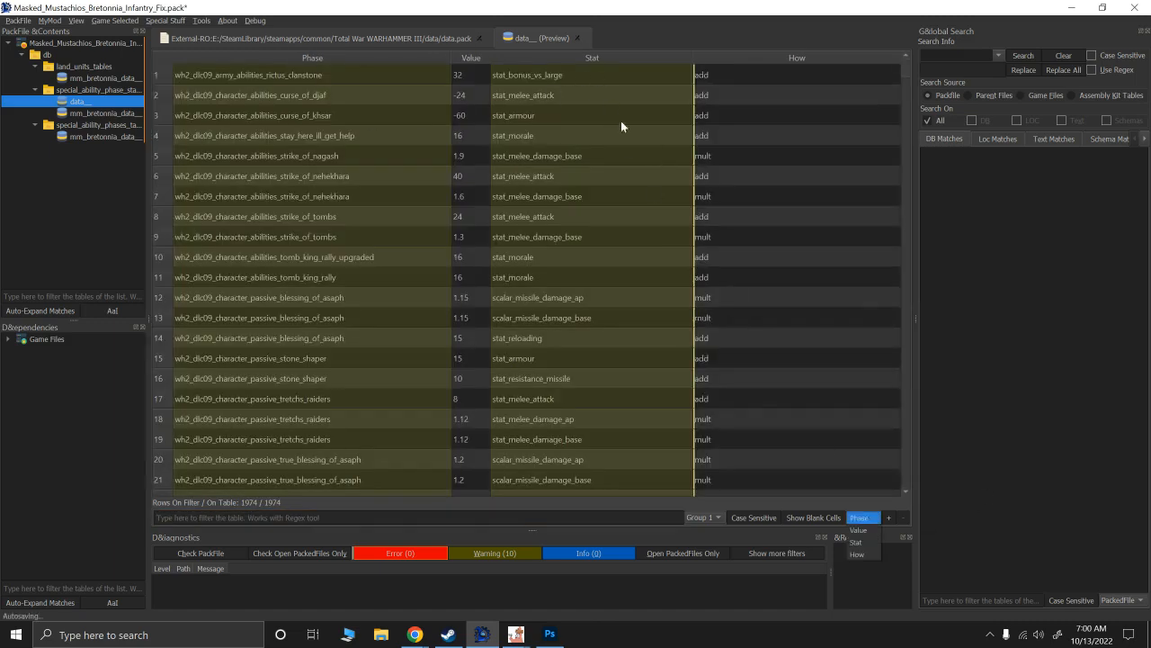
{"action": "left_click", "coordinate": [855, 542]}
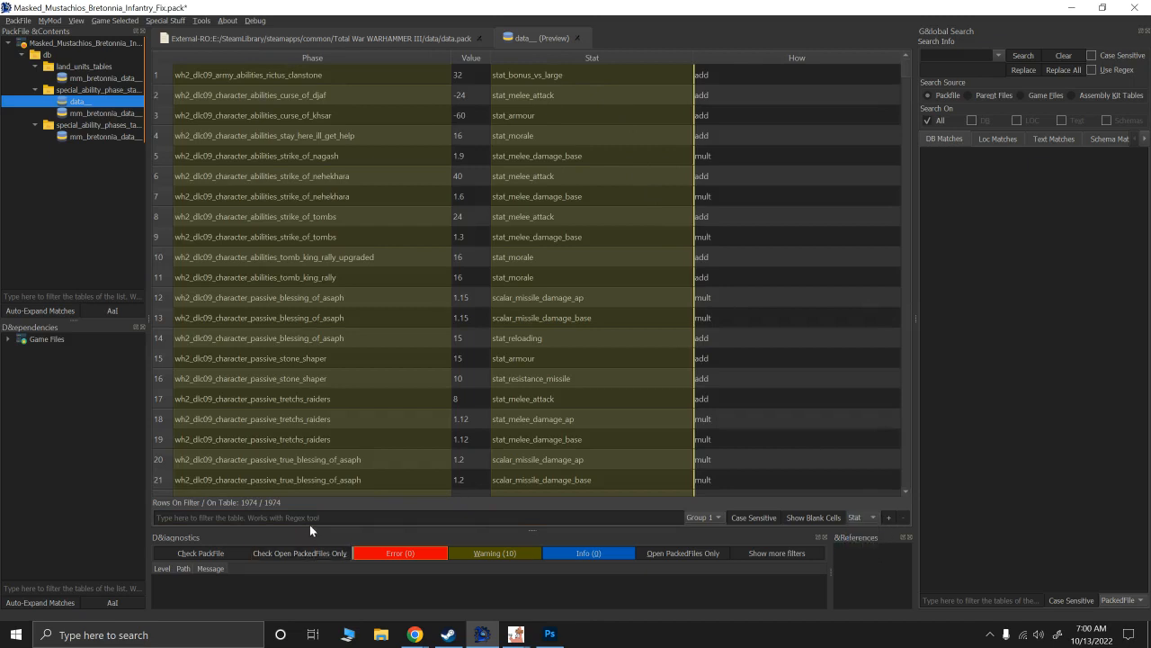
{"action": "left_click", "coordinate": [305, 519]}
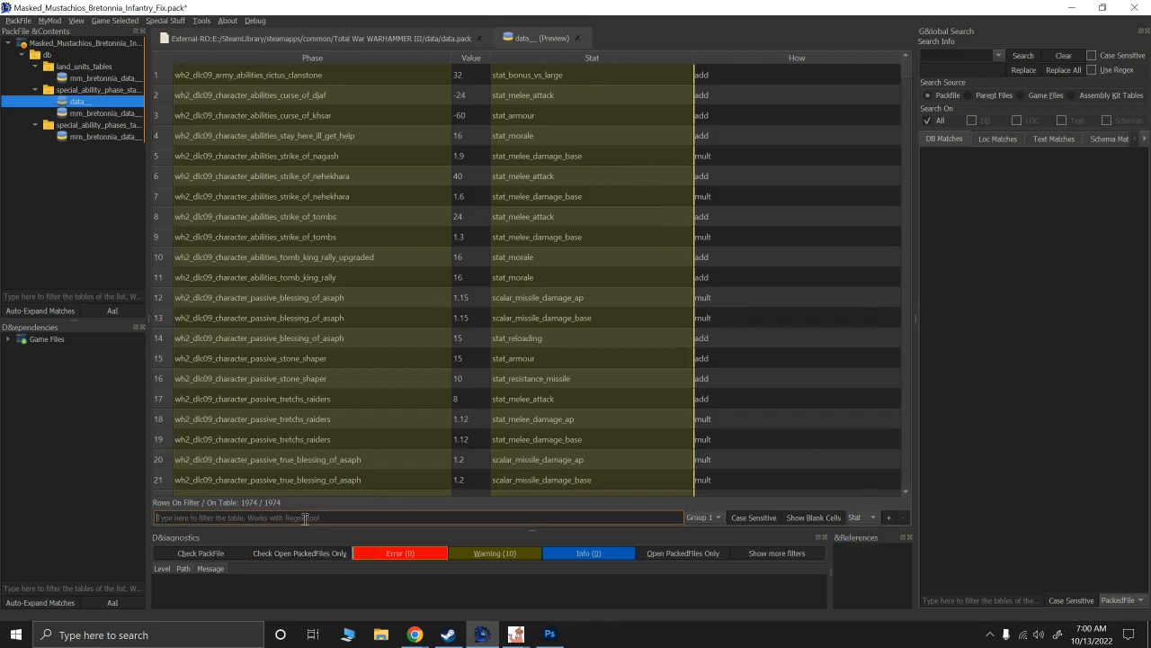
{"action": "type", "text": "phys"}
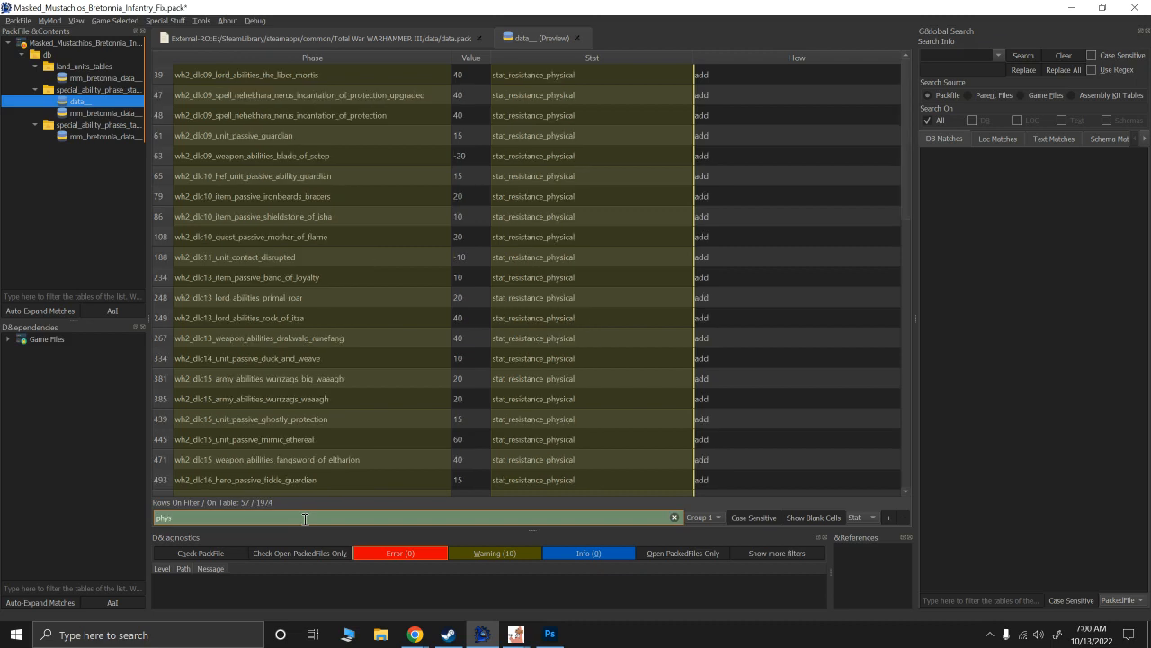
{"action": "left_click", "coordinate": [559, 74]}
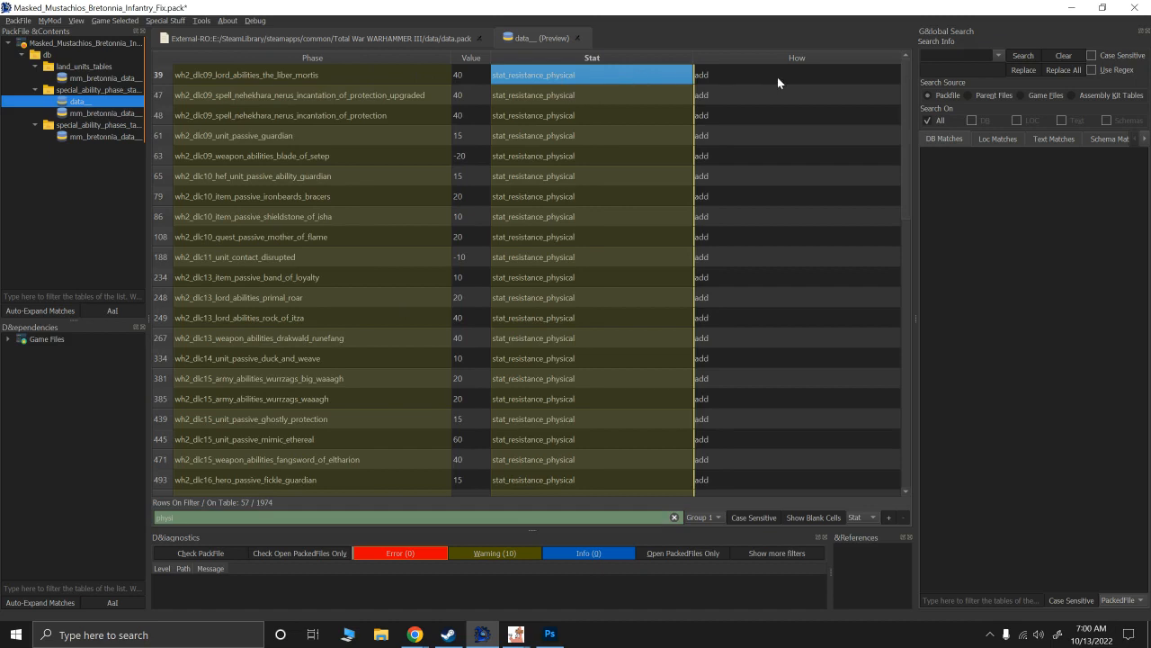
Add a second row to the mm_bretonnia_data__ stat effects table and paste stat_resistance_physical as its Stat.
{"action": "left_click", "coordinate": [93, 114]}
{"action": "right_click", "coordinate": [470, 97]}
{"action": "left_click", "coordinate": [477, 108]}
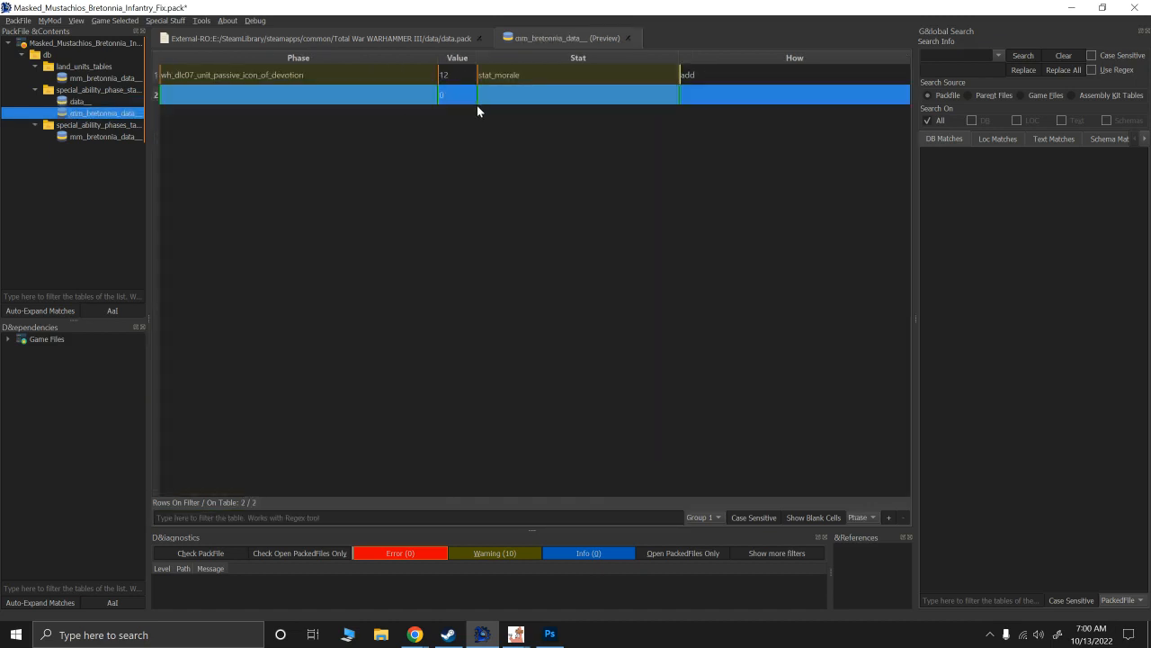
{"action": "left_click", "coordinate": [541, 97]}
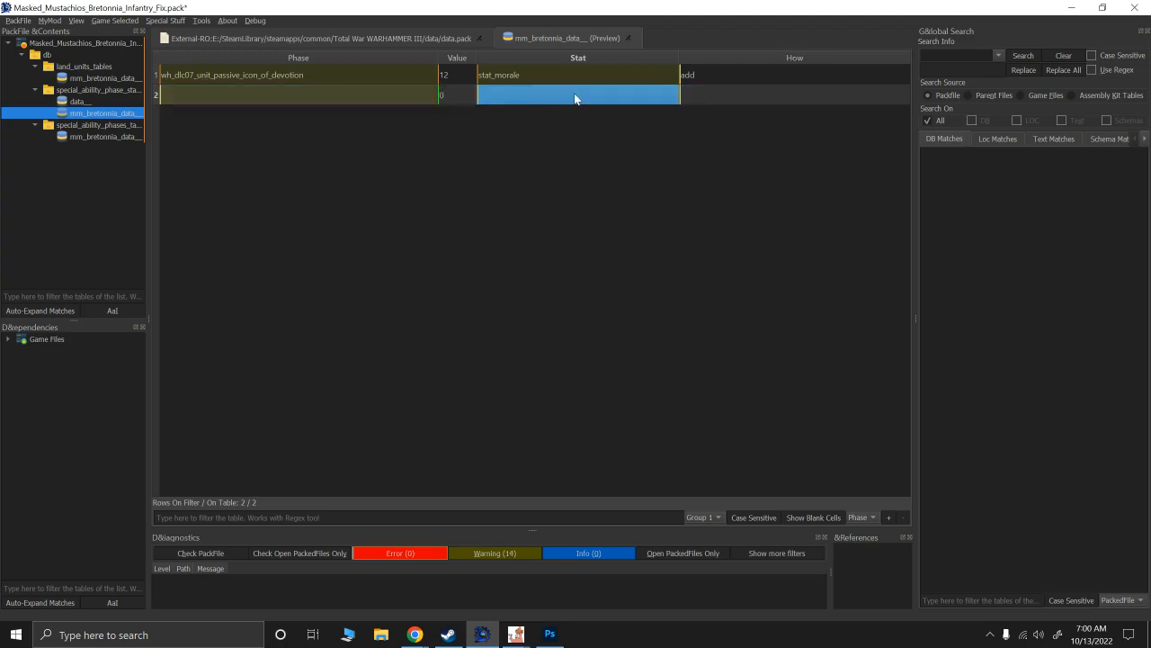
{"action": "type", "text": "stat_resistance_physical"}
Copy the How value add and the Phase wh_dlc07_unit_passive_icon_of_devotion from the morale row into the stat_resistance_physical row.
{"action": "left_click", "coordinate": [454, 95]}
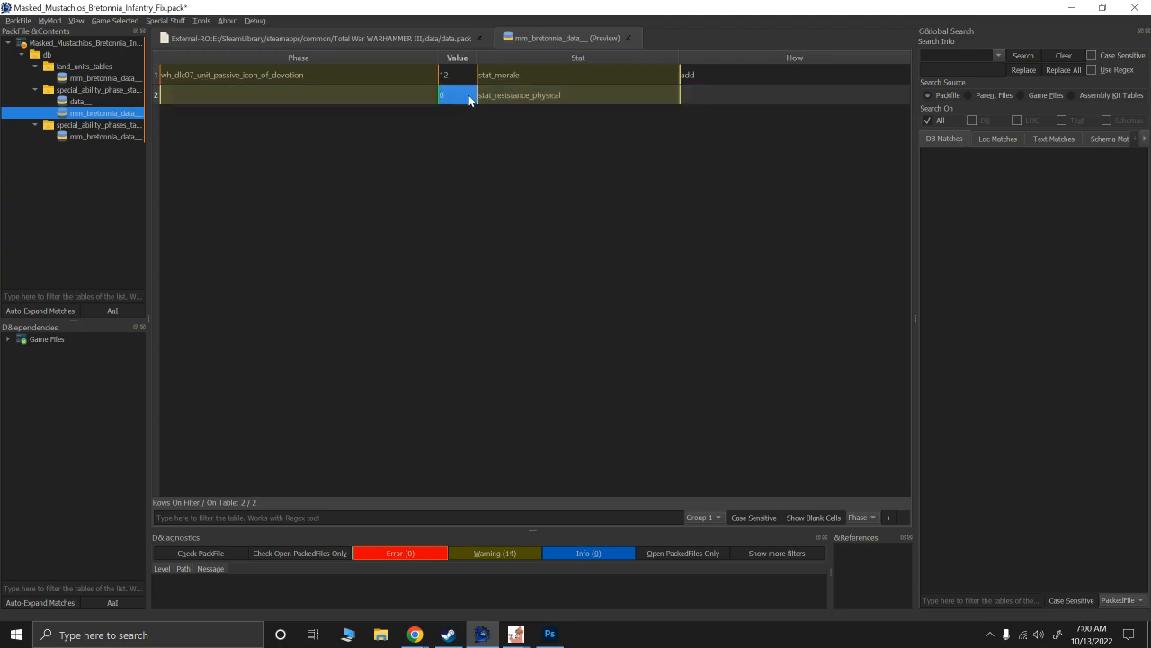
{"action": "left_click", "coordinate": [694, 81]}
{"action": "key", "text": "ctrl+c"}
{"action": "left_click", "coordinate": [689, 95]}
{"action": "key", "text": "ctrl+v"}
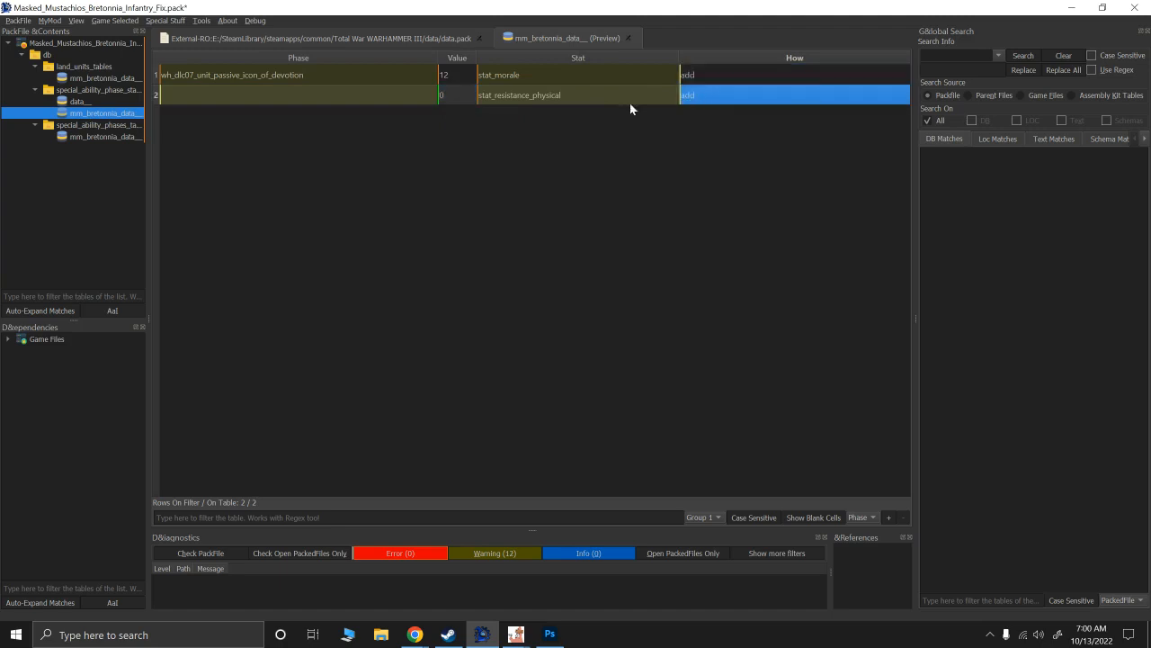
{"action": "left_click", "coordinate": [450, 101]}
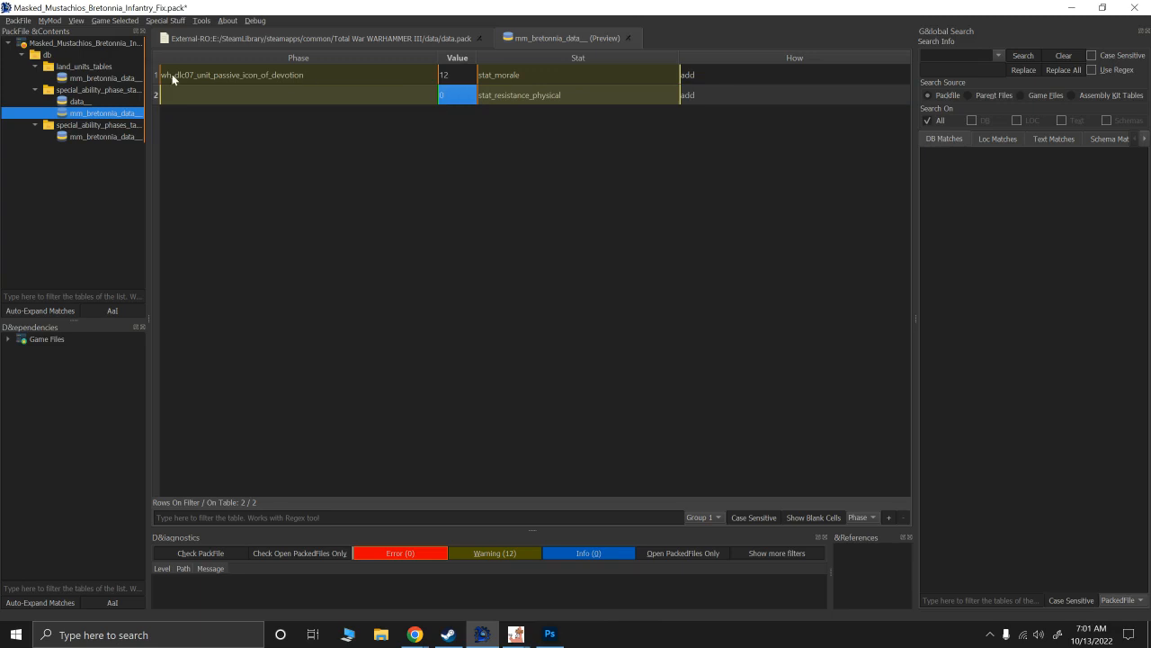
{"action": "left_click", "coordinate": [210, 74]}
{"action": "left_click", "coordinate": [231, 95]}
{"action": "key", "text": "ctrl+v"}
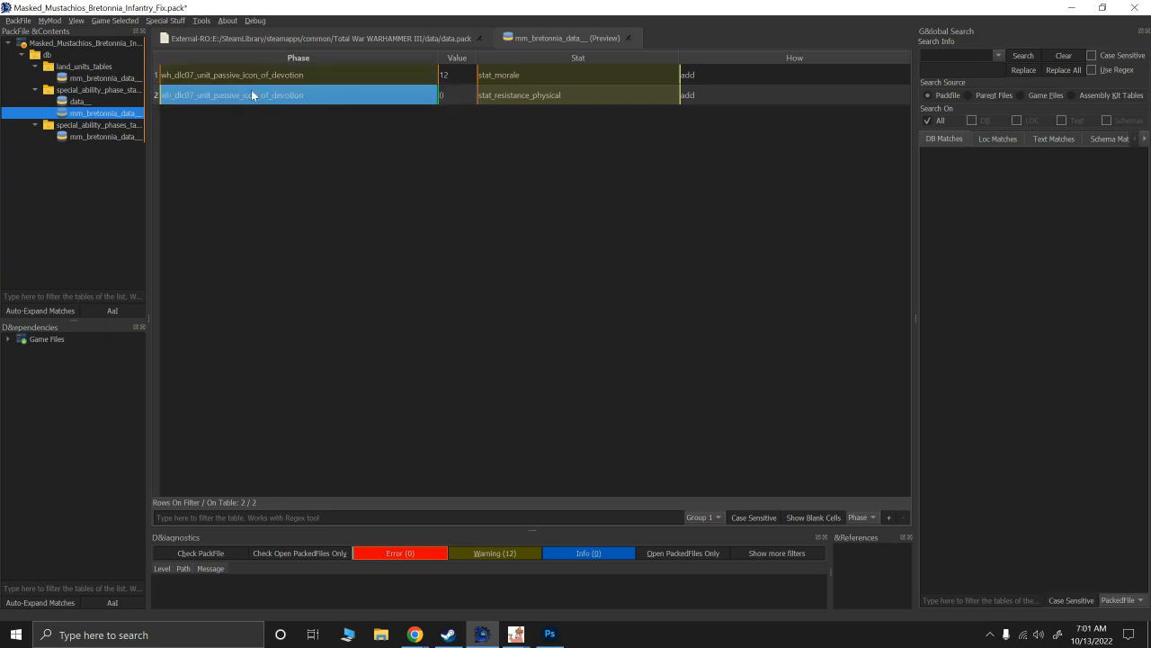
Set the Value of the stat_resistance_physical row to 15.
{"action": "left_click", "coordinate": [461, 97]}
{"action": "double_click", "coordinate": [460, 96]}
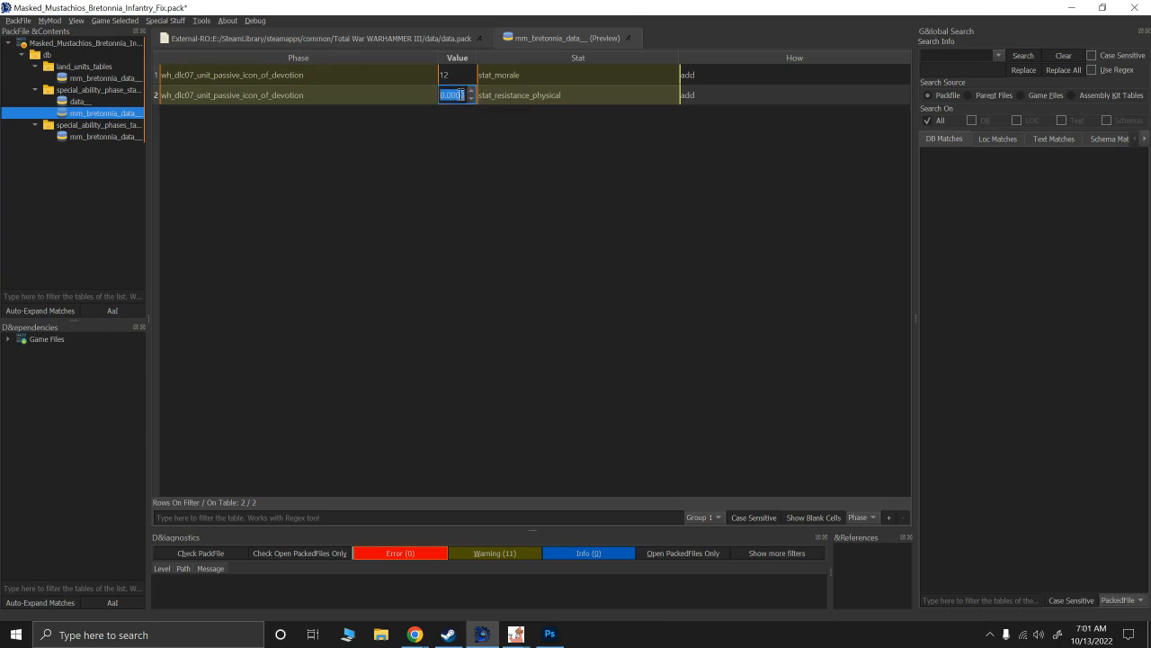
{"action": "type", "text": "15"}
{"action": "key", "text": "Return"}
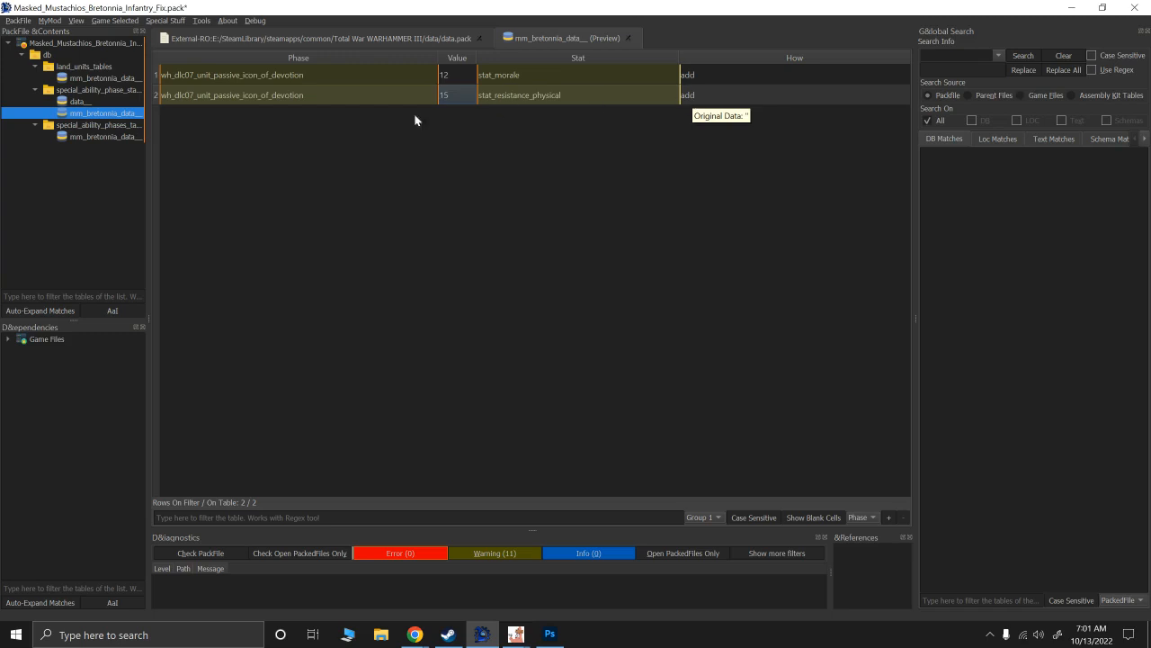
Filter the reference data__ table's Stat column for "accu" and copy a stat_accuracy entry.
{"action": "left_click", "coordinate": [76, 102]}
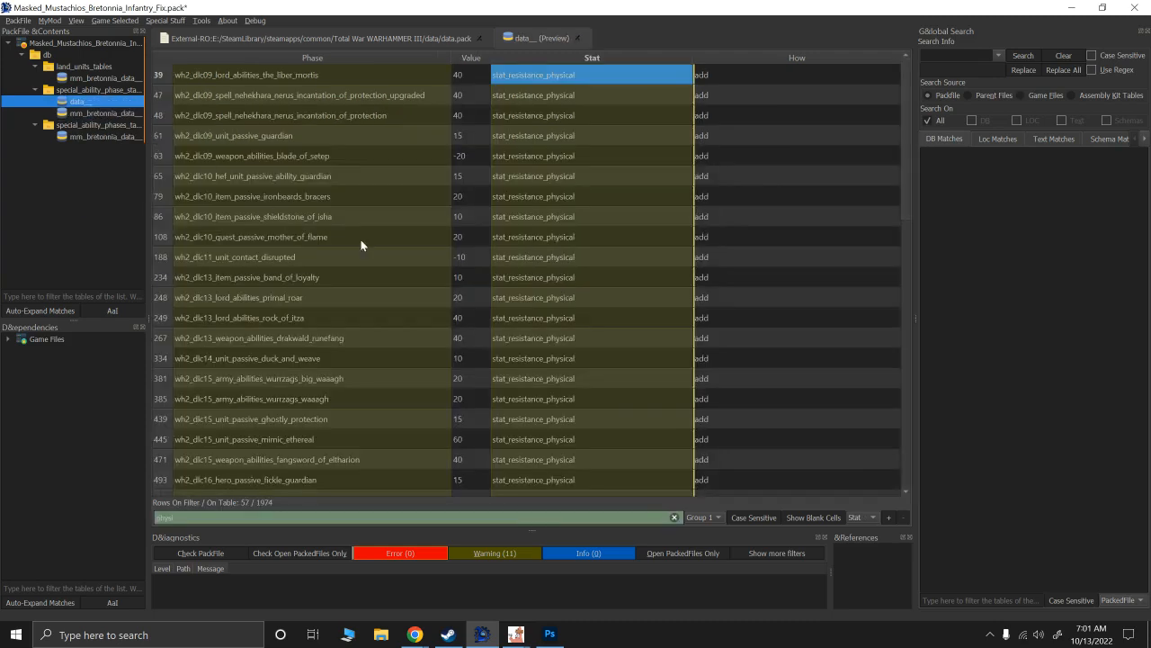
{"action": "double_click", "coordinate": [259, 519]}
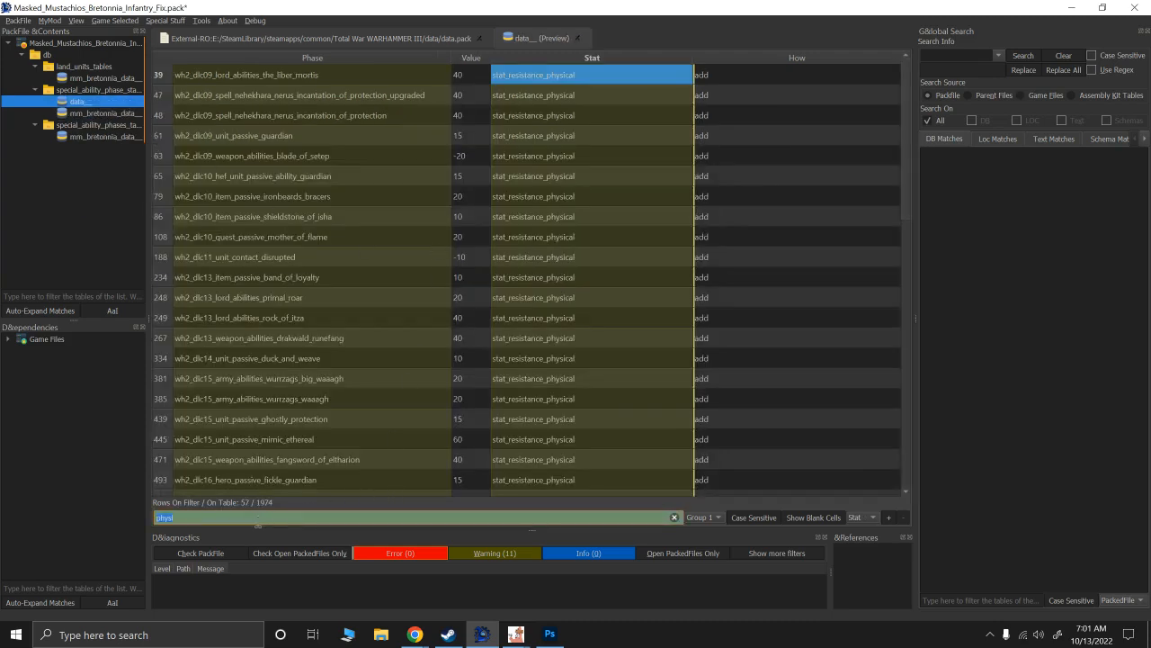
{"action": "type", "text": "accu"}
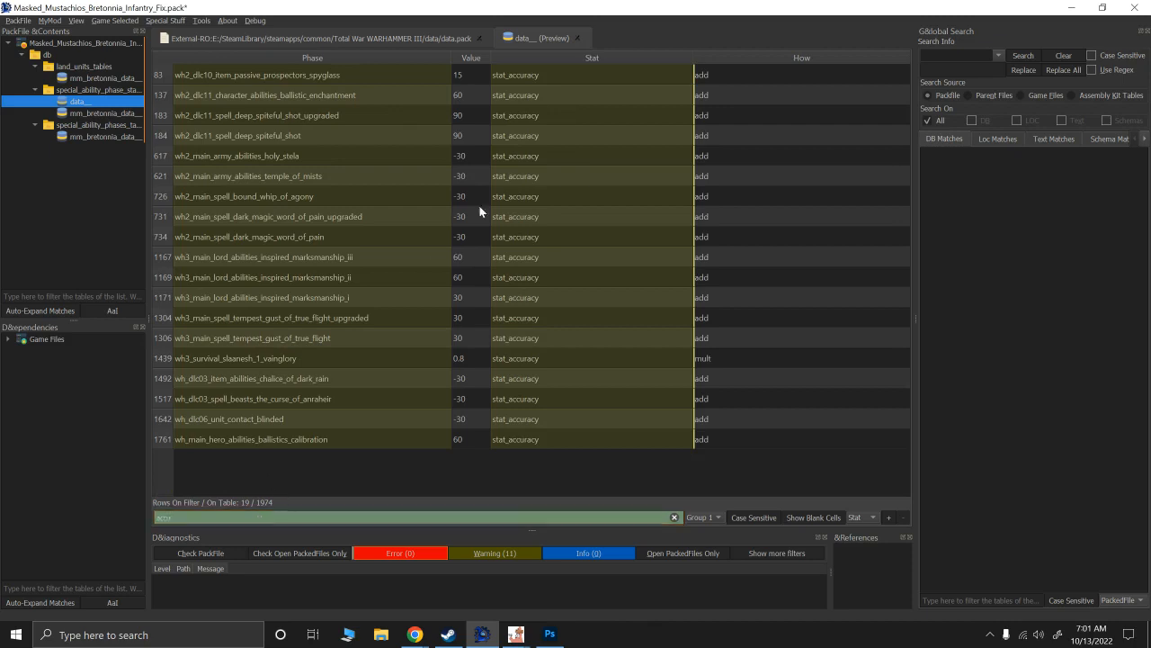
{"action": "left_click", "coordinate": [522, 101]}
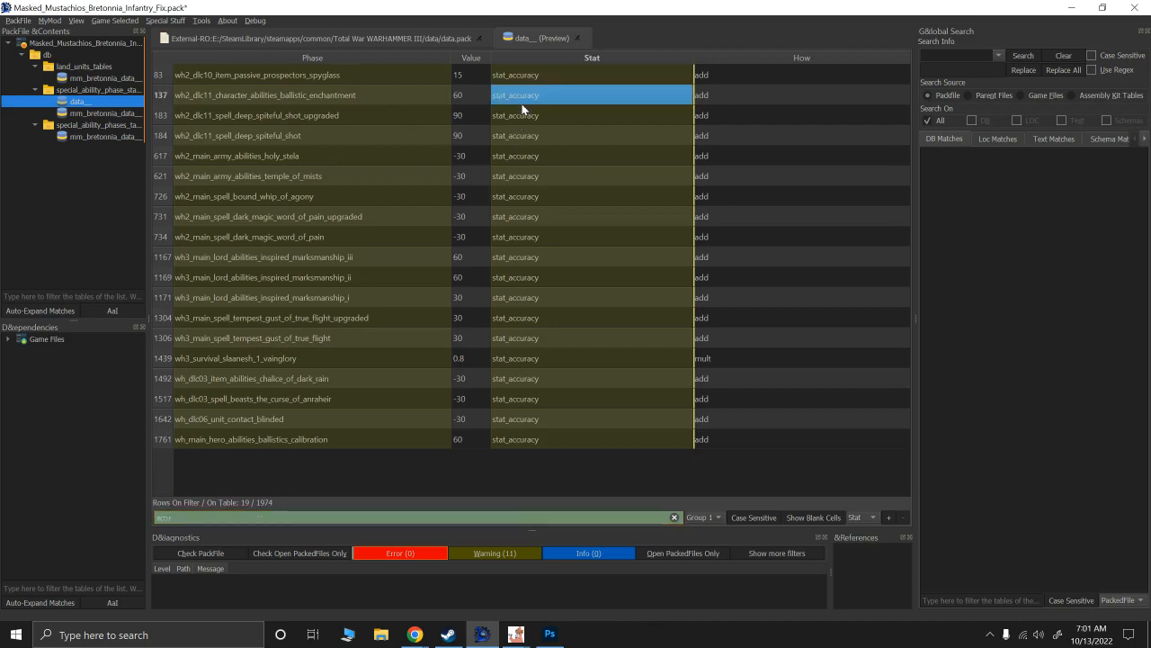
Add a third row to the mm_bretonnia_data__ stat effects table and paste stat_accuracy as its Stat.
{"action": "left_click", "coordinate": [87, 111]}
{"action": "right_click", "coordinate": [420, 133]}
{"action": "left_click", "coordinate": [428, 139]}
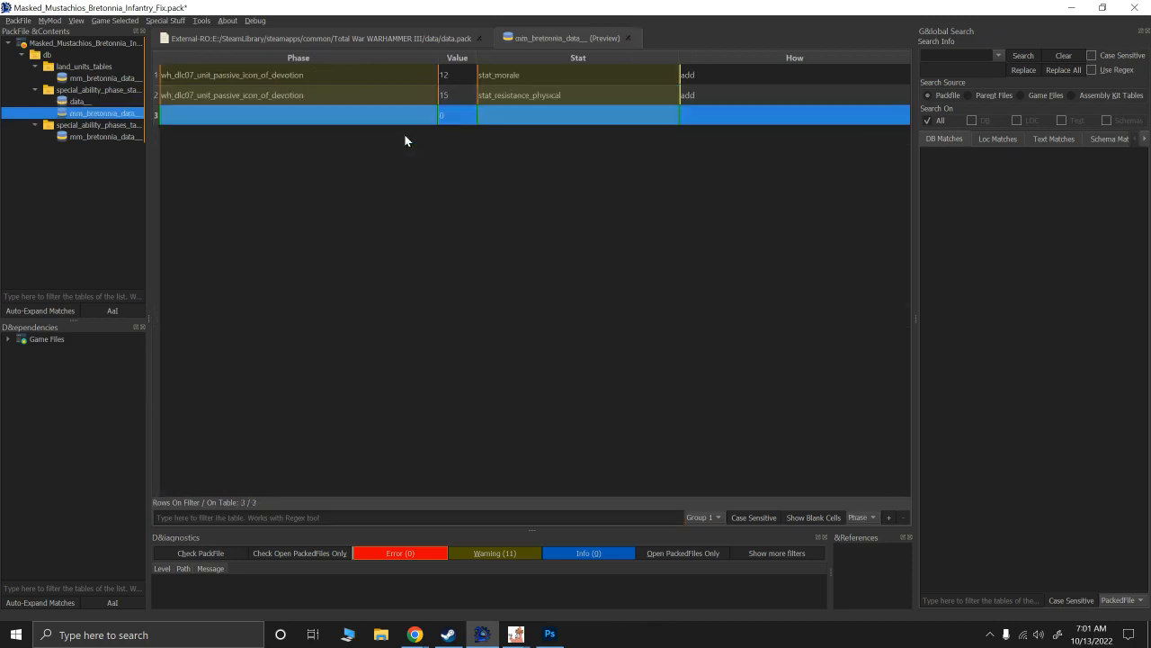
{"action": "left_click", "coordinate": [505, 111]}
{"action": "key", "text": "ctrl+v"}
Complete the stat_accuracy row with Phase wh_dlc07_unit_passive_icon_of_devotion, Value 15 and How add.
{"action": "left_click", "coordinate": [332, 99]}
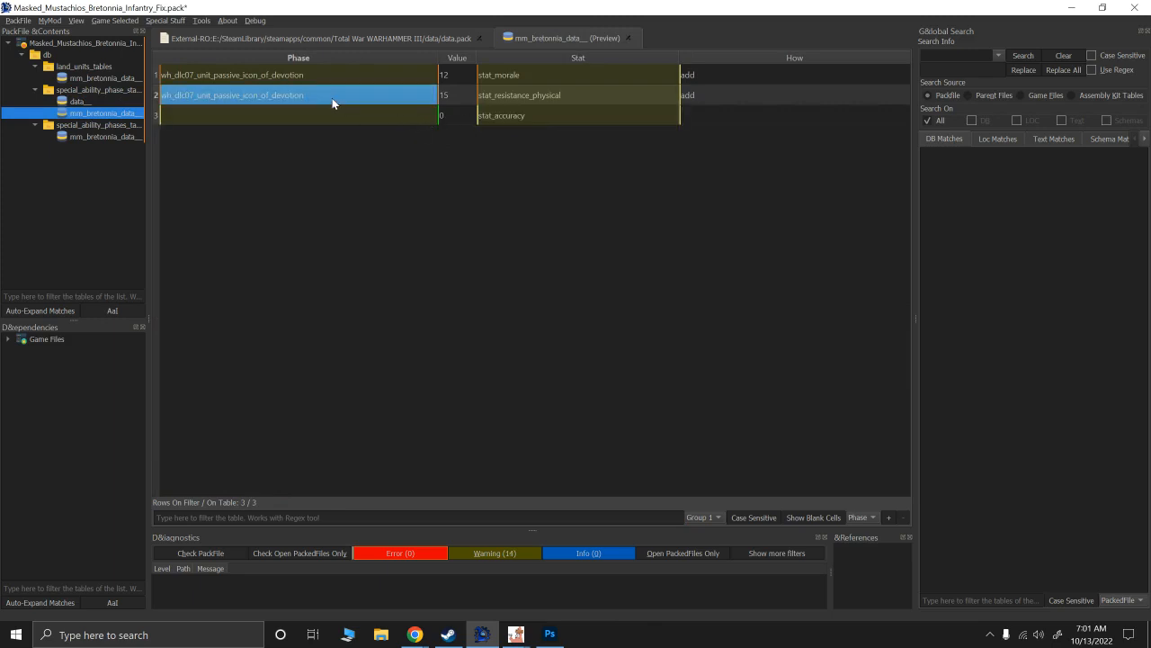
{"action": "key", "text": "ctrl+c"}
{"action": "left_click", "coordinate": [380, 116]}
{"action": "key", "text": "ctrl+v"}
{"action": "left_click", "coordinate": [447, 117]}
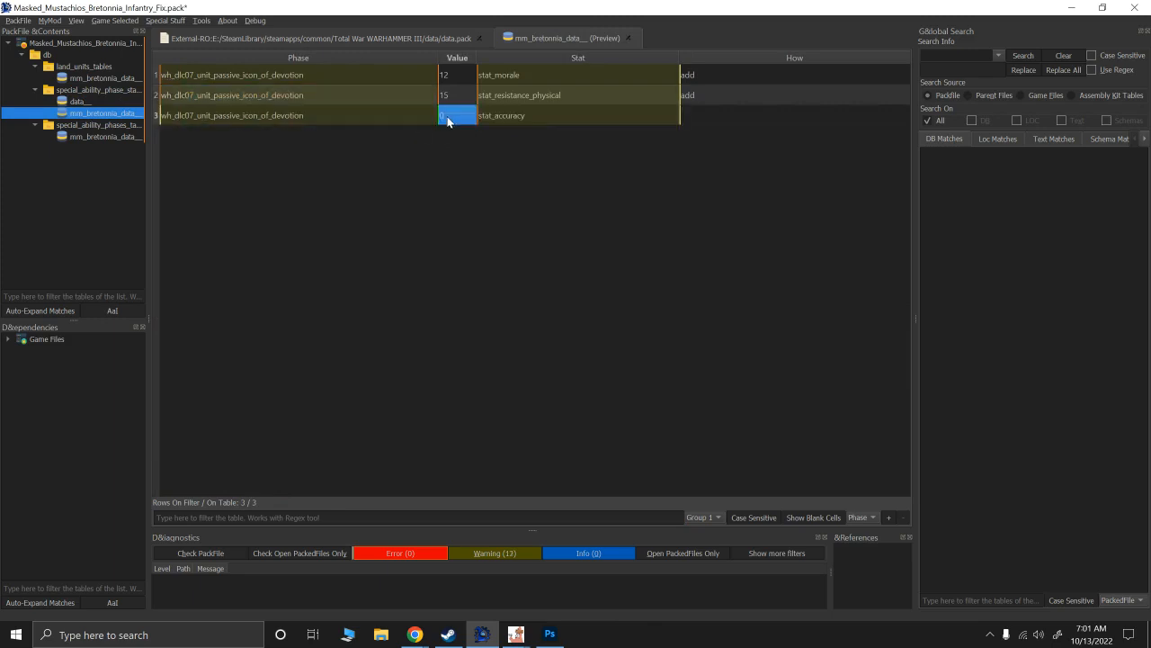
{"action": "type", "text": "15"}
{"action": "left_click", "coordinate": [698, 102]}
{"action": "key", "text": "ctrl+c"}
{"action": "left_click", "coordinate": [708, 117]}
{"action": "key", "text": "ctrl+v"}
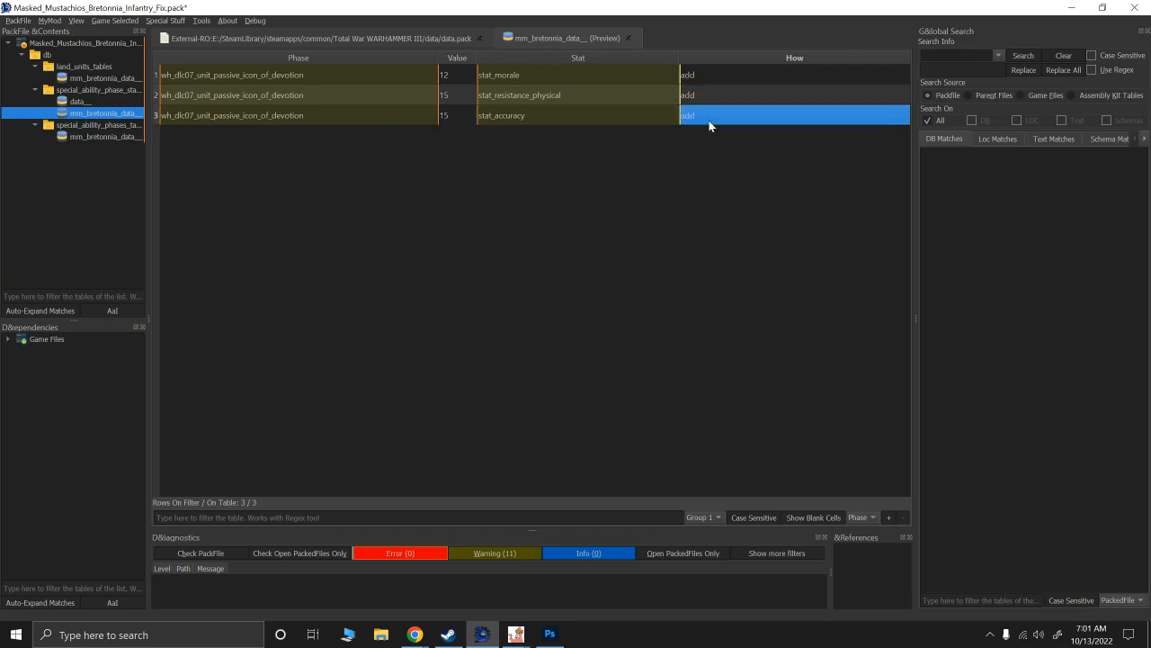
Filter the reference data__ table's Stat column for "missil" and copy a stat_resistance_missile entry.
{"action": "left_click", "coordinate": [85, 102]}
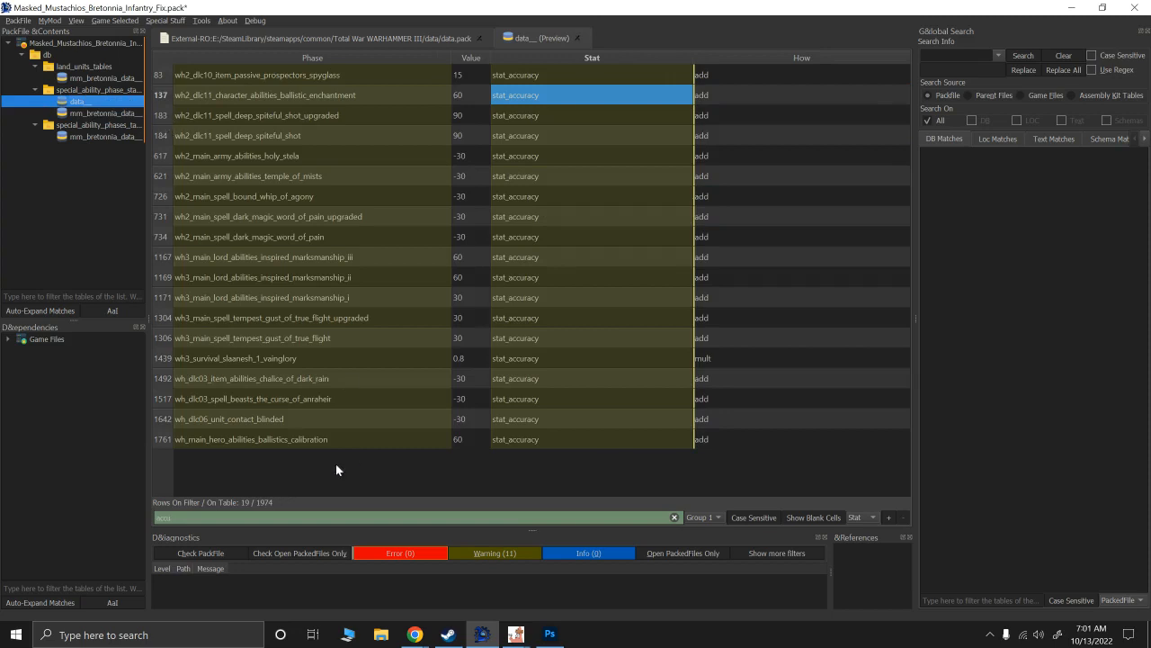
{"action": "double_click", "coordinate": [262, 518]}
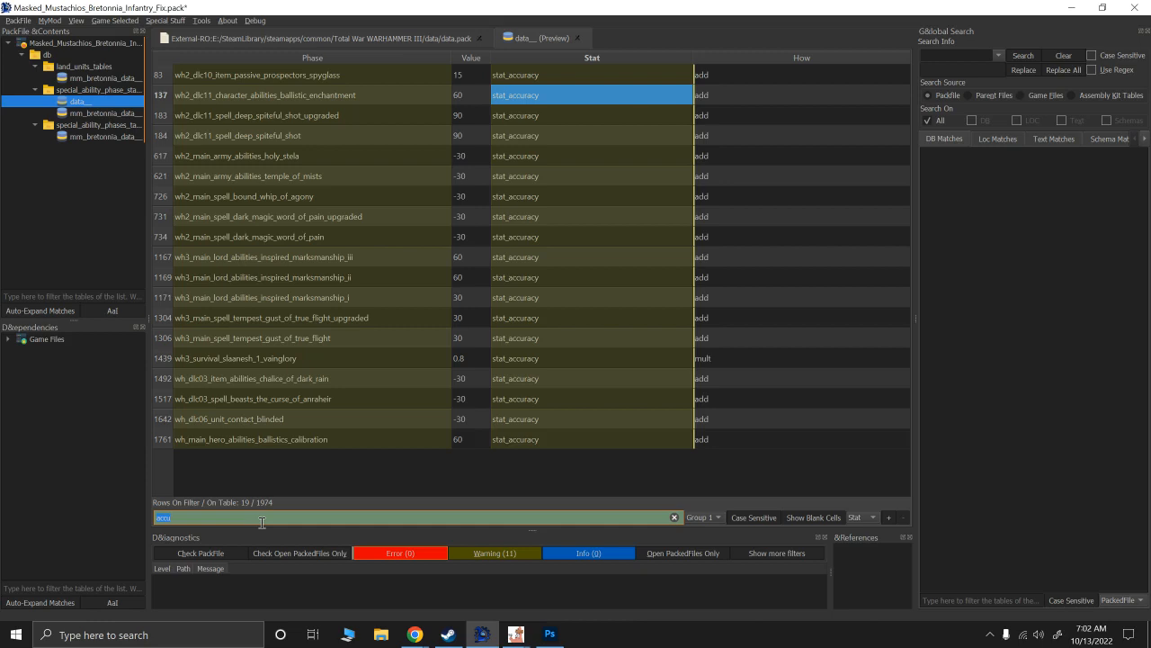
{"action": "type", "text": "missil"}
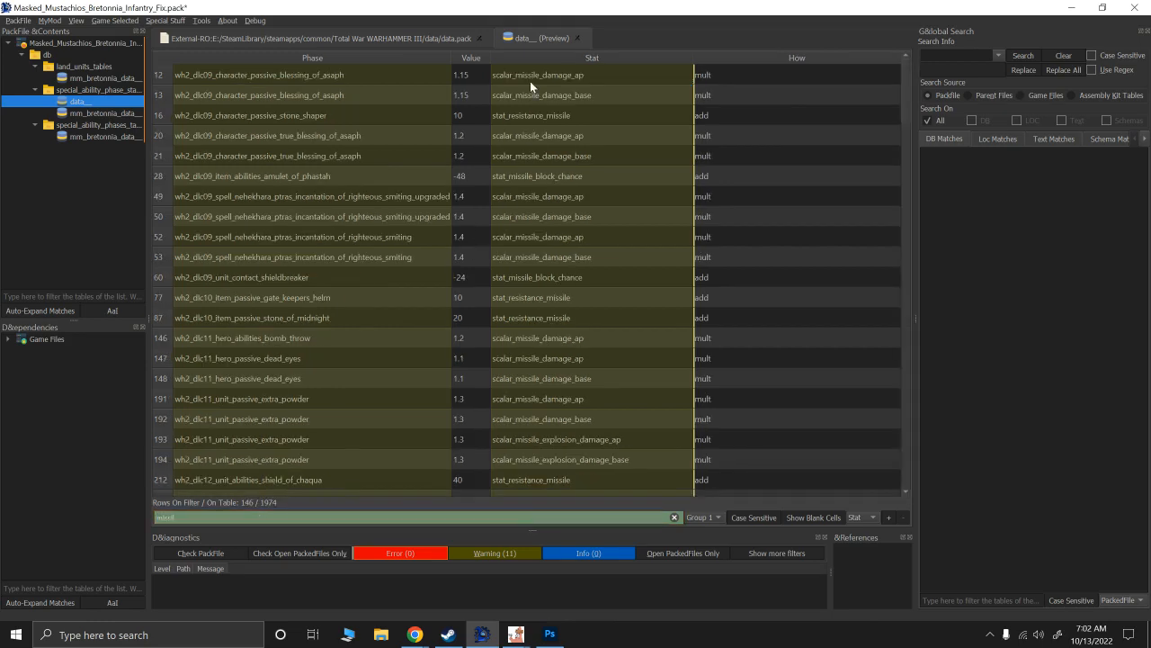
{"action": "left_click", "coordinate": [519, 117]}
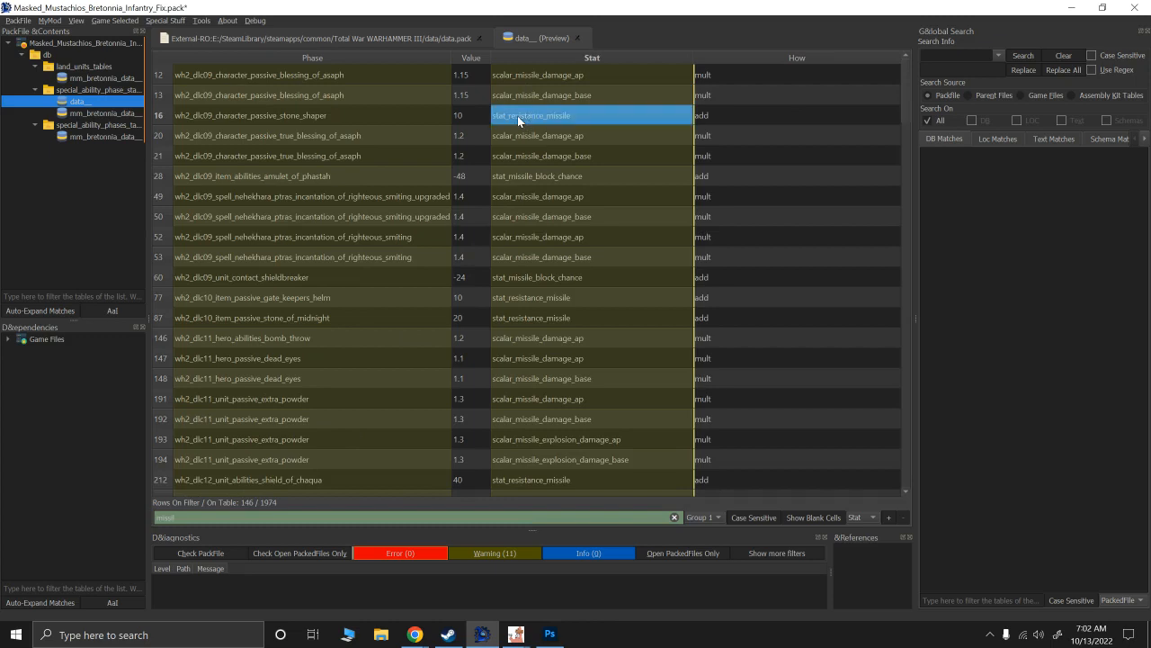
Add a fourth row to the mm_bretonnia_data__ stat effects table and paste stat_resistance_missile as its Stat.
{"action": "left_click", "coordinate": [101, 113]}
{"action": "right_click", "coordinate": [392, 145]}
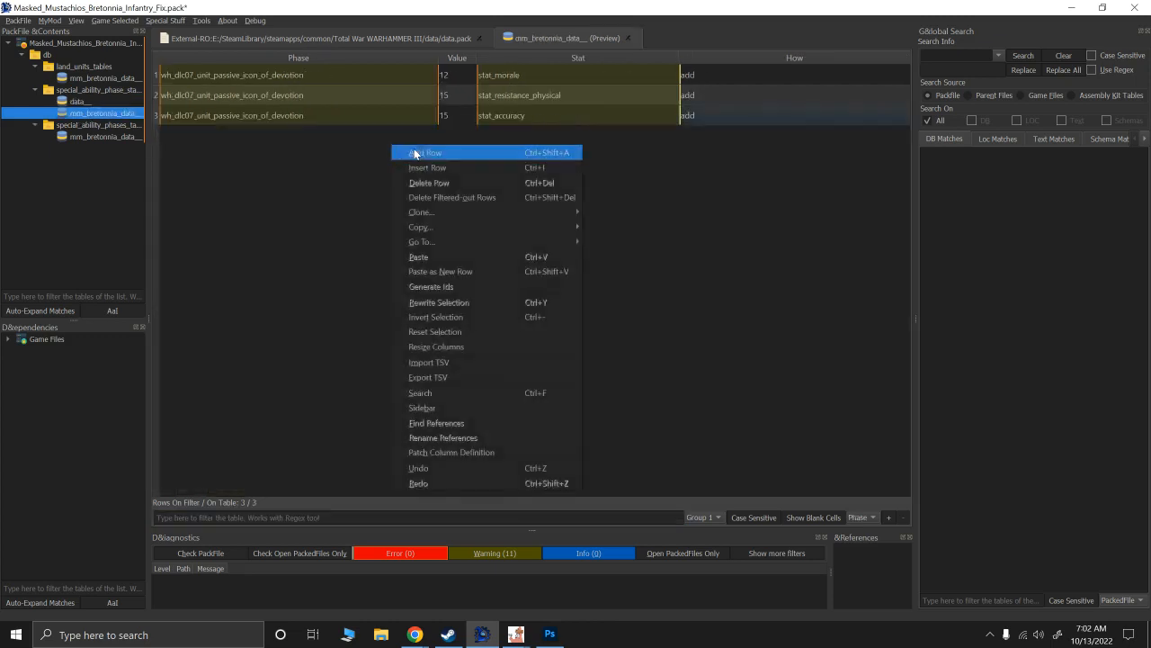
{"action": "left_click", "coordinate": [415, 153]}
{"action": "left_click", "coordinate": [484, 139]}
{"action": "key", "text": "ctrl+v"}
Complete the stat_resistance_missile row with Phase wh_dlc07_unit_passive_icon_of_devotion, Value 20 and How add.
{"action": "left_click", "coordinate": [351, 117]}
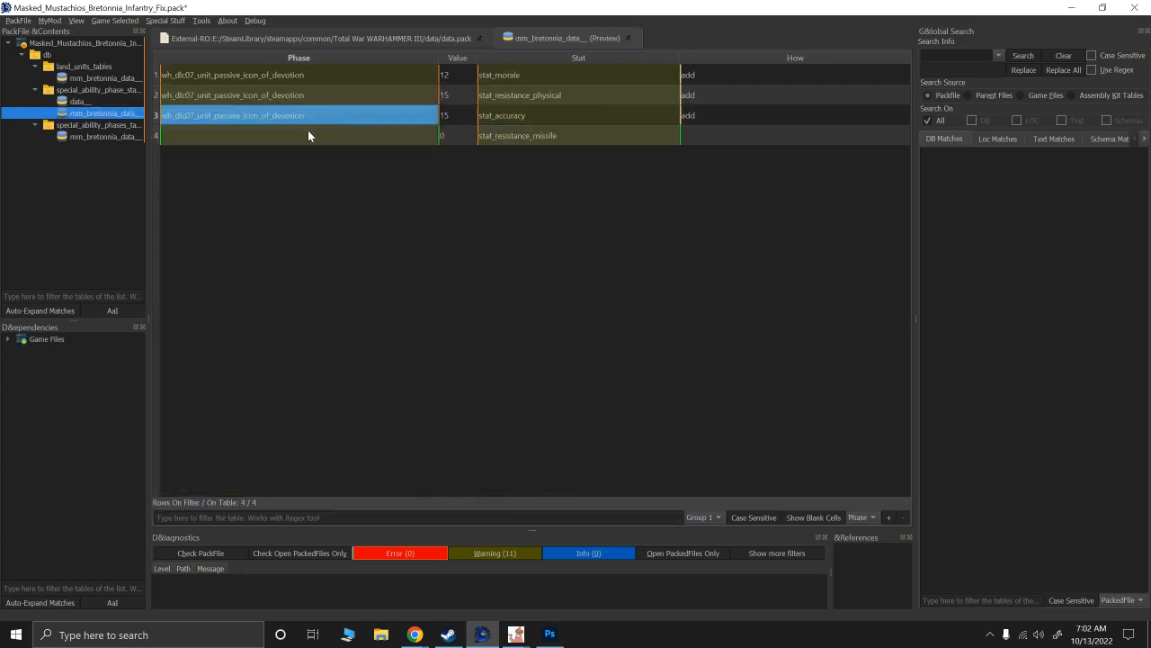
{"action": "key", "text": "ctrl+c"}
{"action": "left_click", "coordinate": [308, 134]}
{"action": "key", "text": "ctrl+v"}
{"action": "left_click", "coordinate": [456, 136]}
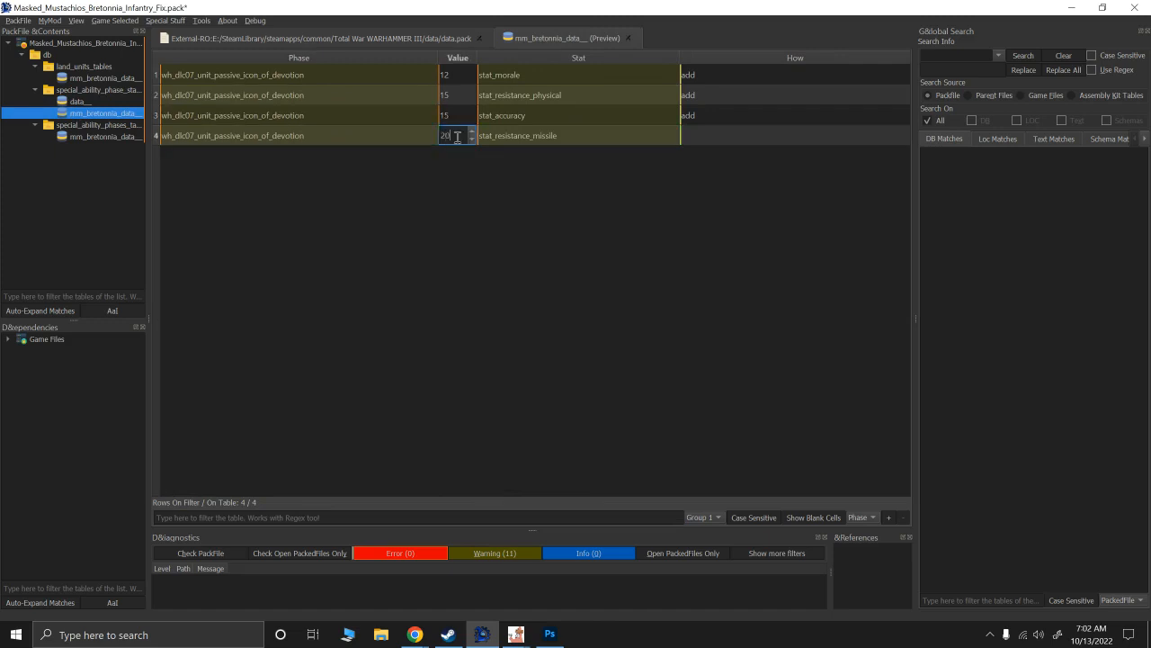
{"action": "left_click", "coordinate": [701, 115]}
{"action": "key", "text": "ctrl+c"}
{"action": "left_click", "coordinate": [700, 135]}
{"action": "key", "text": "ctrl+v"}
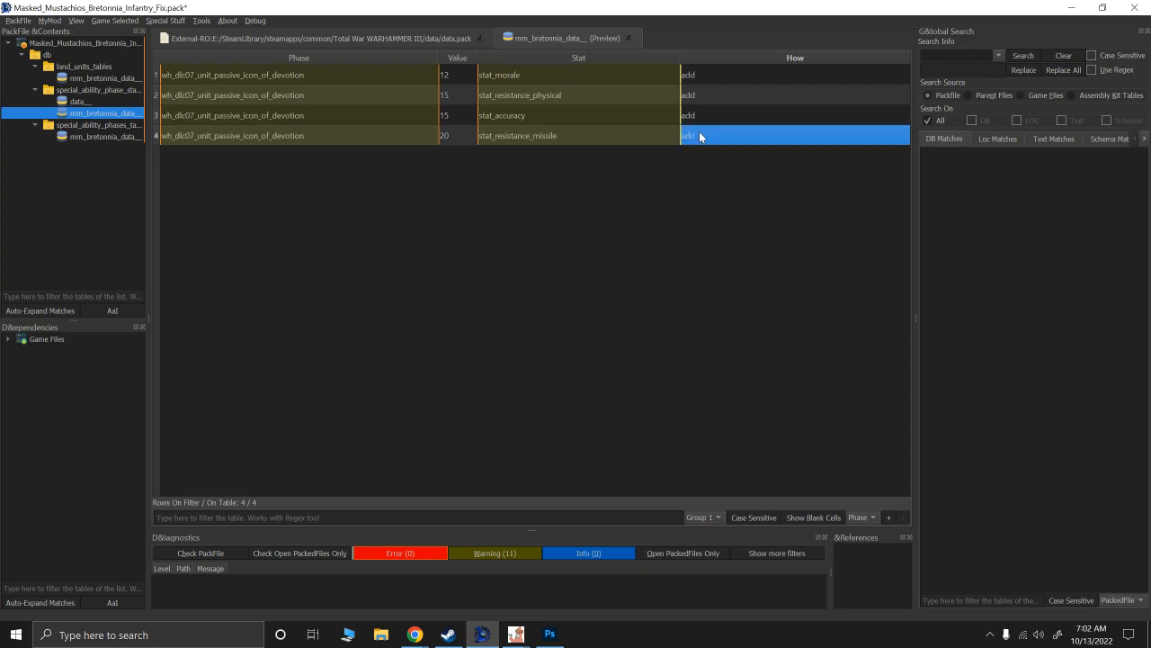
Filter the reference data__ table's Stat column for "melee" and copy a stat_melee_defence entry.
{"action": "left_click", "coordinate": [81, 136]}
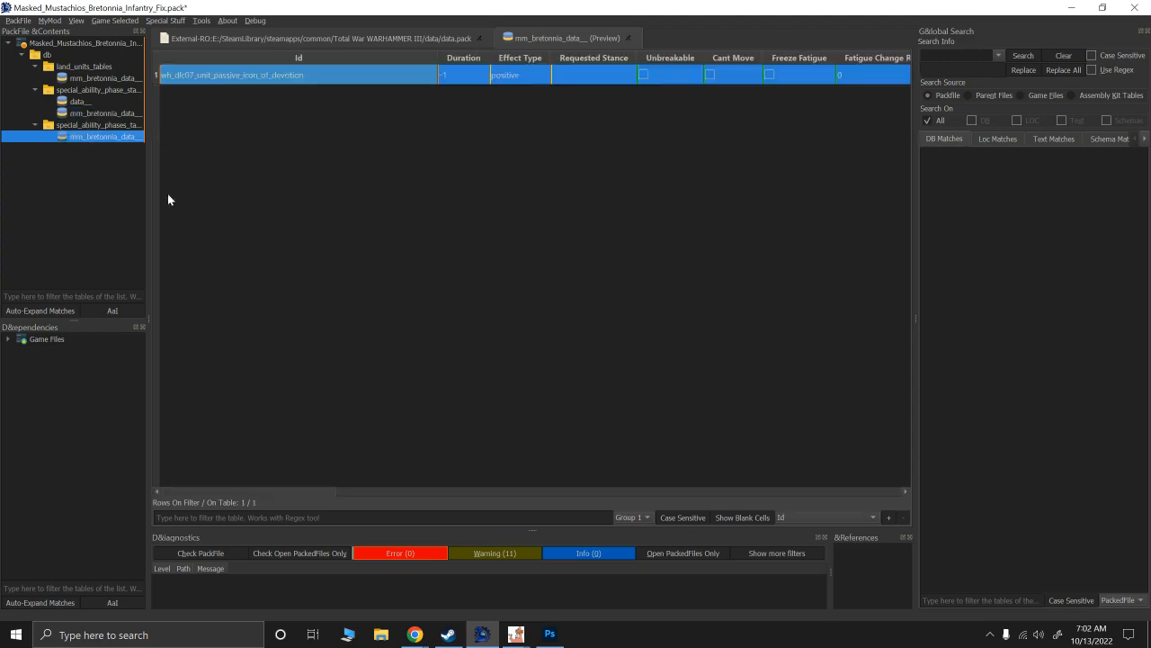
{"action": "left_click", "coordinate": [75, 102]}
{"action": "double_click", "coordinate": [277, 519]}
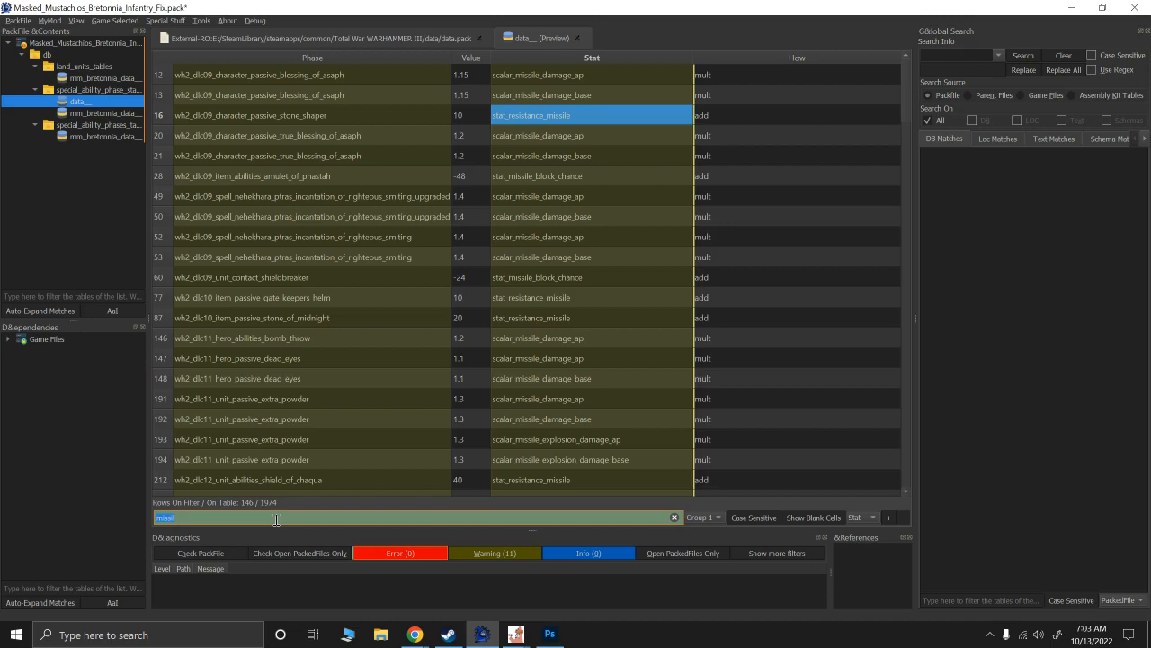
{"action": "type", "text": "melee"}
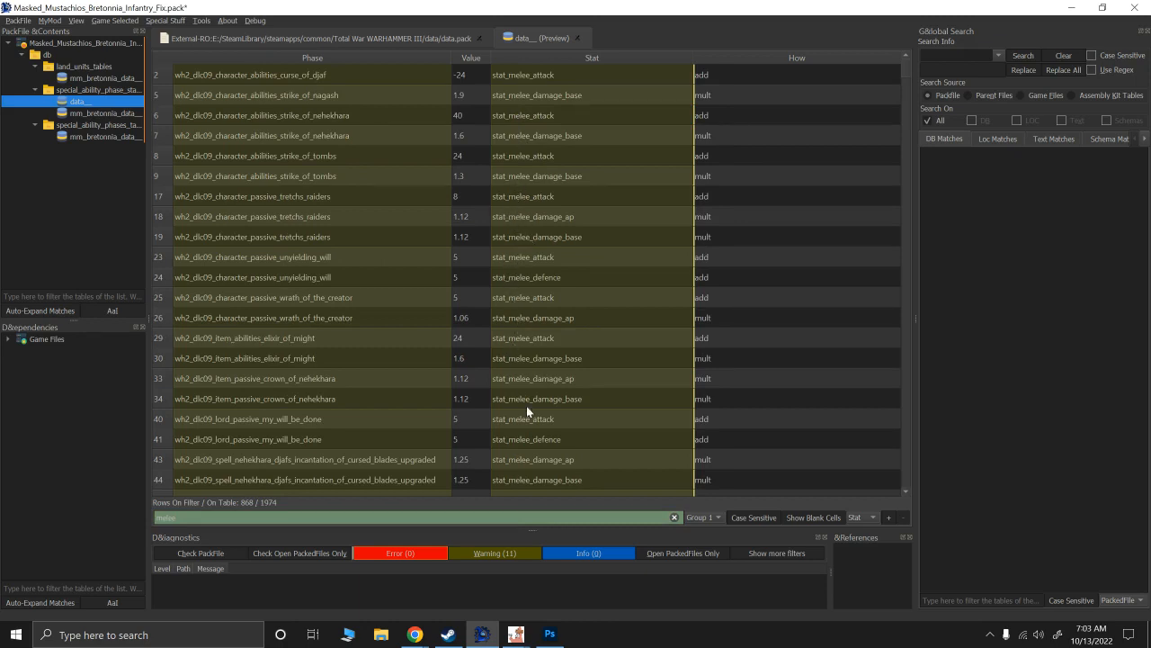
{"action": "left_click", "coordinate": [527, 438]}
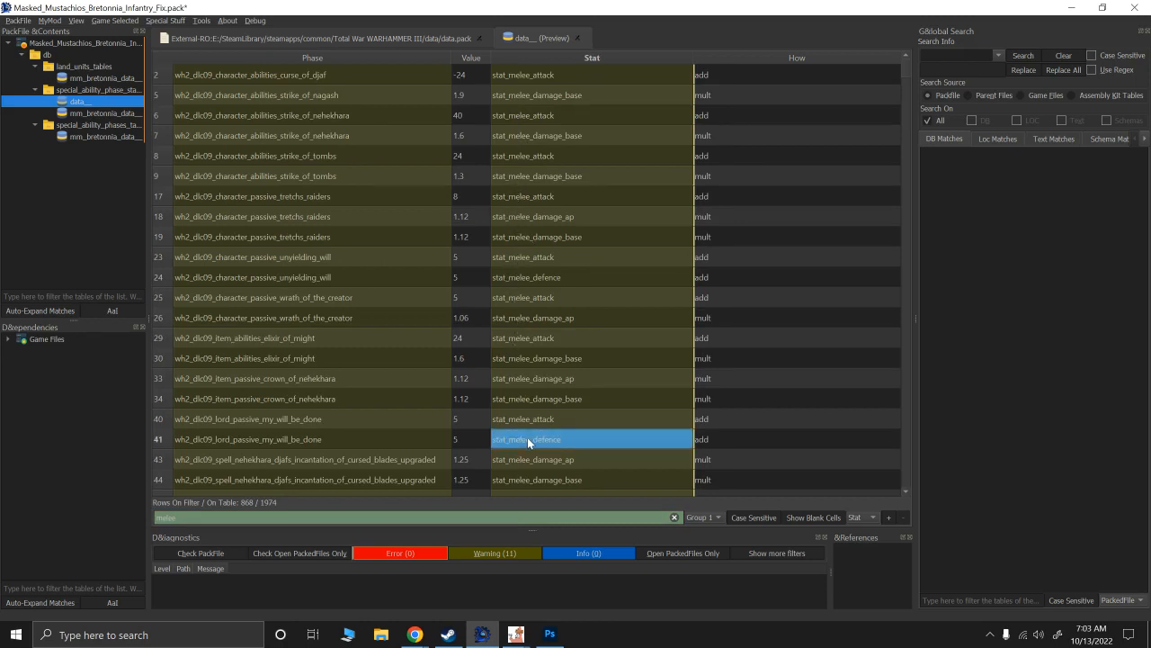
Add a fifth row to the mm_bretonnia_data__ stat effects table and paste stat_melee_defence as its Stat.
{"action": "left_click", "coordinate": [106, 114]}
{"action": "right_click", "coordinate": [466, 235]}
{"action": "left_click", "coordinate": [486, 243]}
{"action": "left_click", "coordinate": [503, 158]}
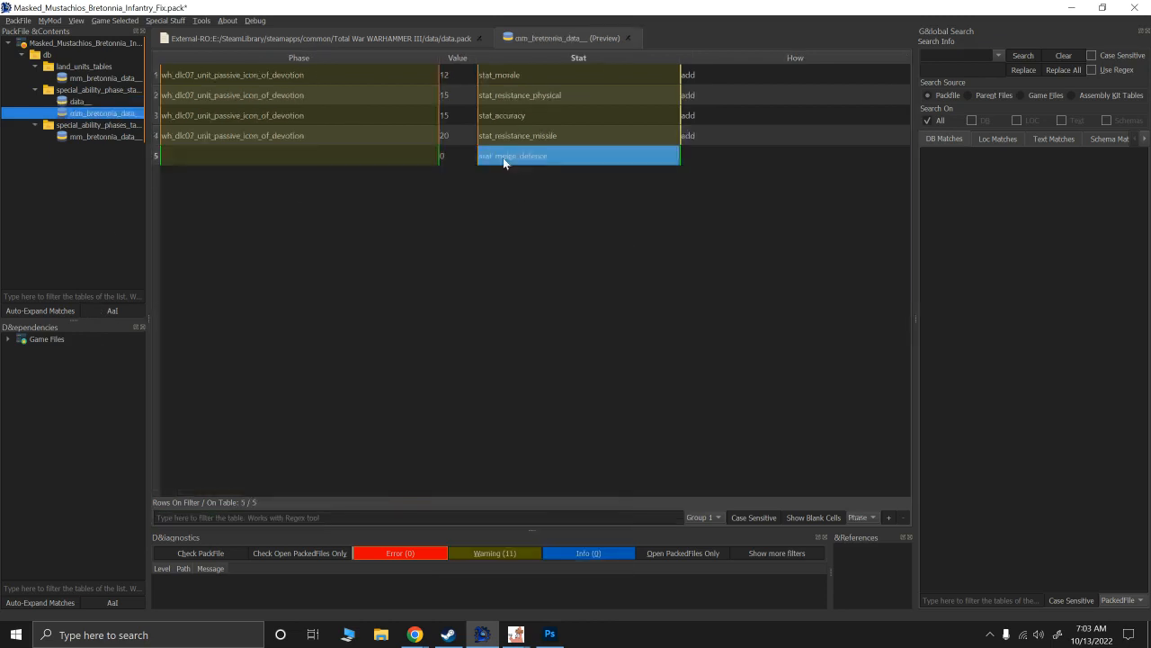
Complete the stat_melee_defence row with Value 25, Phase wh_dlc07_unit_passive_icon_of_devotion and How add.
{"action": "left_click", "coordinate": [452, 155]}
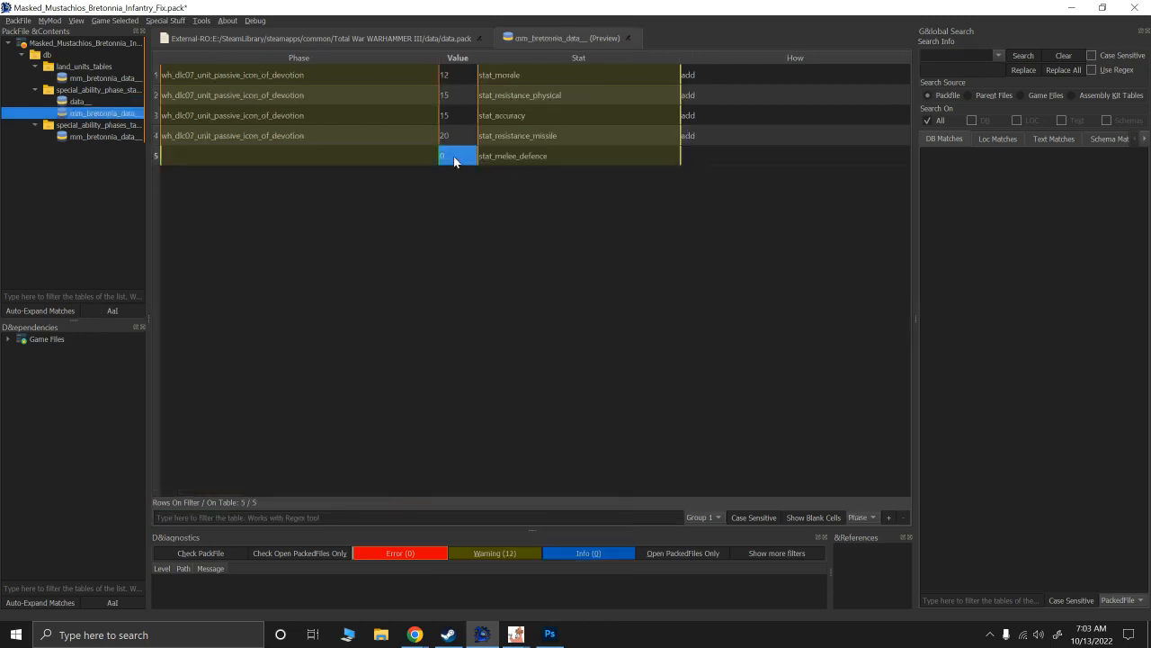
{"action": "type", "text": "25"}
{"action": "left_click", "coordinate": [232, 133]}
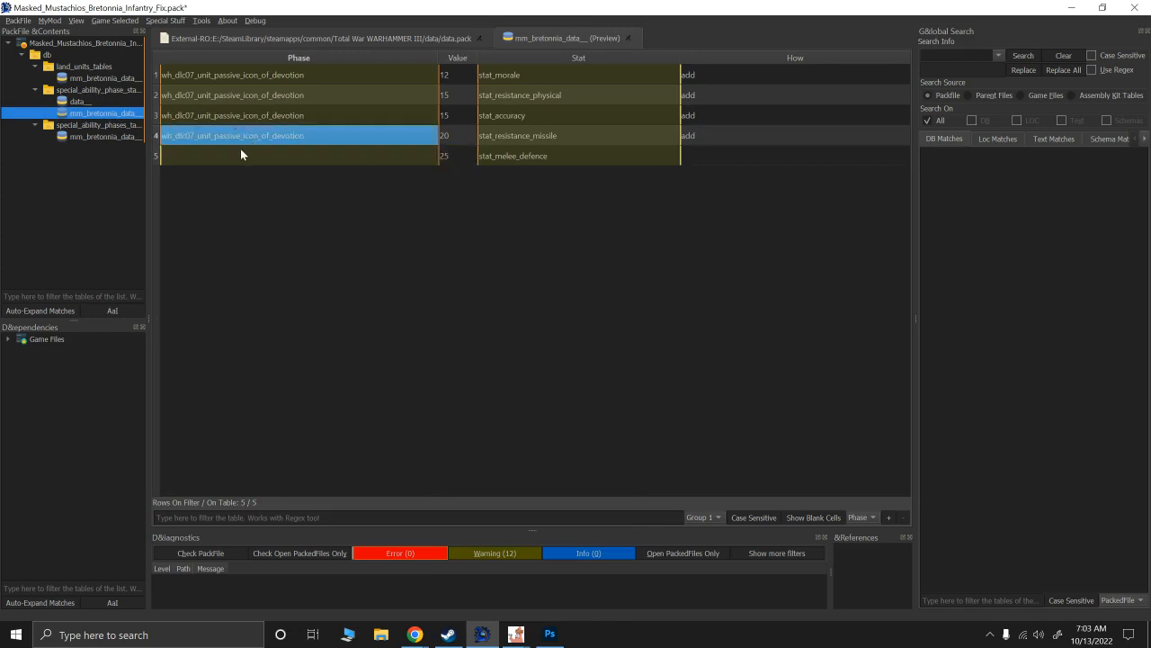
{"action": "key", "text": "ctrl+c"}
{"action": "left_click", "coordinate": [238, 153]}
{"action": "key", "text": "ctrl+v"}
{"action": "left_click", "coordinate": [698, 142]}
{"action": "key", "text": "ctrl+c"}
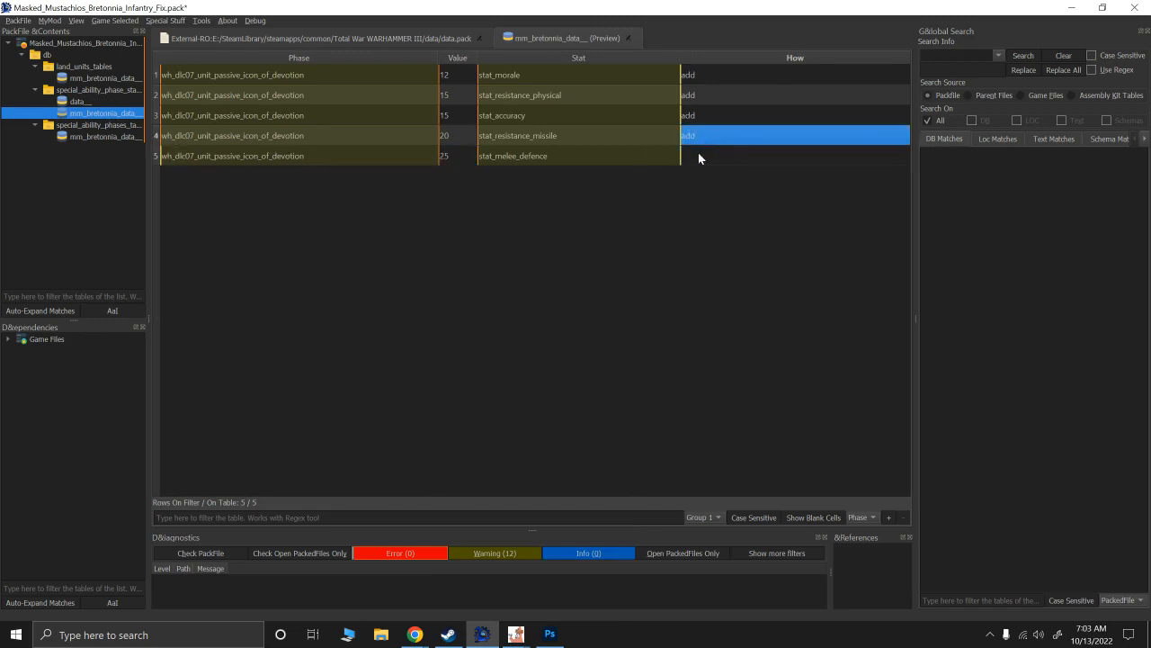
{"action": "left_click", "coordinate": [698, 152]}
{"action": "key", "text": "ctrl+v"}
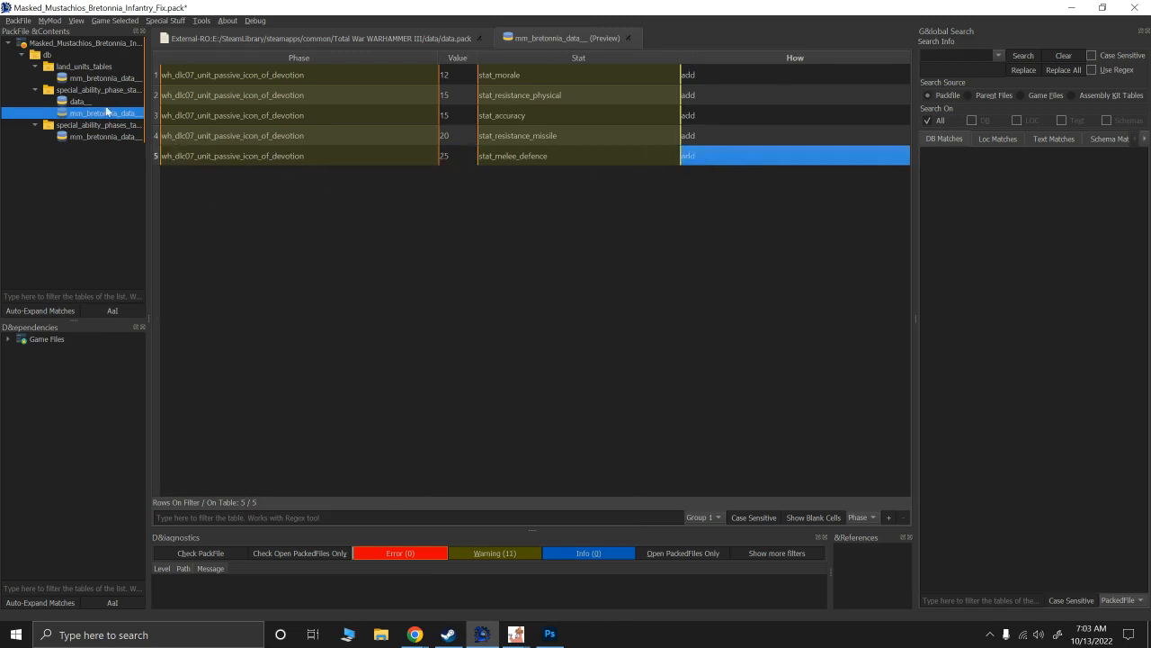
Copy a stat_melee_attack entry from the reference data__ table into the Stat of a new sixth row in the mm_bretonnia_data__ stat effects table.
{"action": "left_click", "coordinate": [85, 102]}
{"action": "left_click", "coordinate": [509, 197]}
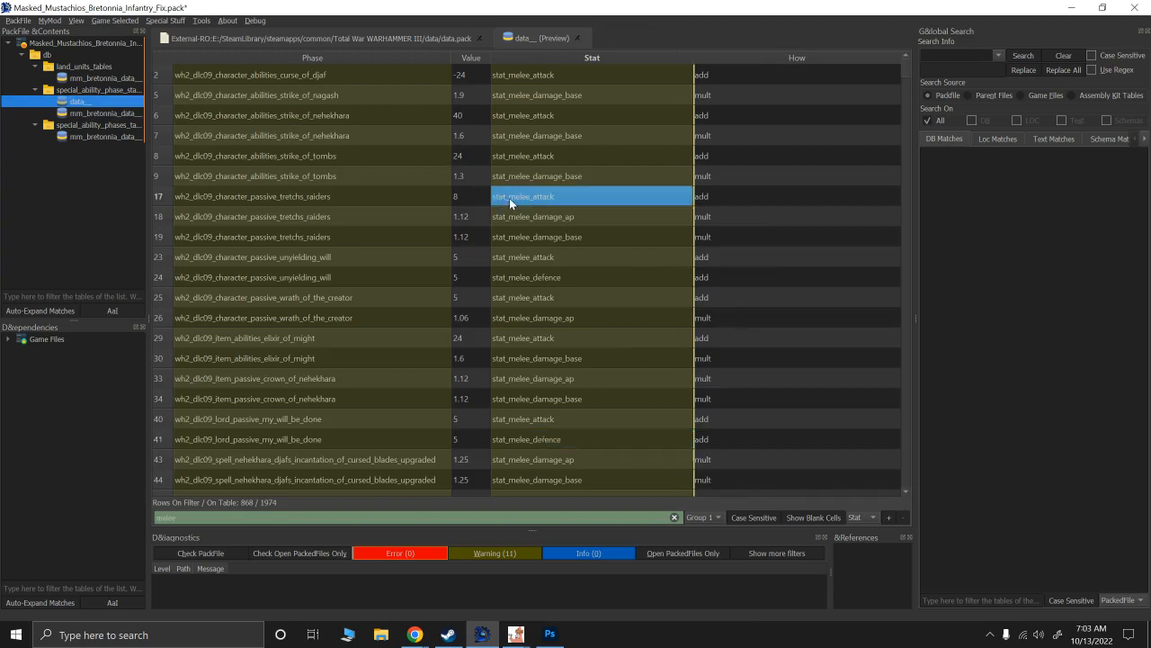
{"action": "left_click", "coordinate": [85, 113]}
{"action": "right_click", "coordinate": [393, 191]}
{"action": "left_click", "coordinate": [399, 195]}
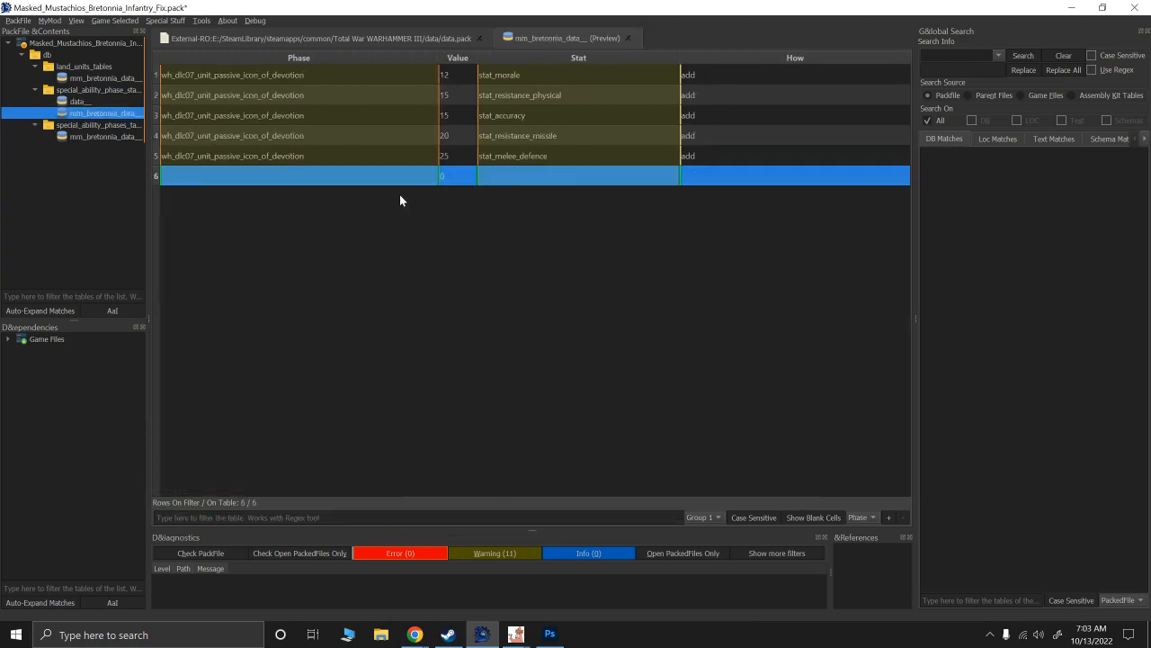
{"action": "left_click", "coordinate": [585, 171]}
{"action": "key", "text": "ctrl+v"}
Complete the stat_melee_attack row with Phase wh_dlc07_unit_passive_icon_of_devotion, Value 5 and How add.
{"action": "left_click", "coordinate": [291, 160]}
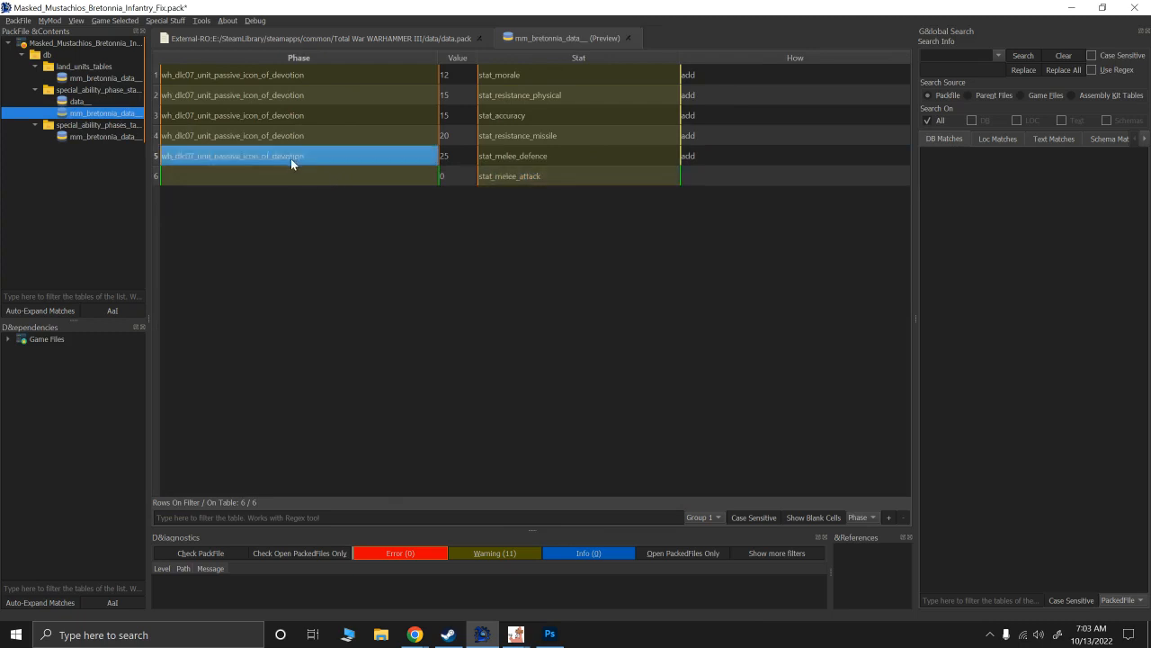
{"action": "key", "text": "ctrl+c"}
{"action": "left_click", "coordinate": [331, 183]}
{"action": "key", "text": "ctrl+v"}
{"action": "left_click", "coordinate": [446, 185]}
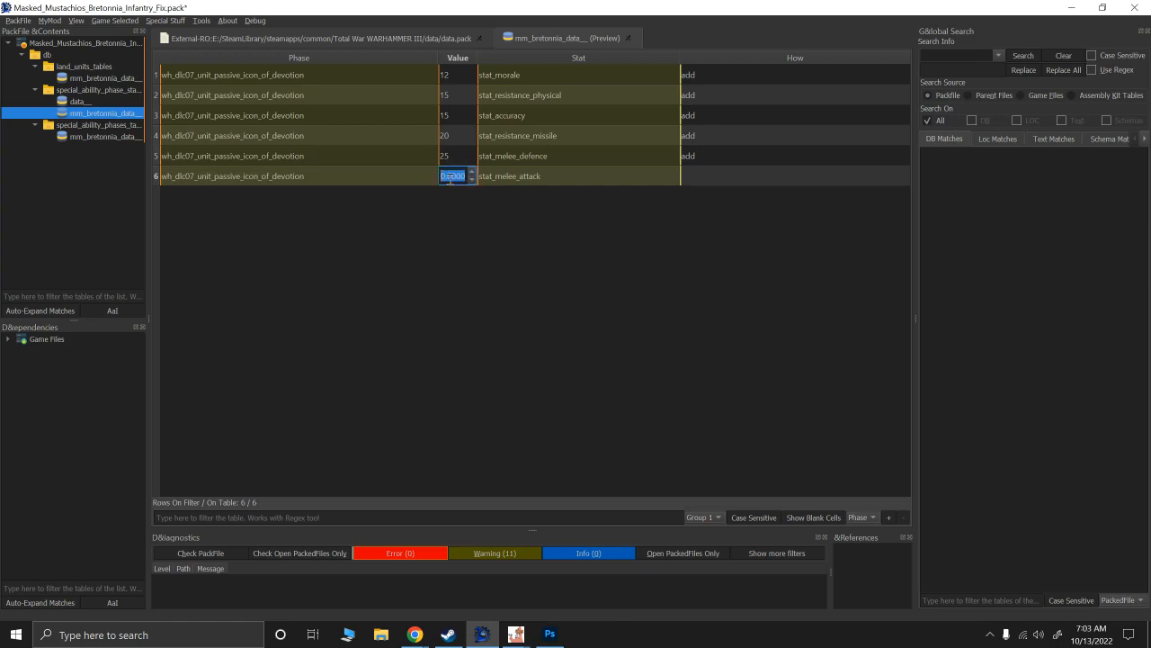
{"action": "type", "text": "5"}
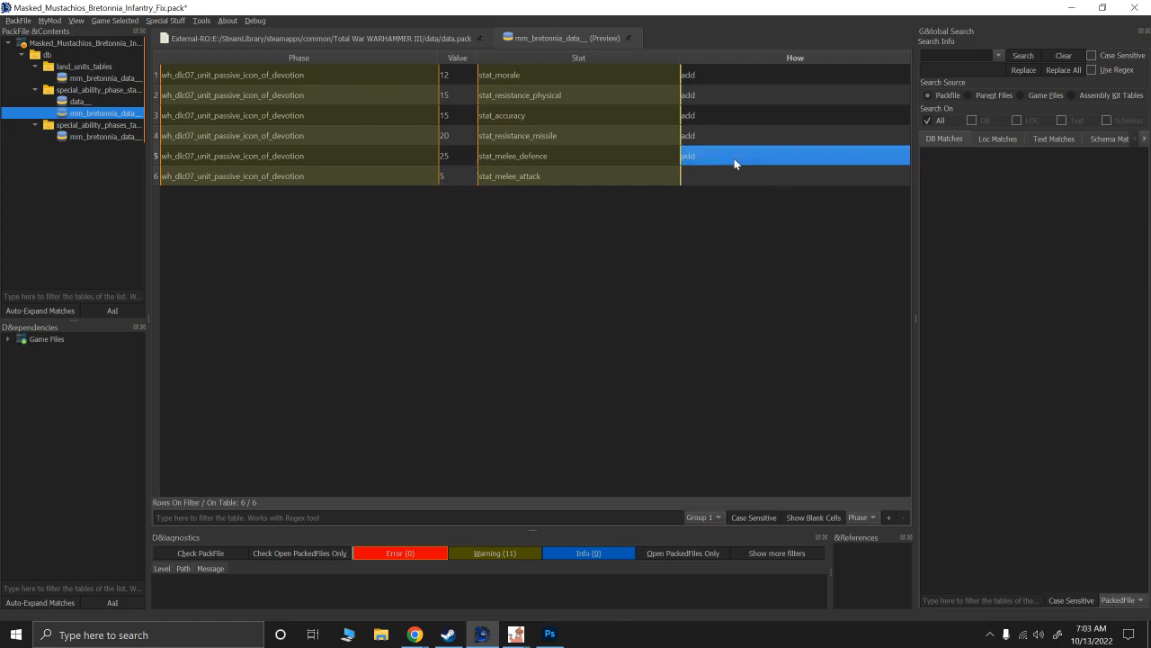
{"action": "left_click", "coordinate": [710, 173]}
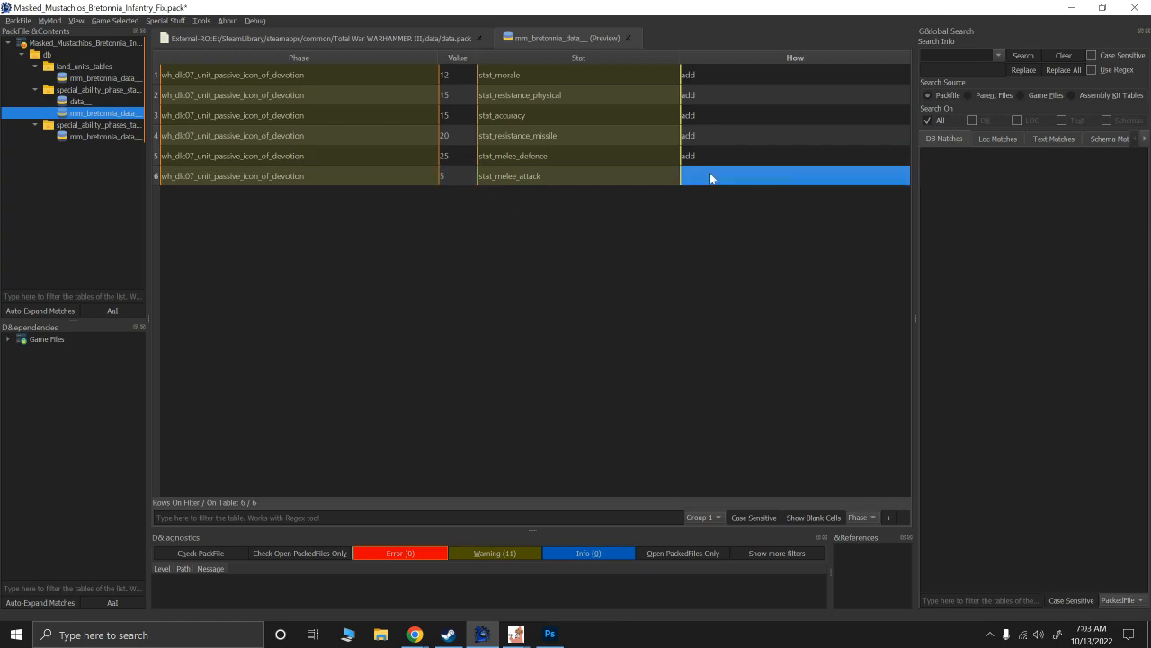
Filter the reference data__ table's Stat column for "reload" and copy a stat_reloading entry.
{"action": "left_click", "coordinate": [79, 102]}
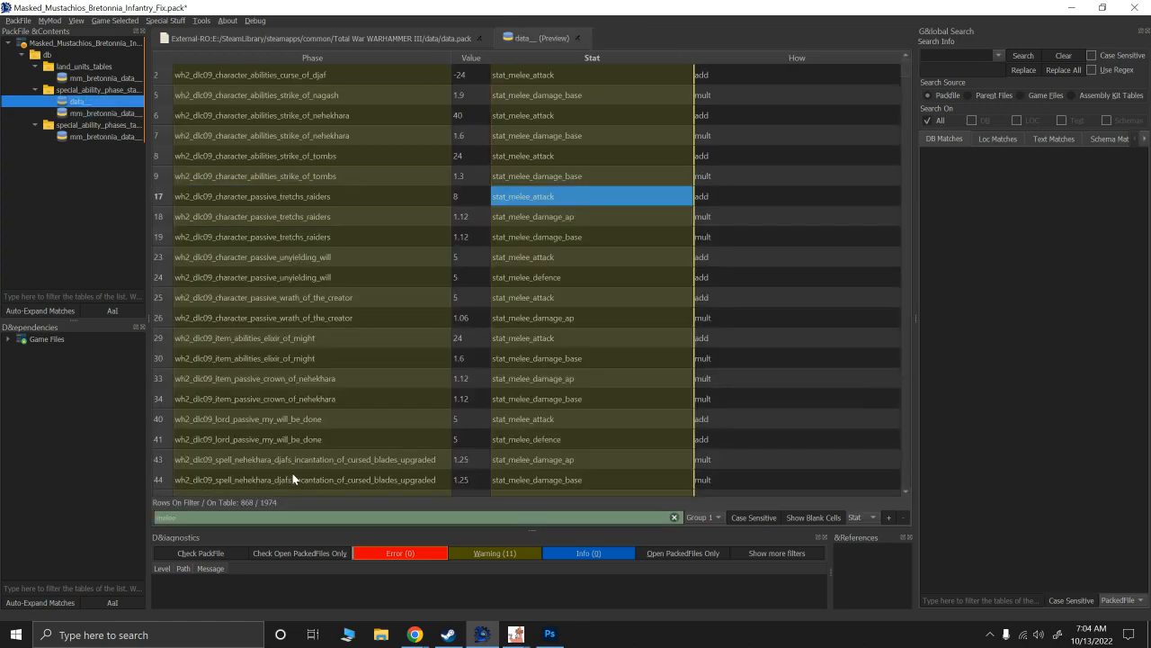
{"action": "double_click", "coordinate": [221, 518]}
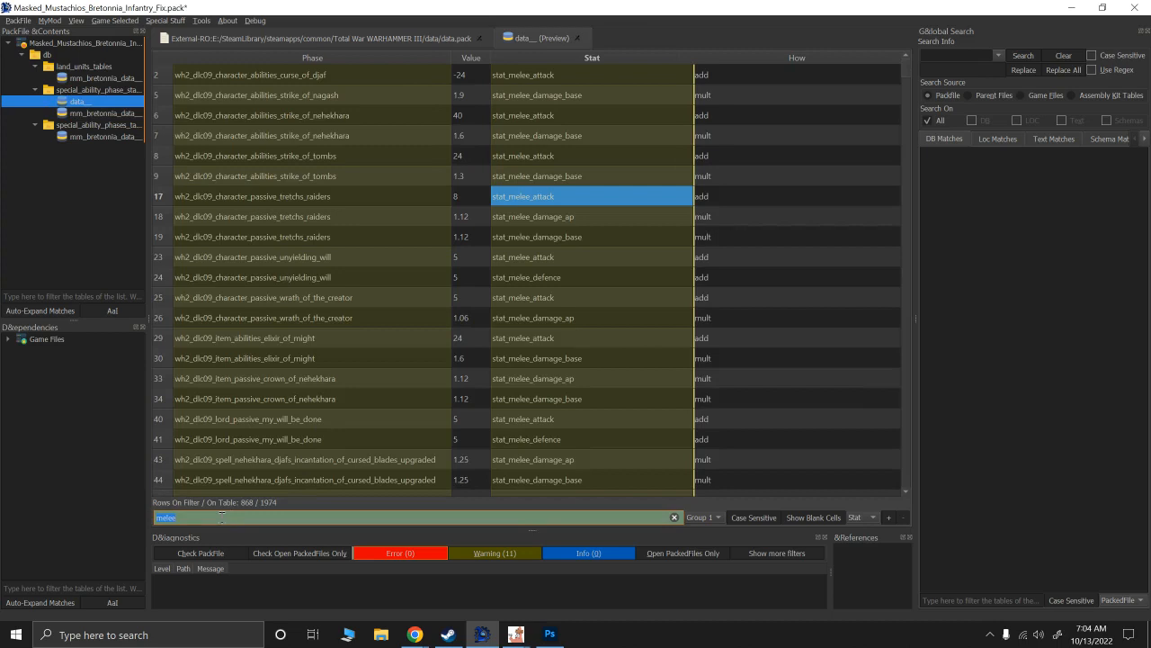
{"action": "type", "text": "reload"}
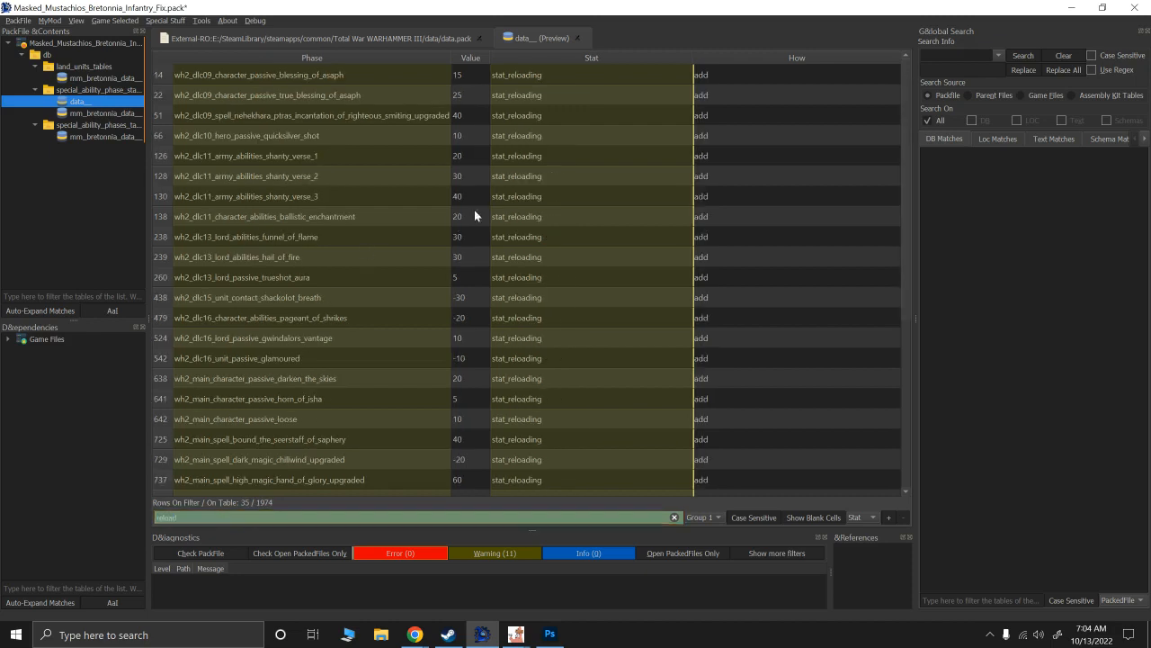
{"action": "left_click", "coordinate": [521, 193]}
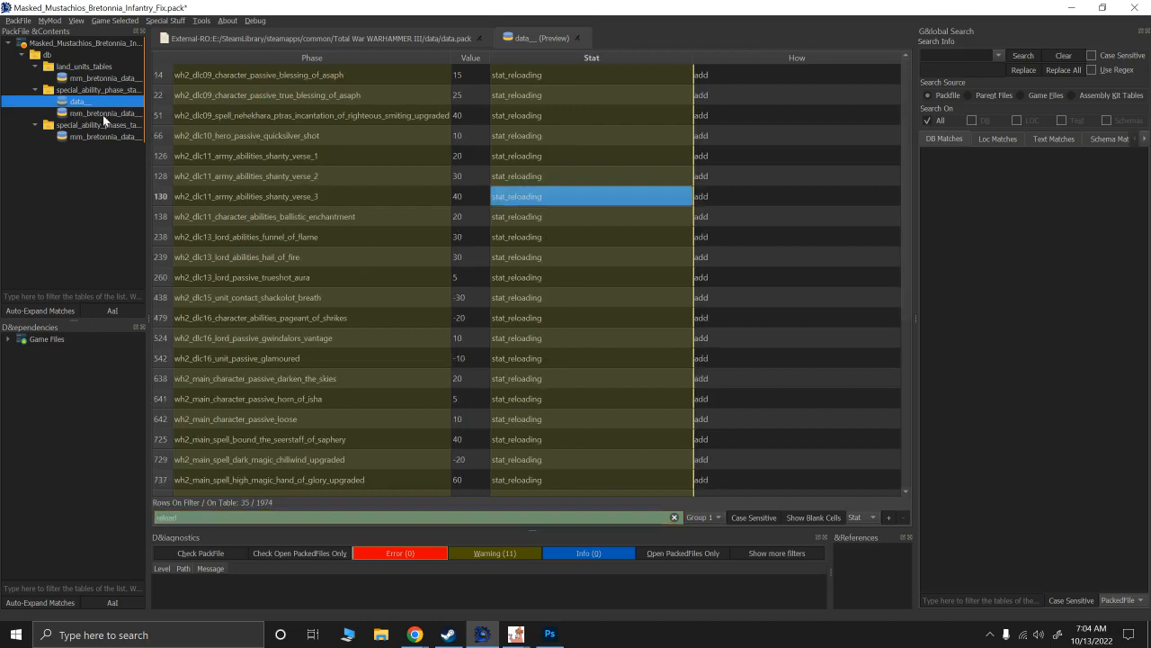
Add a seventh row to the mm_bretonnia_data__ stat effects table and paste stat_reloading into it.
{"action": "left_click", "coordinate": [103, 115]}
{"action": "right_click", "coordinate": [389, 235]}
{"action": "left_click", "coordinate": [418, 243]}
{"action": "key", "text": "ctrl+v"}
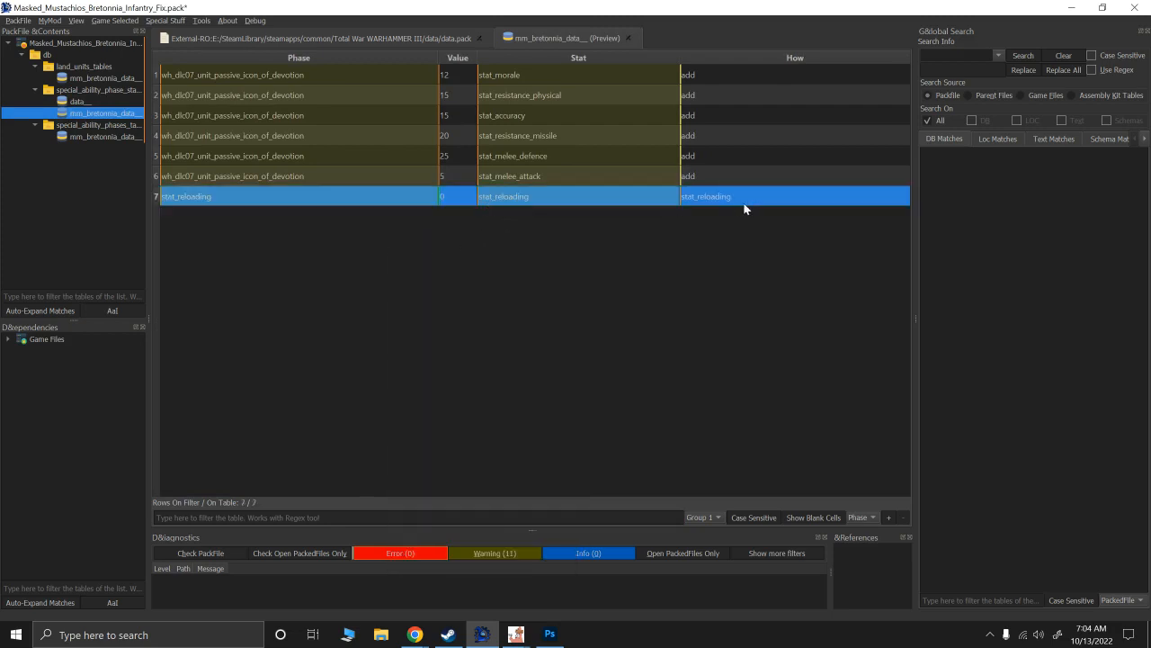
Complete the stat_reloading row with Phase wh_dlc07_unit_passive_icon_of_devotion, Value 10 and How add.
{"action": "left_click", "coordinate": [366, 174]}
{"action": "key", "text": "ctrl+c"}
{"action": "left_click", "coordinate": [295, 196]}
{"action": "key", "text": "ctrl+v"}
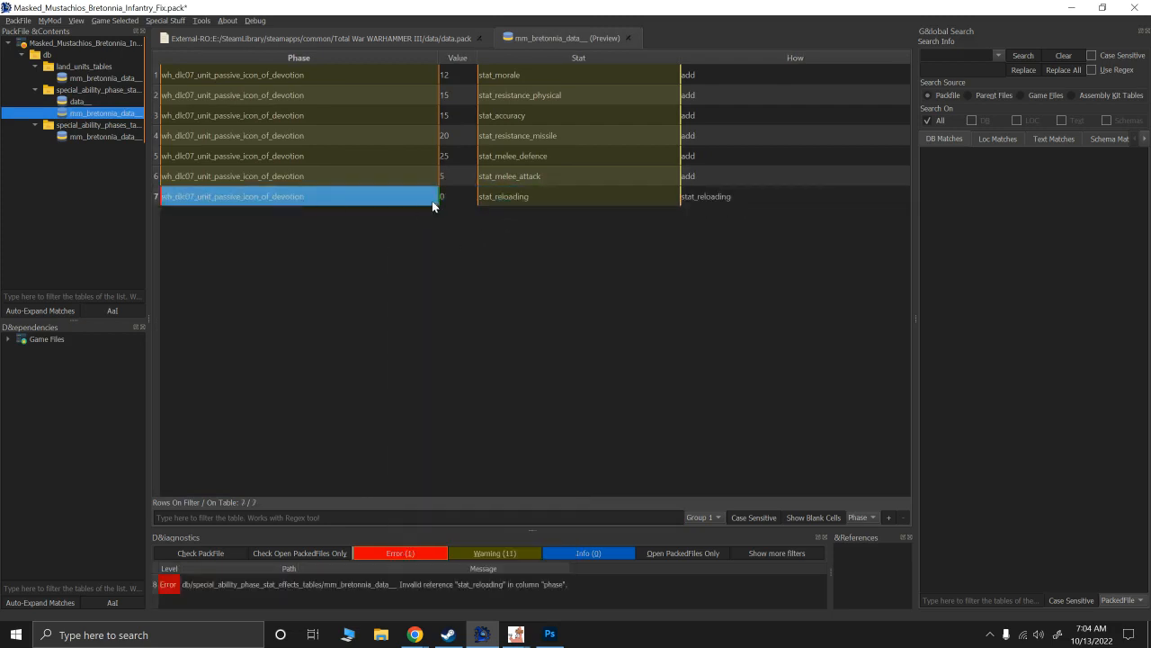
{"action": "left_click", "coordinate": [459, 177]}
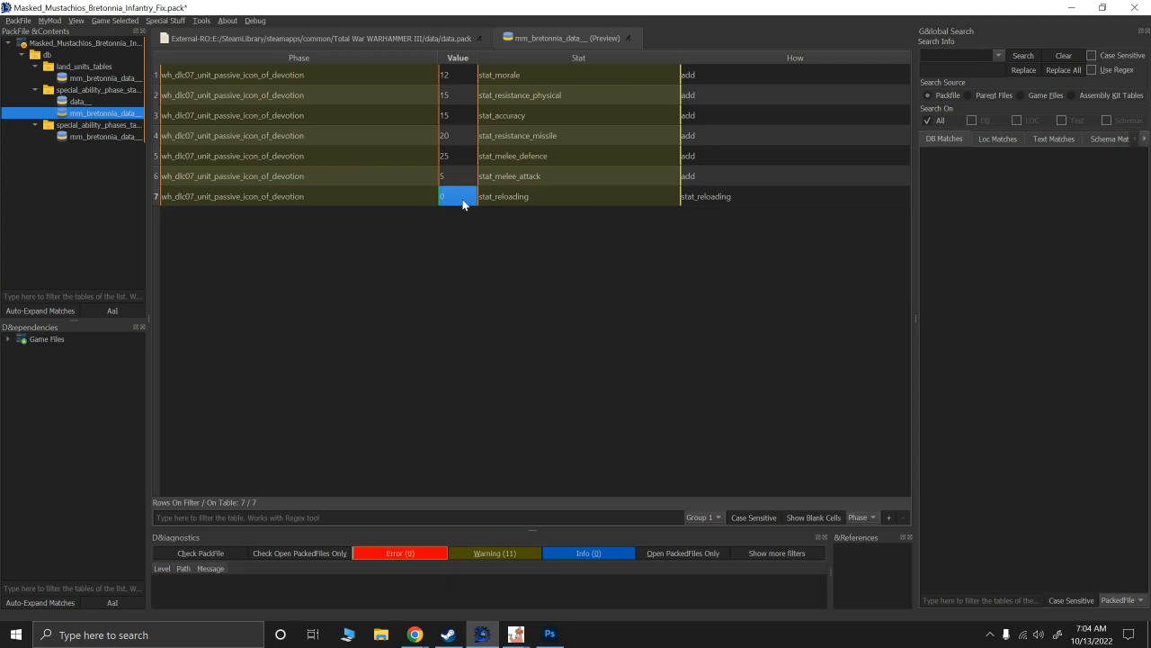
{"action": "type", "text": "10"}
{"action": "left_click", "coordinate": [700, 196]}
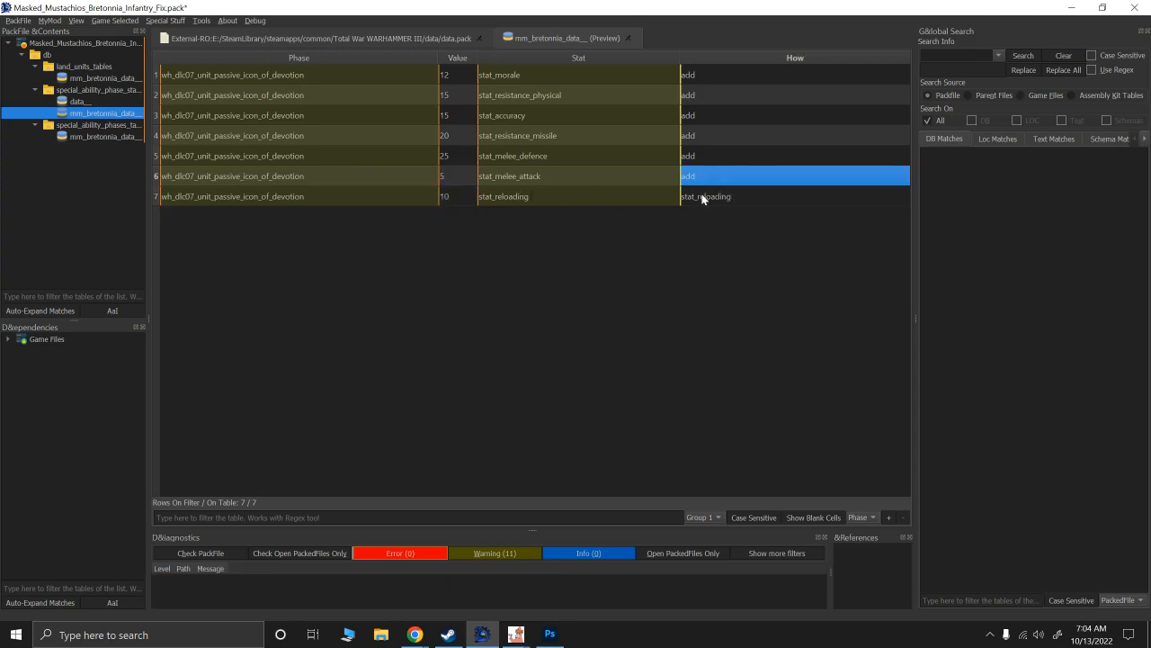
{"action": "left_click", "coordinate": [504, 260]}
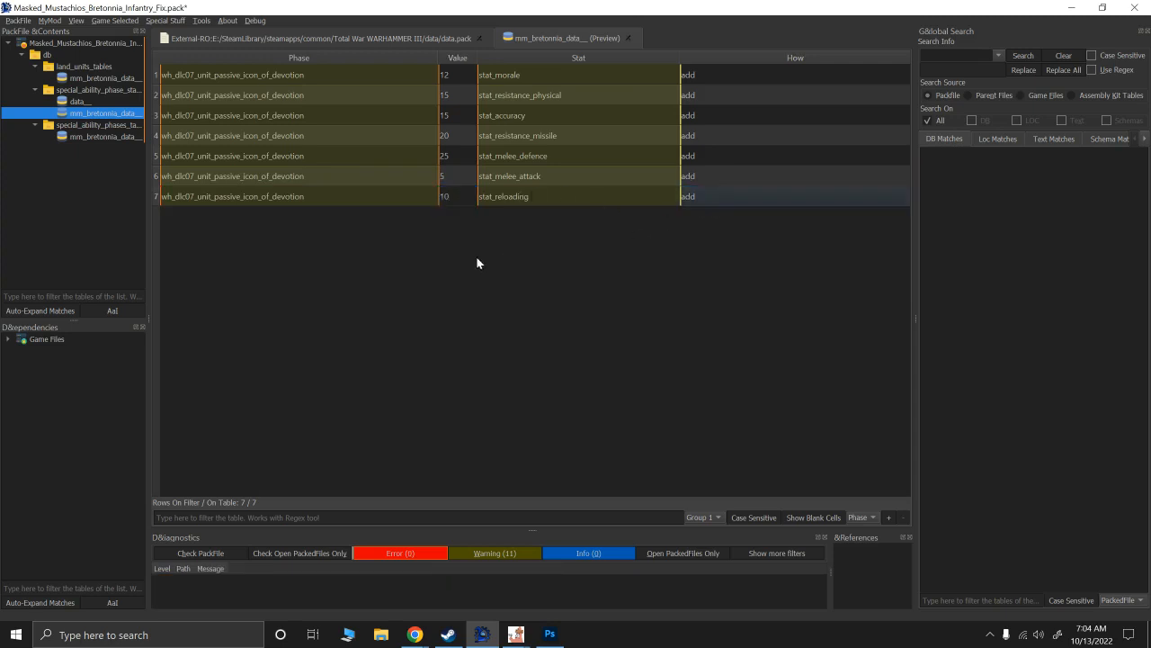
Filter the reference data__ table's Stat column for "melee" again and select a stat_melee_attack entry.
{"action": "left_click", "coordinate": [72, 101]}
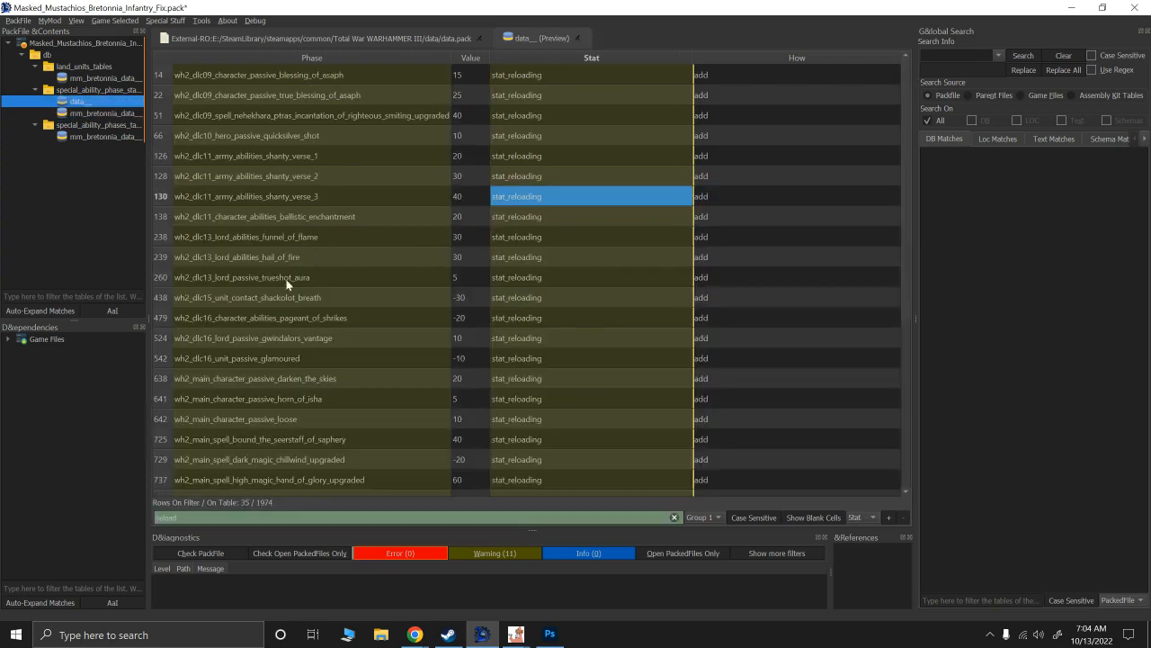
{"action": "double_click", "coordinate": [214, 514]}
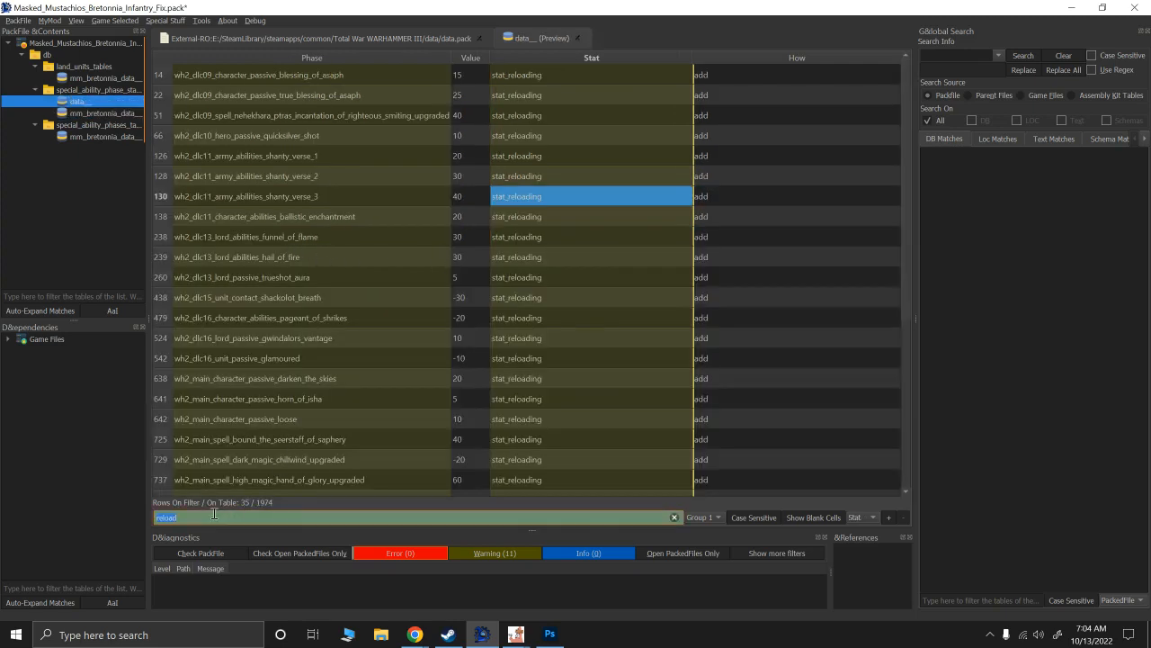
{"action": "type", "text": "melee"}
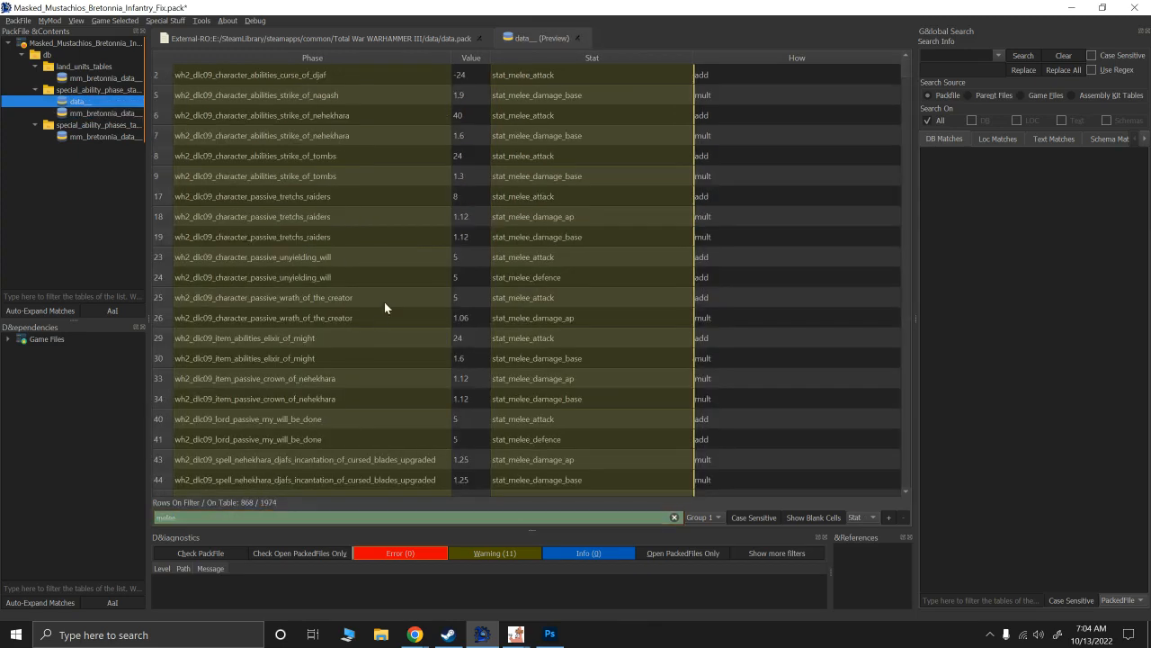
{"action": "left_click", "coordinate": [531, 334]}
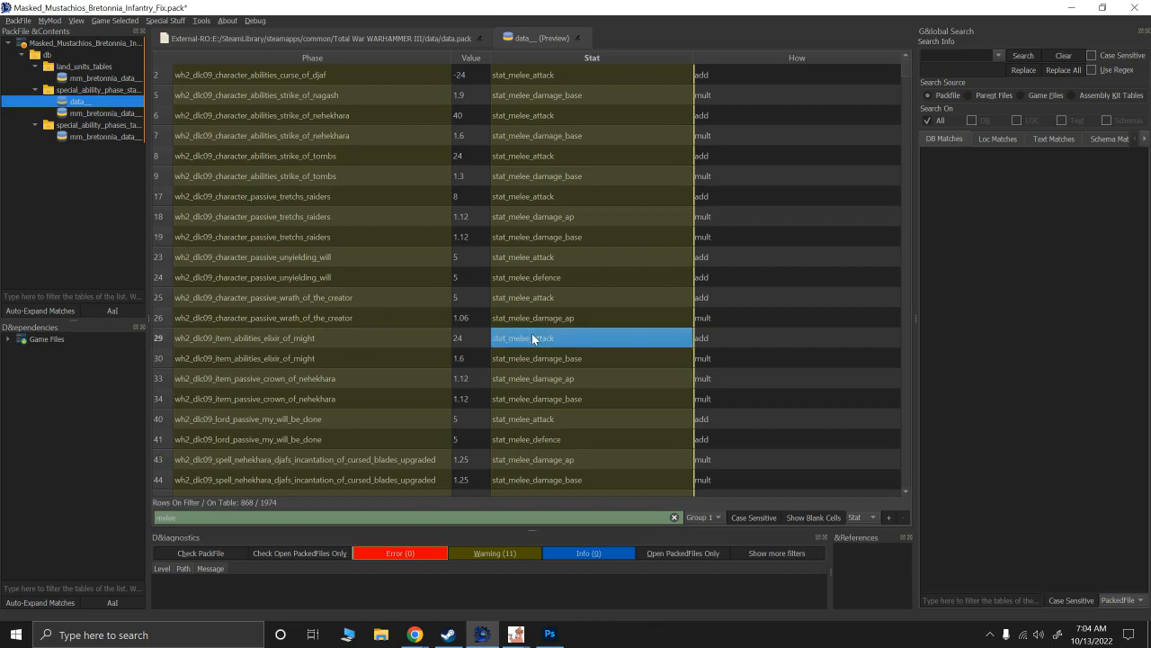
Filter the reference data__ table's Stat column for "magic" and copy a stat_resistance_magic entry.
{"action": "left_click", "coordinate": [255, 517]}
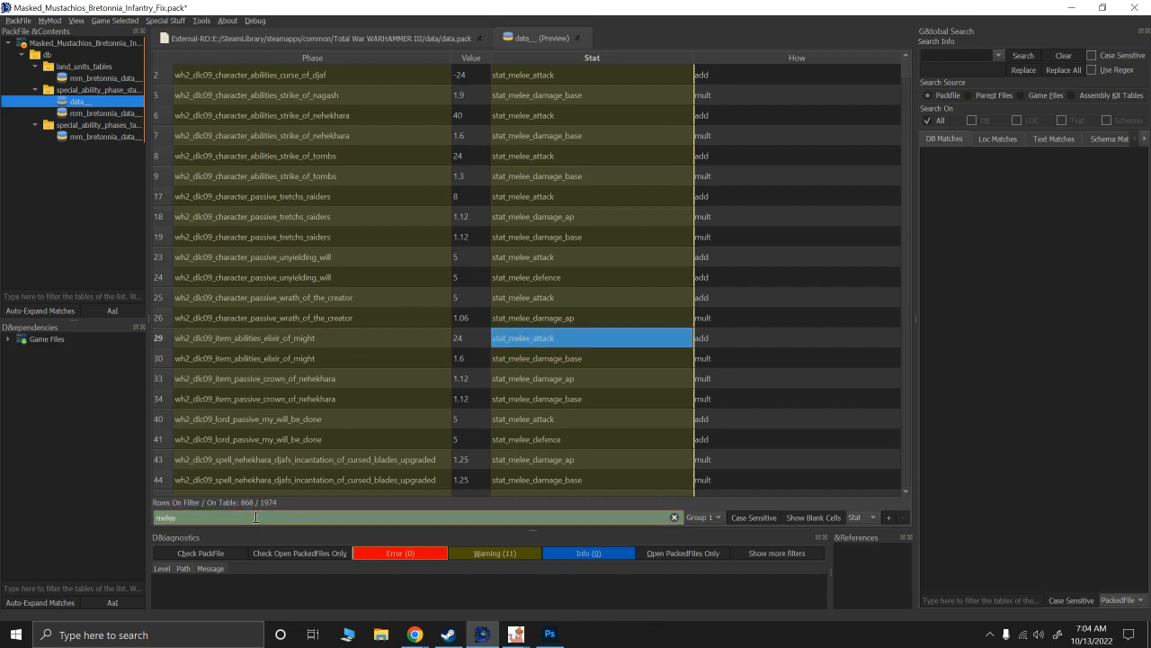
{"action": "key", "text": "ctrl+a"}
{"action": "key", "text": "BackSpace"}
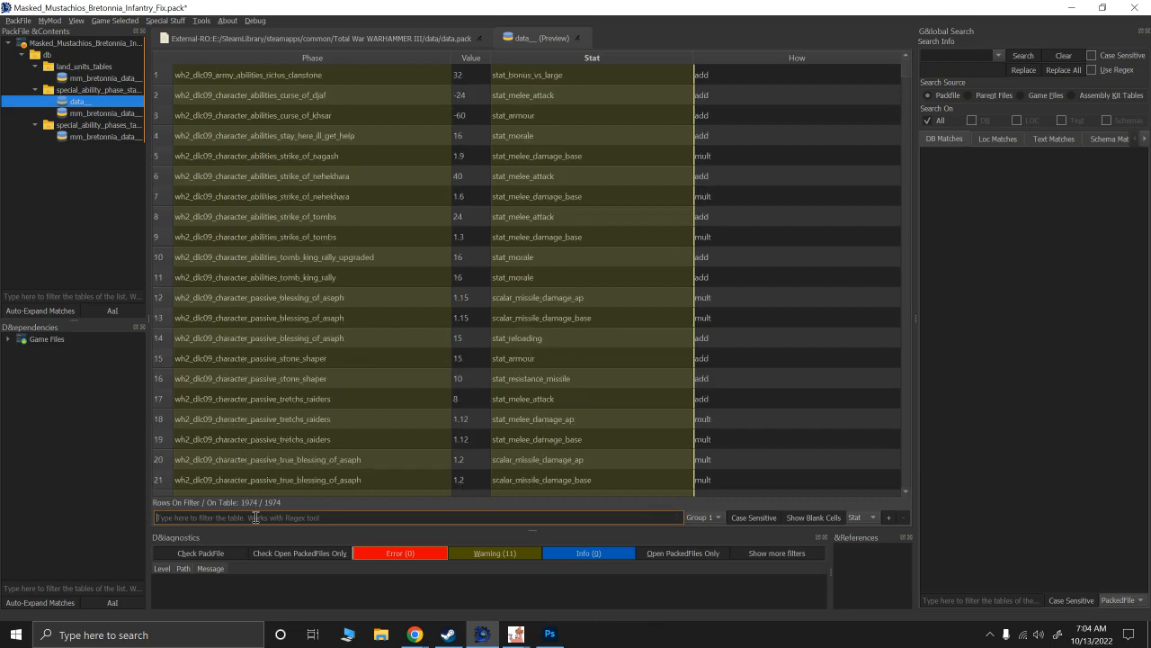
{"action": "type", "text": "magic"}
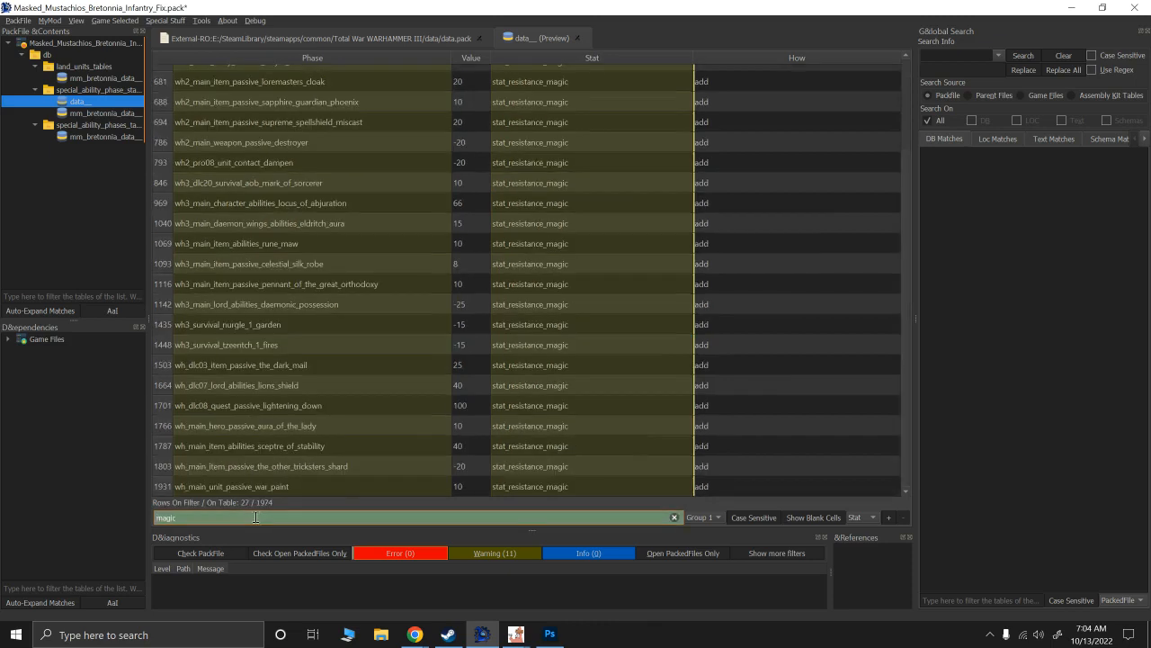
{"action": "left_click", "coordinate": [485, 403]}
{"action": "left_click", "coordinate": [511, 404]}
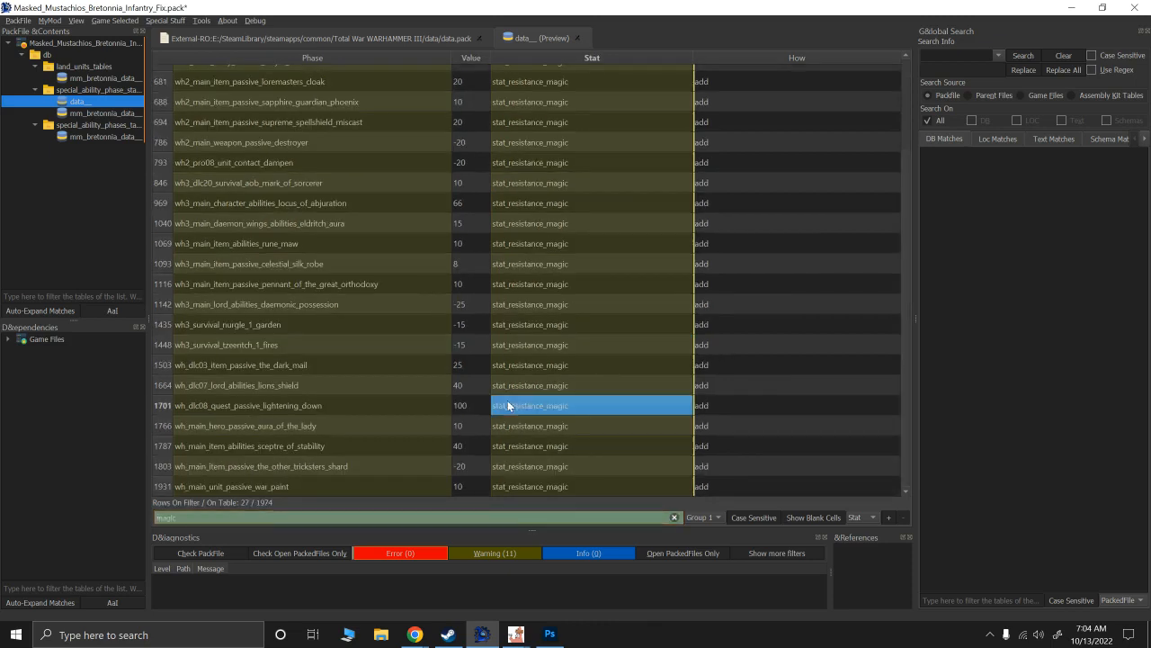
Add an eighth row to the mm_bretonnia_data__ stat effects table and paste stat_resistance_magic into its Stat cell.
{"action": "left_click", "coordinate": [90, 114]}
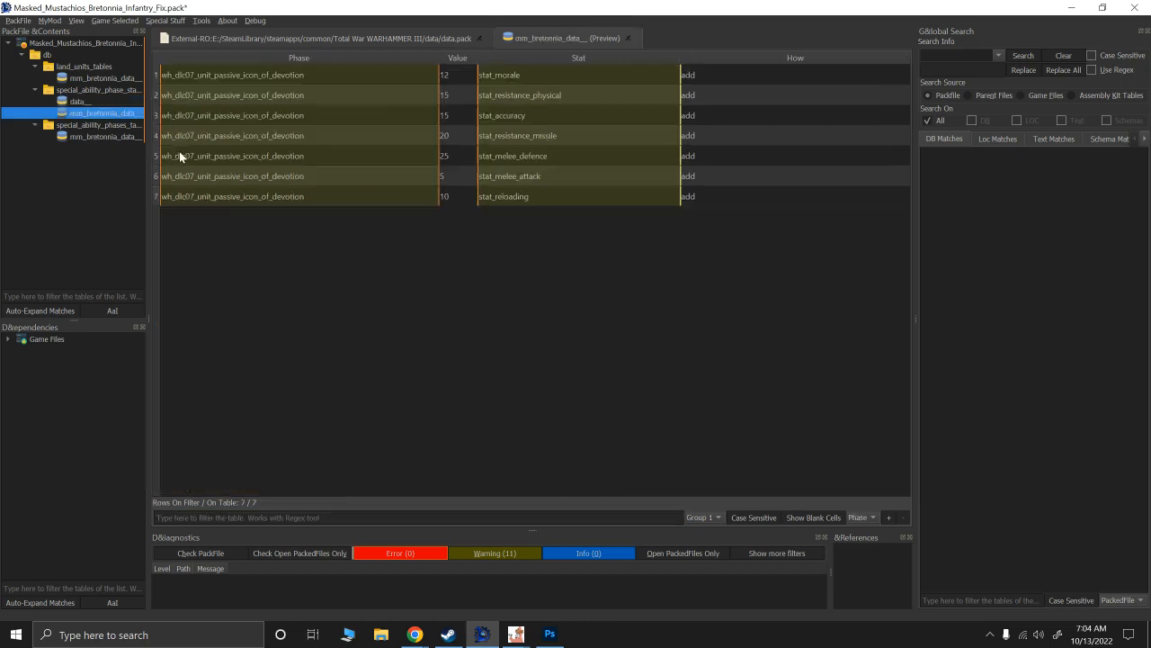
{"action": "right_click", "coordinate": [228, 251]}
{"action": "left_click", "coordinate": [256, 248]}
{"action": "left_click", "coordinate": [523, 220]}
{"action": "type", "text": "stat_resistance_magic"}
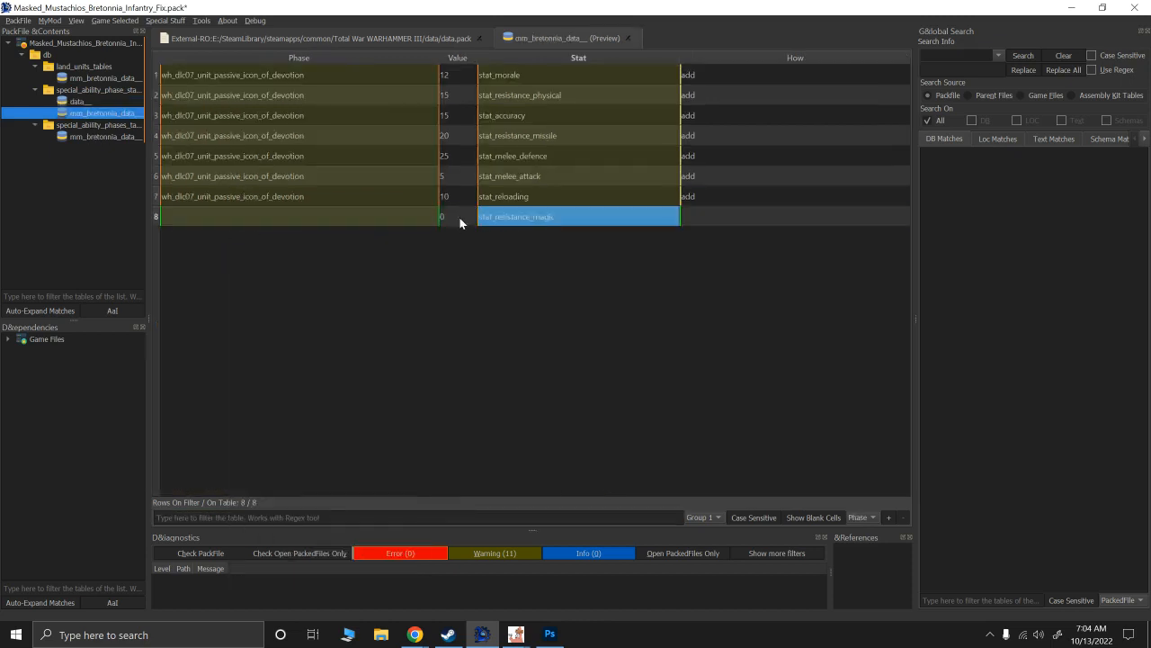
Complete the stat_resistance_magic row with Value 10, Phase wh_dlc07_unit_passive_icon_of_devotion and How add.
{"action": "left_click", "coordinate": [449, 221]}
{"action": "type", "text": "10"}
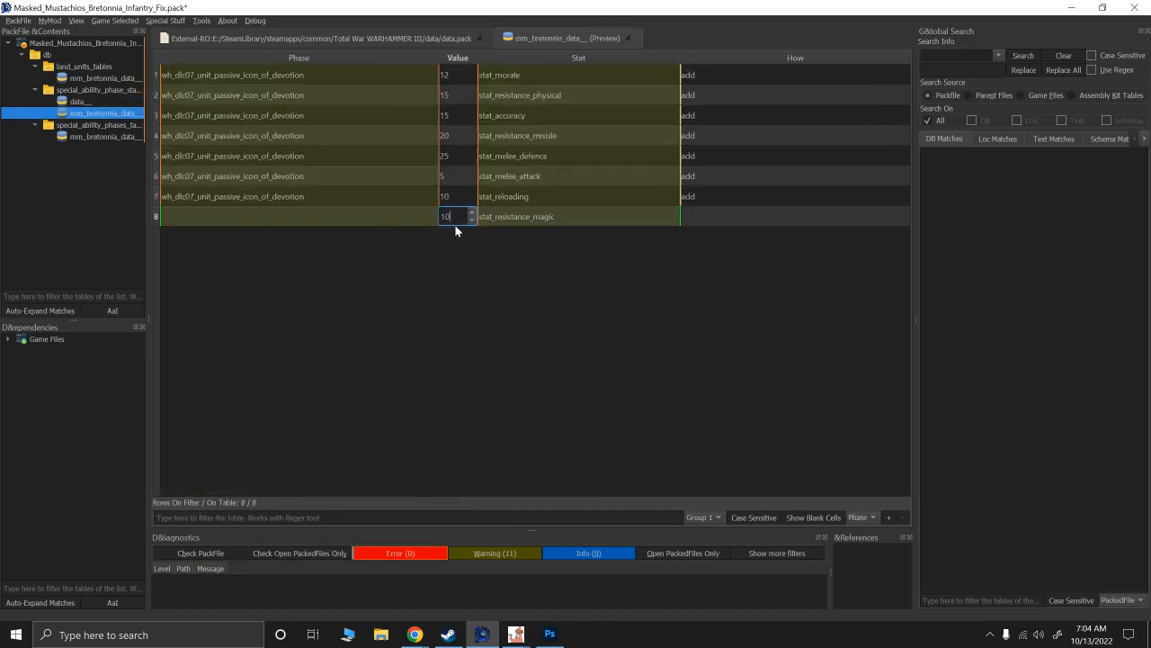
{"action": "left_click", "coordinate": [241, 190]}
{"action": "left_click", "coordinate": [233, 216]}
{"action": "type", "text": "wh_dlc07_unit_passive_icon_of_devotion"}
{"action": "left_click", "coordinate": [697, 198]}
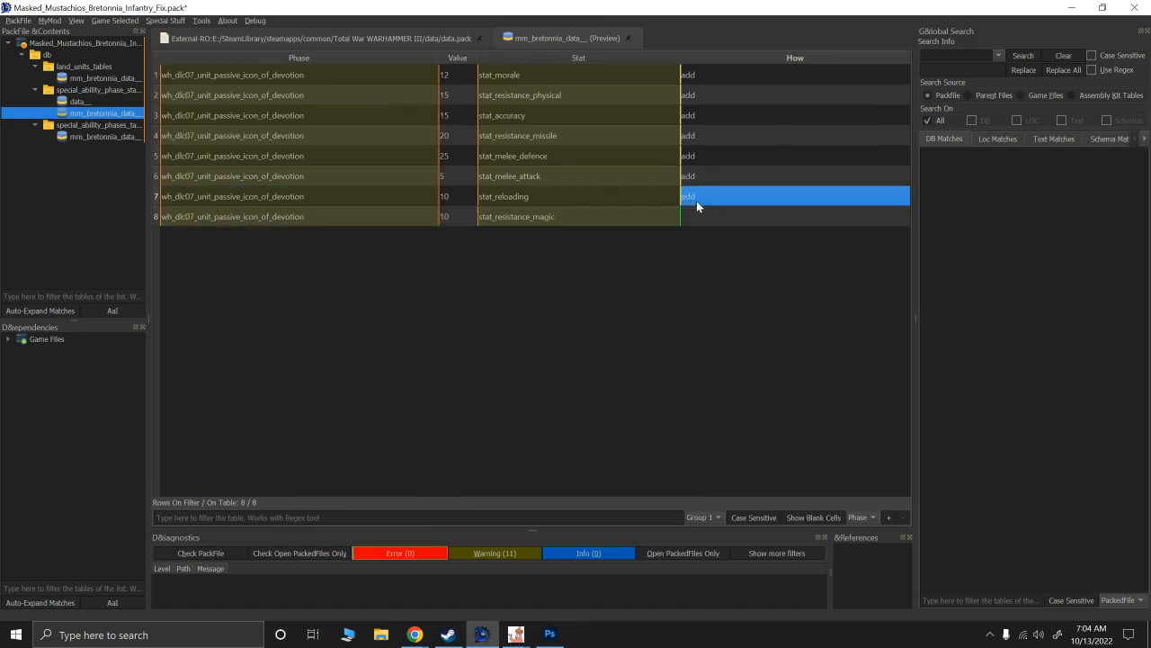
{"action": "key", "text": "ctrl+c"}
{"action": "left_click", "coordinate": [712, 219]}
{"action": "key", "text": "ctrl+v"}
{"action": "left_click", "coordinate": [569, 268]}
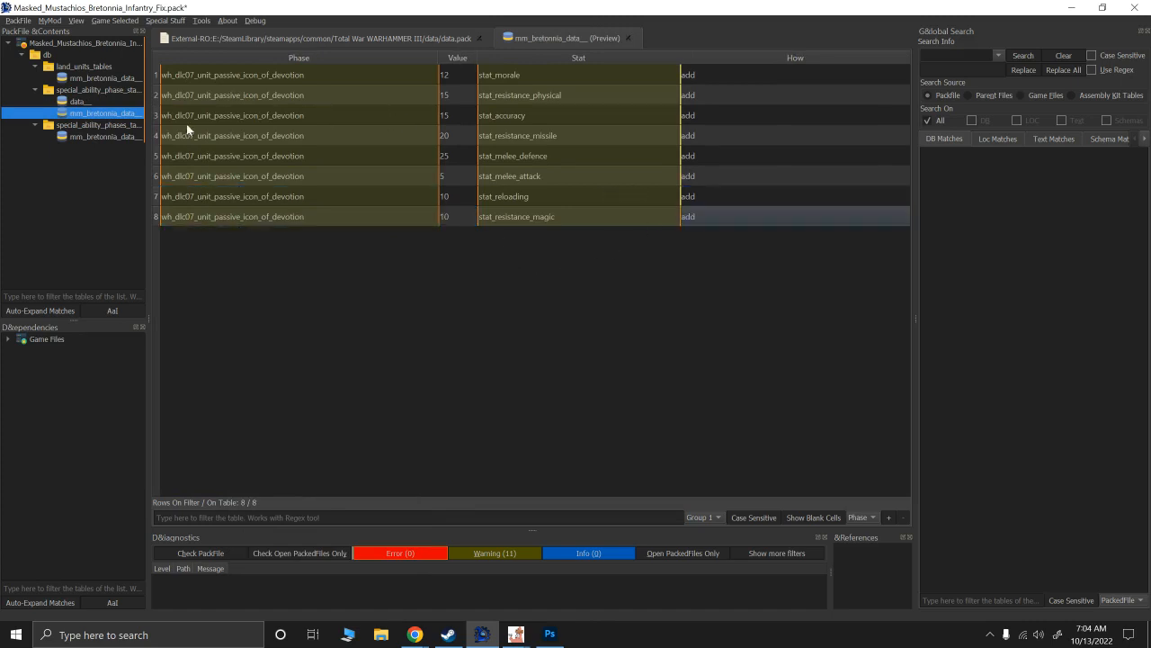
Delete the reference data__ table from the special ability phase stat effects folder and reopen mm_bretonnia_data__ there.
{"action": "left_click", "coordinate": [83, 102]}
{"action": "right_click", "coordinate": [83, 102]}
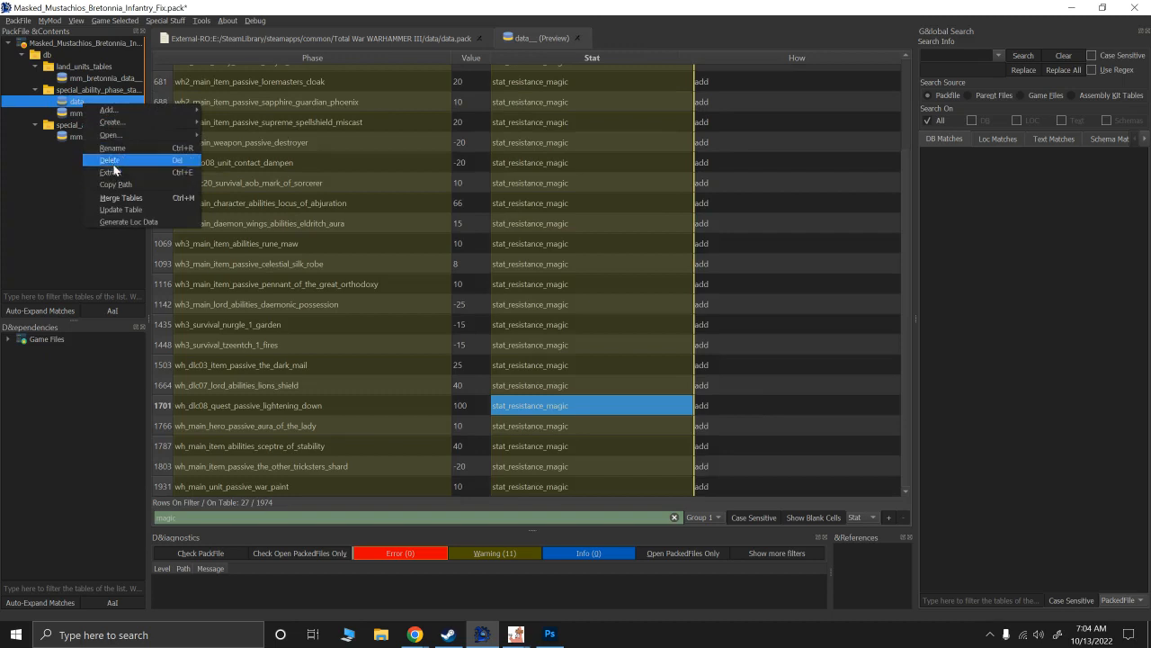
{"action": "left_click", "coordinate": [111, 160]}
{"action": "left_click", "coordinate": [635, 335]}
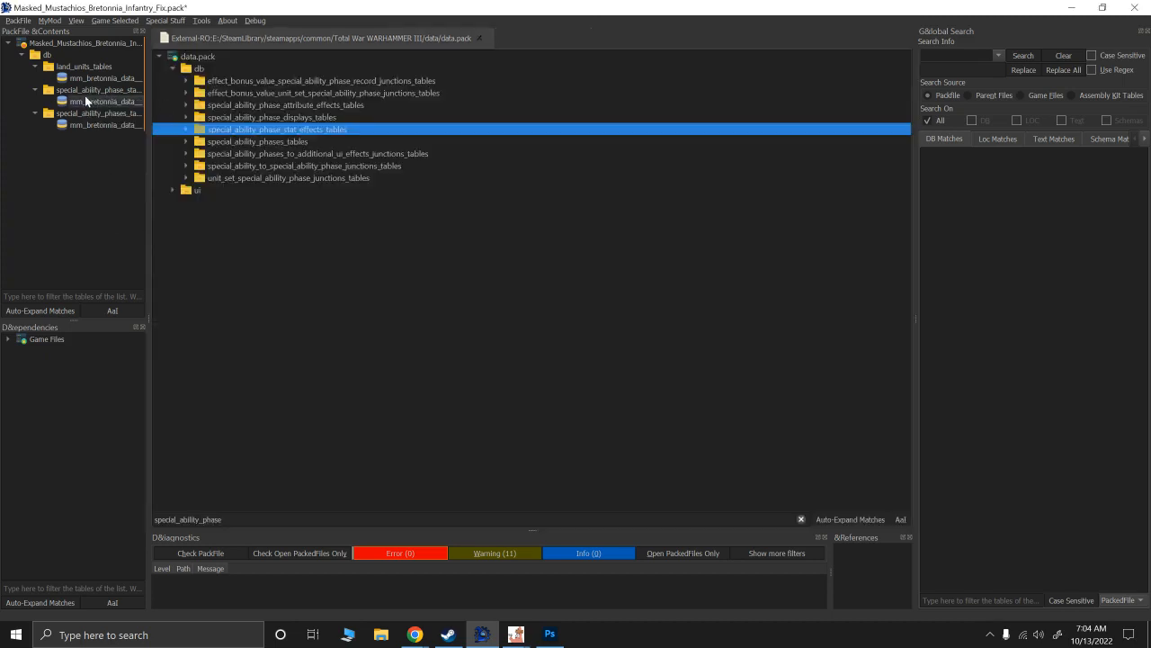
{"action": "left_click", "coordinate": [85, 99]}
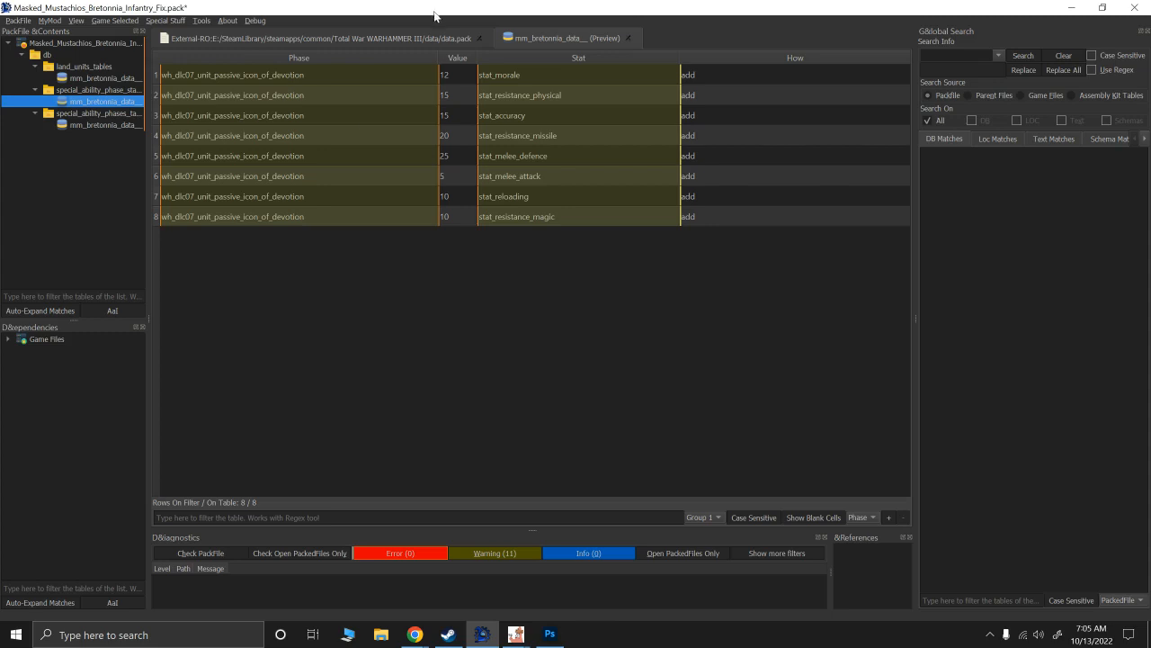
Filter data.pack for "special_ability_to_aut", import special_ability_to_auto_deactivate_flags_tables into the mod pack and open its data__ table.
{"action": "left_click", "coordinate": [404, 37]}
{"action": "double_click", "coordinate": [240, 519]}
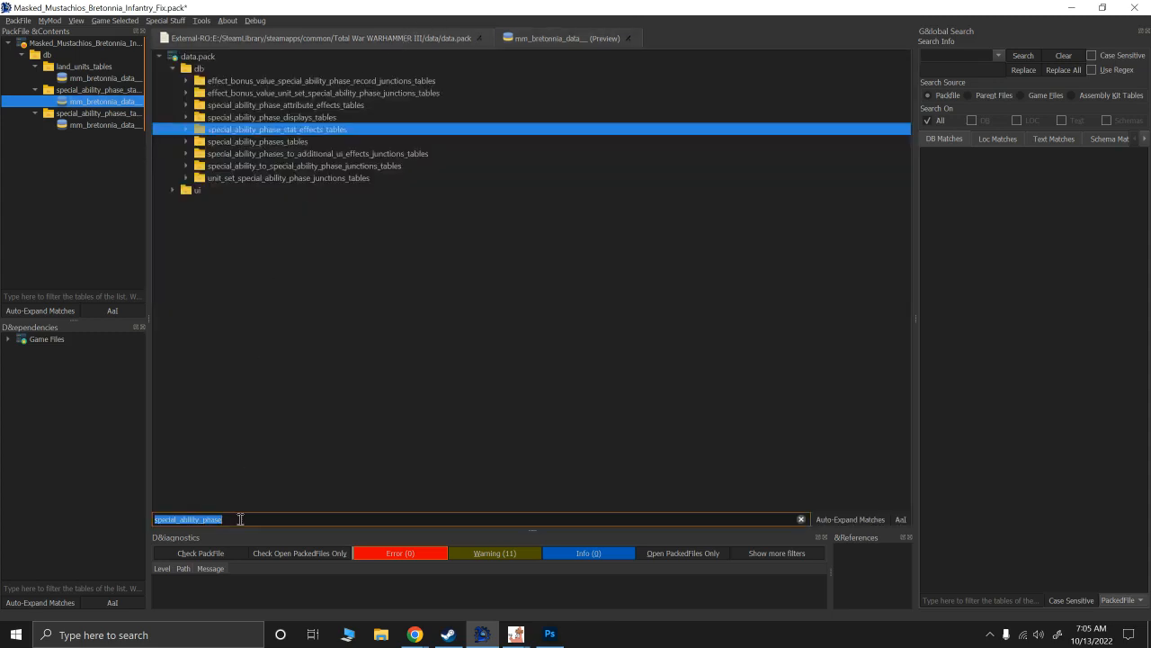
{"action": "left_click", "coordinate": [240, 519]}
{"action": "key", "text": "BackSpace"}
{"action": "key", "text": "BackSpace"}
{"action": "key", "text": "BackSpace"}
{"action": "key", "text": "BackSpace"}
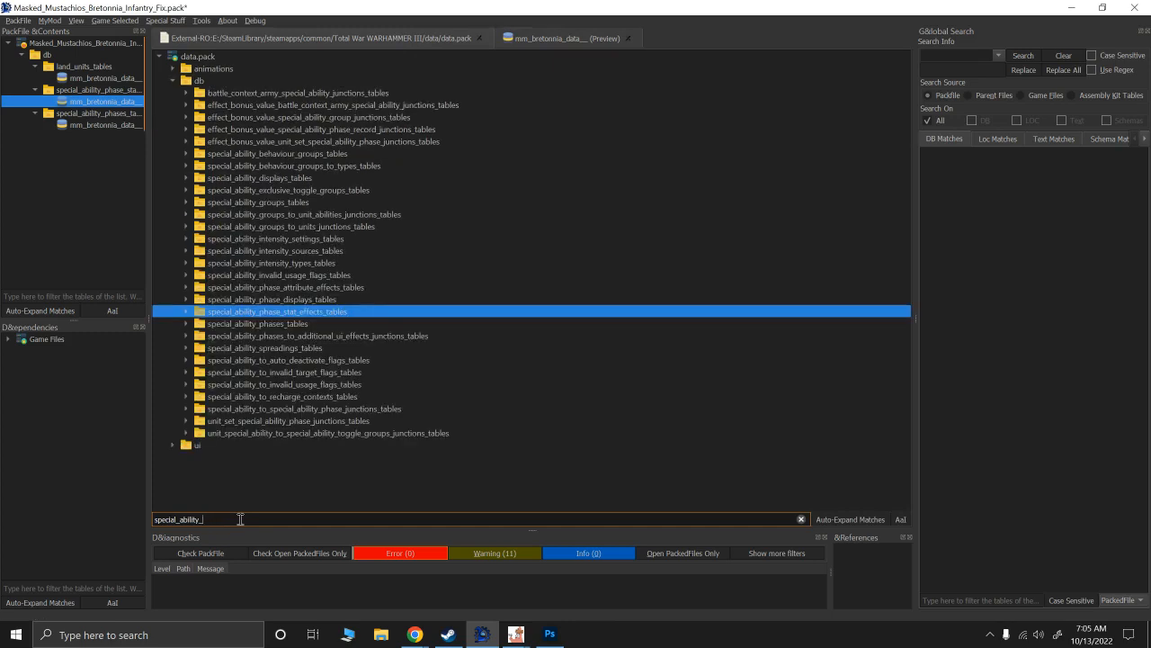
{"action": "type", "text": "to"}
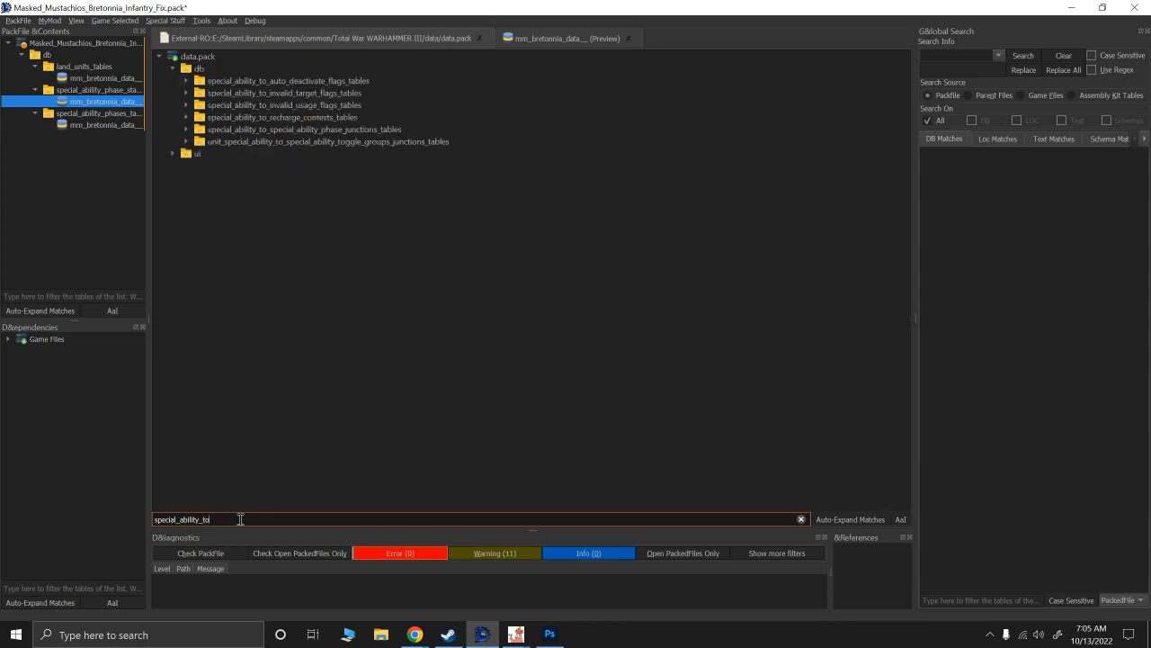
{"action": "type", "text": "_aut"}
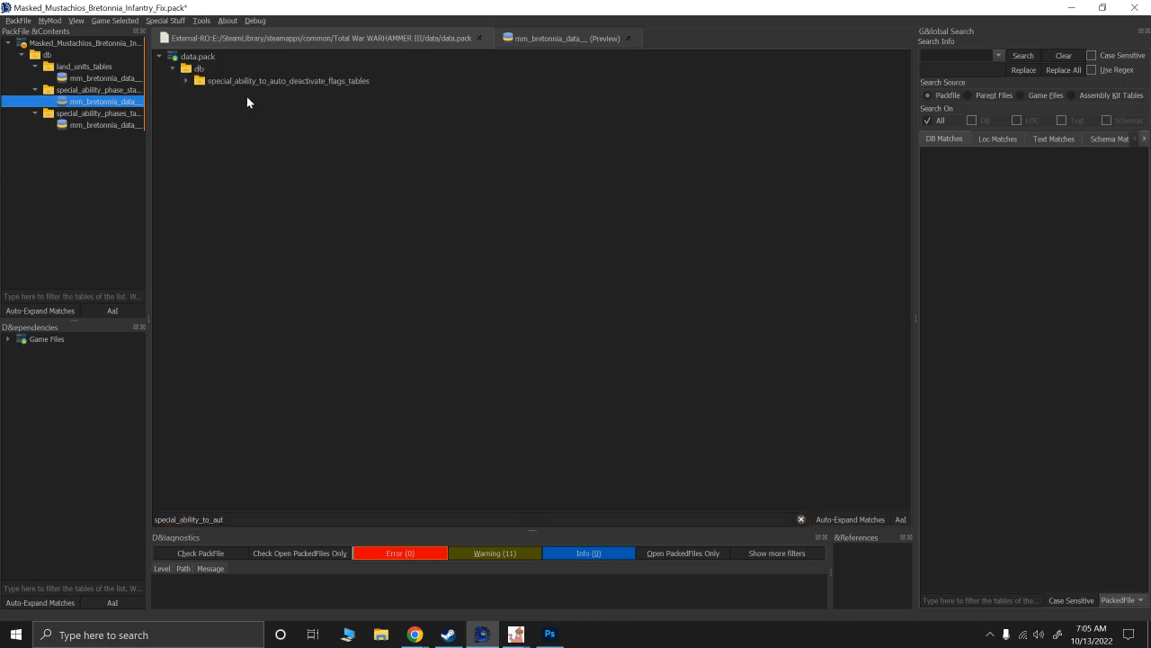
{"action": "double_click", "coordinate": [240, 84]}
{"action": "left_click", "coordinate": [80, 149]}
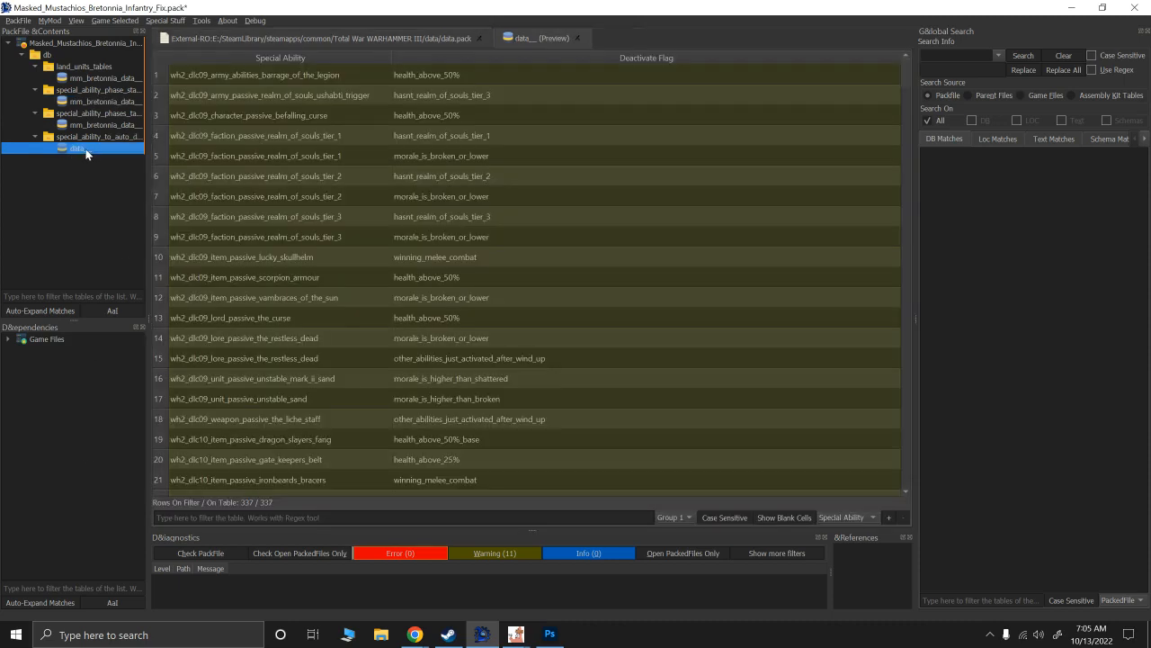
Search the Special Ability column of the auto-deactivate flags table for "devotion" and clear the filter.
{"action": "left_click", "coordinate": [248, 517]}
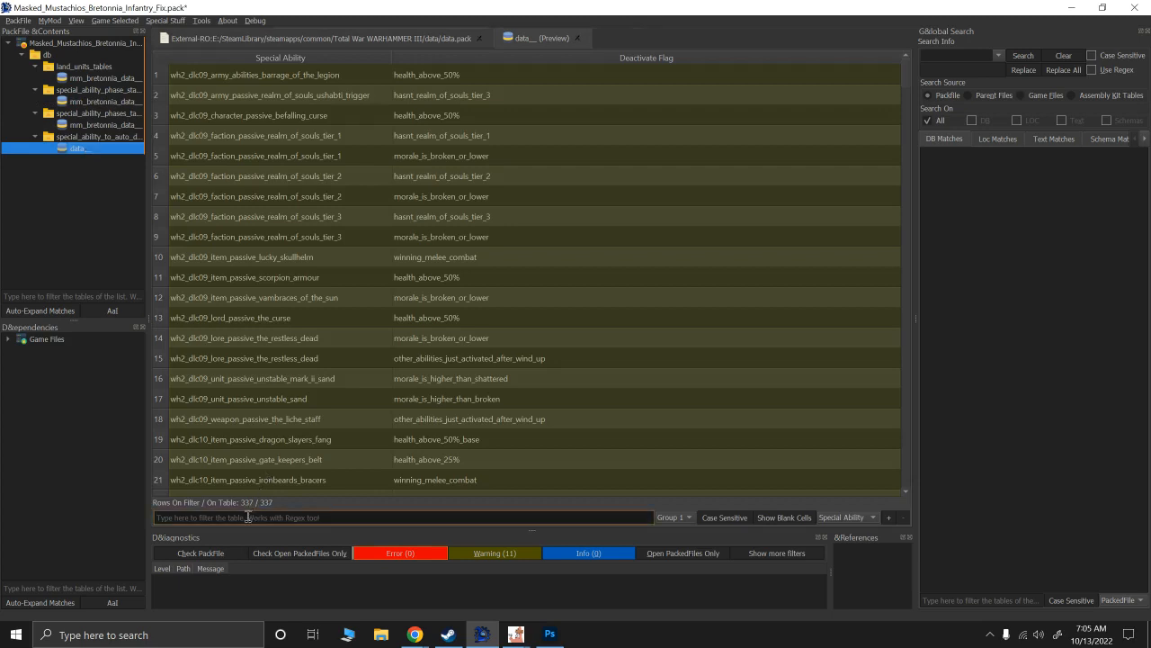
{"action": "type", "text": "devotion"}
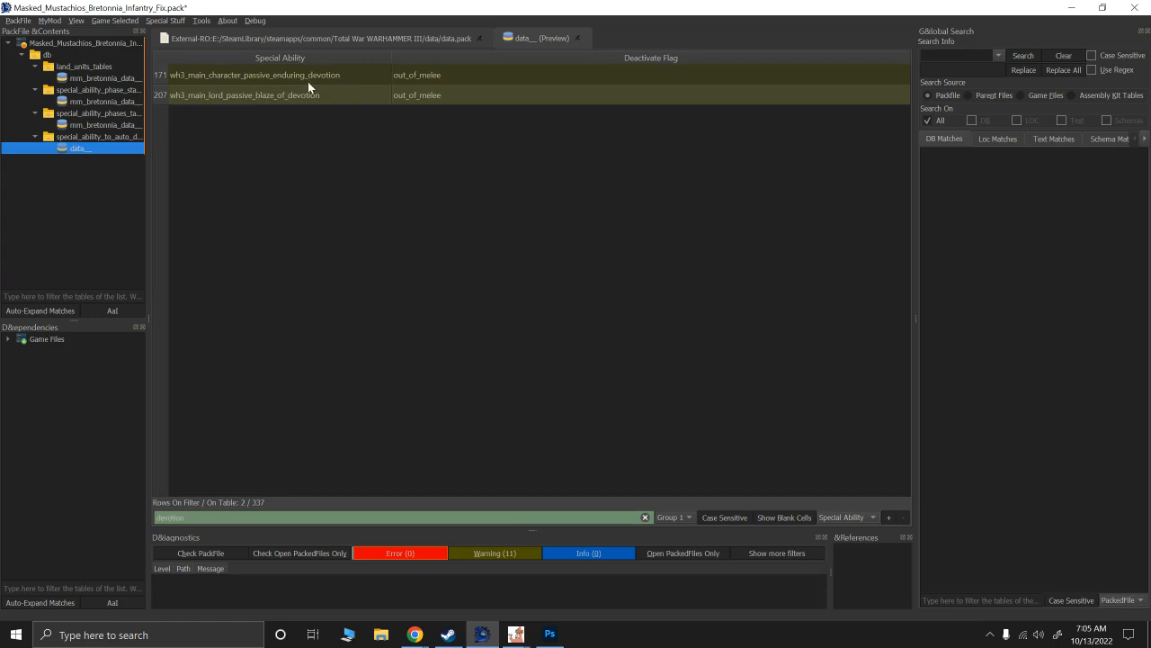
{"action": "double_click", "coordinate": [209, 519]}
{"action": "key", "text": "BackSpace"}
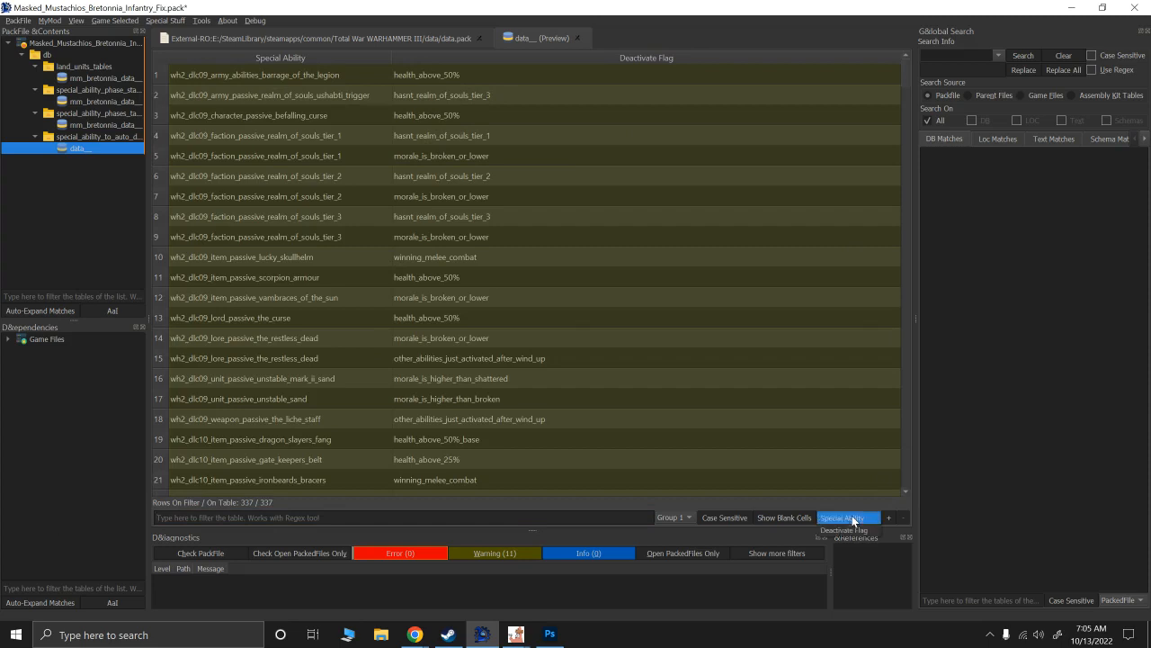
Reduce the auto-deactivate flags table to one pasted row, a copy of wh2_dlc09_item_passive_vambraces_of_the_sun with morale_is_broken_or_lower.
{"action": "left_click", "coordinate": [444, 302]}
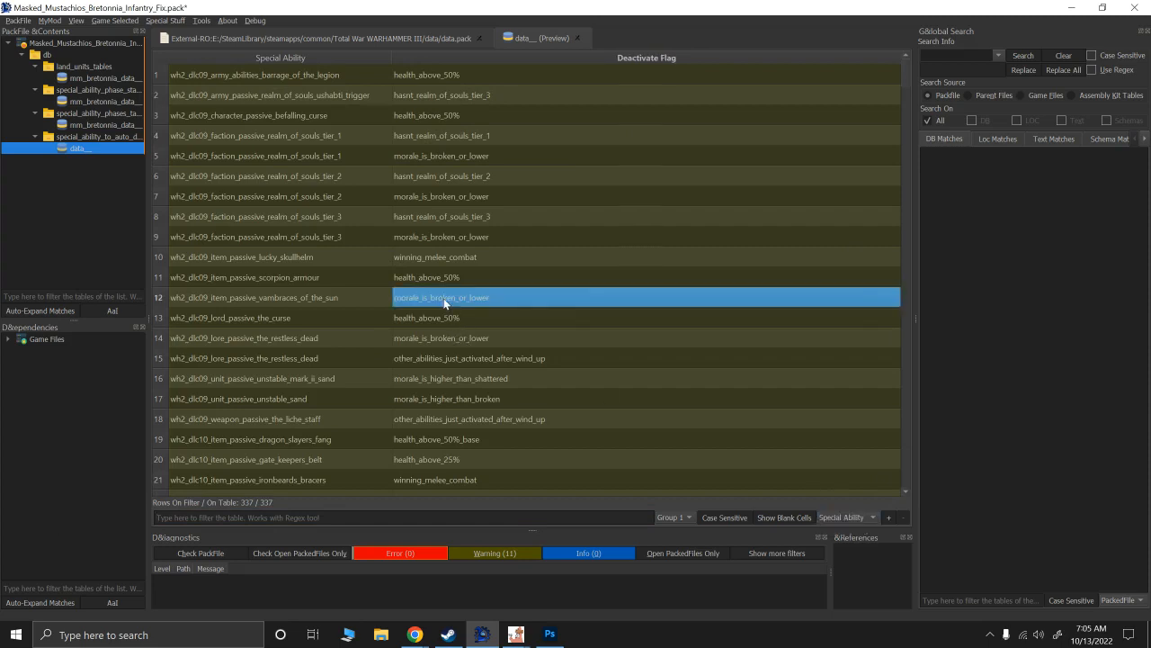
{"action": "left_click", "coordinate": [159, 297]}
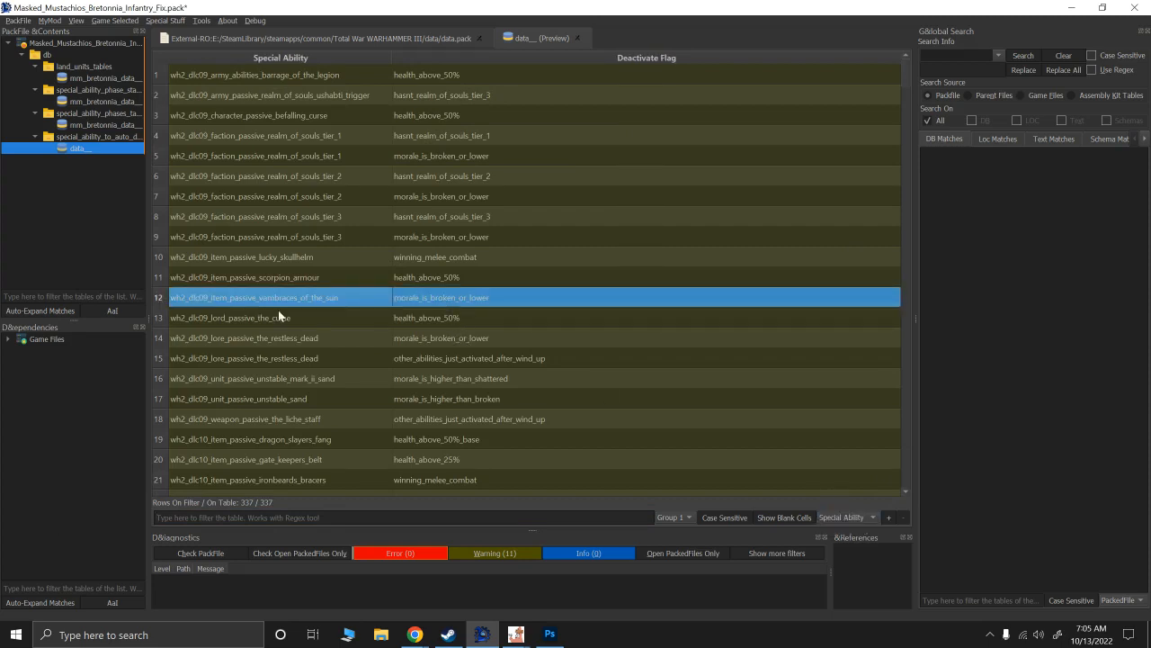
{"action": "left_click", "coordinate": [272, 195]}
{"action": "key", "text": "ctrl+a"}
{"action": "key", "text": "ctrl+Delete"}
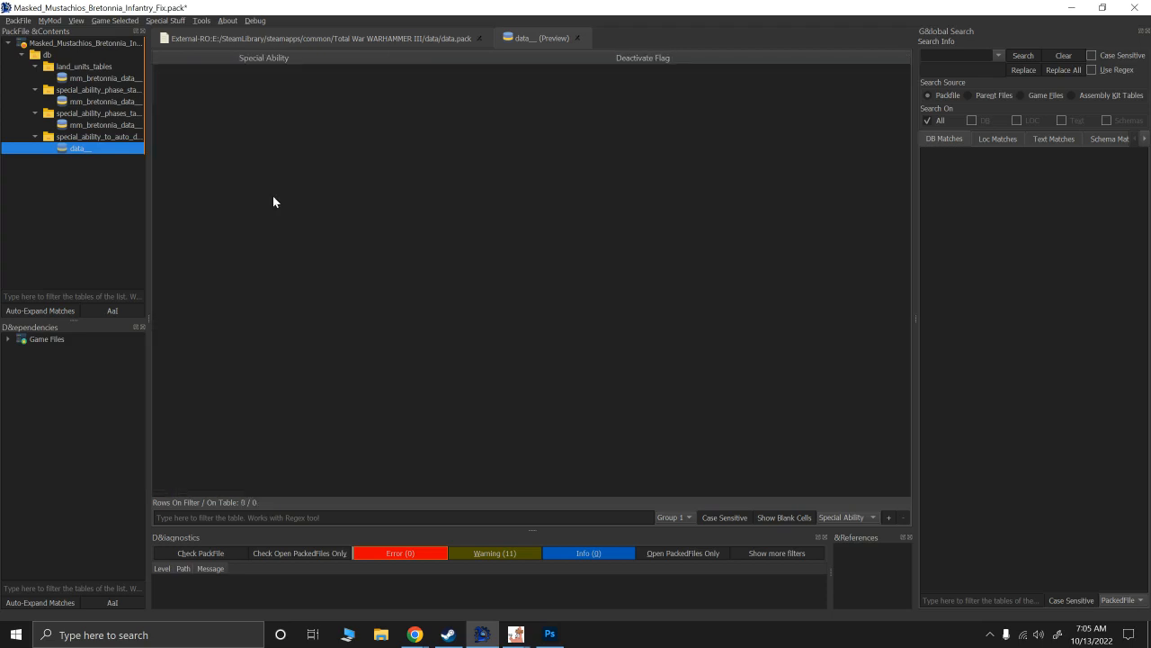
{"action": "right_click", "coordinate": [273, 195]}
{"action": "left_click", "coordinate": [288, 205]}
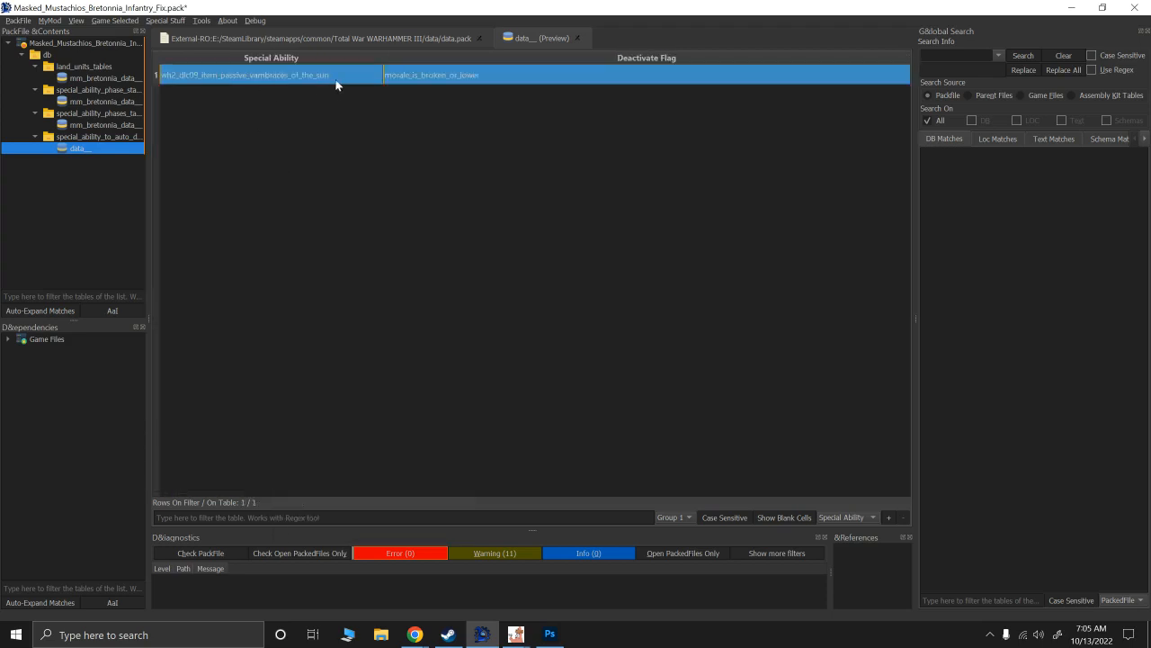
{"action": "left_click", "coordinate": [405, 78]}
{"action": "left_click", "coordinate": [272, 78]}
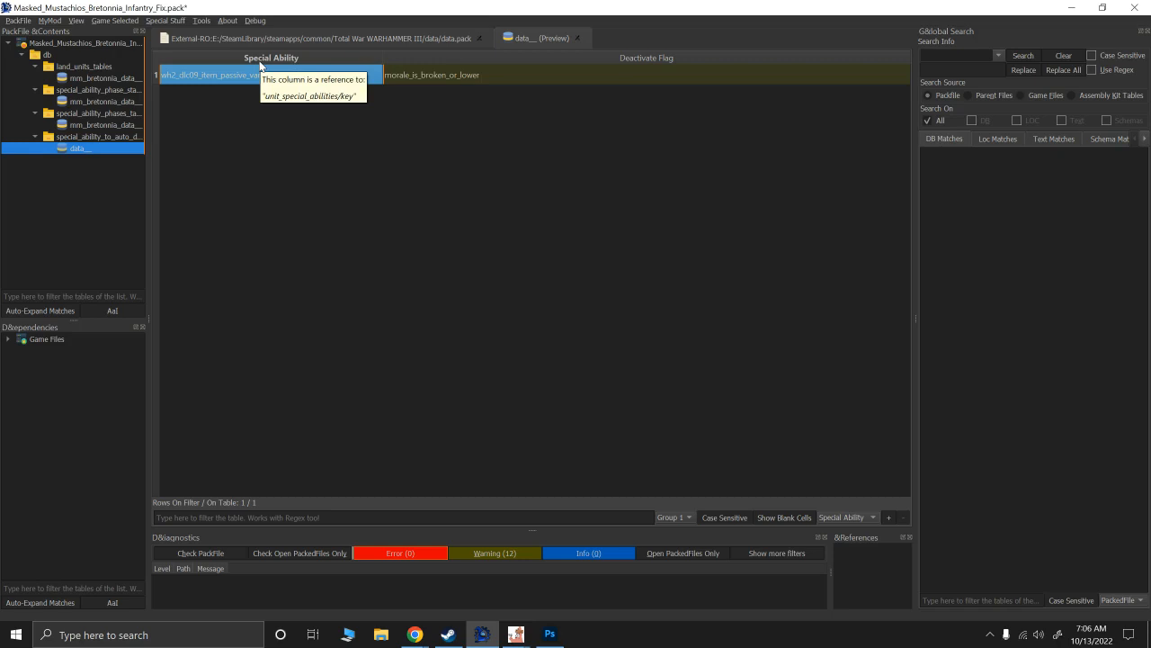
Replace the data.pack filter with "unit_speci" and expand the db folder to show the matching tables.
{"action": "left_click", "coordinate": [306, 38]}
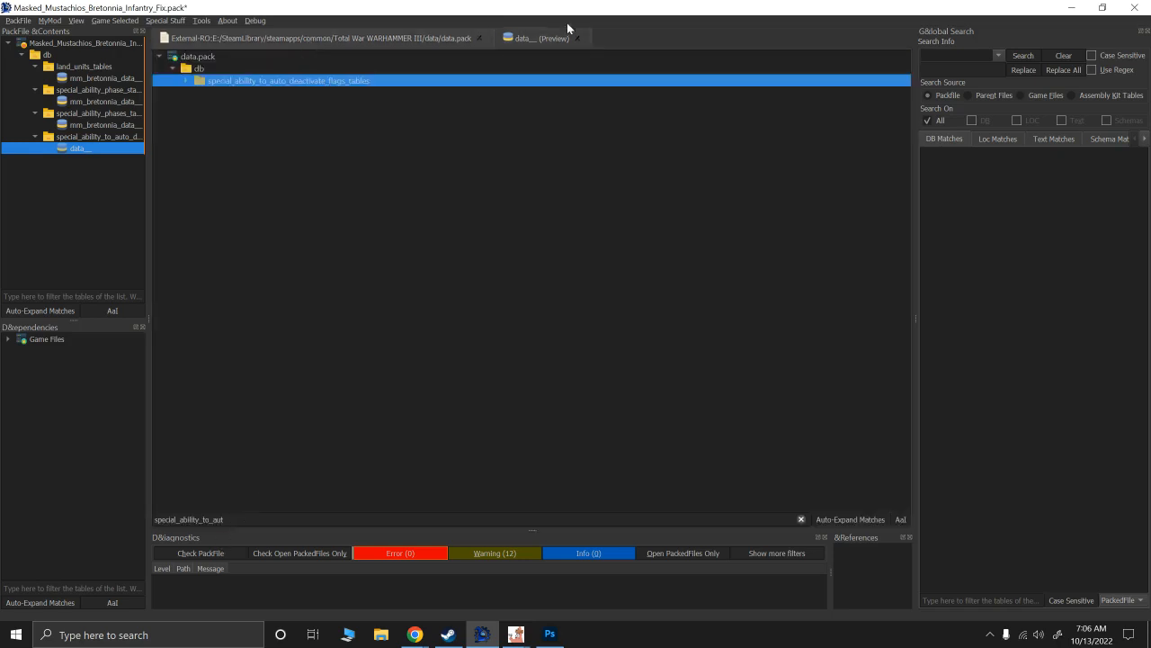
{"action": "left_click", "coordinate": [539, 38]}
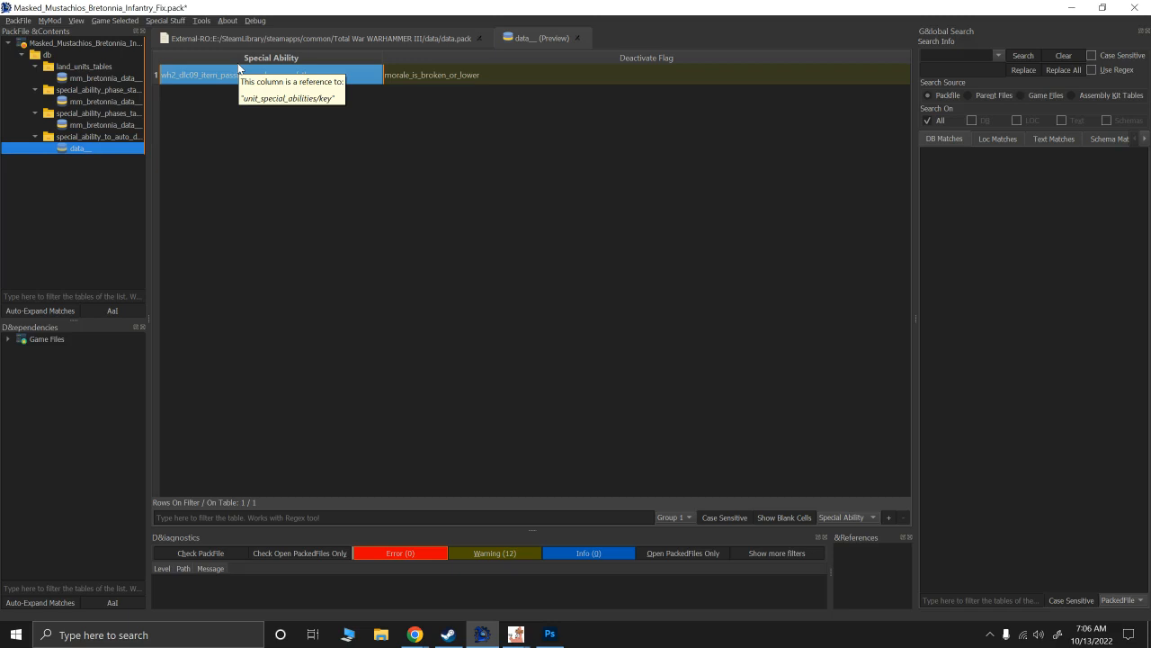
{"action": "left_click", "coordinate": [292, 40]}
{"action": "left_click_drag", "start_coordinate": [245, 521], "coordinate": [179, 521]}
{"action": "left_click", "coordinate": [330, 462]}
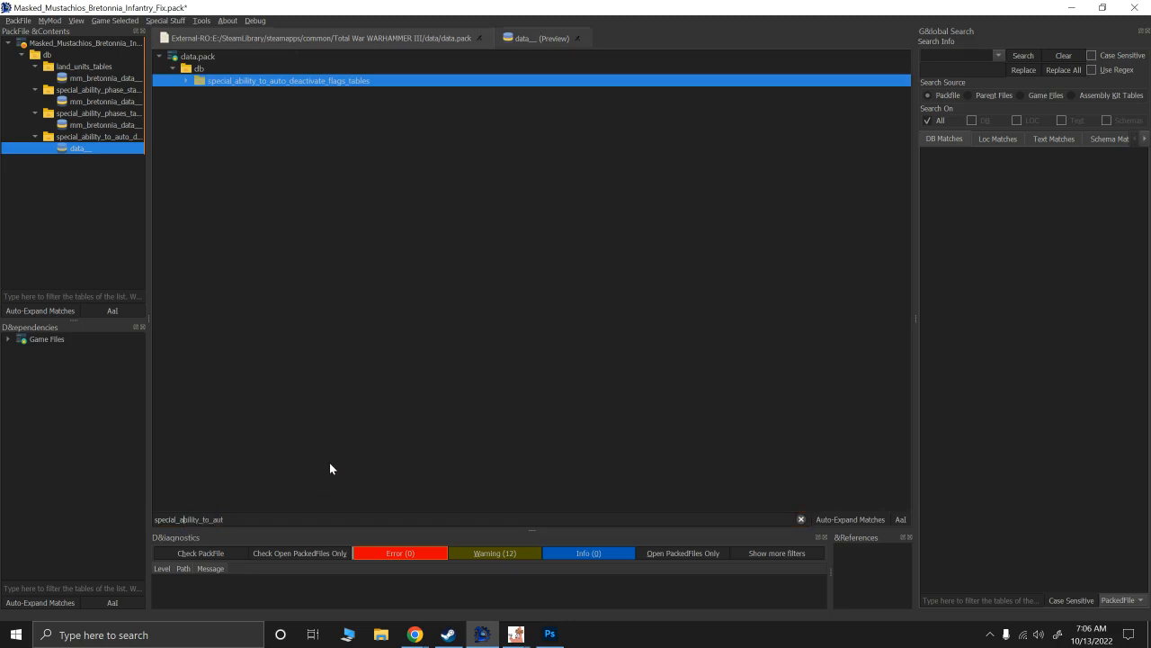
{"action": "key", "text": "BackSpace"}
{"action": "key", "text": "Delete"}
{"action": "key", "text": "Delete"}
{"action": "key", "text": "Delete"}
{"action": "key", "text": "Delete"}
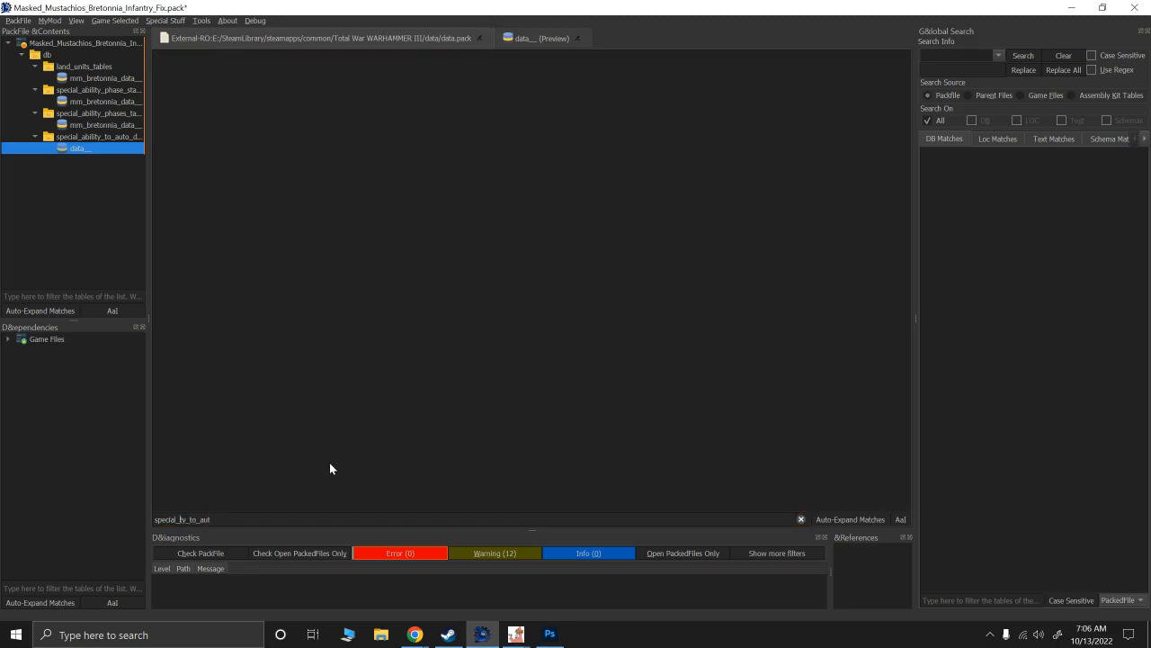
{"action": "key", "text": "Delete"}
{"action": "key", "text": "Delete"}
{"action": "key", "text": "ctrl+a"}
{"action": "type", "text": "unit_speci"}
{"action": "left_click", "coordinate": [159, 57]}
{"action": "left_click", "coordinate": [172, 68]}
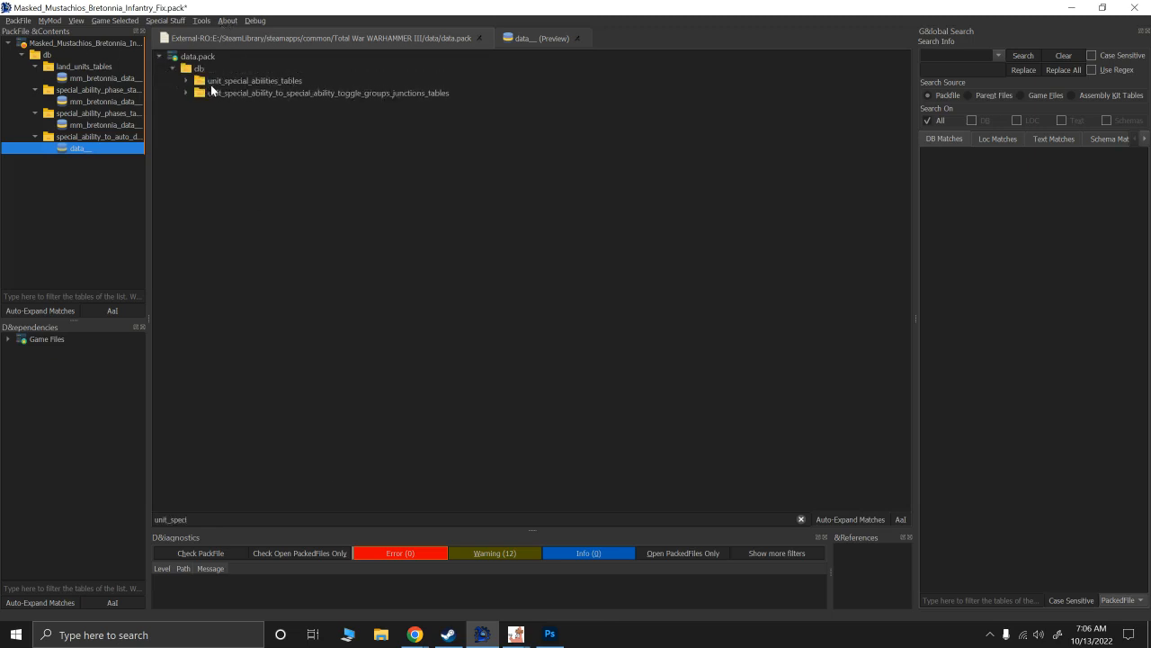
Import unit_special_abilities_tables into the mod pack, then open its data__ table and look through the columns.
{"action": "left_click", "coordinate": [213, 82]}
{"action": "left_click_drag", "start_coordinate": [213, 82], "coordinate": [96, 151]}
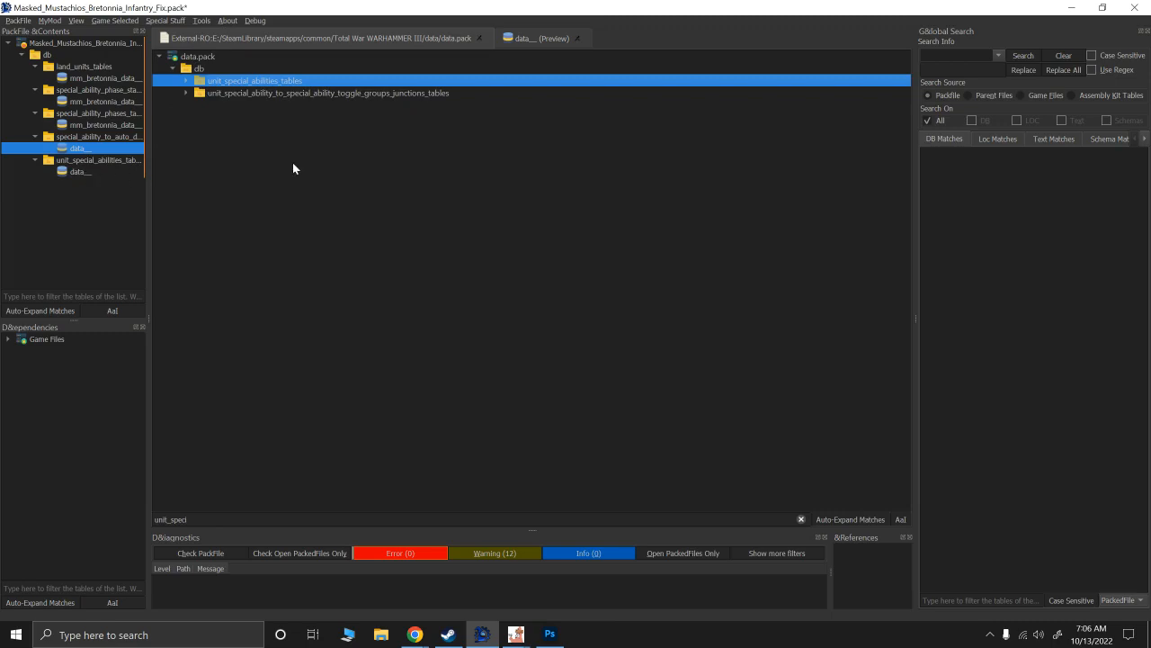
{"action": "left_click", "coordinate": [80, 171]}
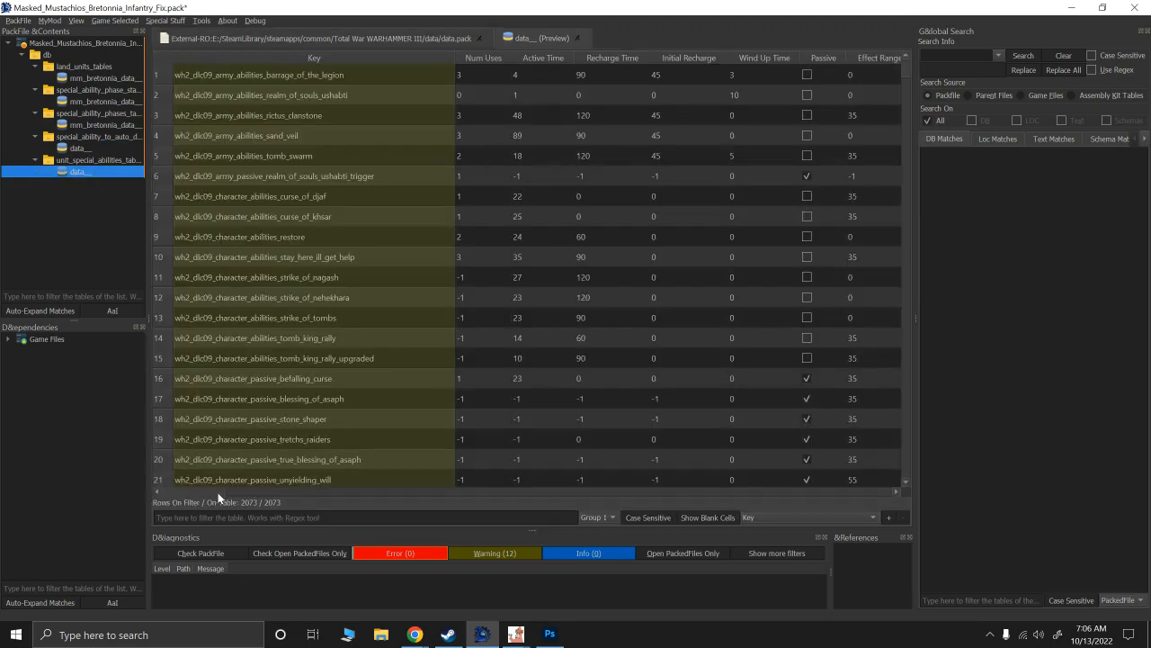
{"action": "left_click_drag", "start_coordinate": [218, 492], "coordinate": [317, 494]}
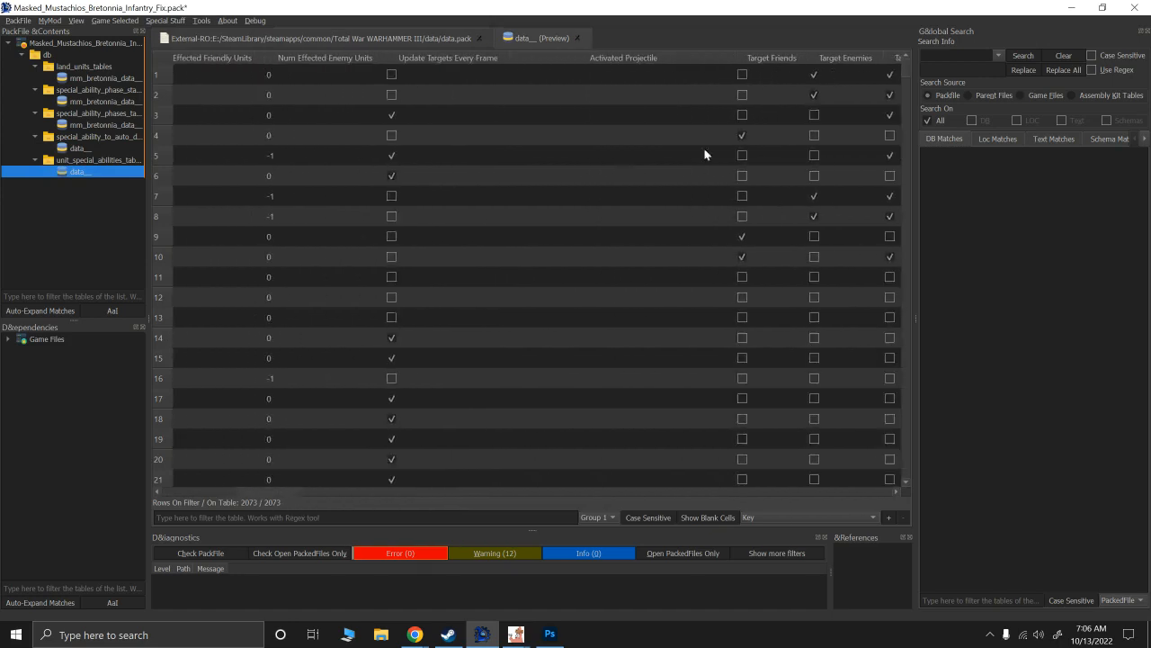
{"action": "left_click_drag", "start_coordinate": [284, 492], "coordinate": [196, 499]}
Filter the unit special abilities table for "icon_of_d" and copy the wh_dlc07_unit_passive_icon_of_devotion key for the auto-deactivate flags table.
{"action": "left_click", "coordinate": [236, 517]}
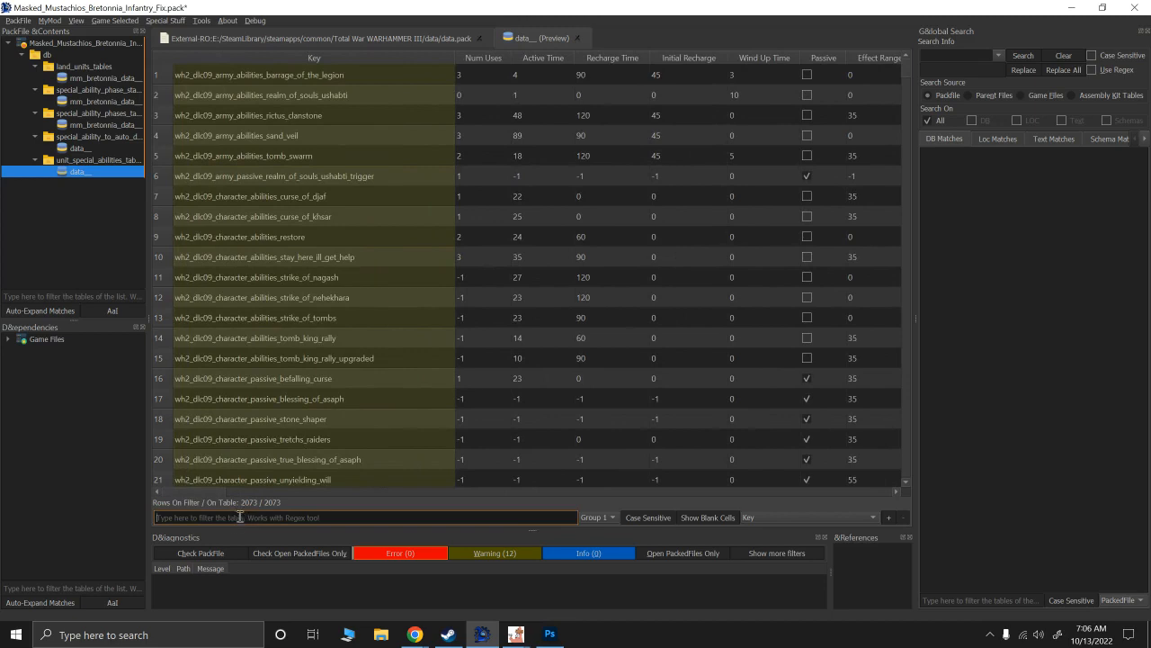
{"action": "type", "text": "Icon"}
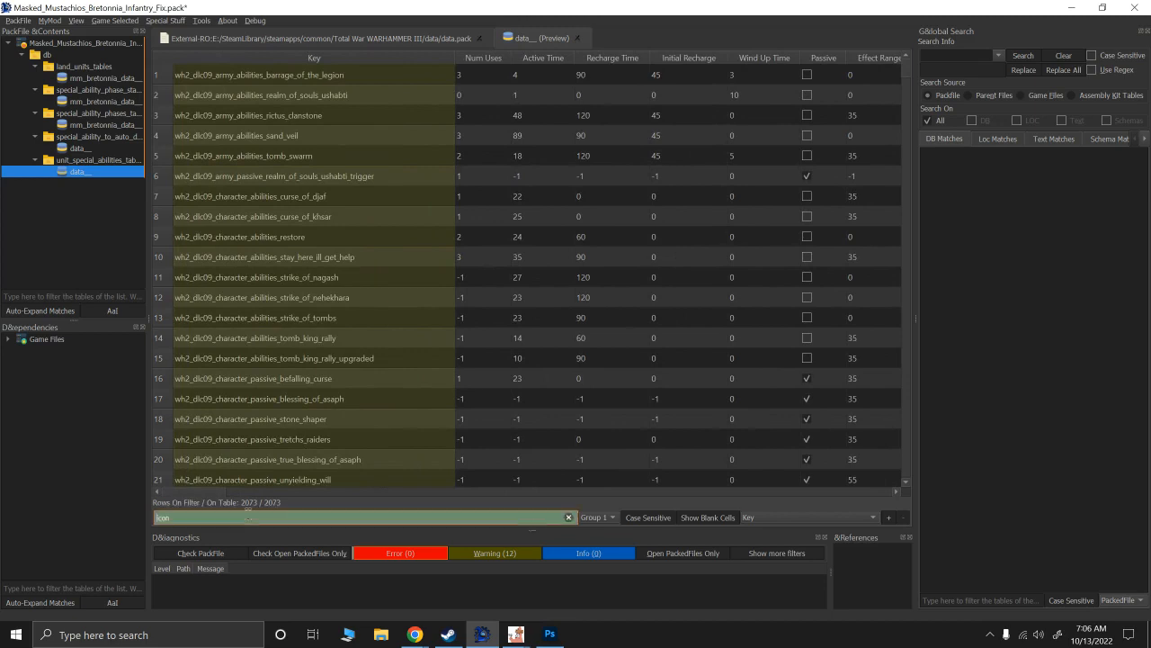
{"action": "type", "text": "_of"}
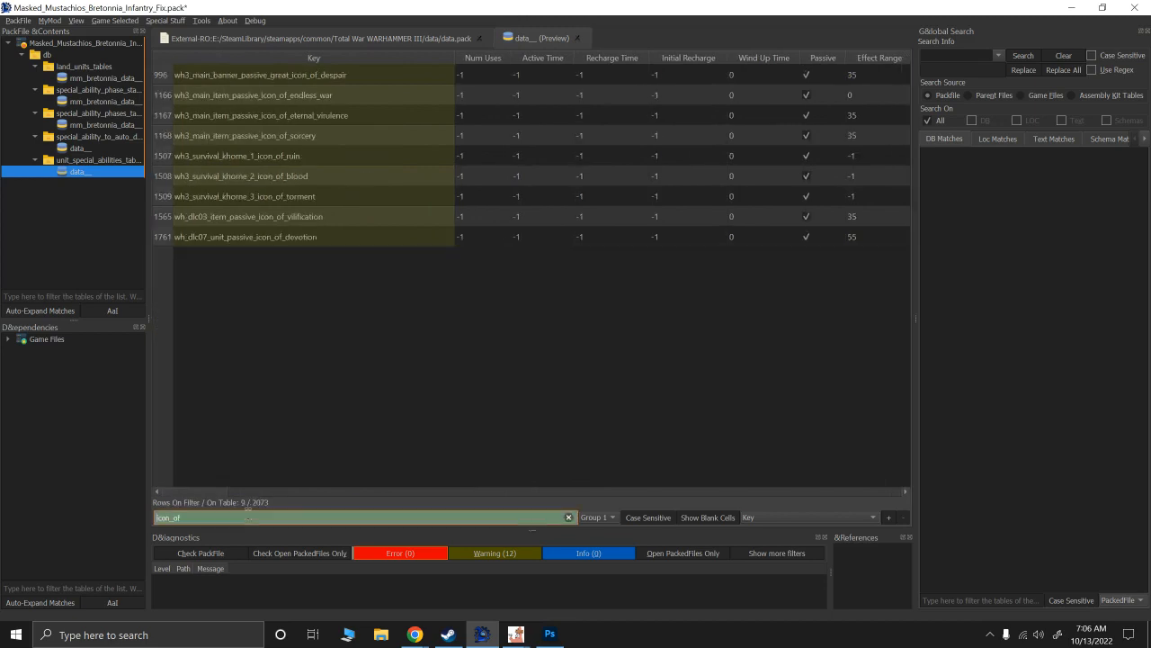
{"action": "type", "text": "_d"}
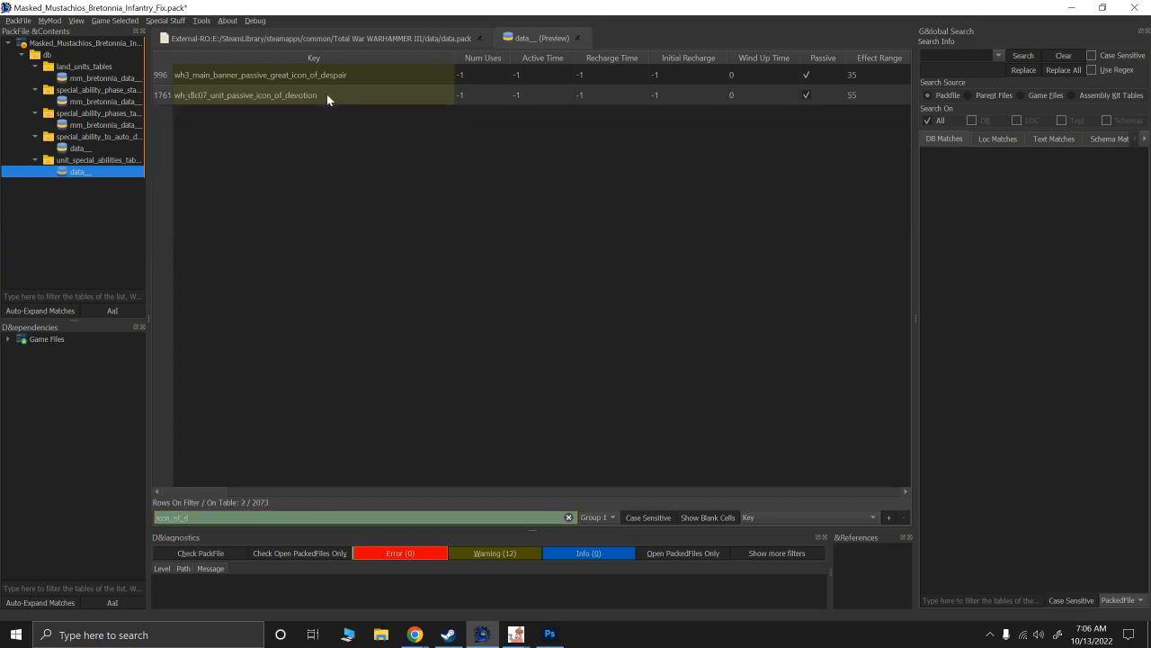
{"action": "left_click", "coordinate": [227, 98]}
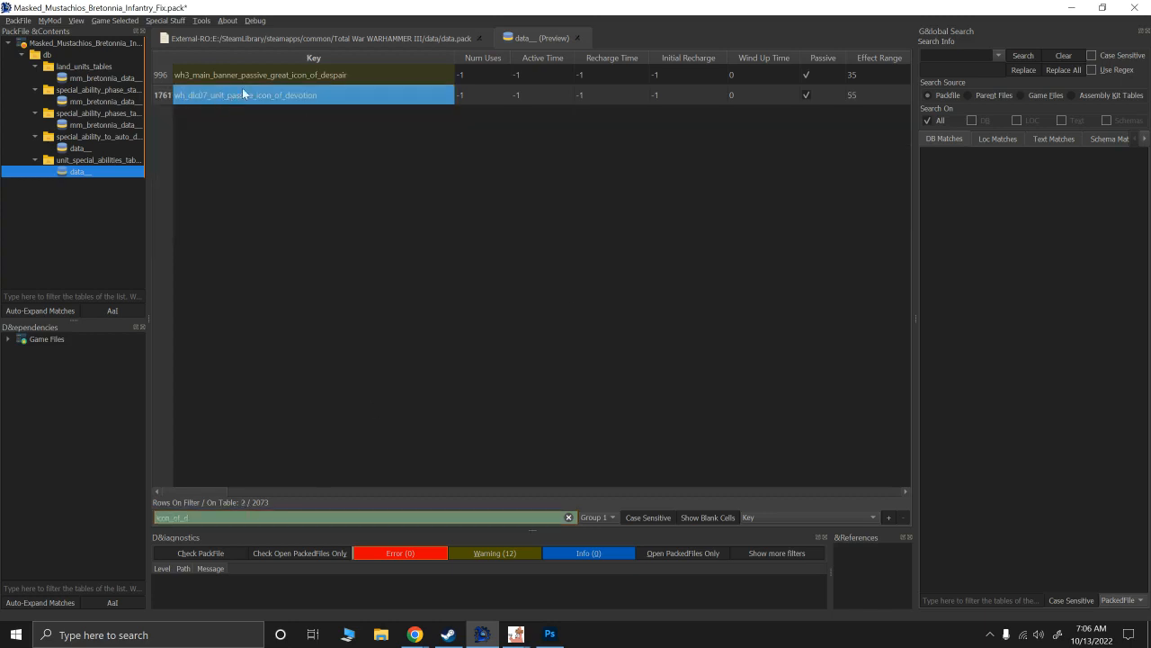
{"action": "left_click", "coordinate": [72, 151]}
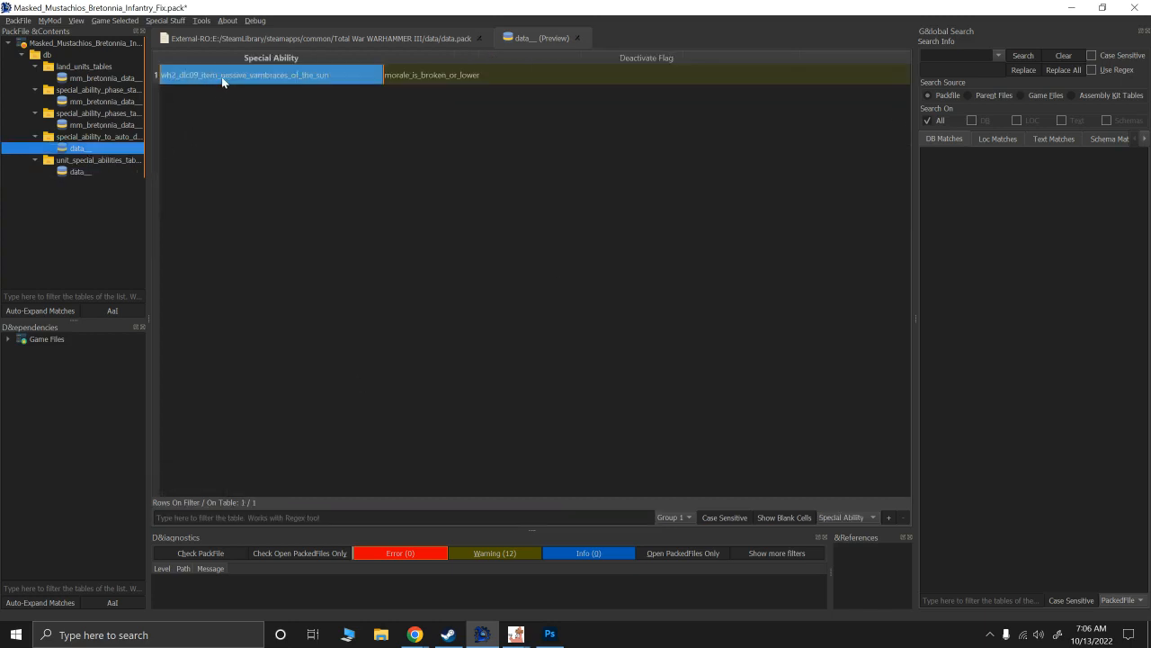
Set the auto-deactivate flags row's Special Ability to wh_dlc07_unit_passive_icon_of_devotion.
{"action": "type", "text": "wh_dlc07_unit_passive_icon_of_devotion"}
{"action": "key", "text": "Return"}
{"action": "left_click", "coordinate": [440, 80]}
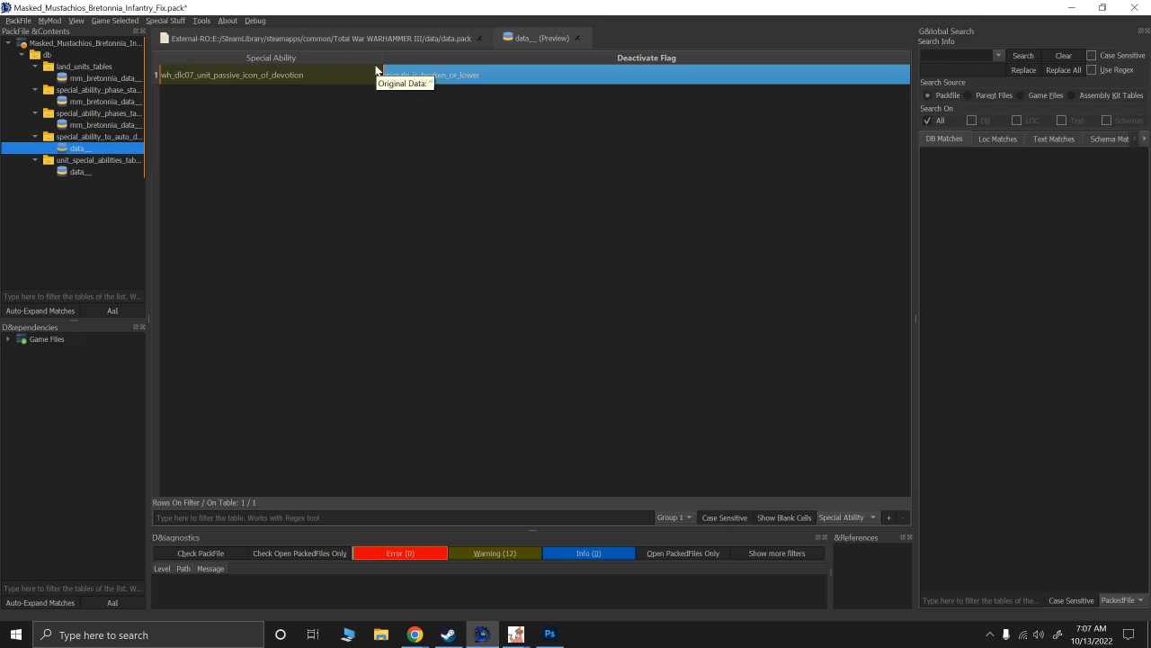
Rename the auto-deactivate flags table in the mod pack to mm_bretonnia_data__.
{"action": "right_click", "coordinate": [79, 151]}
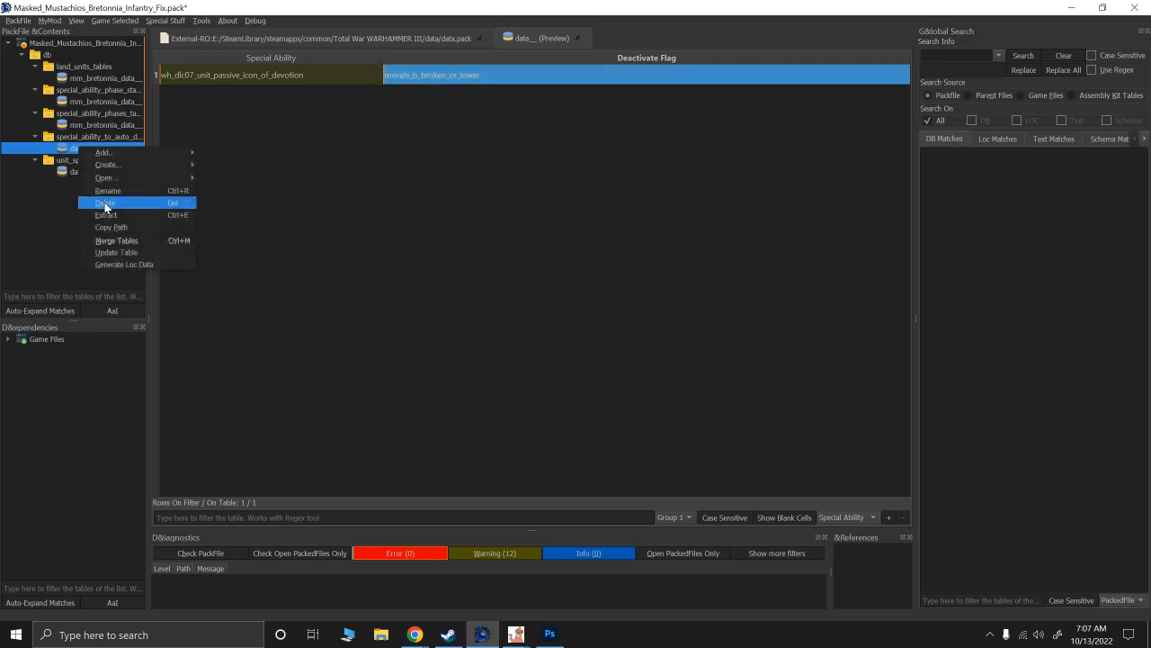
{"action": "left_click", "coordinate": [90, 188]}
{"action": "left_click", "coordinate": [410, 359]}
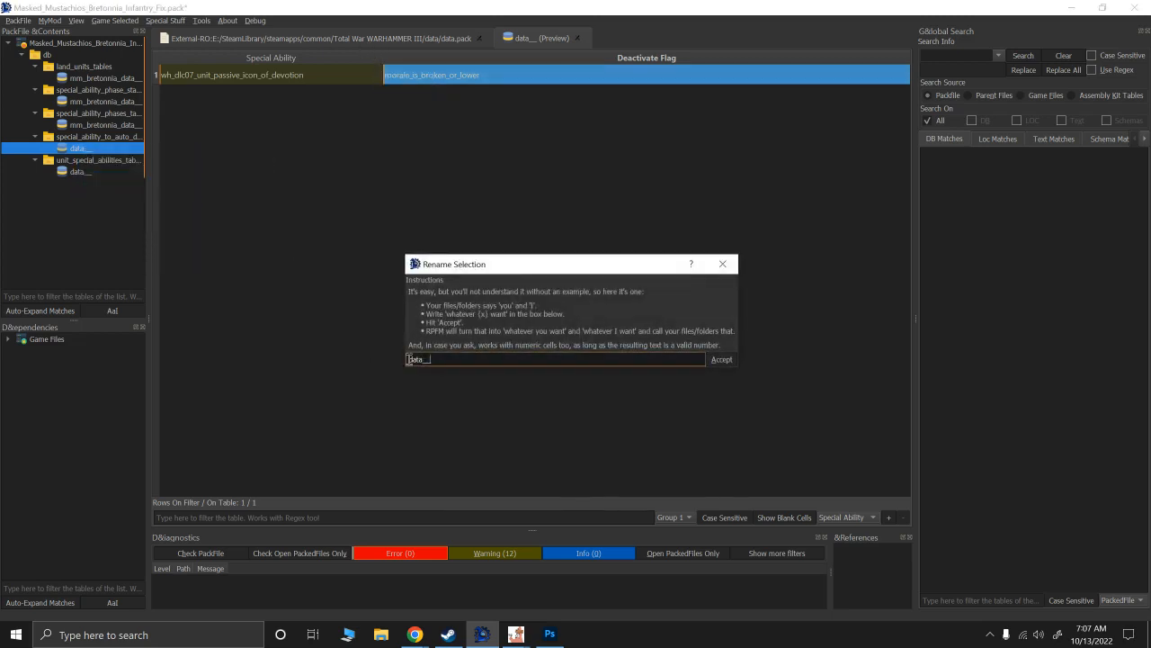
{"action": "type", "text": "mm_"}
{"action": "type", "text": "breto"}
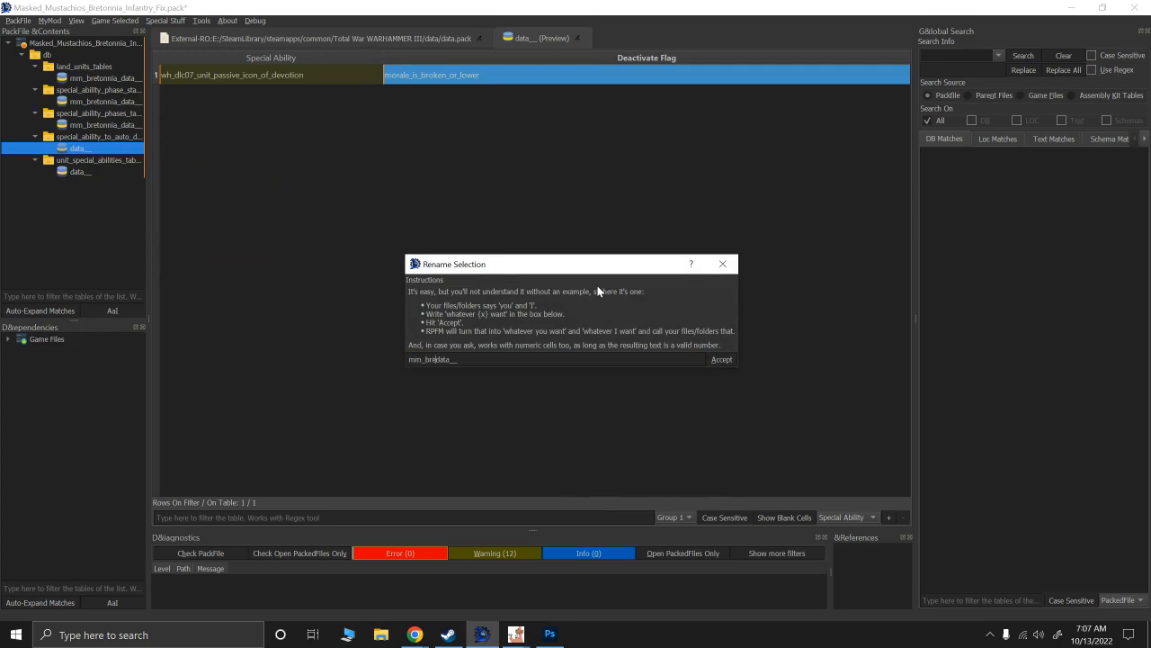
{"action": "type", "text": "nnia_"}
{"action": "key", "text": "Return"}
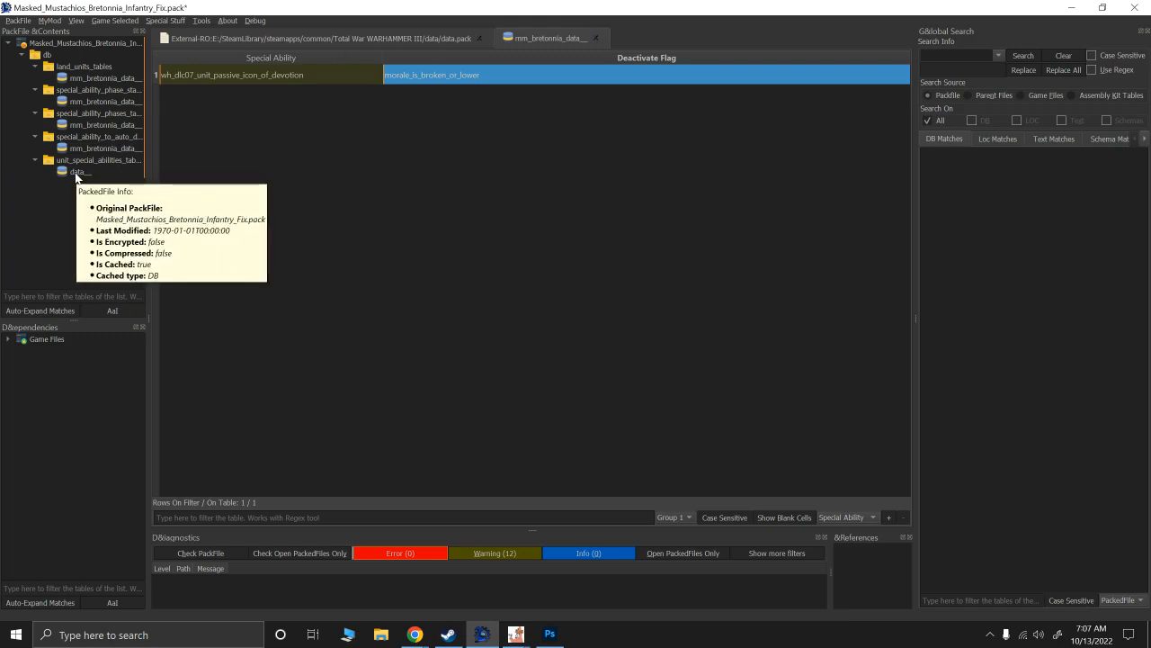
Replace the data.pack filter with "special_ability_to_inv" and expand the db folder to show the matching tables.
{"action": "left_click", "coordinate": [287, 39]}
{"action": "left_click", "coordinate": [204, 521]}
{"action": "double_click", "coordinate": [202, 520]}
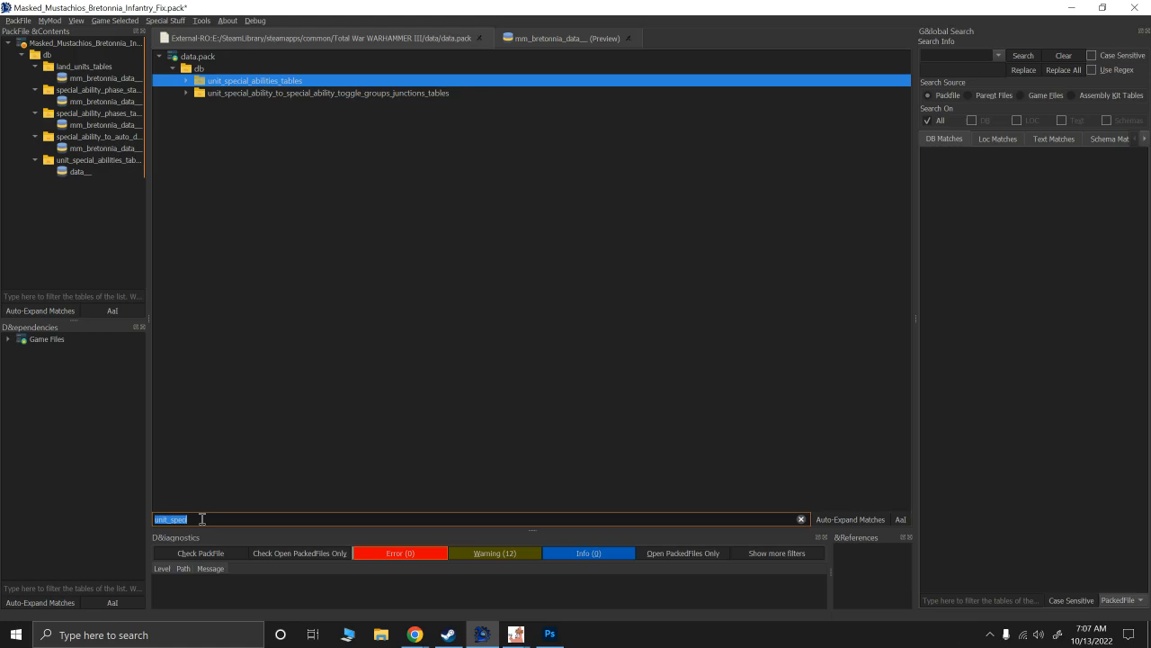
{"action": "type", "text": "speciall_"}
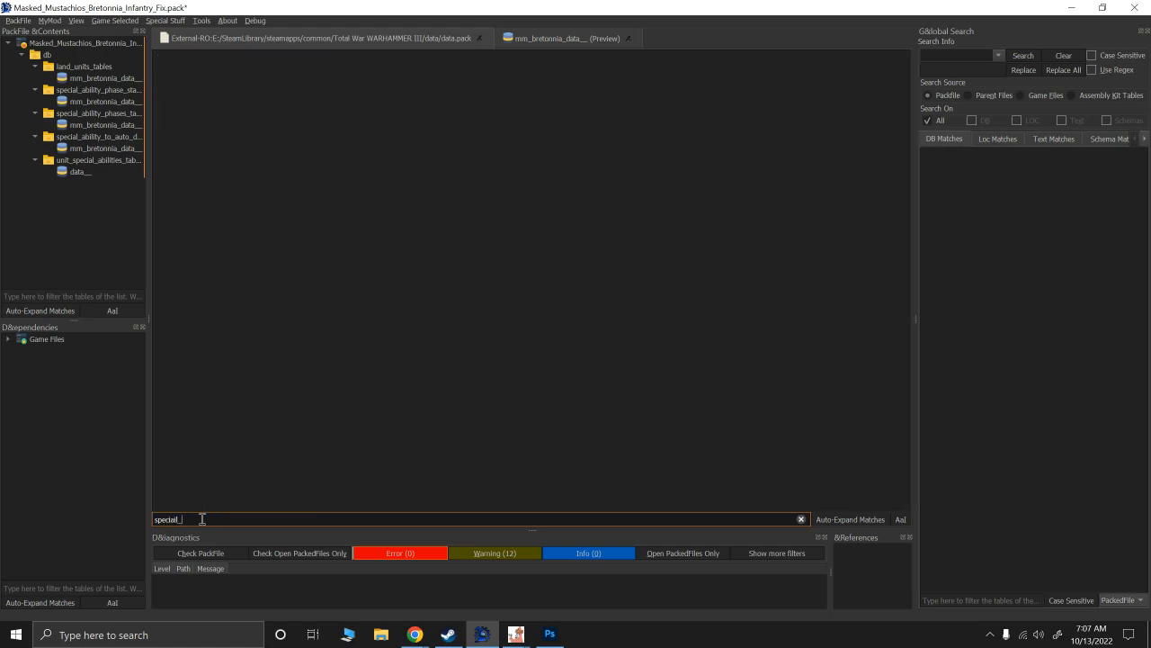
{"action": "type", "text": "abilit"}
{"action": "key", "text": "BackSpace"}
{"action": "key", "text": "BackSpace"}
{"action": "key", "text": "BackSpace"}
{"action": "key", "text": "BackSpace"}
{"action": "key", "text": "BackSpace"}
{"action": "key", "text": "BackSpace"}
{"action": "key", "text": "BackSpace"}
{"action": "key", "text": "BackSpace"}
{"action": "key", "text": "BackSpace"}
{"action": "type", "text": "l_ability_to_inv"}
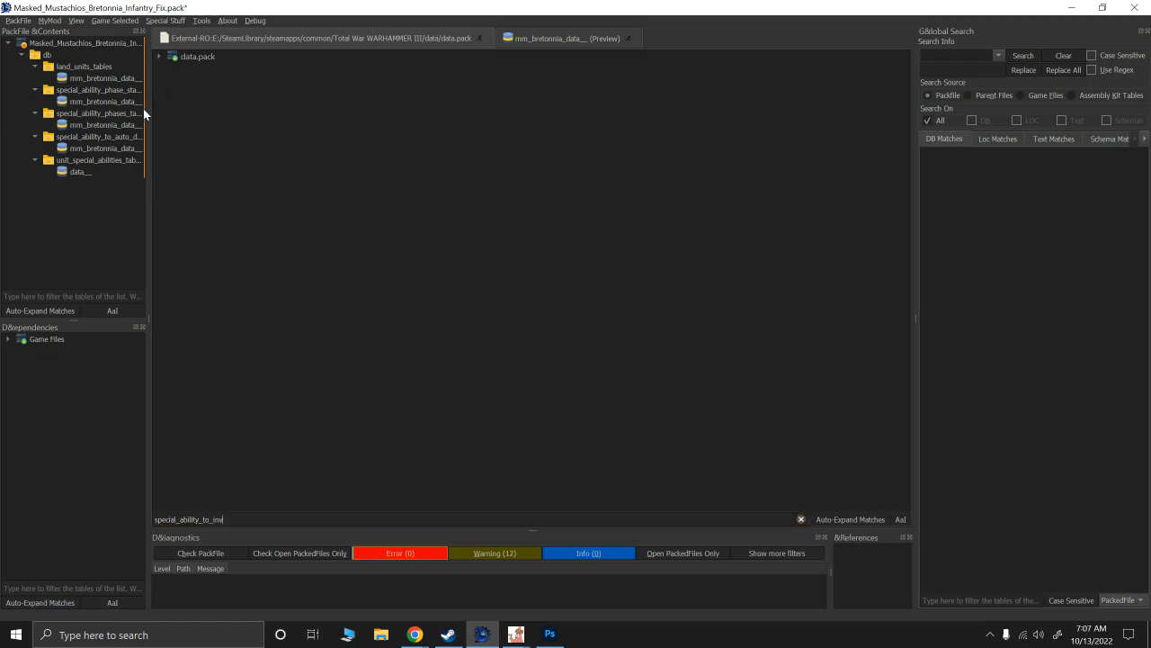
{"action": "left_click", "coordinate": [158, 57]}
{"action": "left_click", "coordinate": [173, 69]}
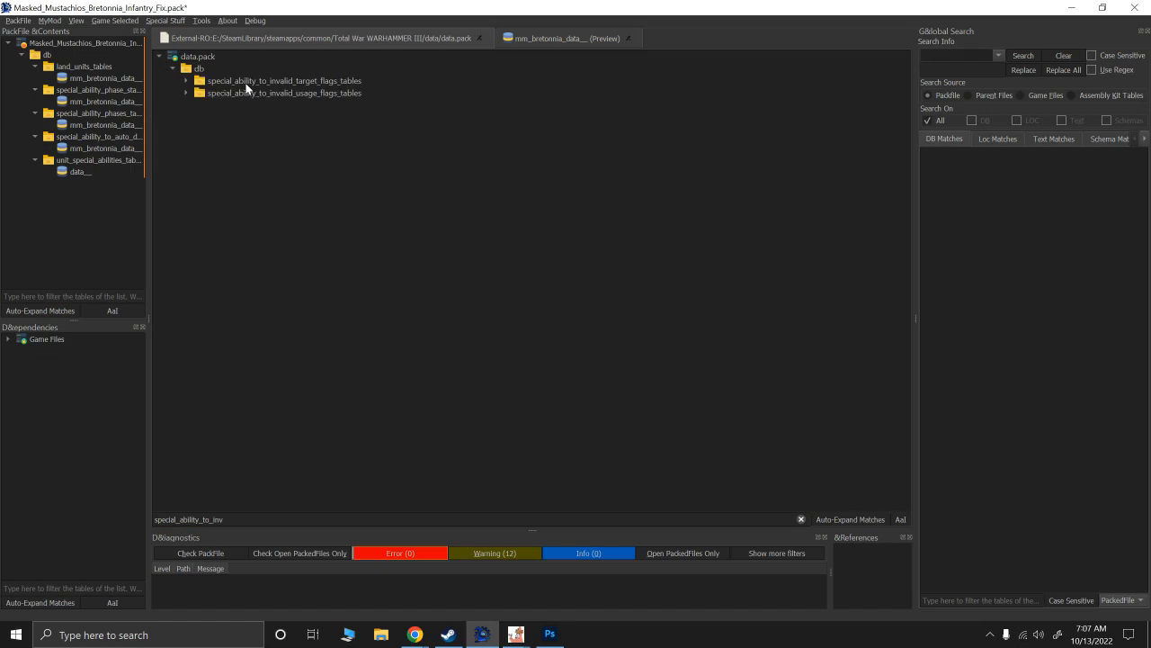
Import special_ability_to_invalid_target_flags_tables into the mod pack and open its data__ table.
{"action": "left_click_drag", "start_coordinate": [245, 82], "coordinate": [97, 162]}
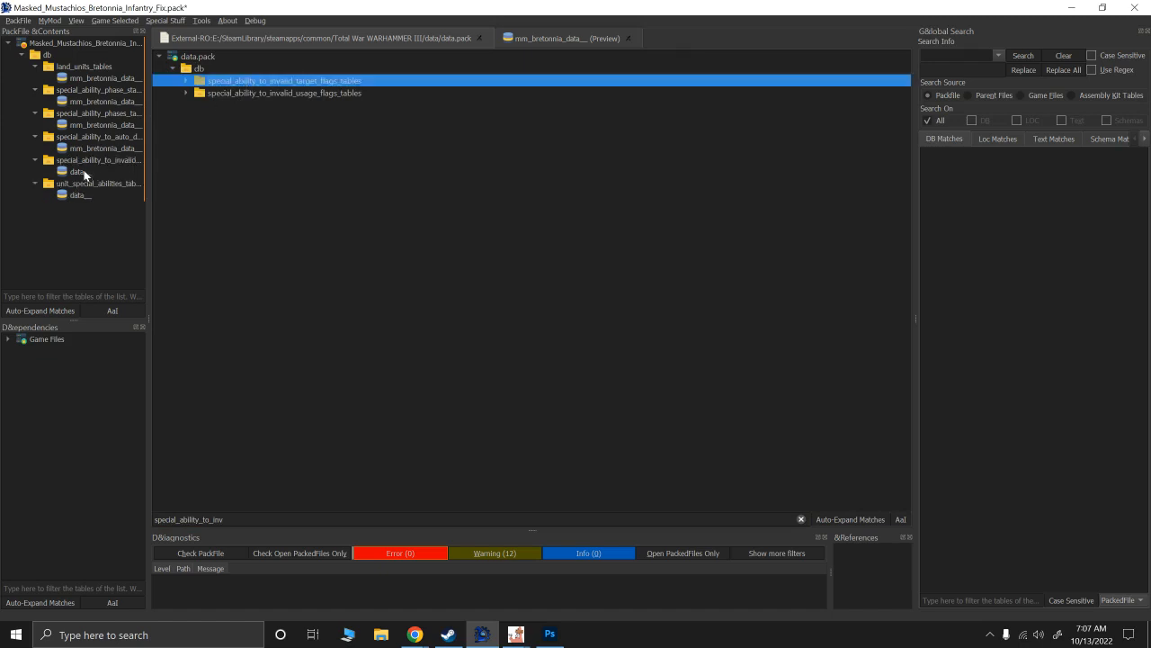
{"action": "left_click", "coordinate": [86, 172]}
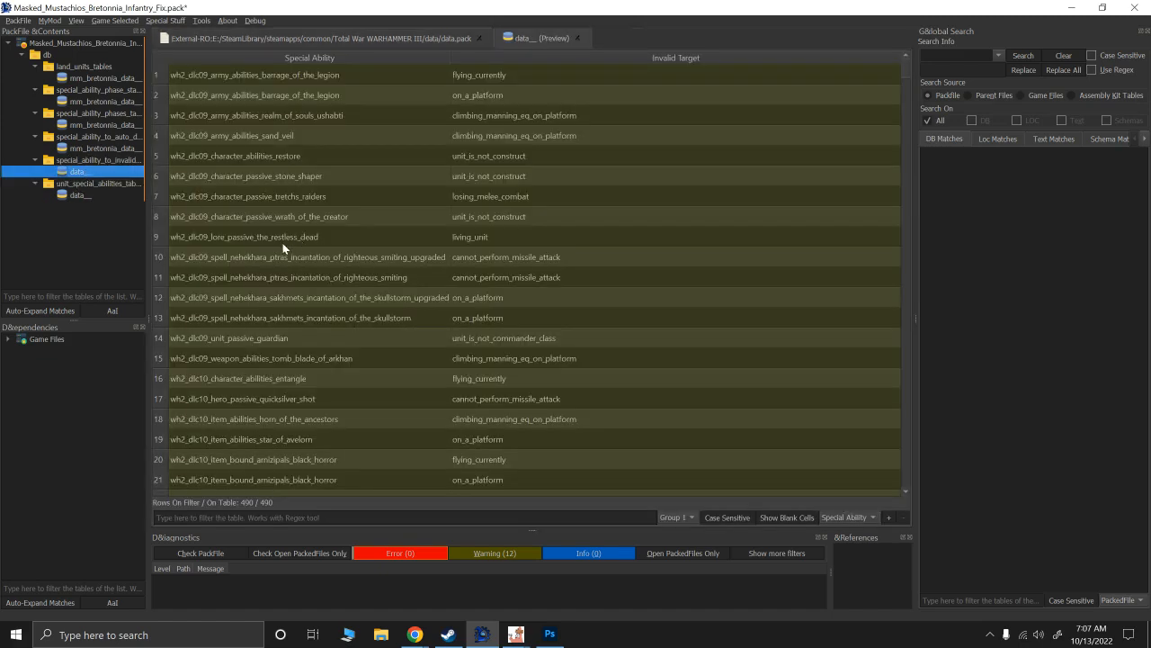
{"action": "left_click", "coordinate": [222, 515]}
Reduce the invalid target flags table to one pasted row, a copy of wh2_dlc09_army_abilities_barrage_of_the_legion with flying_currently.
{"action": "left_click", "coordinate": [154, 74]}
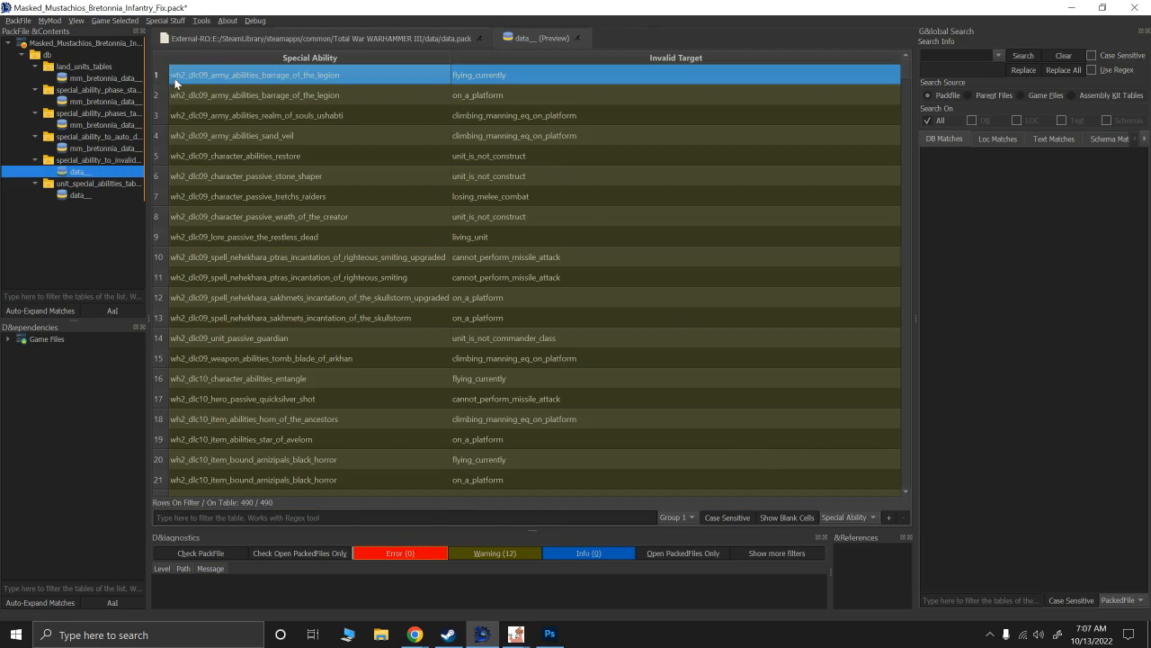
{"action": "left_click", "coordinate": [275, 156]}
{"action": "key", "text": "ctrl+a"}
{"action": "key", "text": "ctrl+Delete"}
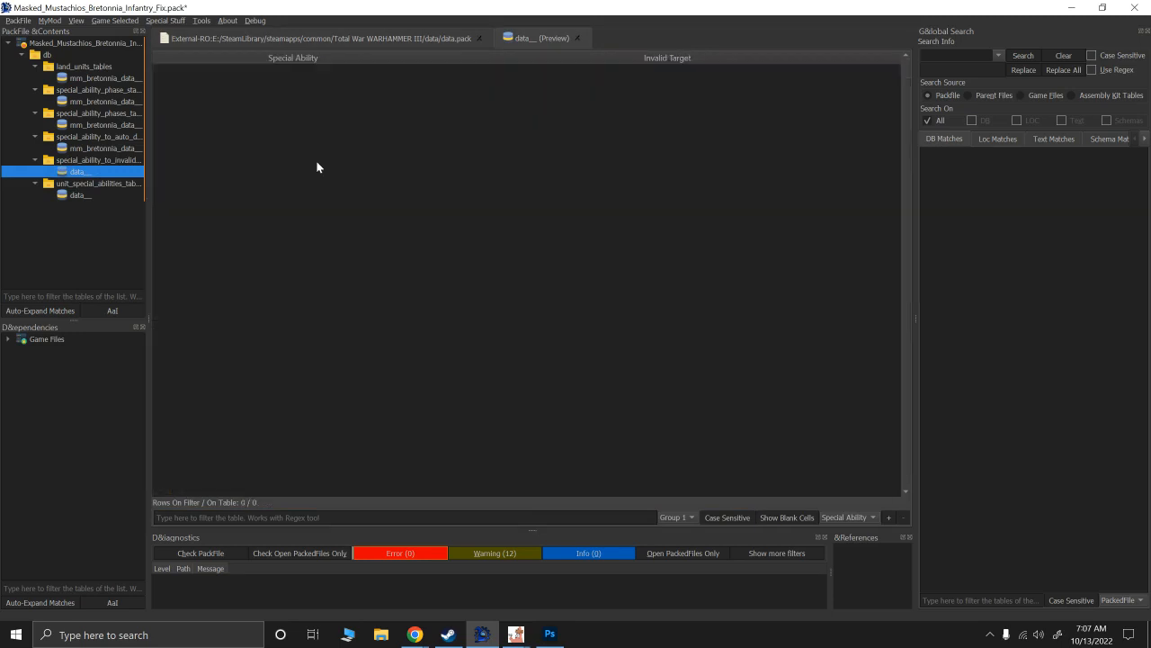
{"action": "right_click", "coordinate": [317, 161]}
{"action": "left_click", "coordinate": [350, 171]}
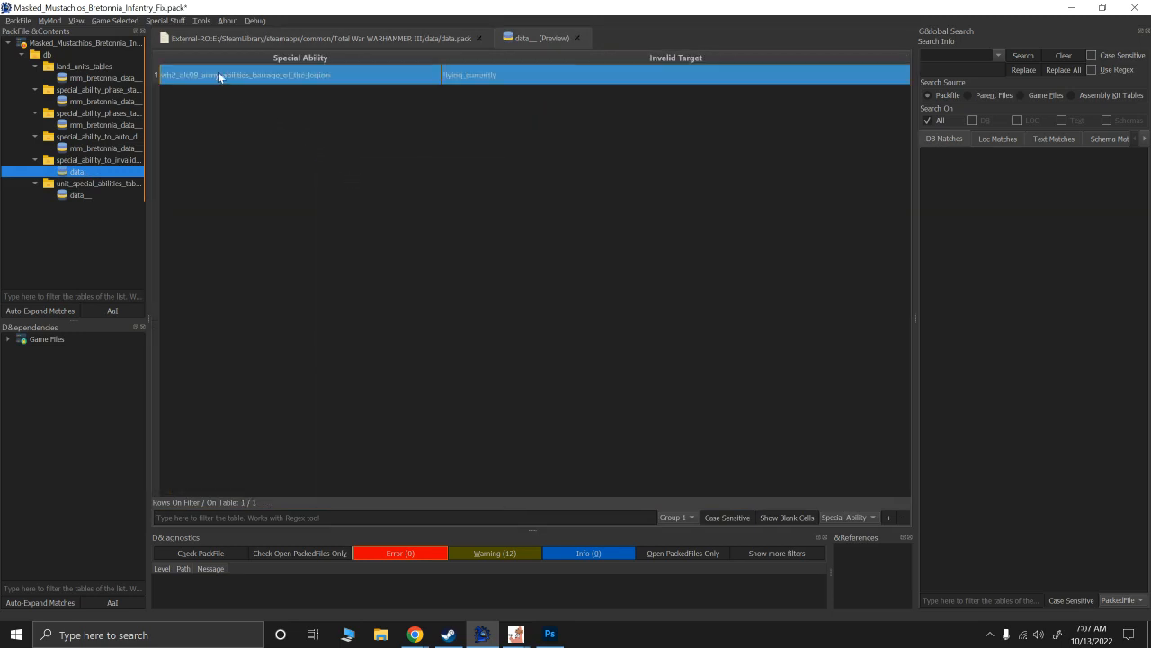
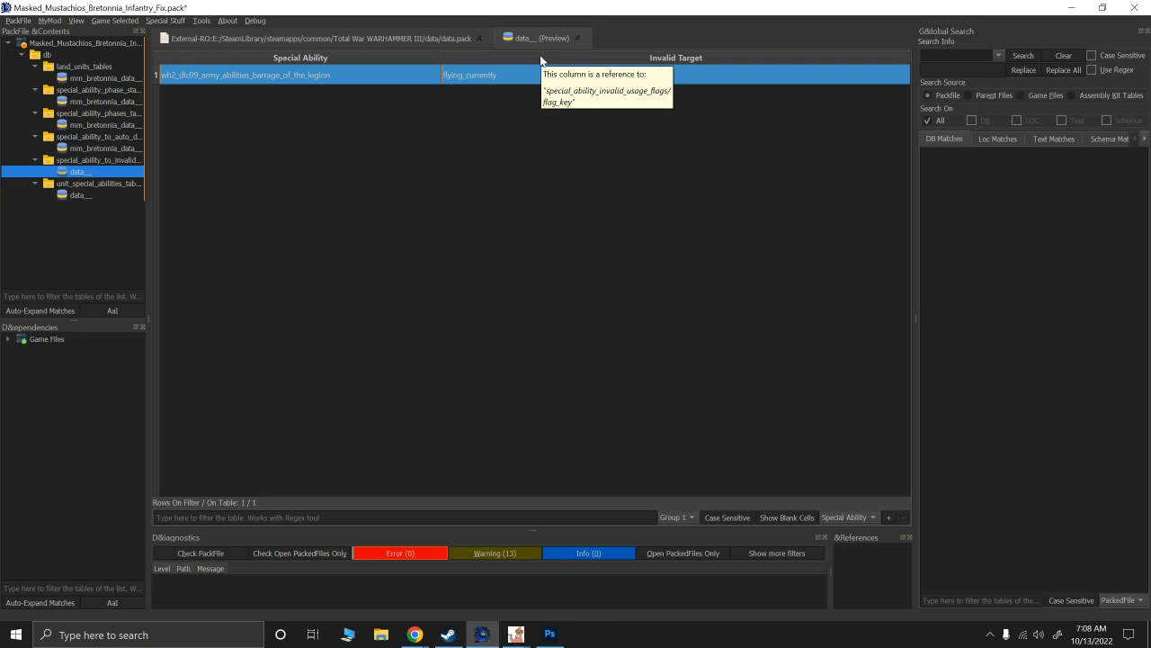
Change the data.pack filter to "special_ability_invali" to find the table that defines the invalid usage flags.
{"action": "left_click", "coordinate": [437, 36]}
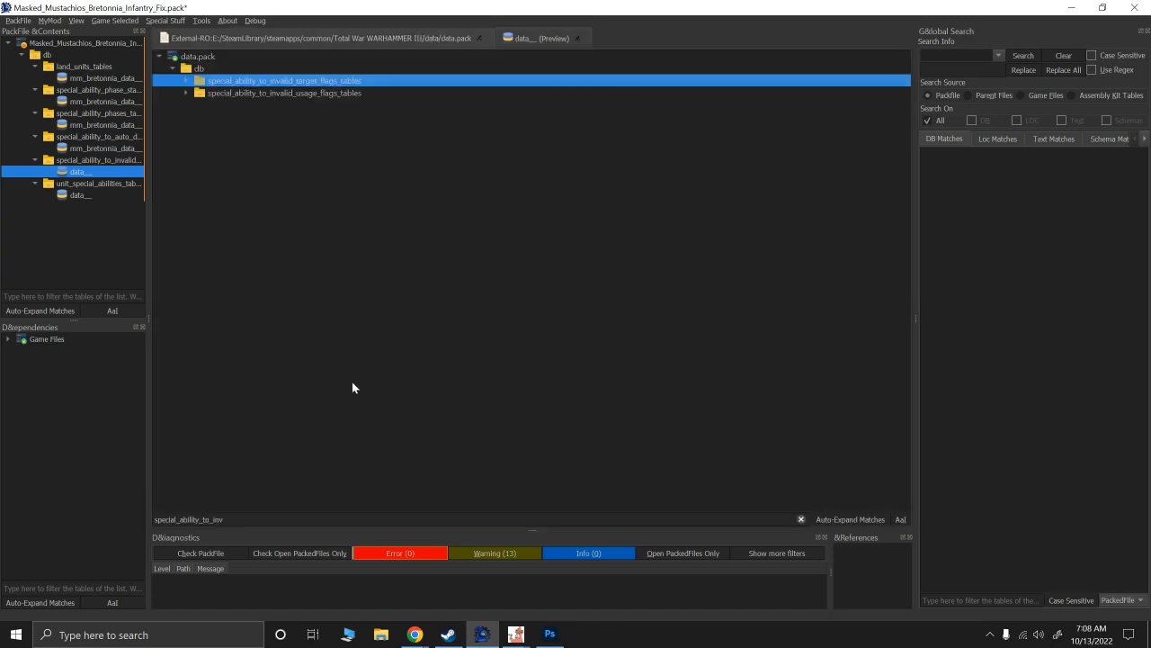
{"action": "left_click", "coordinate": [234, 522]}
{"action": "left_click_drag", "start_coordinate": [234, 522], "coordinate": [202, 520]}
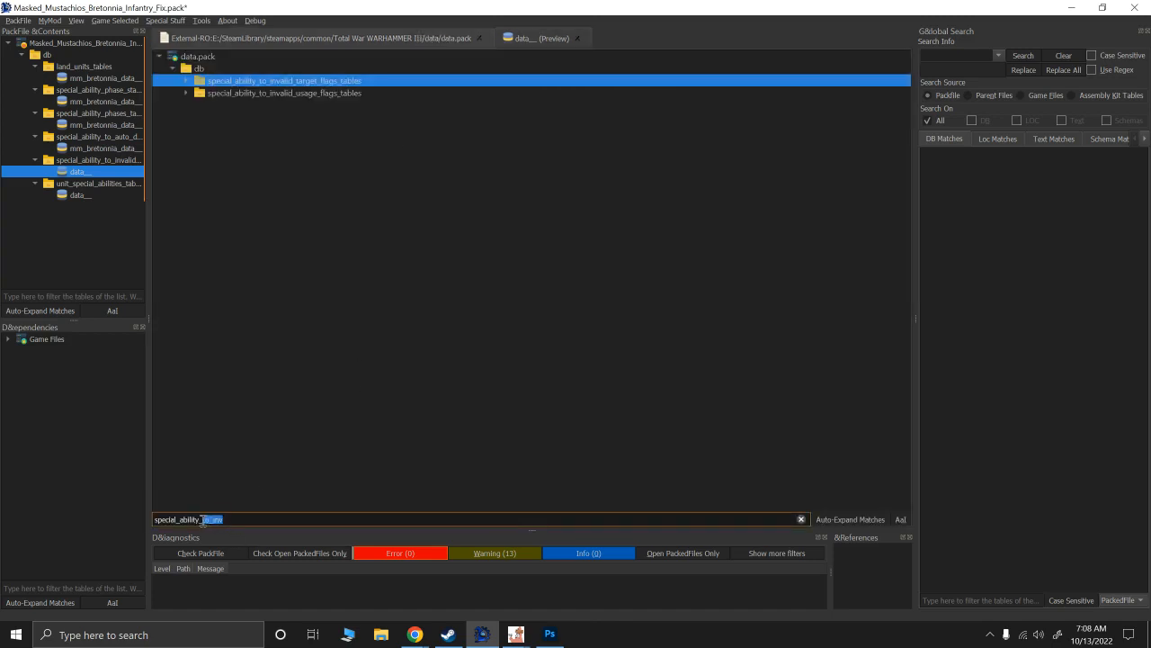
{"action": "type", "text": "in"}
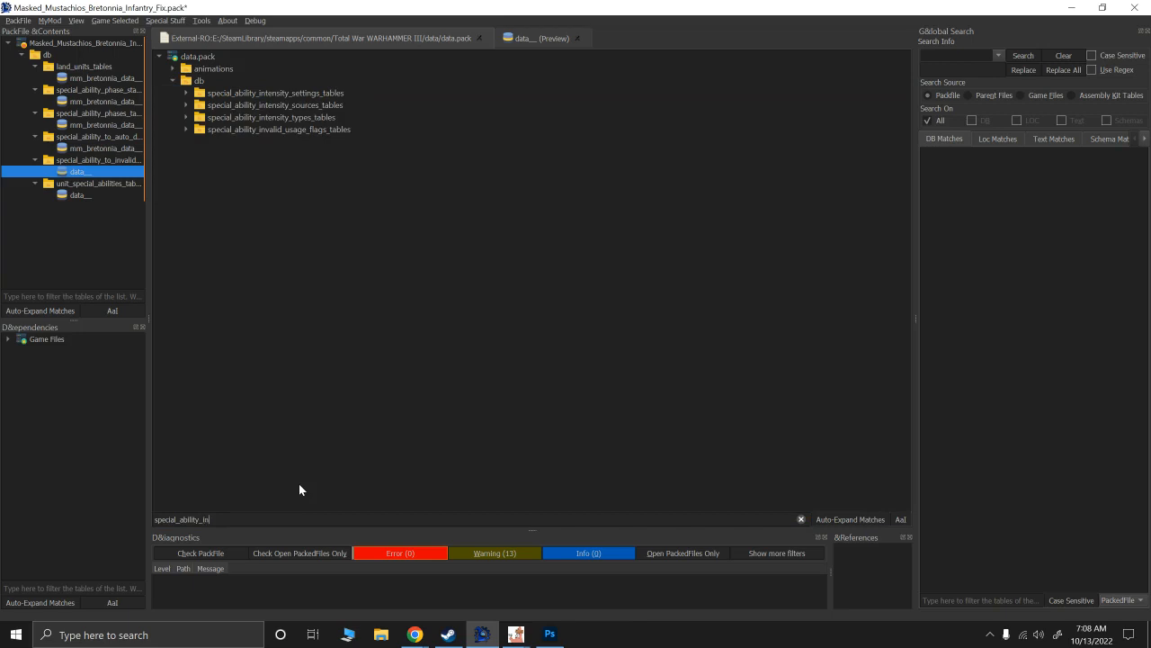
{"action": "type", "text": "vali"}
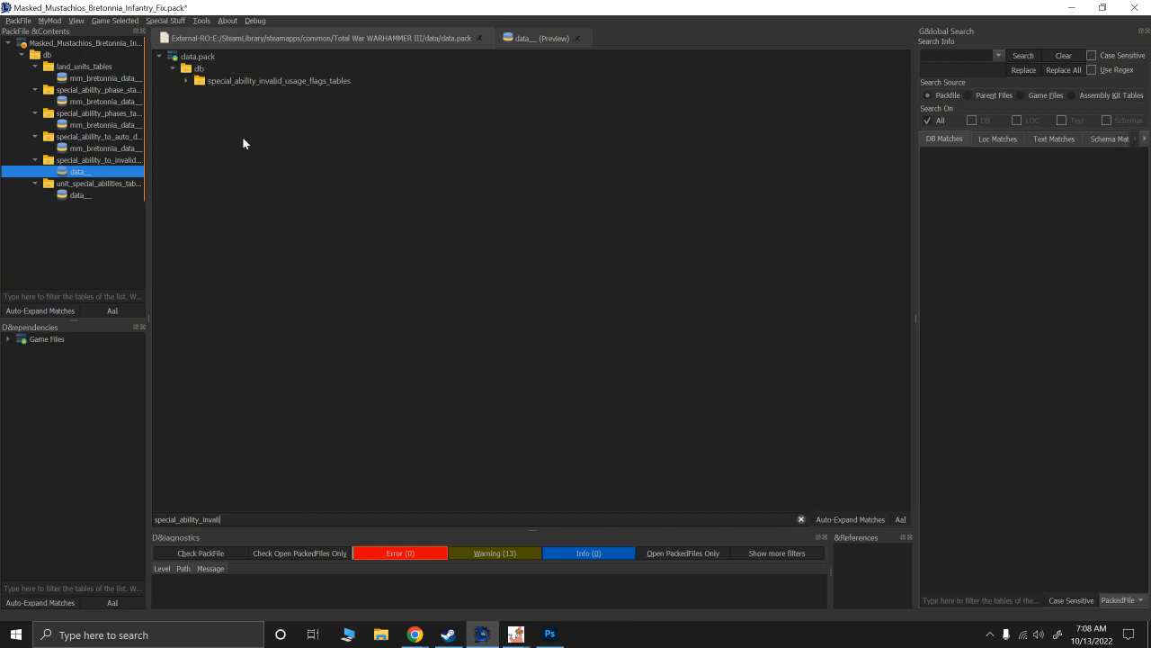
Import special_ability_invalid_usage_flags_tables into the mod pack and open its data__ table.
{"action": "left_click", "coordinate": [254, 83]}
{"action": "double_click", "coordinate": [254, 82]}
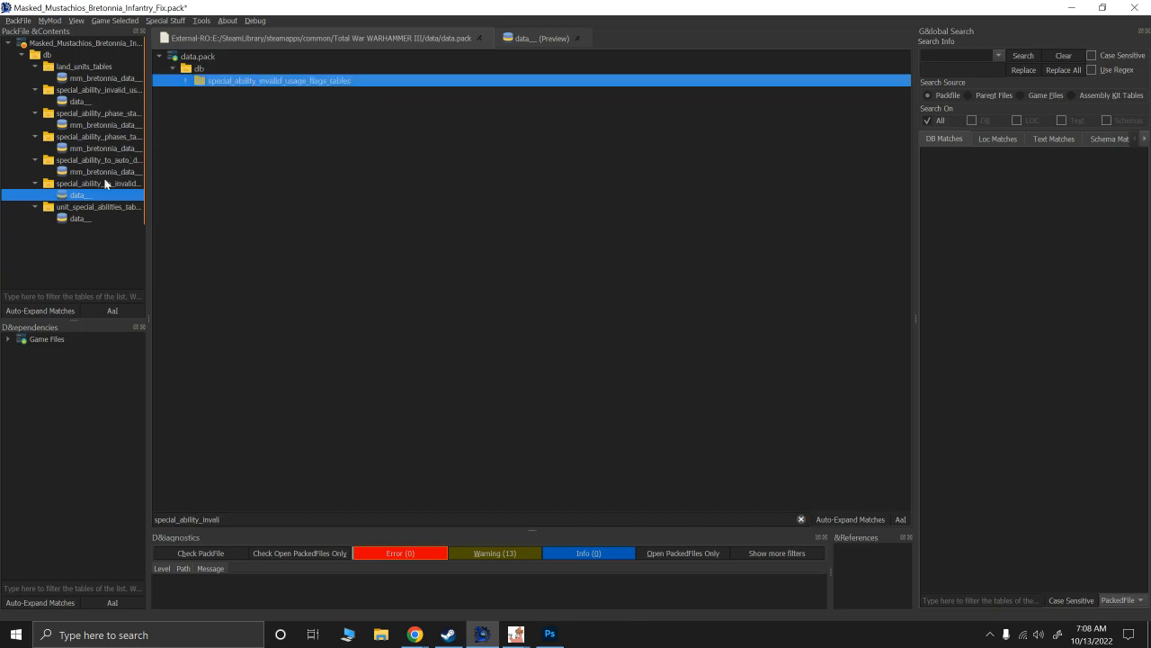
{"action": "left_click", "coordinate": [82, 102]}
{"action": "left_click", "coordinate": [226, 517]}
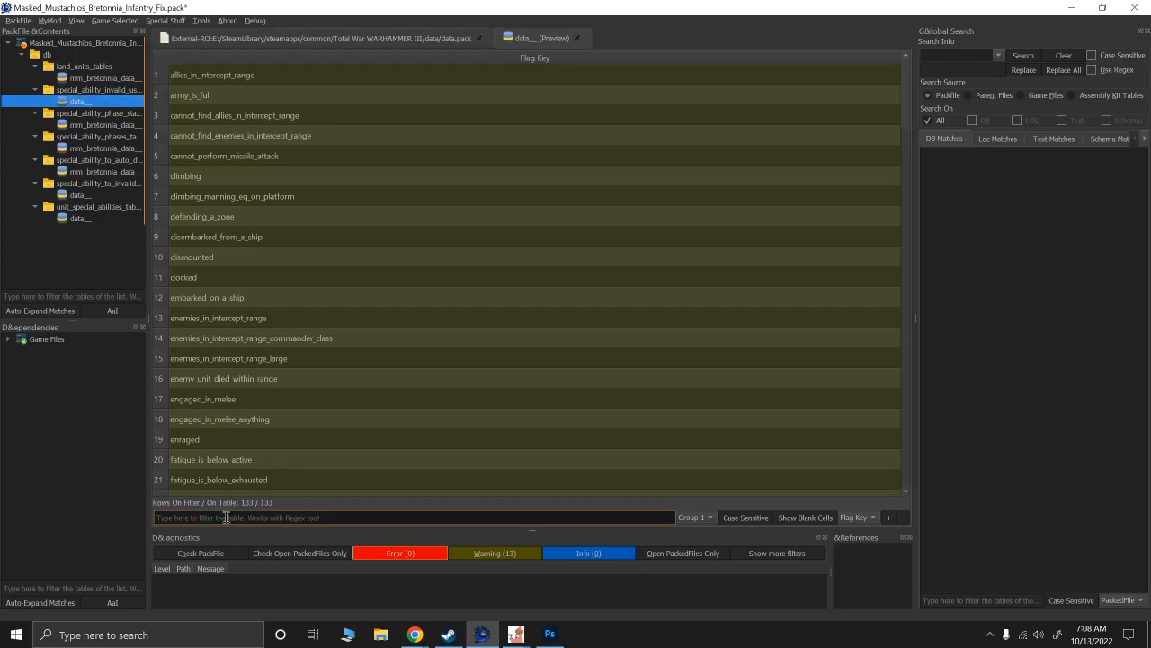
{"action": "type", "text": "mm_"}
{"action": "key", "text": "BackSpace"}
{"action": "key", "text": "BackSpace"}
{"action": "key", "text": "BackSpace"}
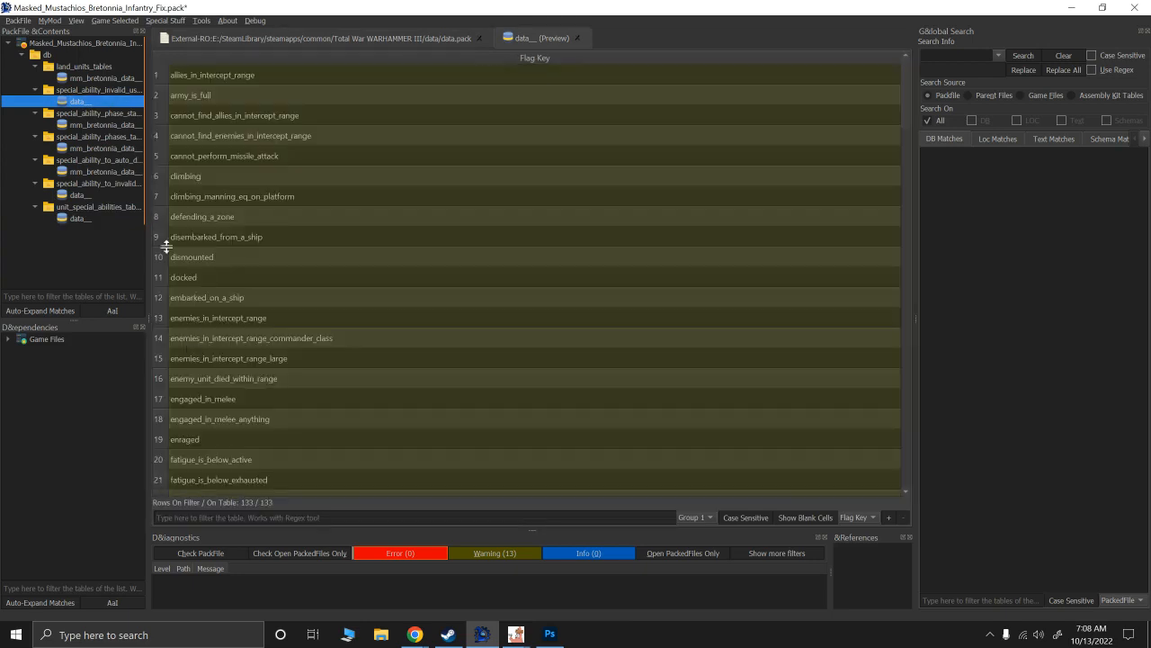
Set the invalid target row's Special Ability to wh_dlc07_unit_passive_icon_of_devotion from the unit special abilities table, and add a second row with the same key.
{"action": "left_click", "coordinate": [81, 194]}
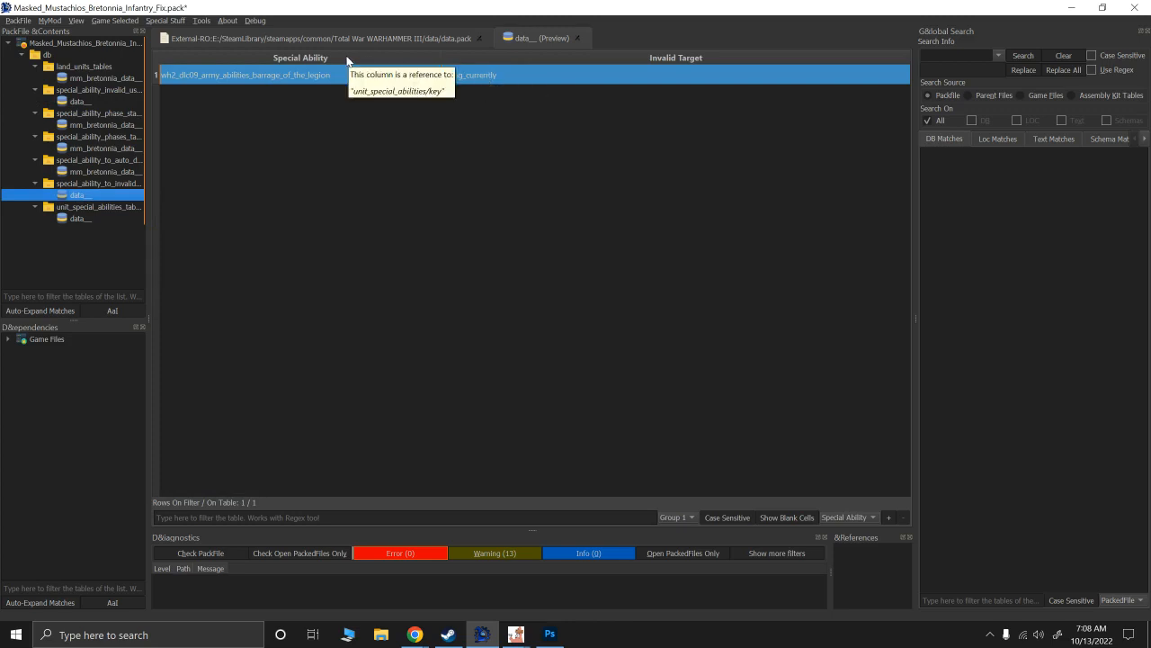
{"action": "left_click", "coordinate": [88, 218]}
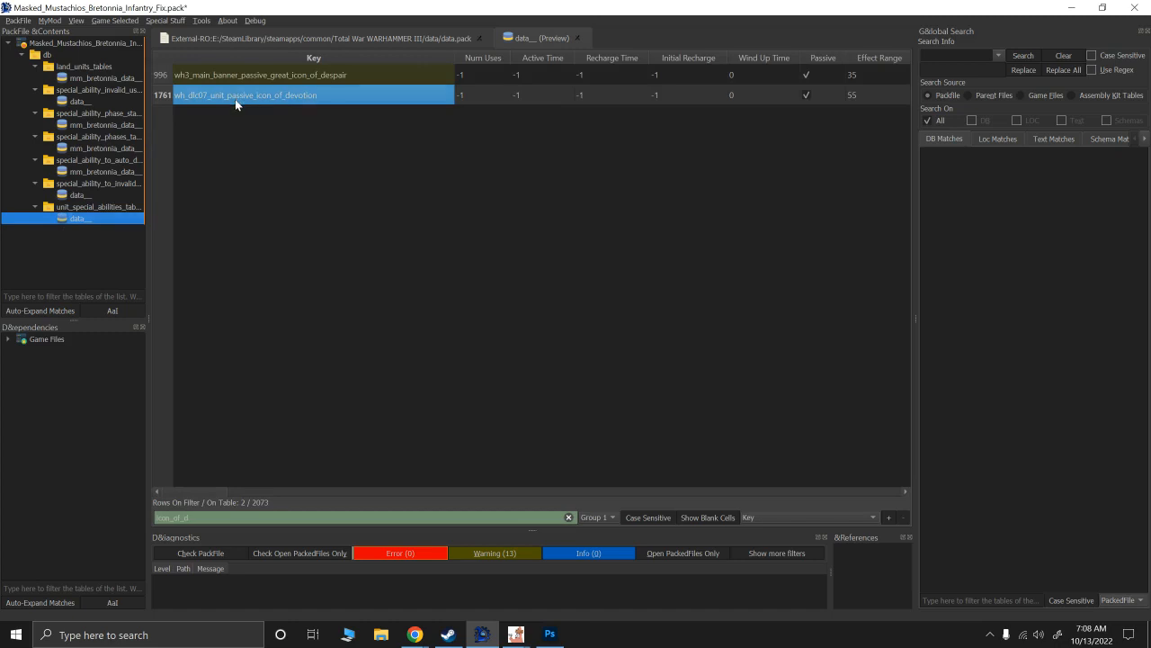
{"action": "left_click", "coordinate": [78, 195]}
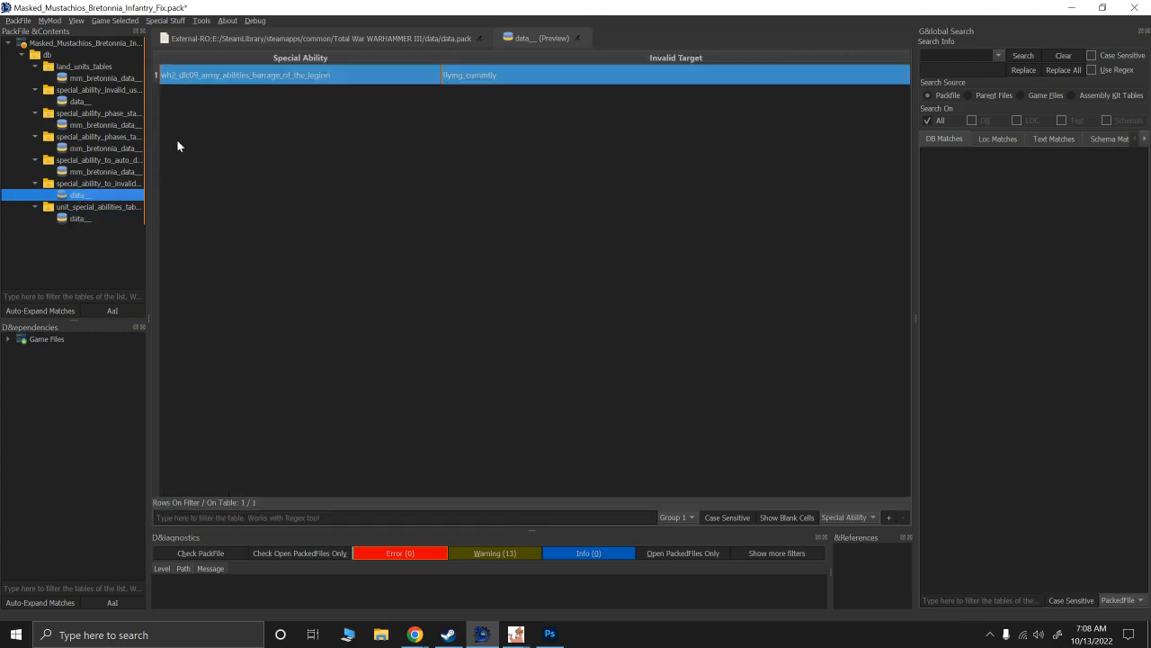
{"action": "left_click", "coordinate": [201, 78]}
{"action": "type", "text": "wh_dlc07_unit_passive_icon_of_devotion"}
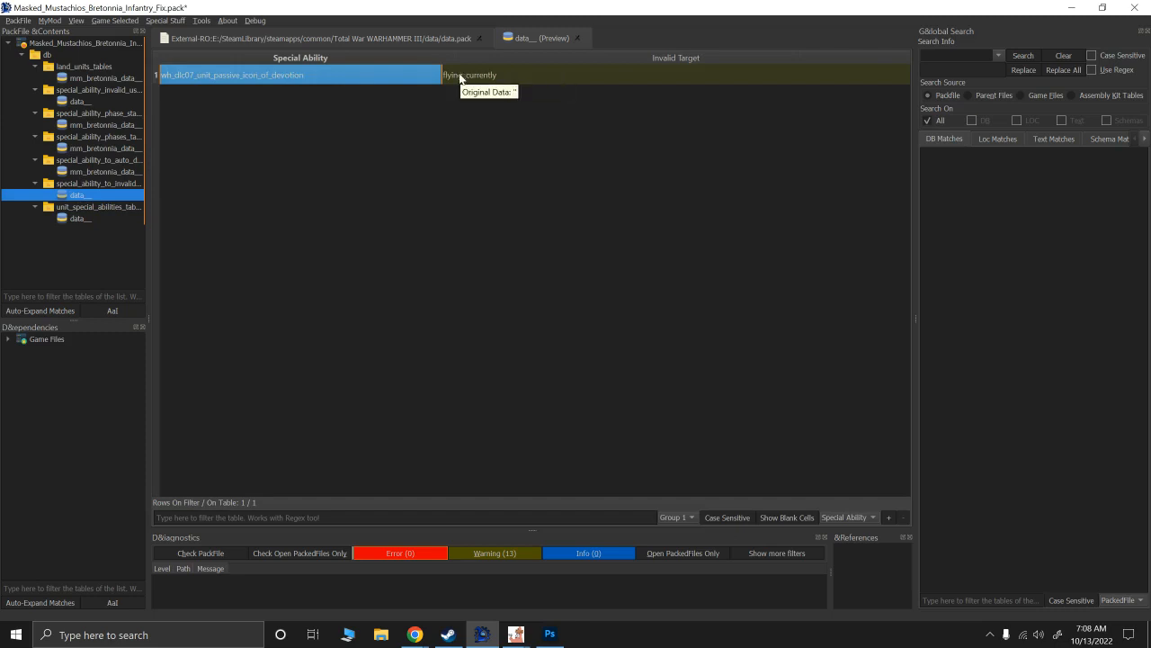
{"action": "right_click", "coordinate": [302, 118]}
{"action": "left_click", "coordinate": [310, 120]}
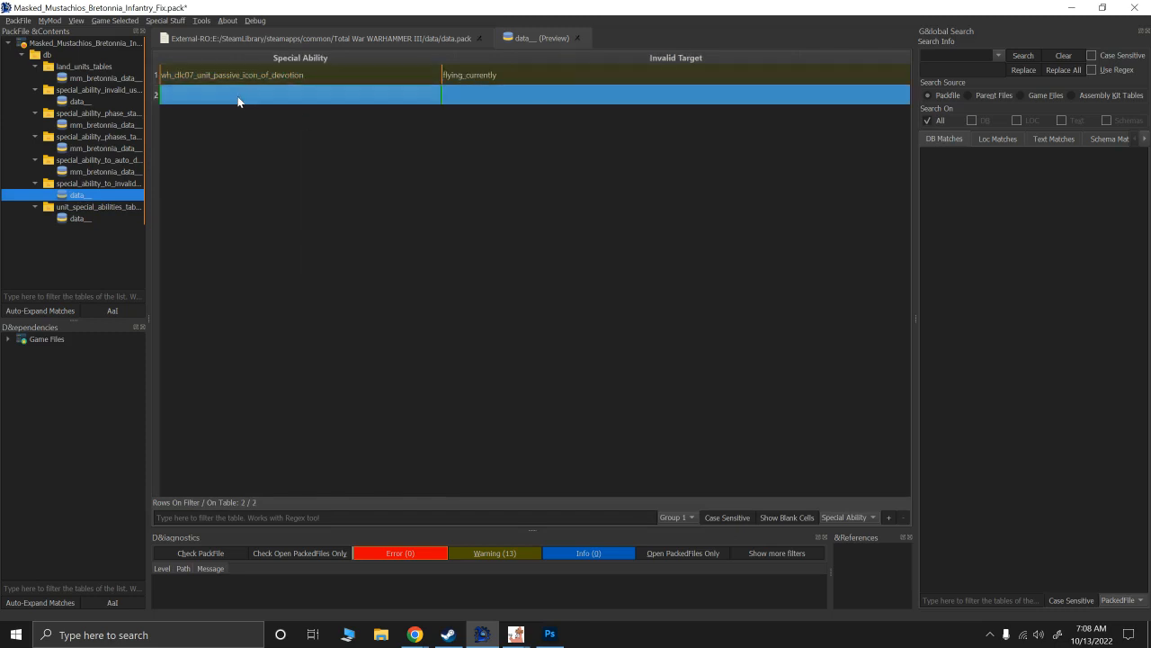
Filter the invalid usage flags for "comm" and enter unit_is_commander_class as the second row's Invalid Target.
{"action": "left_click", "coordinate": [79, 101]}
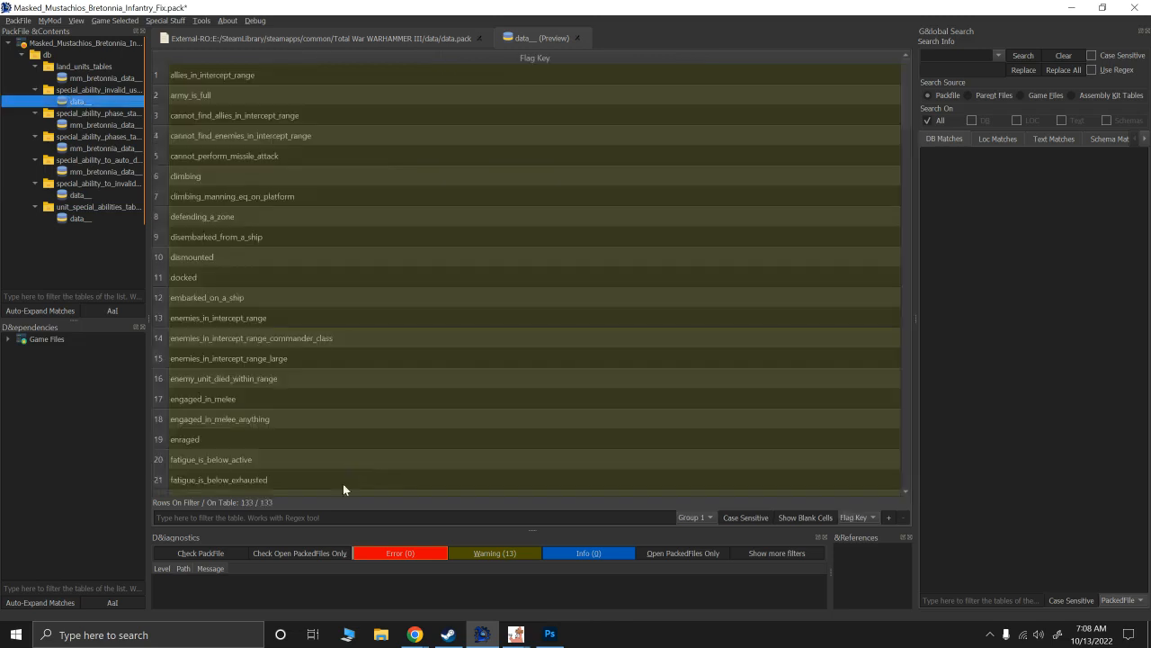
{"action": "left_click", "coordinate": [265, 516]}
{"action": "type", "text": "com"}
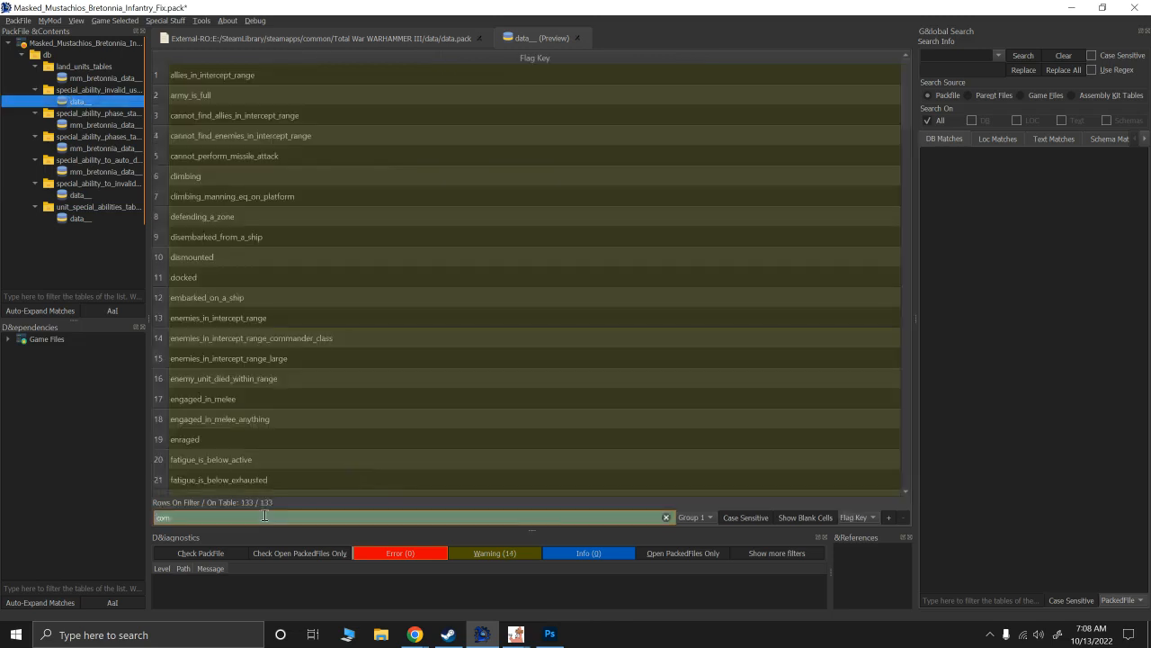
{"action": "type", "text": "m"}
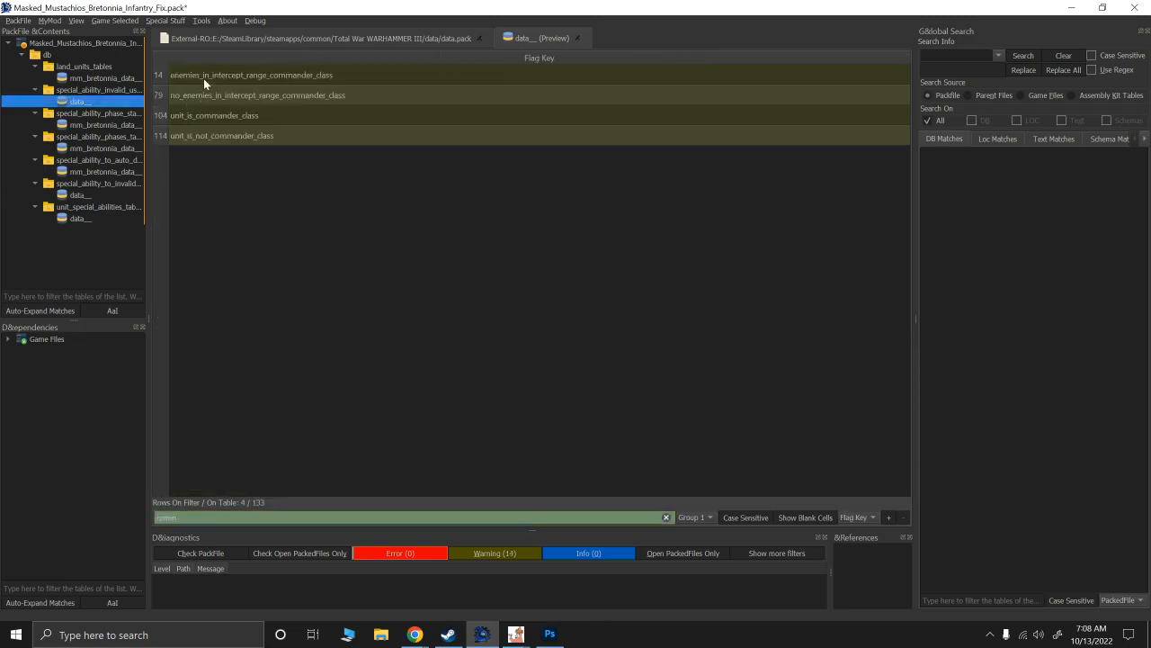
{"action": "left_click", "coordinate": [209, 114]}
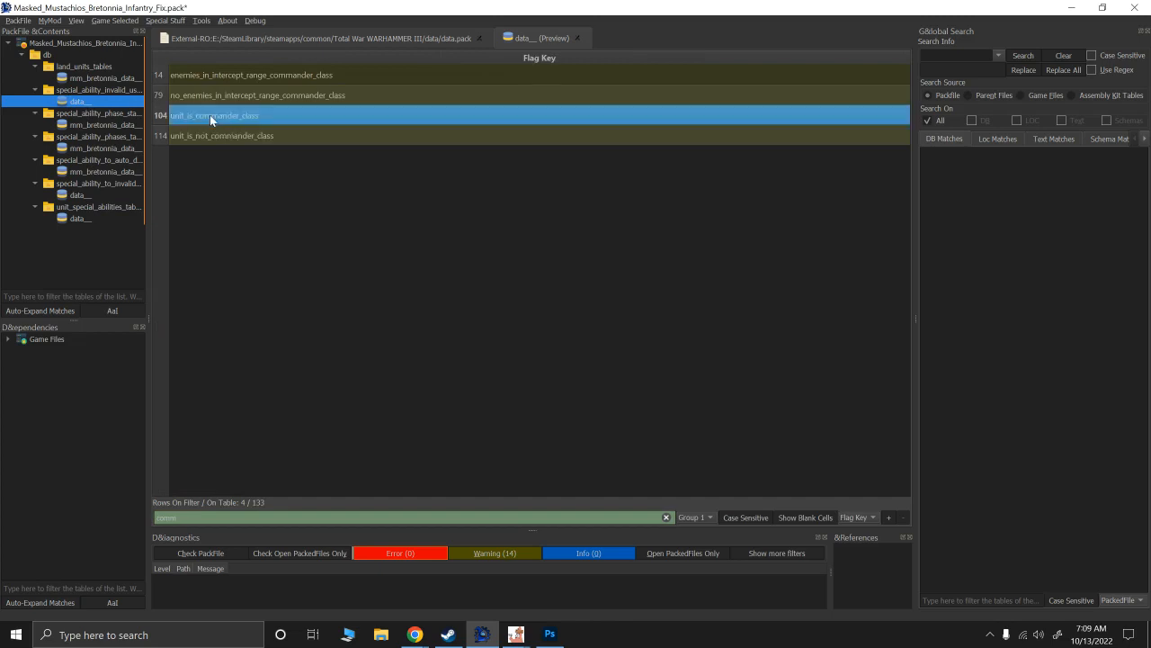
{"action": "left_click", "coordinate": [80, 195]}
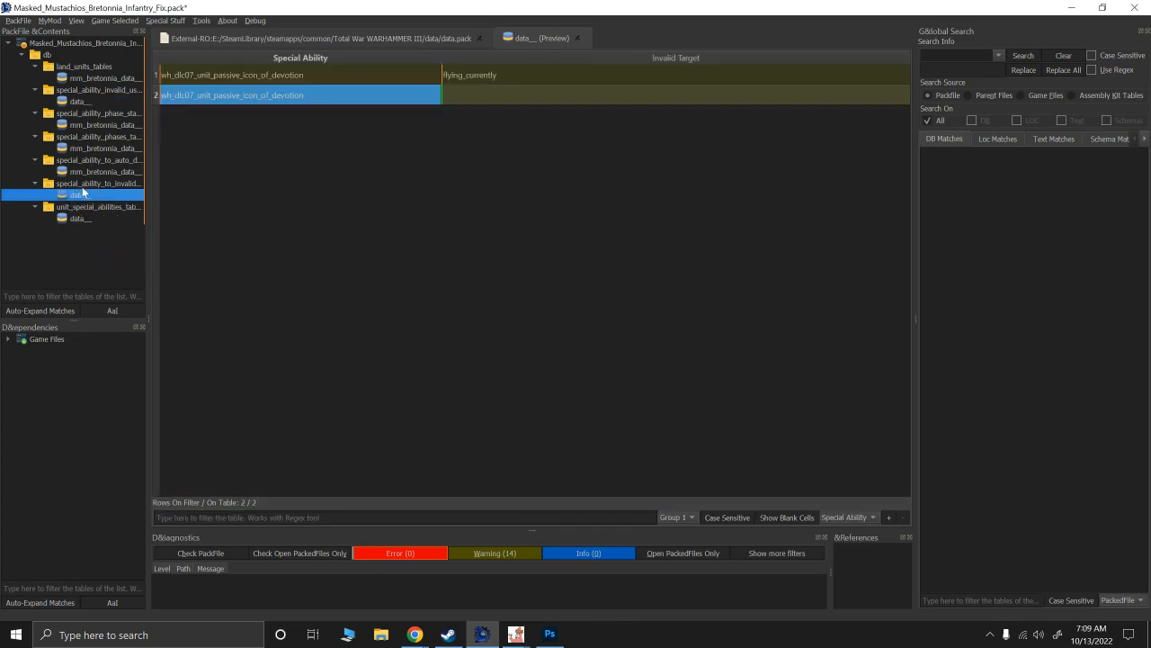
{"action": "left_click", "coordinate": [475, 97]}
{"action": "type", "text": "unit_is_commander_class"}
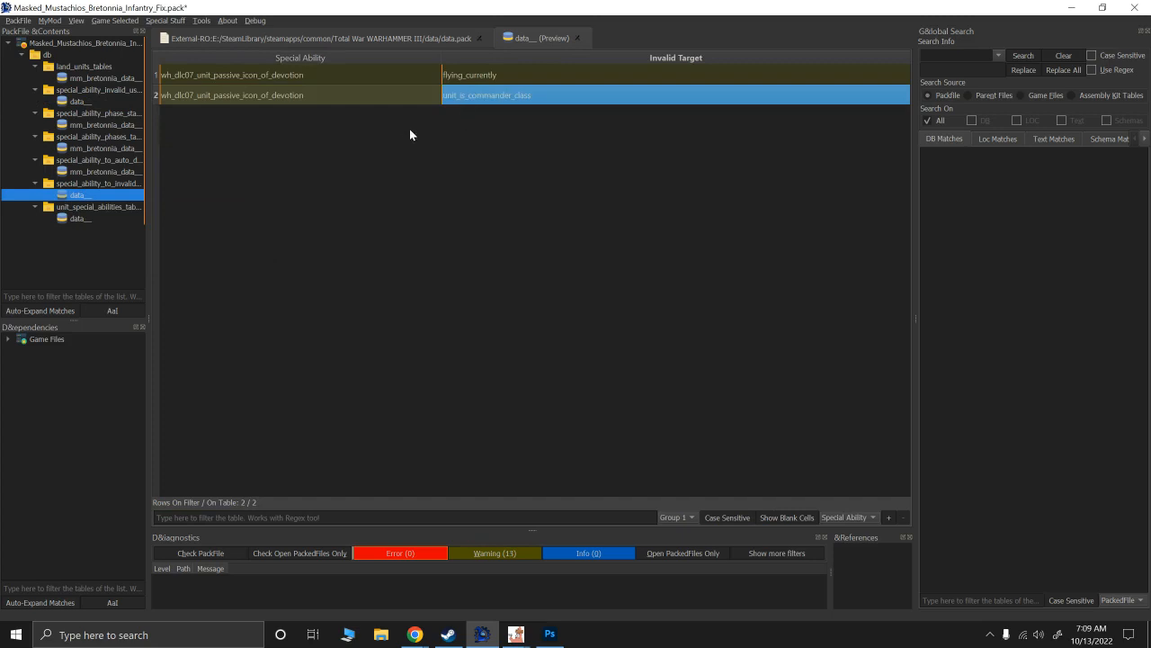
Replace the invalid usage flags table's filter with "mount" to look for a mounted-unit flag.
{"action": "left_click", "coordinate": [72, 101]}
{"action": "left_click", "coordinate": [210, 518]}
{"action": "key", "text": "BackSpace"}
{"action": "key", "text": "BackSpace"}
{"action": "key", "text": "BackSpace"}
{"action": "key", "text": "BackSpace"}
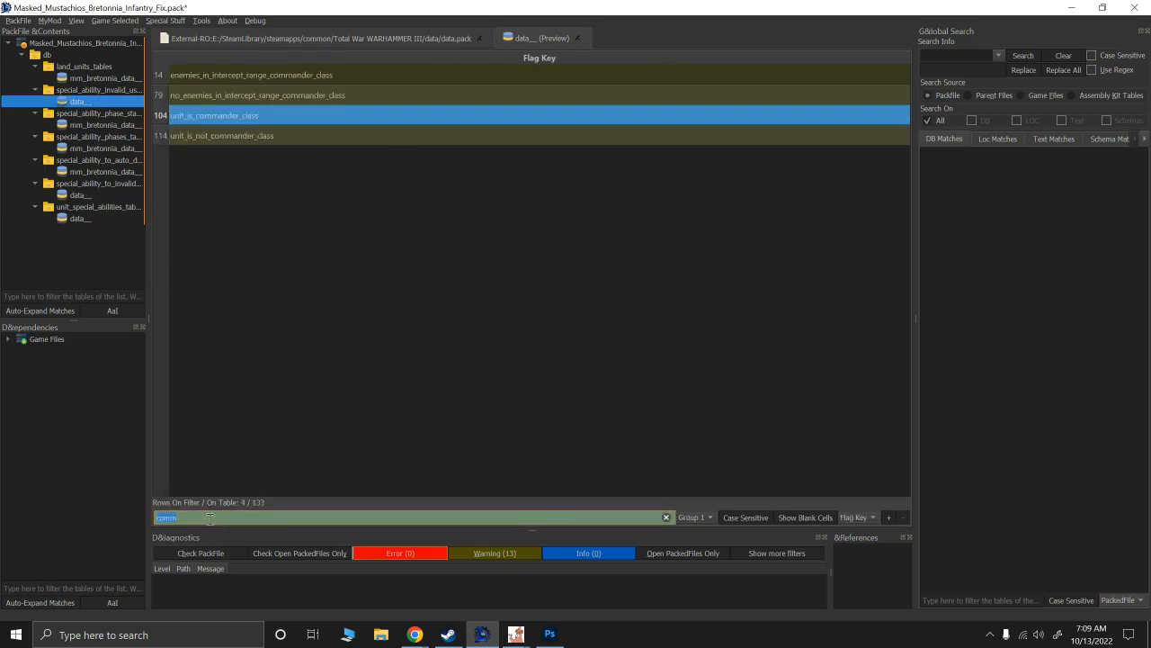
{"action": "type", "text": "mount"}
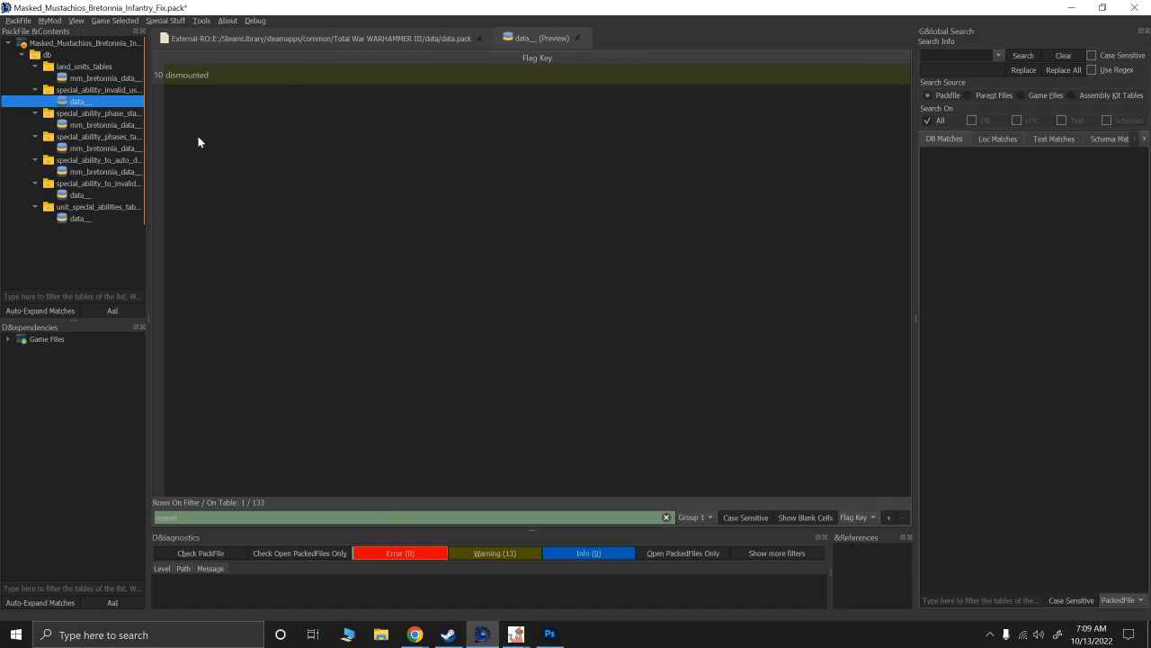
Filter the invalid usage flags table for "moral" and copy the morale_is_broken_or_lower flag key.
{"action": "double_click", "coordinate": [249, 518]}
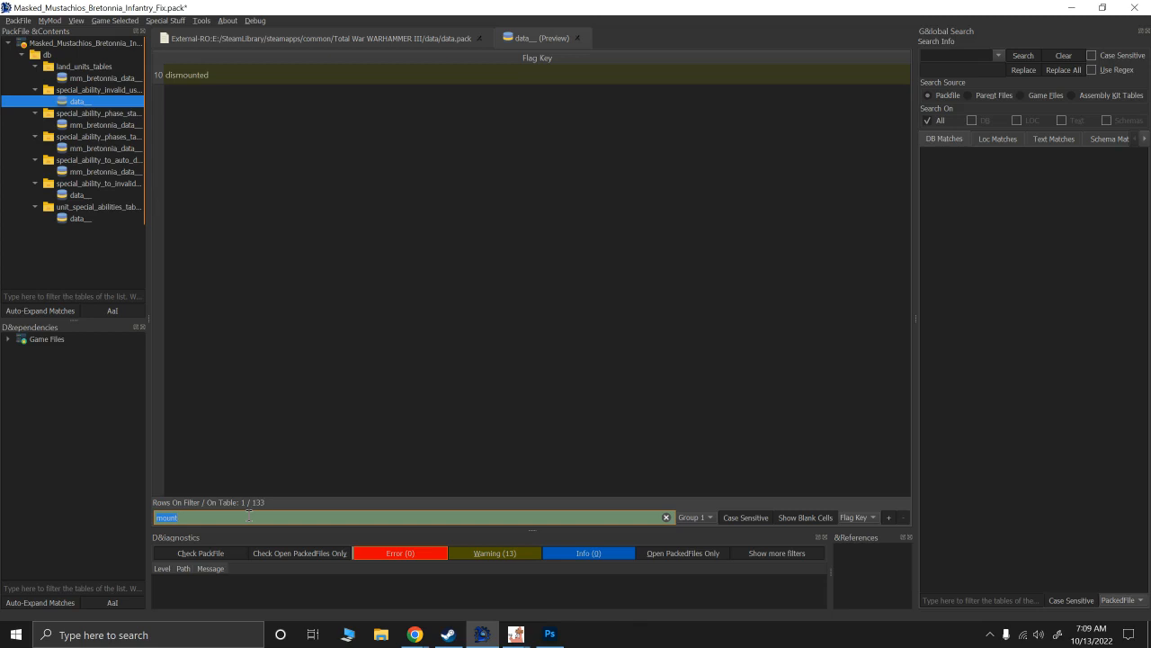
{"action": "key", "text": "BackSpace"}
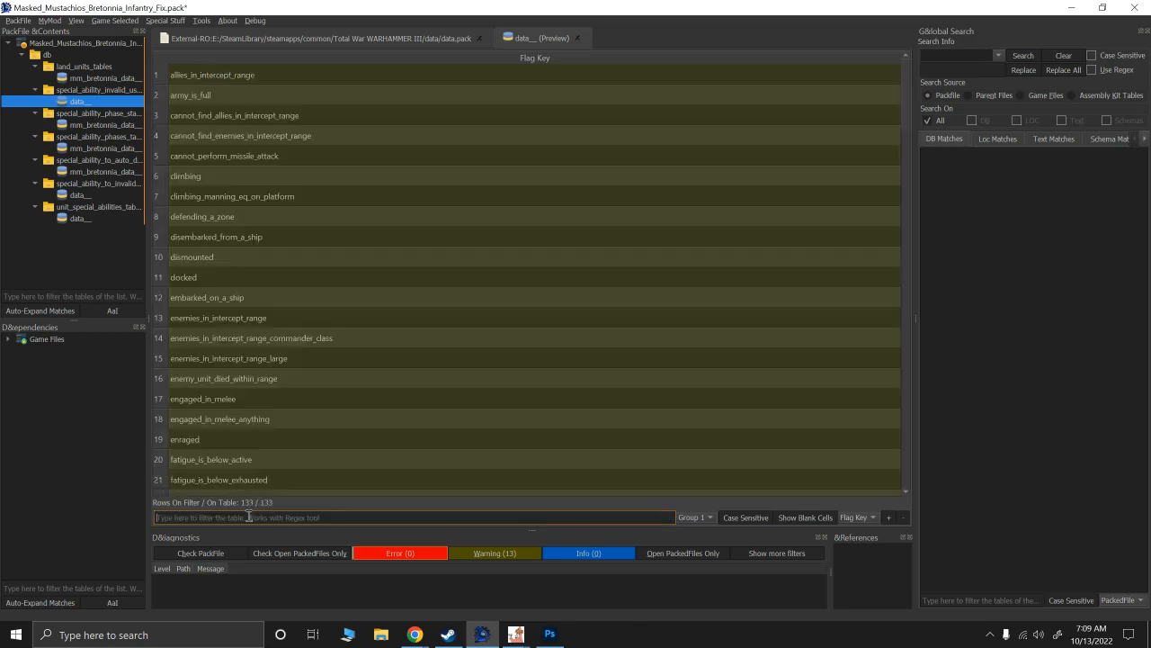
{"action": "type", "text": "moral"}
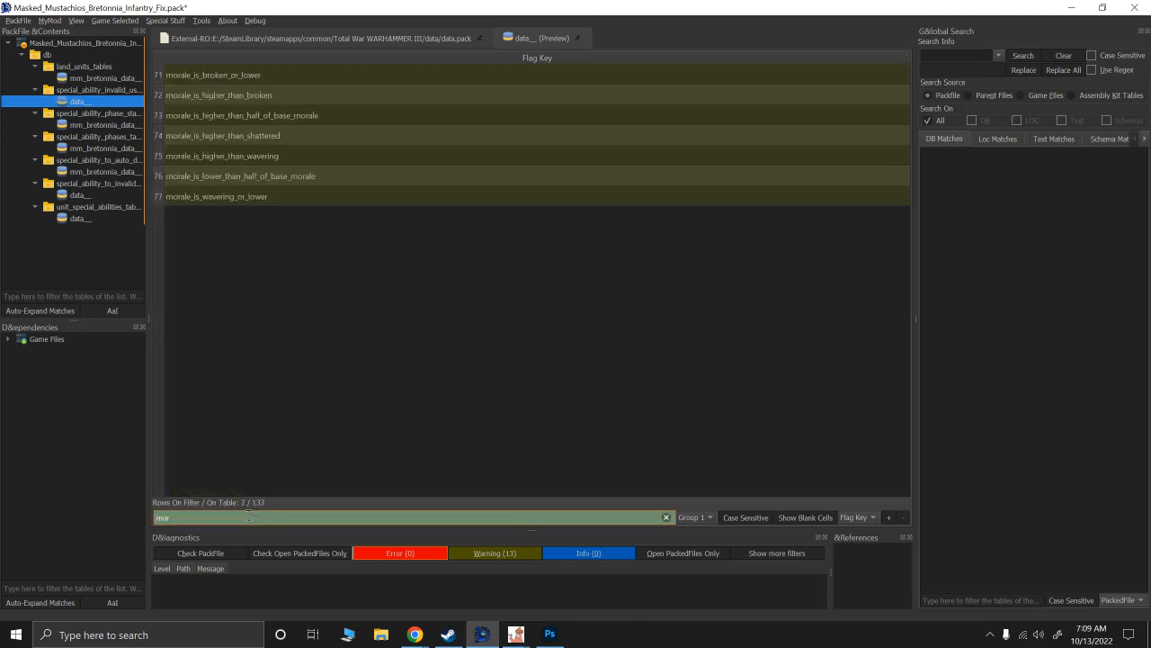
{"action": "left_click", "coordinate": [201, 76]}
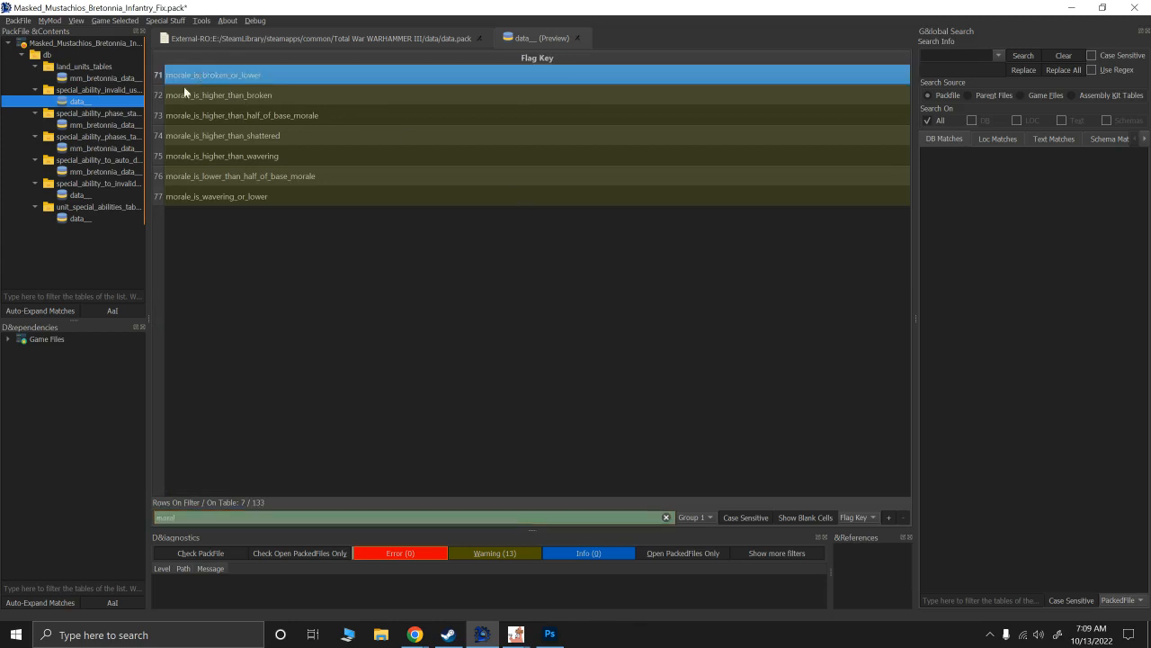
Add a third row to the invalid target table with Special Ability wh_dlc07_unit_passive_icon_of_devotion and Invalid Target morale_is_broken_or_lower.
{"action": "left_click", "coordinate": [77, 196]}
{"action": "right_click", "coordinate": [294, 114]}
{"action": "left_click", "coordinate": [310, 115]}
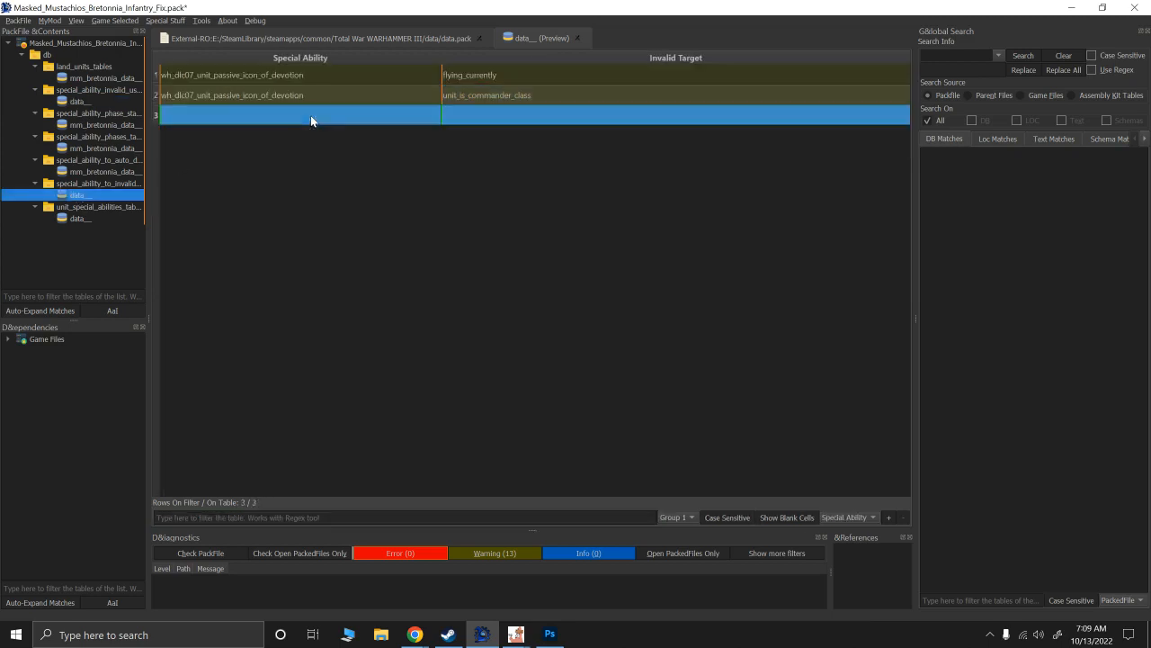
{"action": "left_click", "coordinate": [459, 115]}
{"action": "type", "text": "morale_is_broken_or_lower"}
{"action": "left_click", "coordinate": [292, 95]}
{"action": "left_click", "coordinate": [281, 115]}
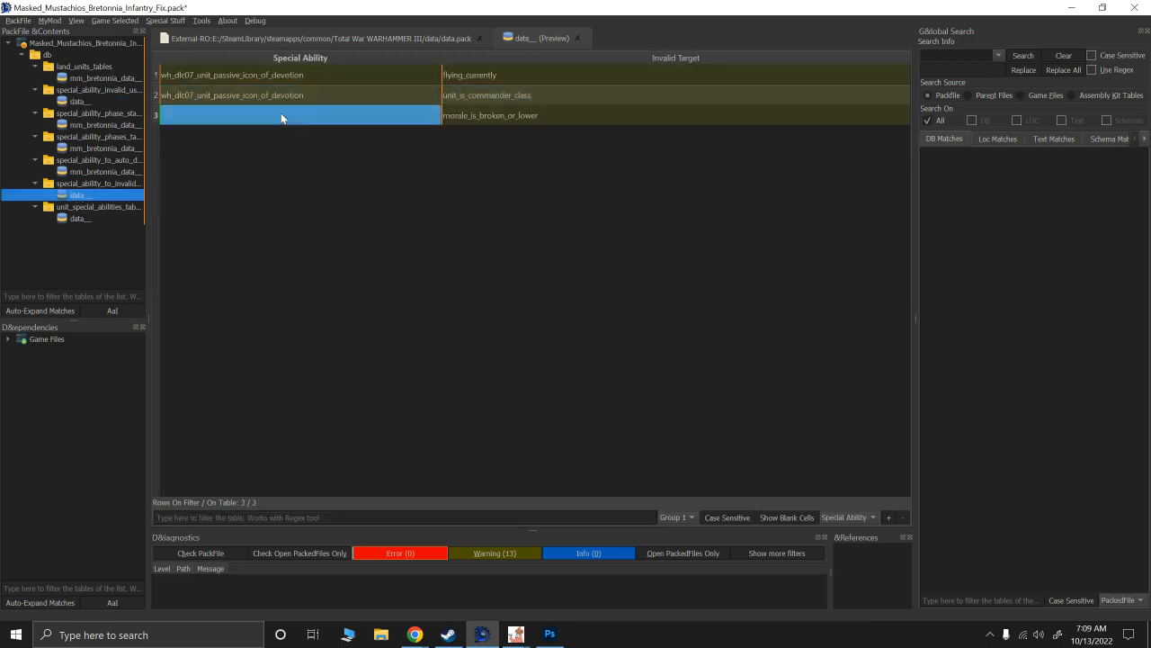
{"action": "type", "text": "wh_dlc07_unit_passive_icon_of_devotion"}
Delete the reference data__ tables for unit special abilities and invalid usage flags from the mod pack.
{"action": "left_click", "coordinate": [77, 218]}
{"action": "right_click", "coordinate": [77, 218]}
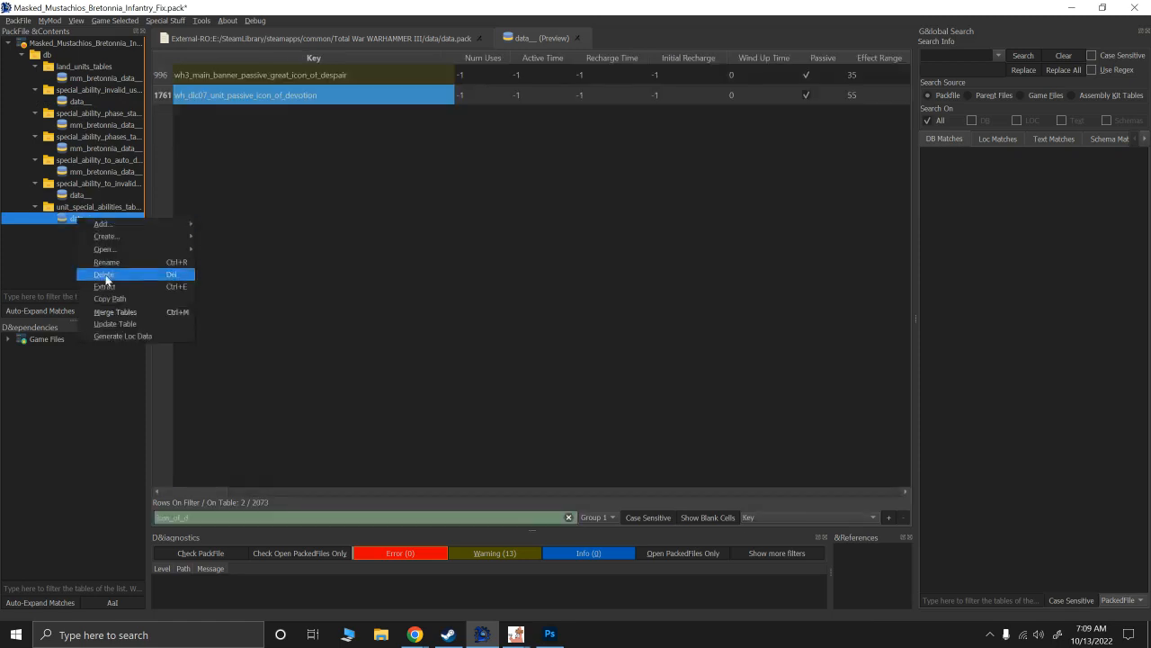
{"action": "left_click", "coordinate": [104, 274]}
{"action": "left_click", "coordinate": [637, 335]}
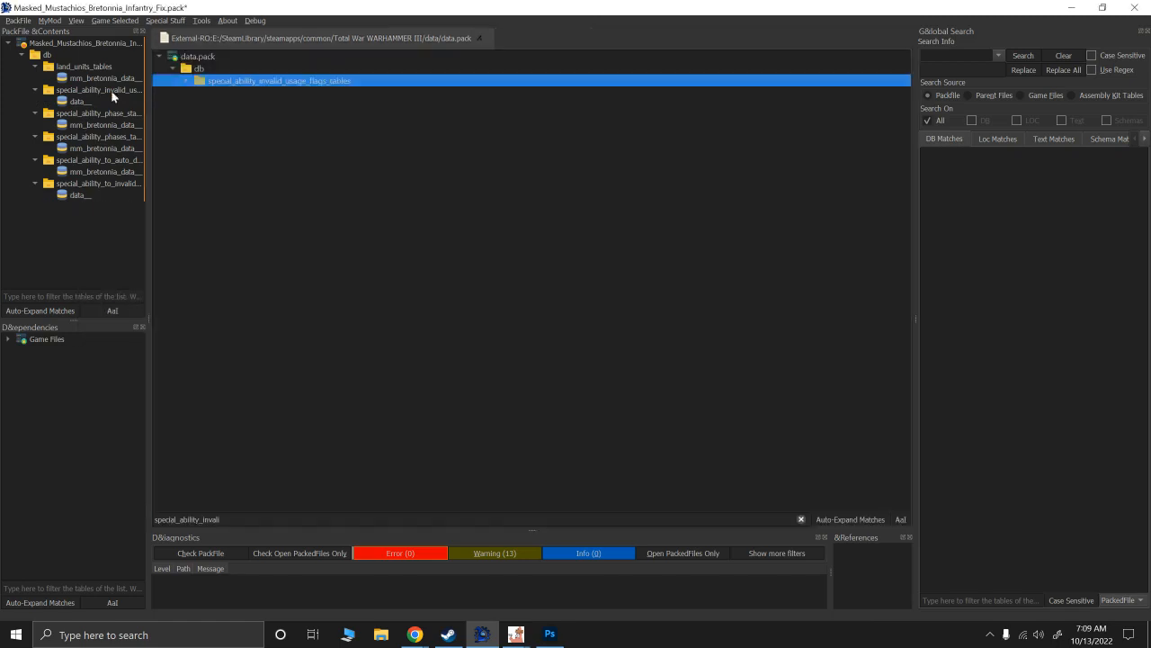
{"action": "left_click", "coordinate": [86, 100]}
{"action": "right_click", "coordinate": [86, 100]}
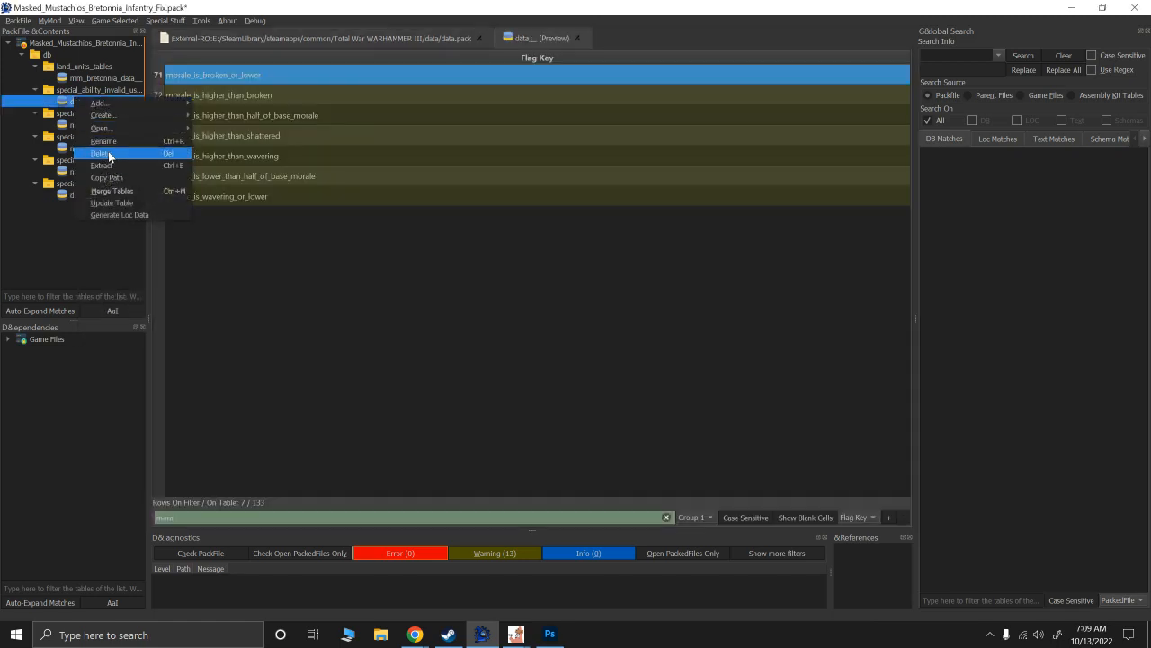
{"action": "left_click", "coordinate": [108, 153]}
{"action": "left_click", "coordinate": [649, 332]}
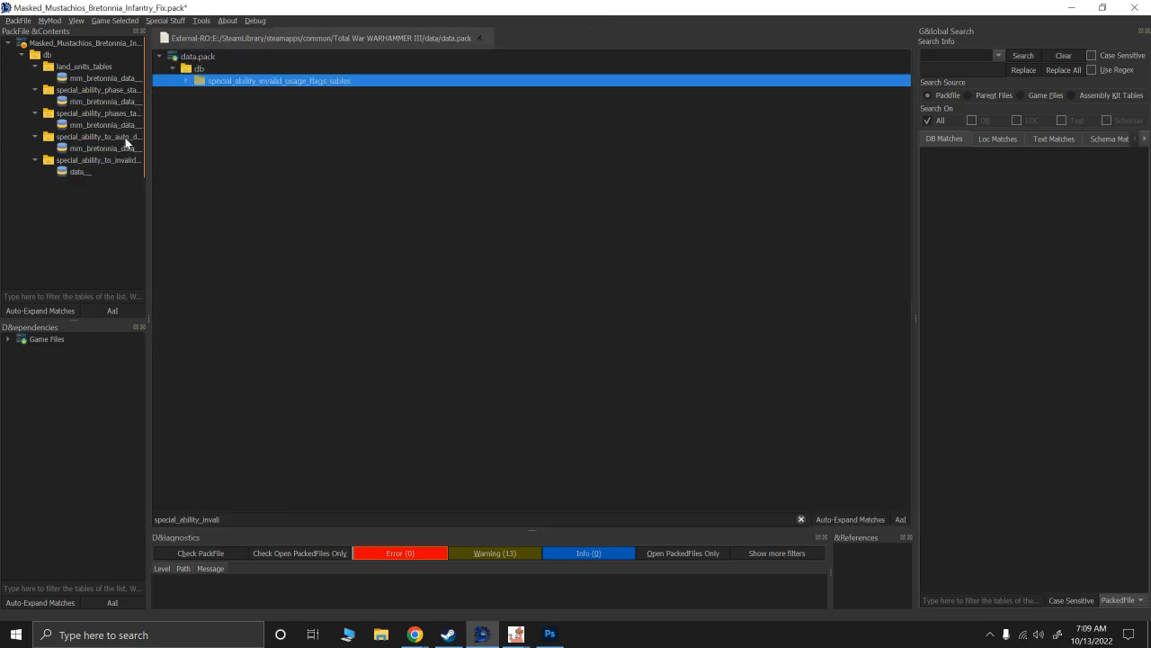
Review the remaining invalid target table and try to prefix its name with mm_bretonnia_.
{"action": "left_click", "coordinate": [81, 172]}
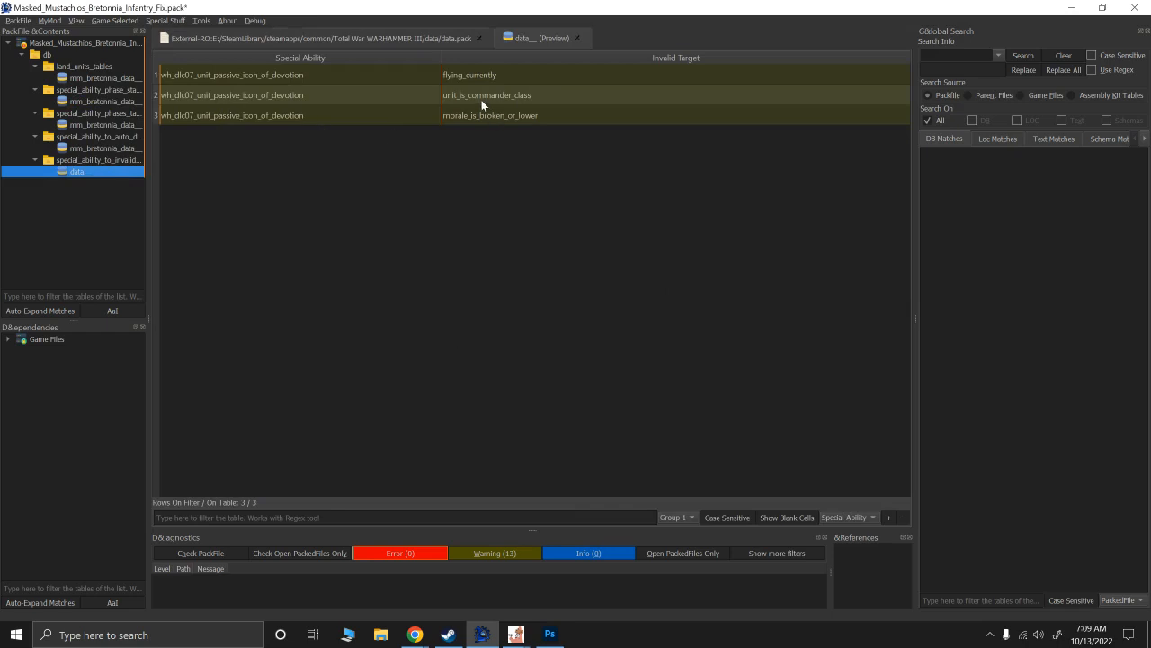
{"action": "right_click", "coordinate": [74, 172]}
{"action": "left_click", "coordinate": [104, 217]}
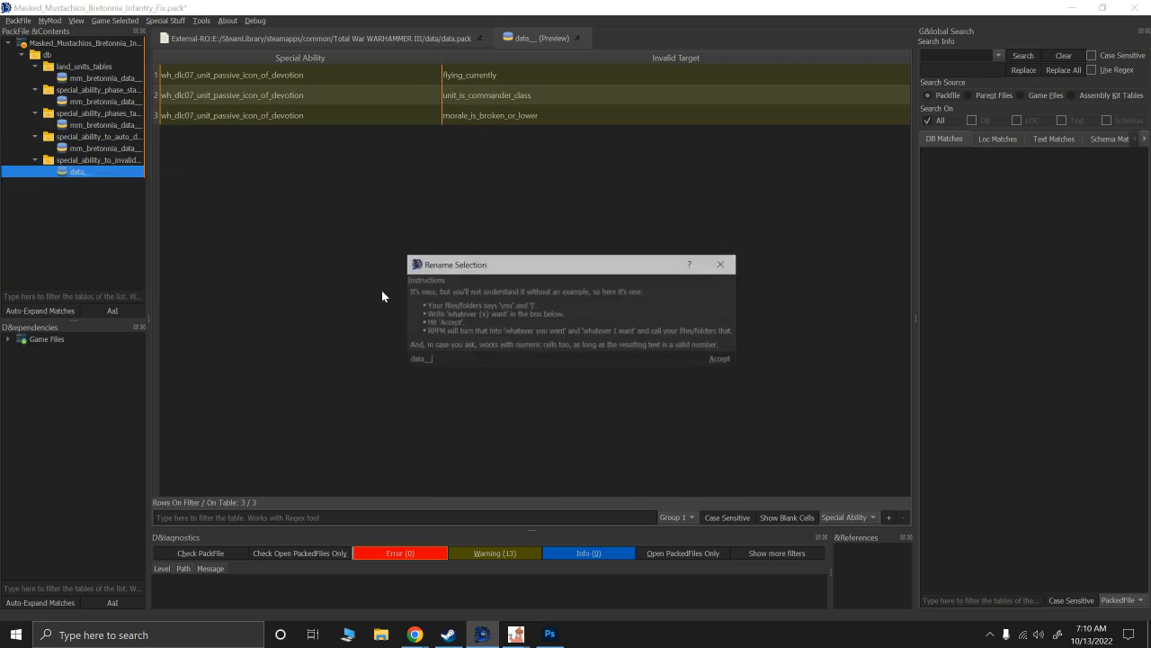
{"action": "type", "text": "mm_bre"}
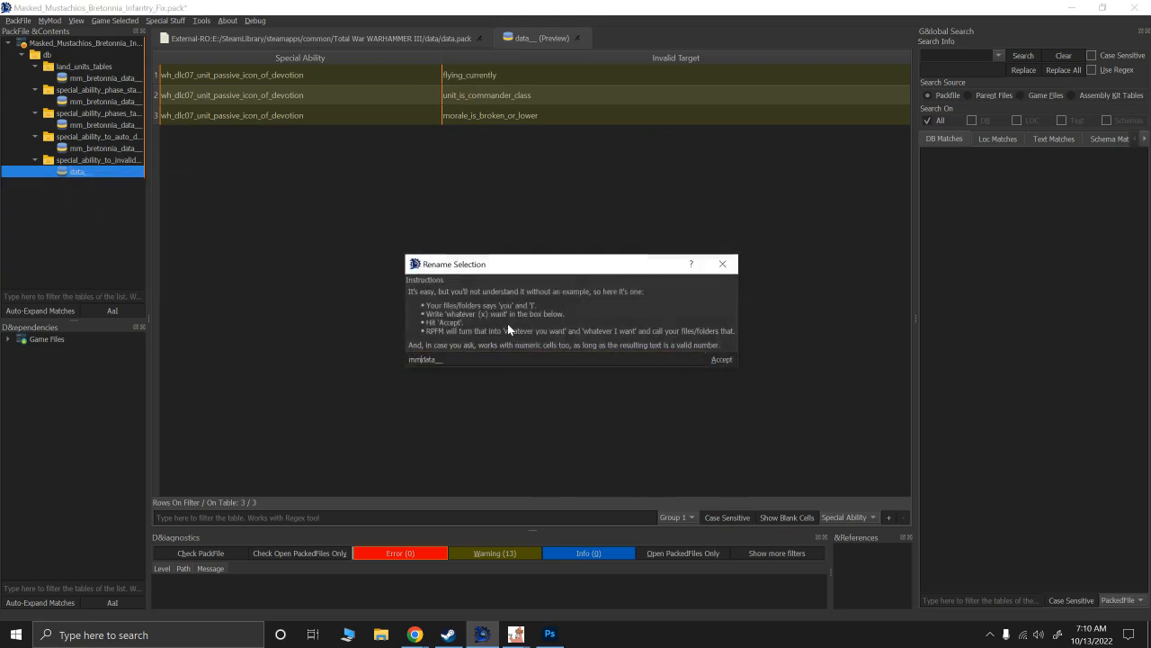
{"action": "type", "text": "tonnia_"}
{"action": "key", "text": "Return"}
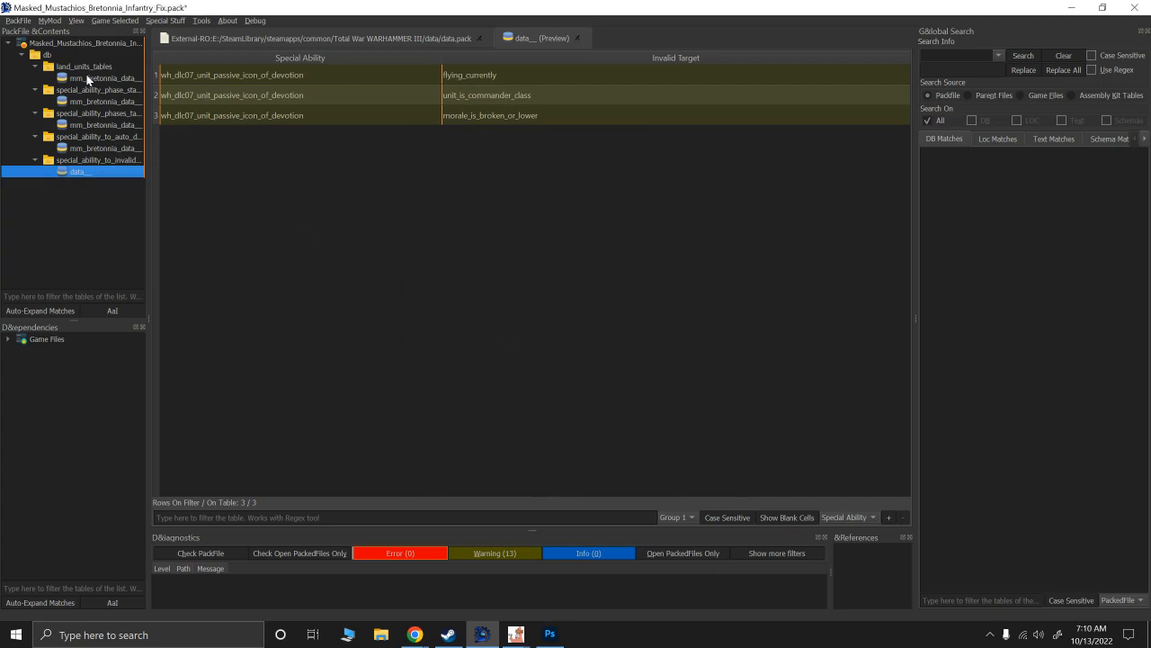
Rename the invalid target table to mm_bretonnia_data__ and save the mod pack.
{"action": "right_click", "coordinate": [79, 172]}
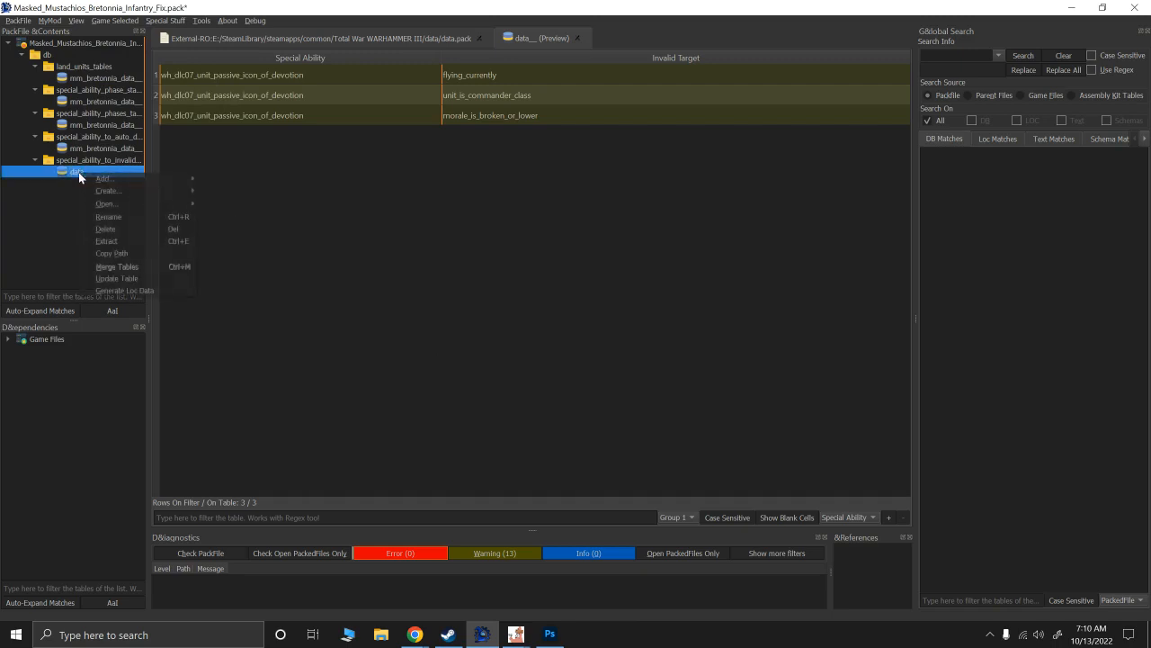
{"action": "left_click", "coordinate": [108, 217]}
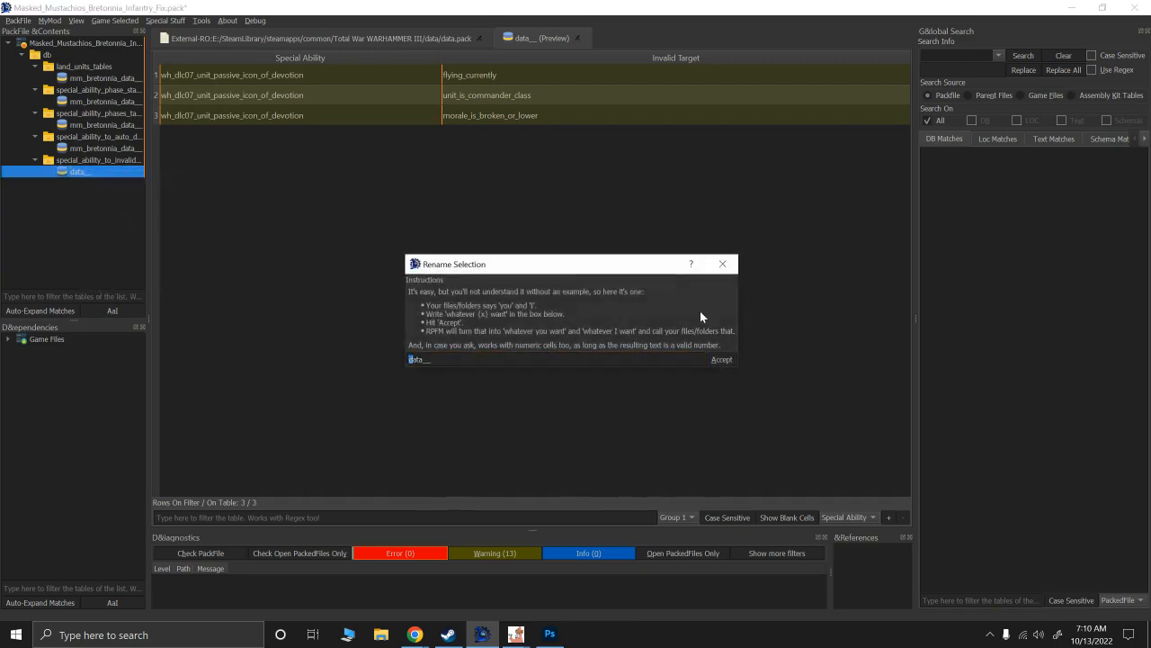
{"action": "type", "text": "mm_bretonnia_"}
{"action": "key", "text": "Return"}
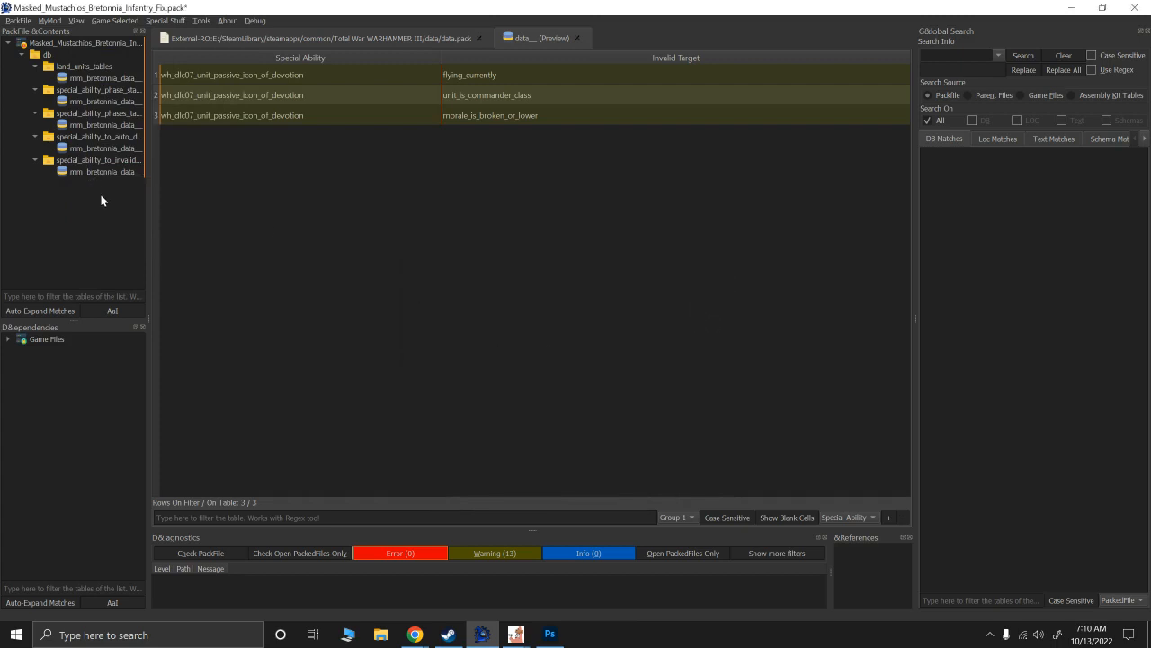
{"action": "left_click", "coordinate": [24, 21]}
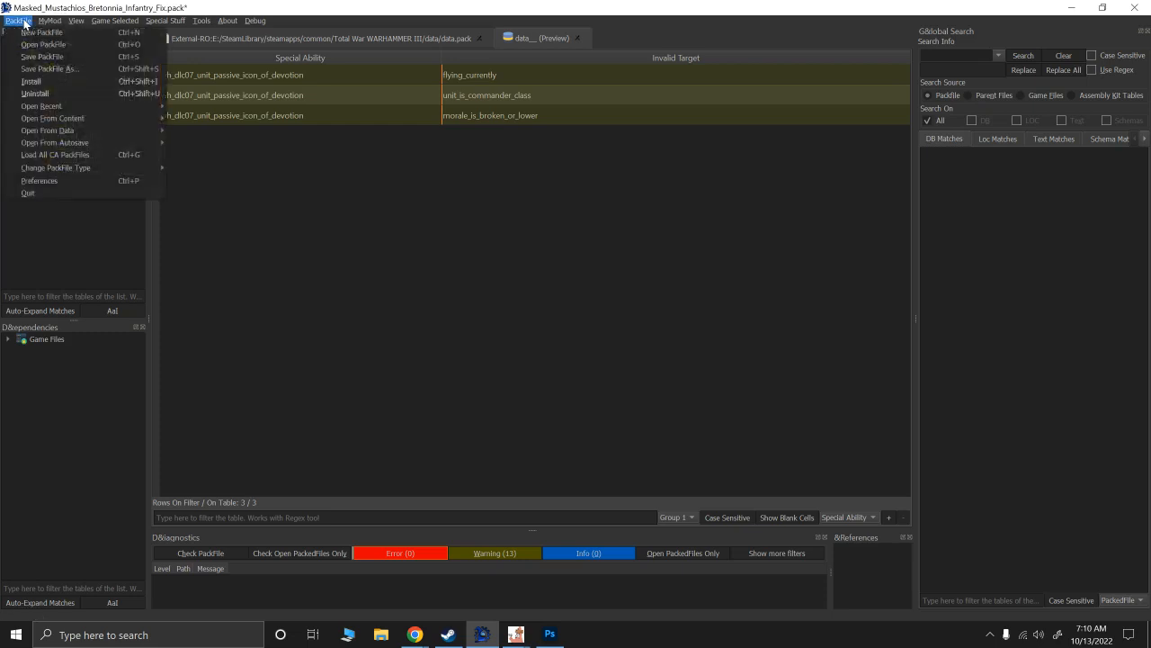
{"action": "left_click", "coordinate": [36, 54]}
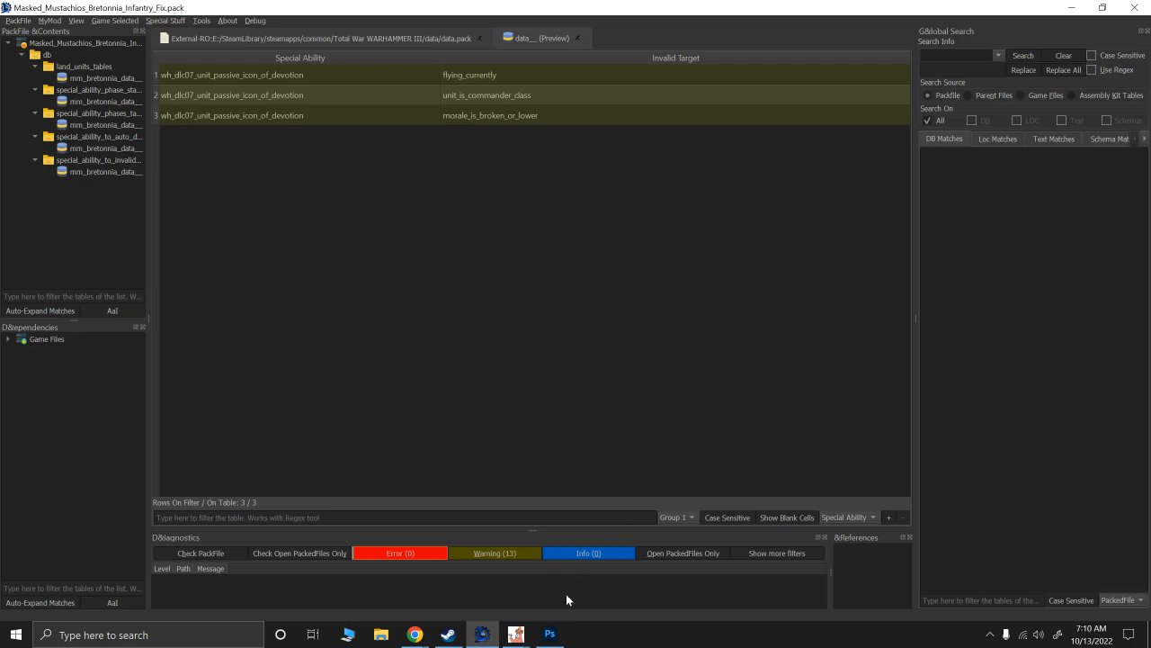
Switch to Photoshop, open the recent Masked_Mustachios_Bretonnia_Infantry_Fix.png thumbnail and check its image size.
{"action": "left_click", "coordinate": [549, 634]}
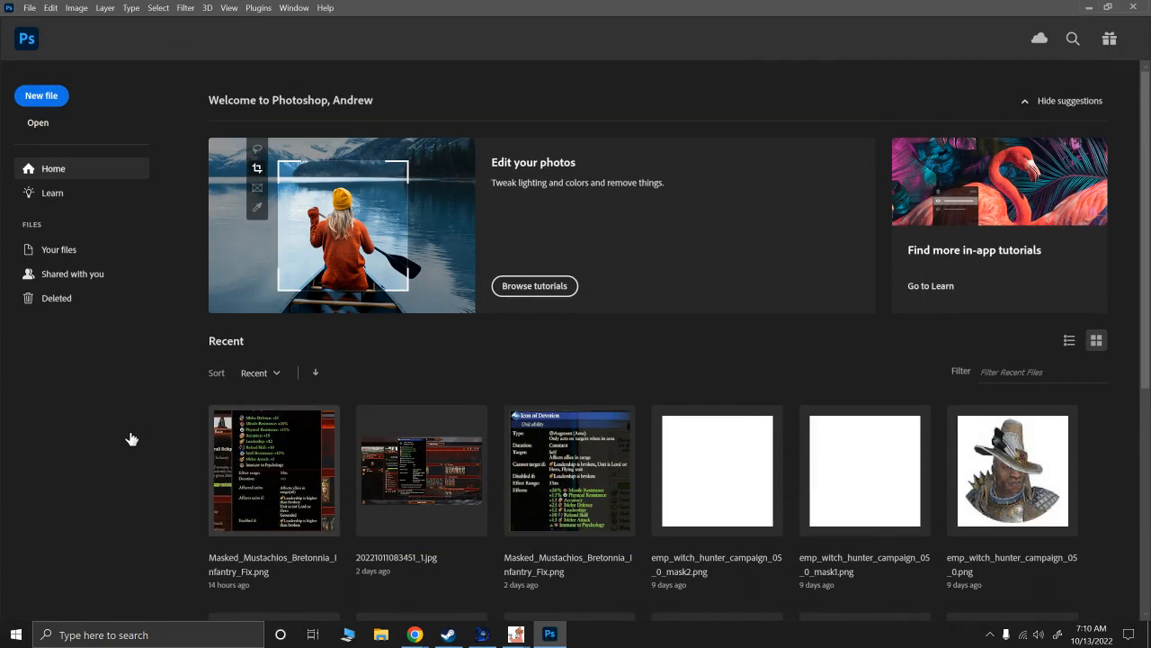
{"action": "left_click", "coordinate": [229, 450]}
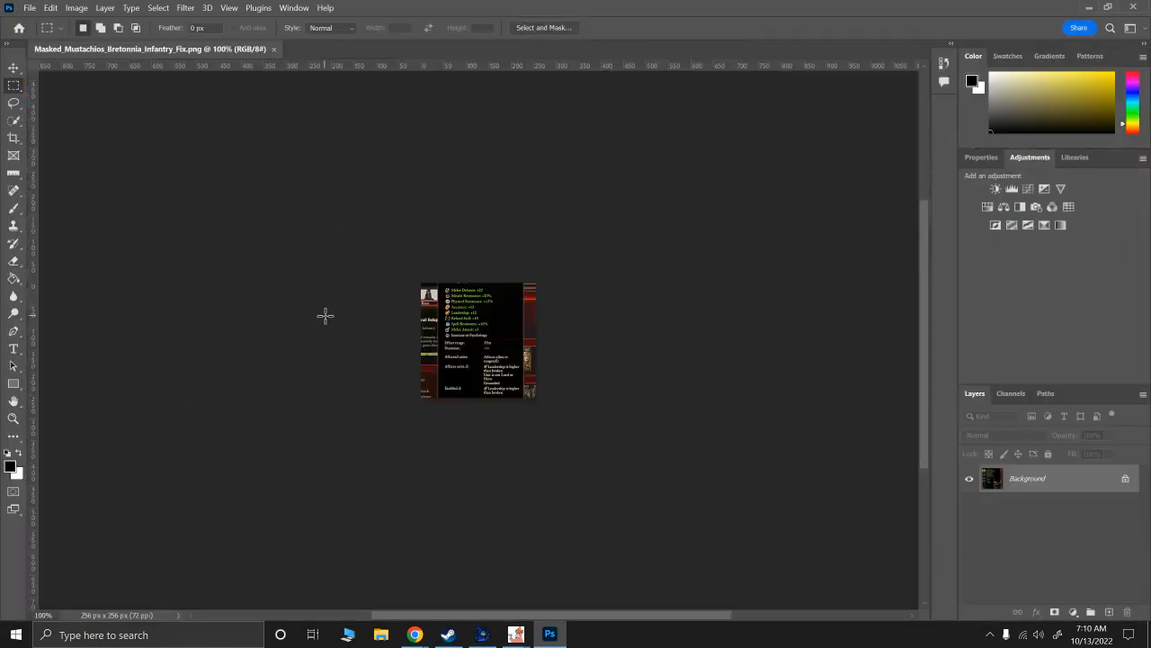
{"action": "scroll", "coordinate": [435, 364], "scroll_direction": "up", "scroll_amount": 2}
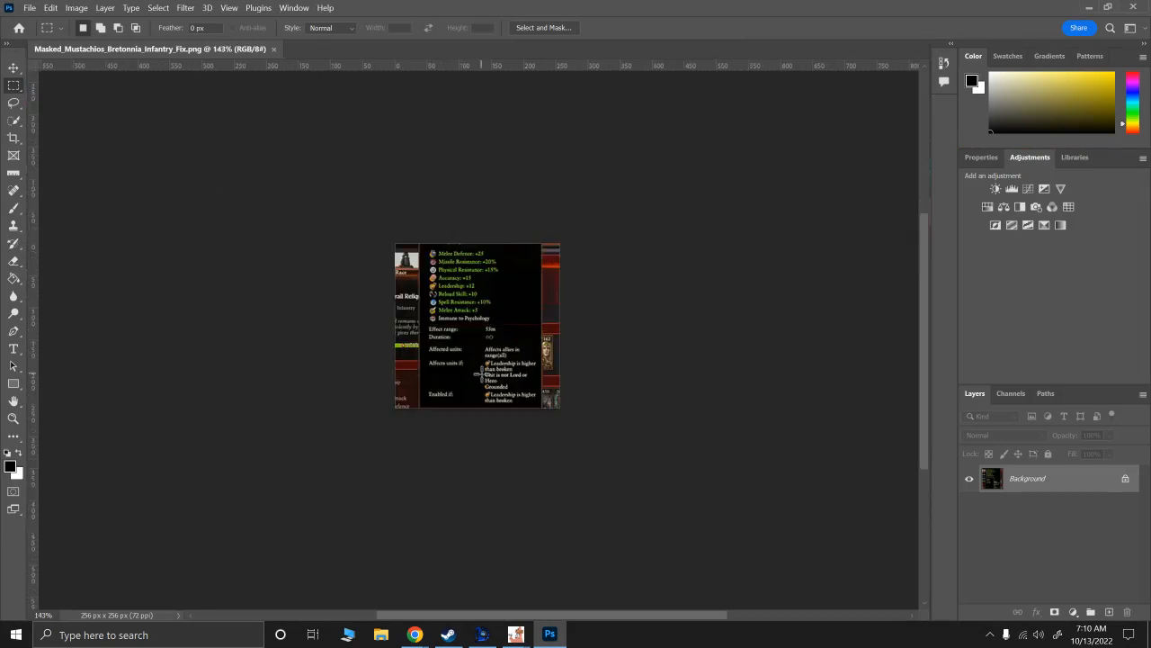
{"action": "left_click", "coordinate": [84, 8]}
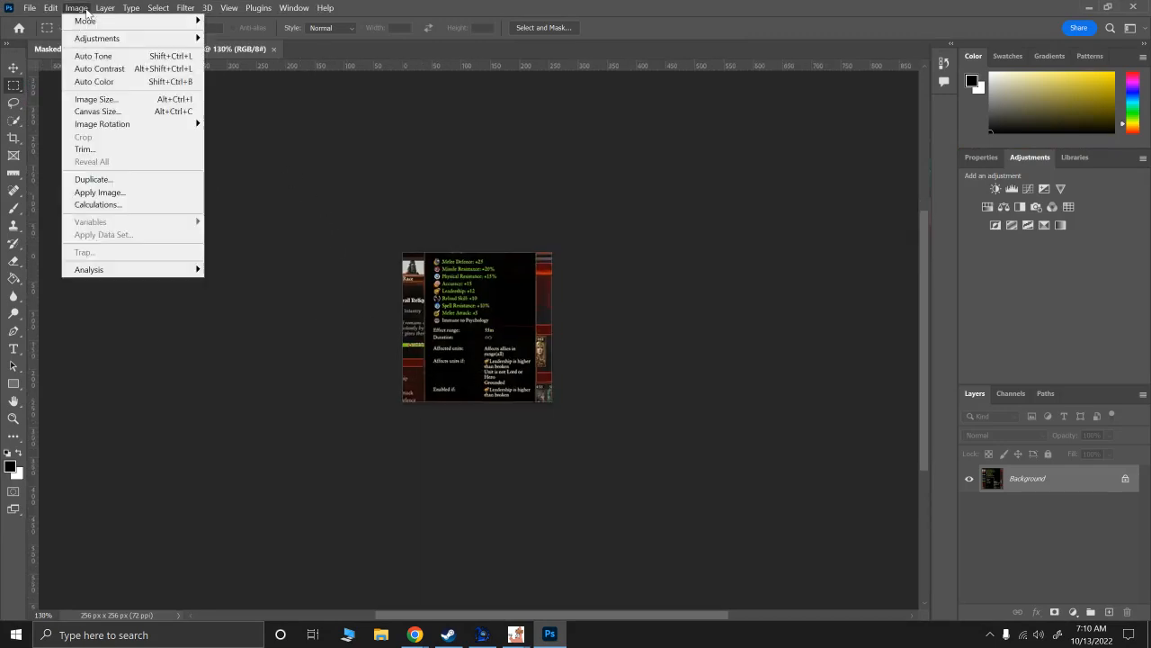
{"action": "left_click", "coordinate": [95, 99]}
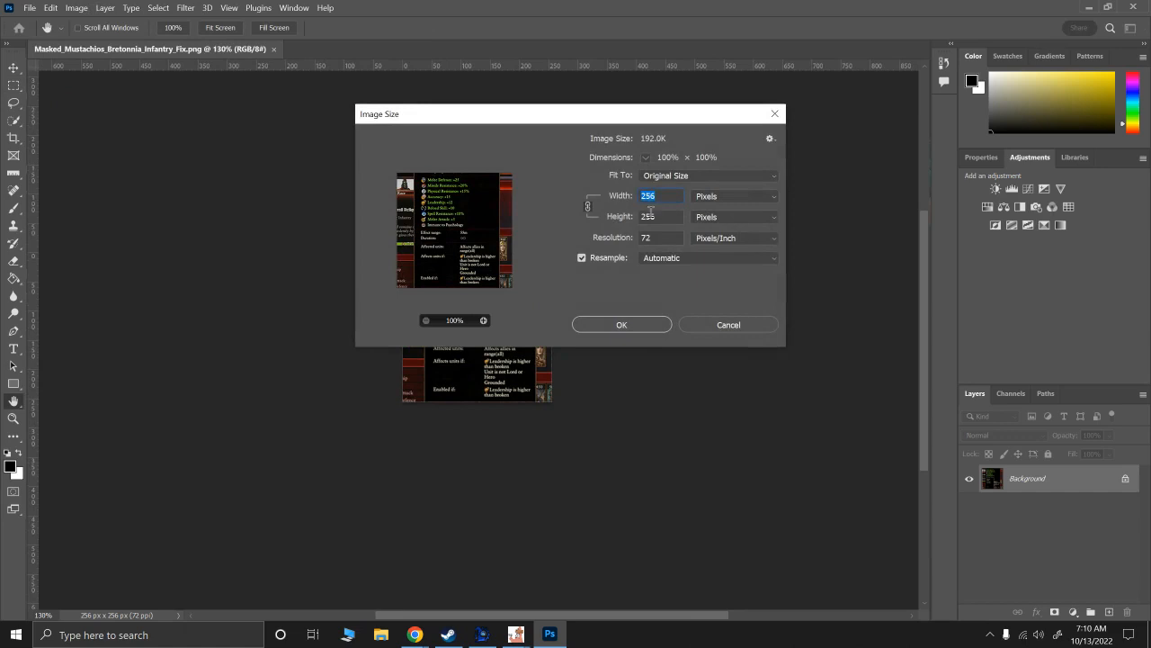
{"action": "left_click", "coordinate": [610, 326]}
Save the thumbnail as Masked_Mustachios_Bretonnia_Infantry_Fix PNG in the WARHAMMER III data folder, replacing the existing file and using the large file size option.
{"action": "left_click", "coordinate": [30, 7]}
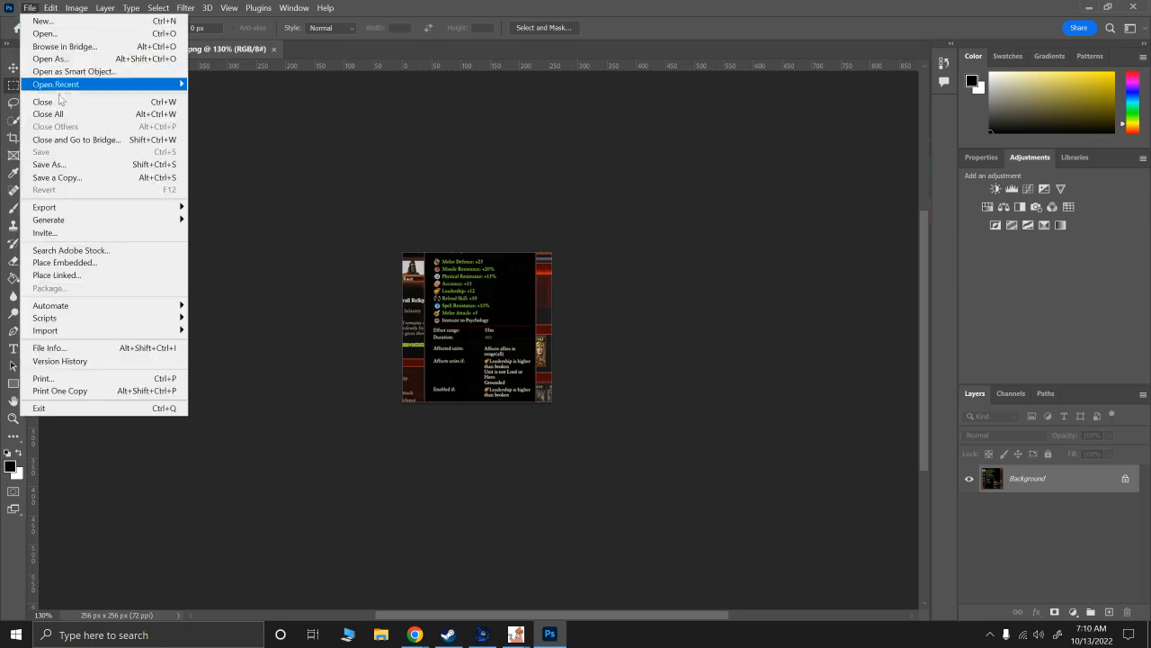
{"action": "left_click", "coordinate": [51, 163]}
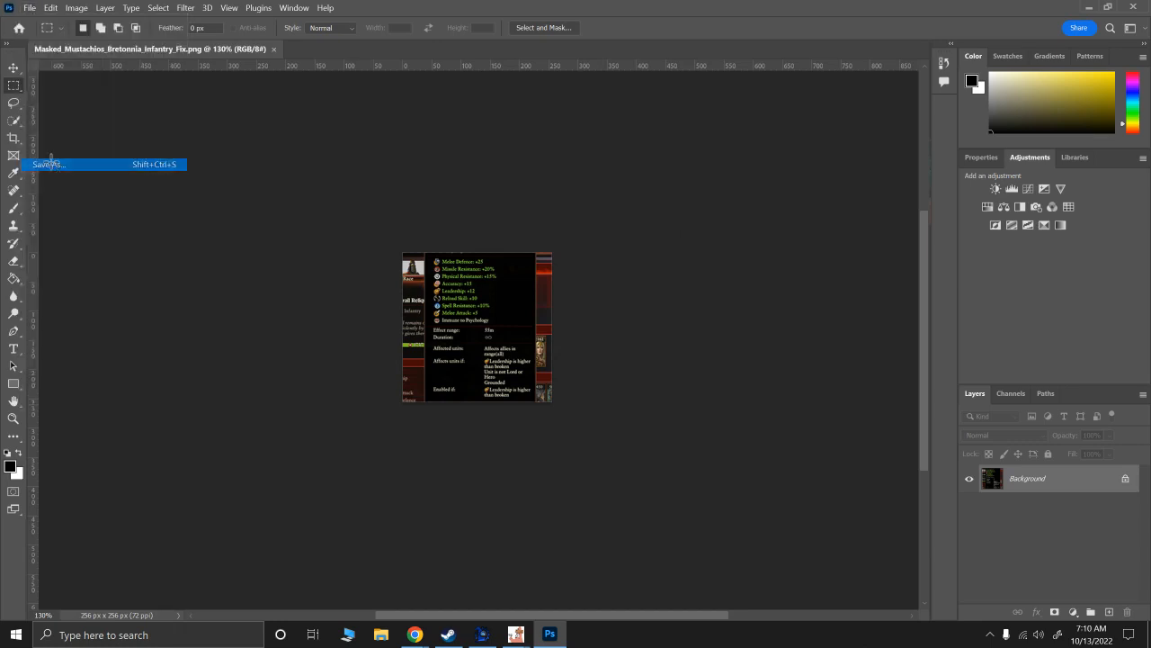
{"action": "left_click", "coordinate": [586, 398]}
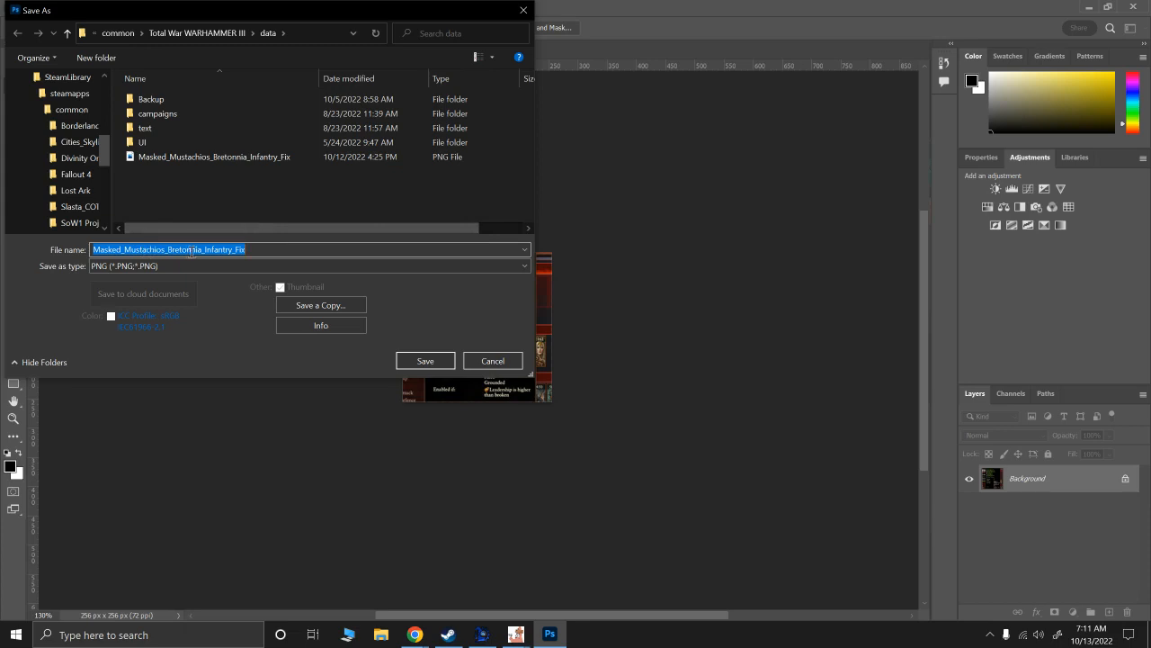
{"action": "left_click", "coordinate": [411, 356]}
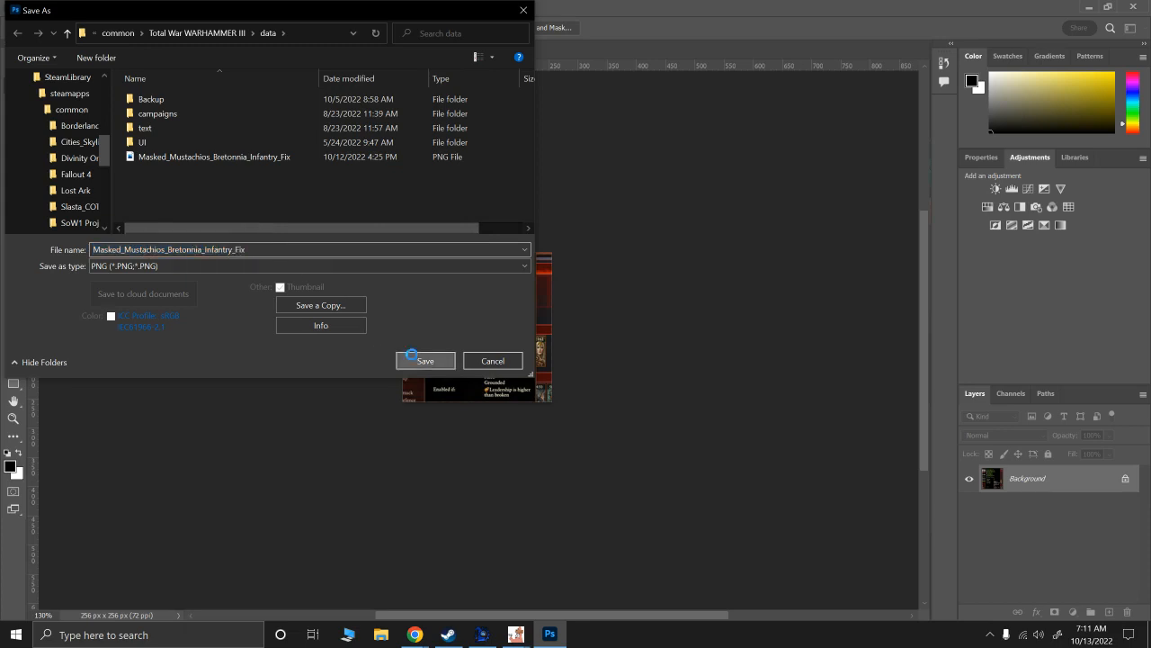
{"action": "left_click", "coordinate": [612, 317]}
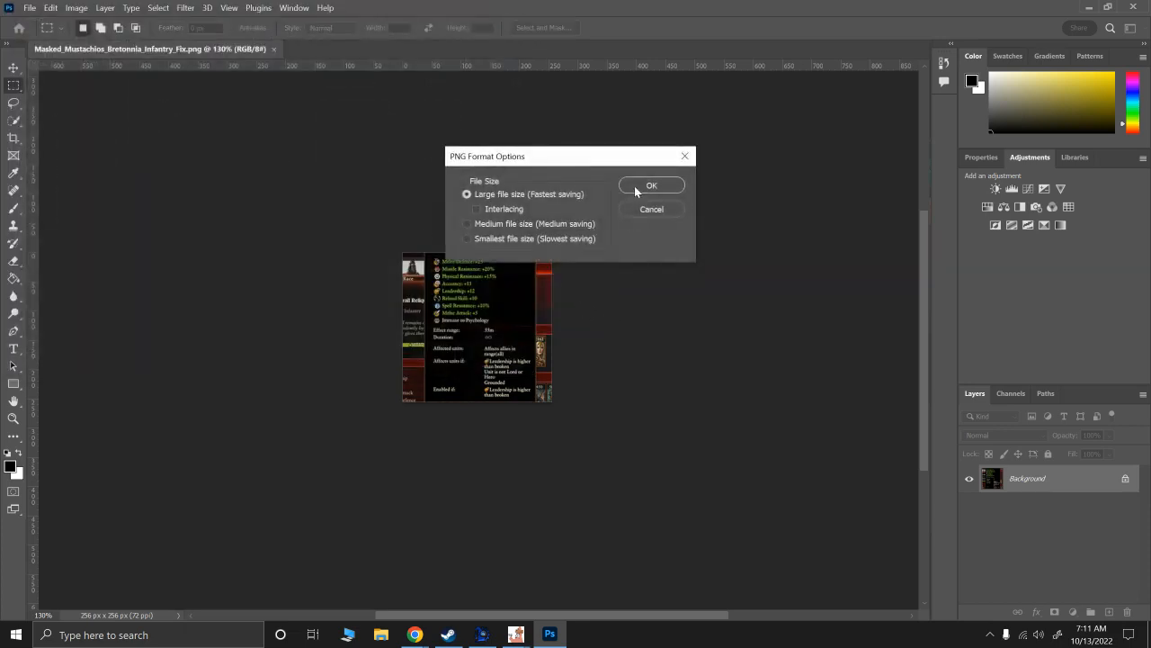
{"action": "left_click", "coordinate": [648, 186]}
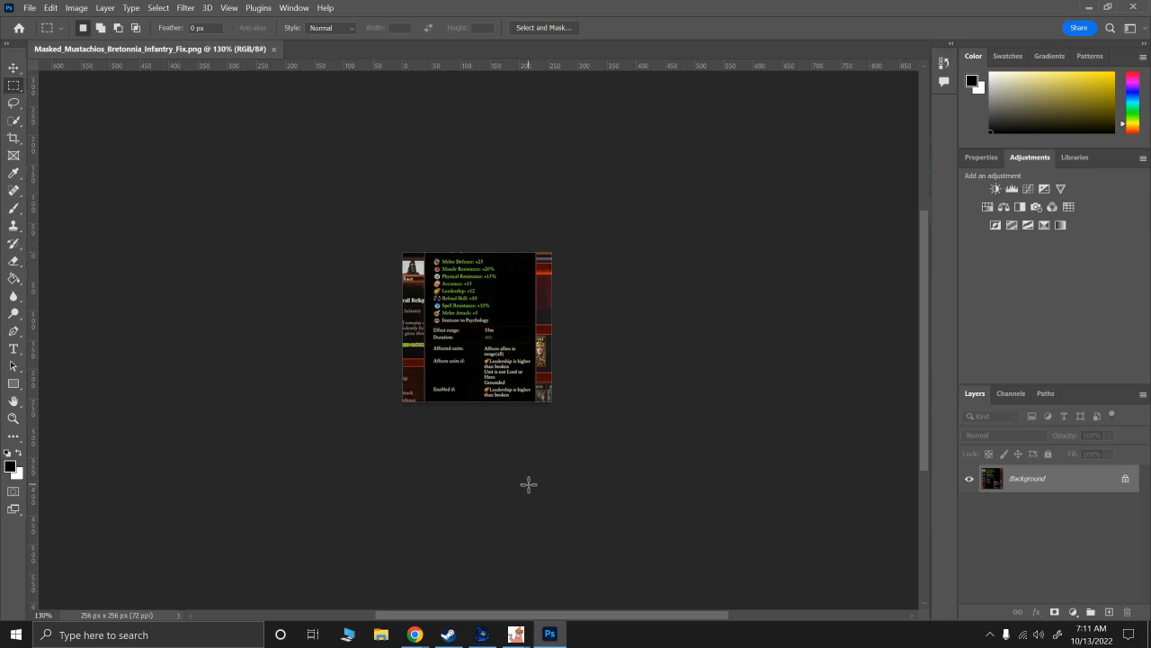
Switch to Steam, launch the Total War: WARHAMMER III mod manager and open the publishing options for Masked_Mustachios_Bretonnia_Infantry_Fix.pack.
{"action": "left_click", "coordinate": [448, 634]}
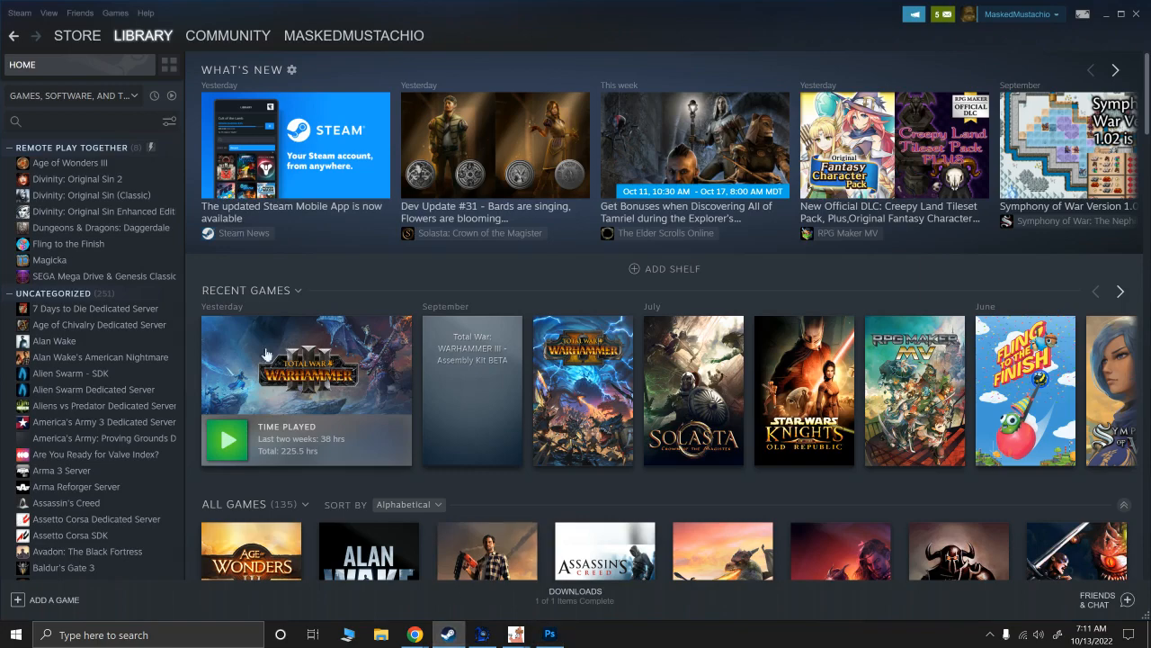
{"action": "left_click", "coordinate": [228, 435]}
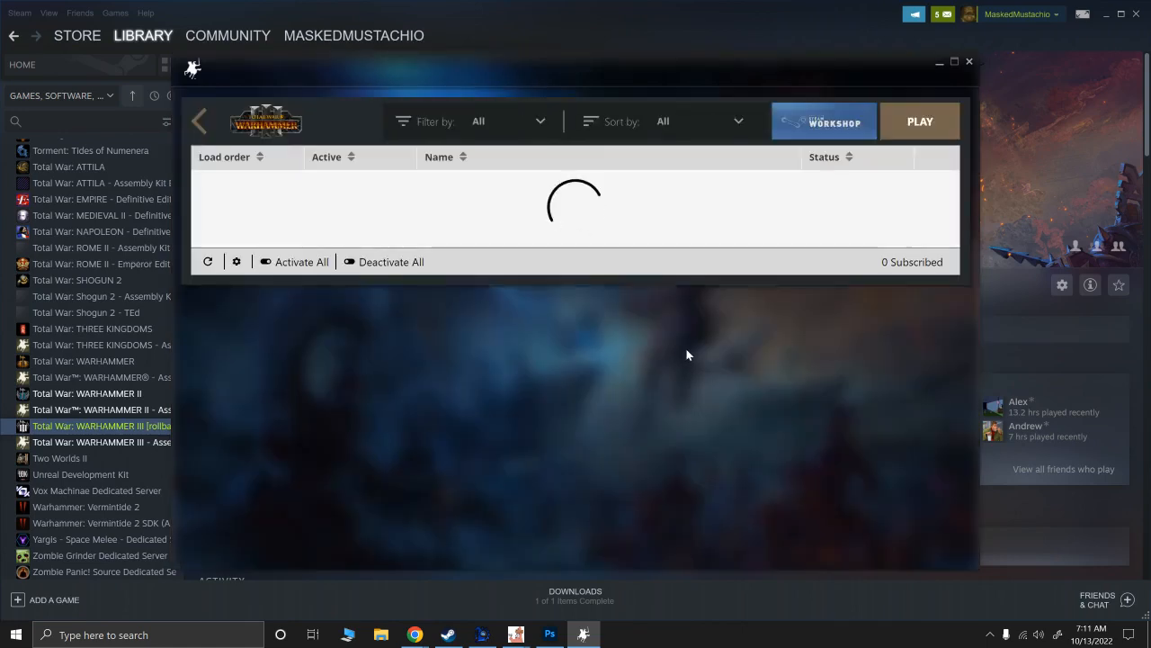
{"action": "scroll", "coordinate": [684, 345], "scroll_direction": "down", "scroll_amount": 12}
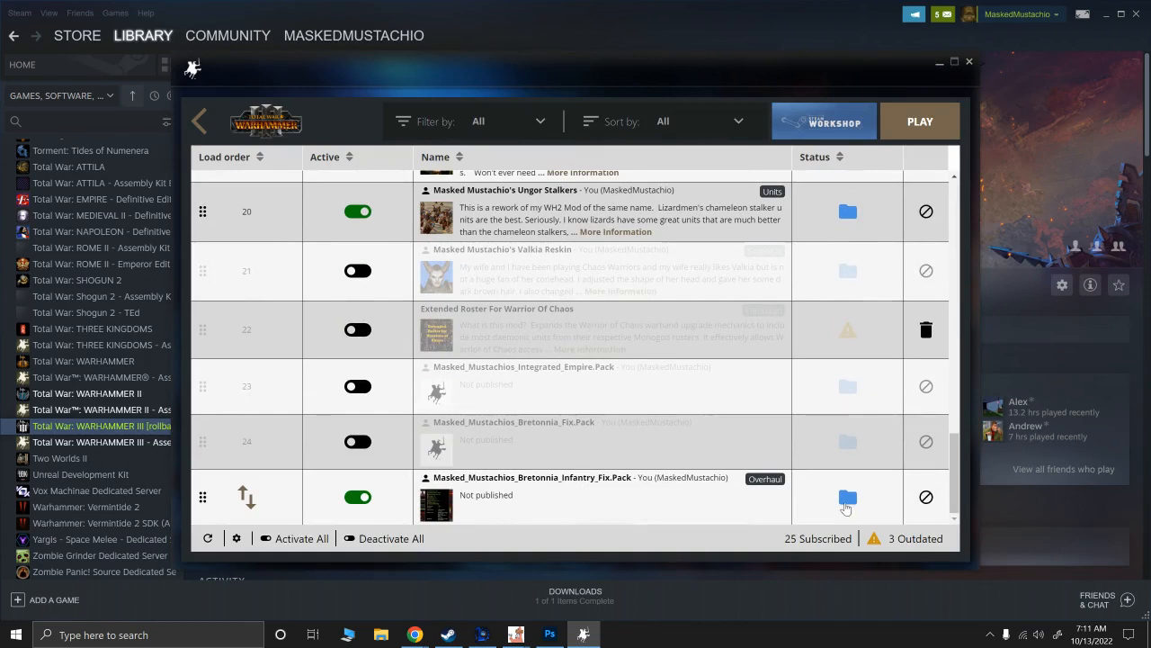
{"action": "left_click", "coordinate": [845, 504]}
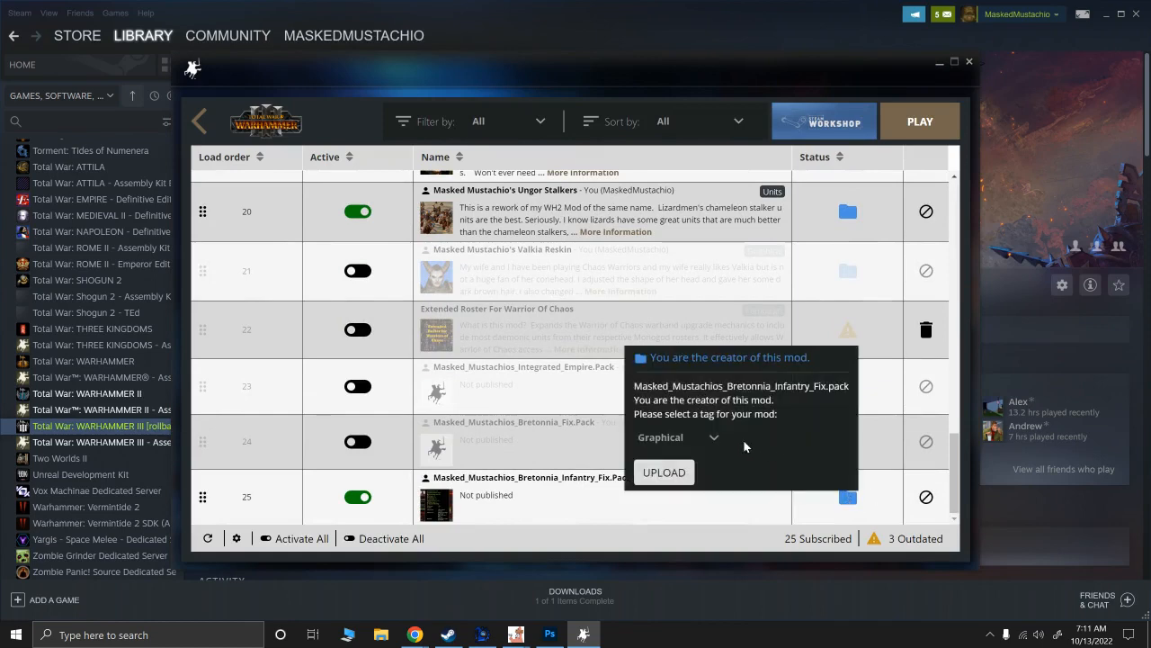
Tag the Bretonnia infantry mod as Overhaul and upload it to the Steam Workshop, accepting the modding terms.
{"action": "left_click", "coordinate": [713, 441]}
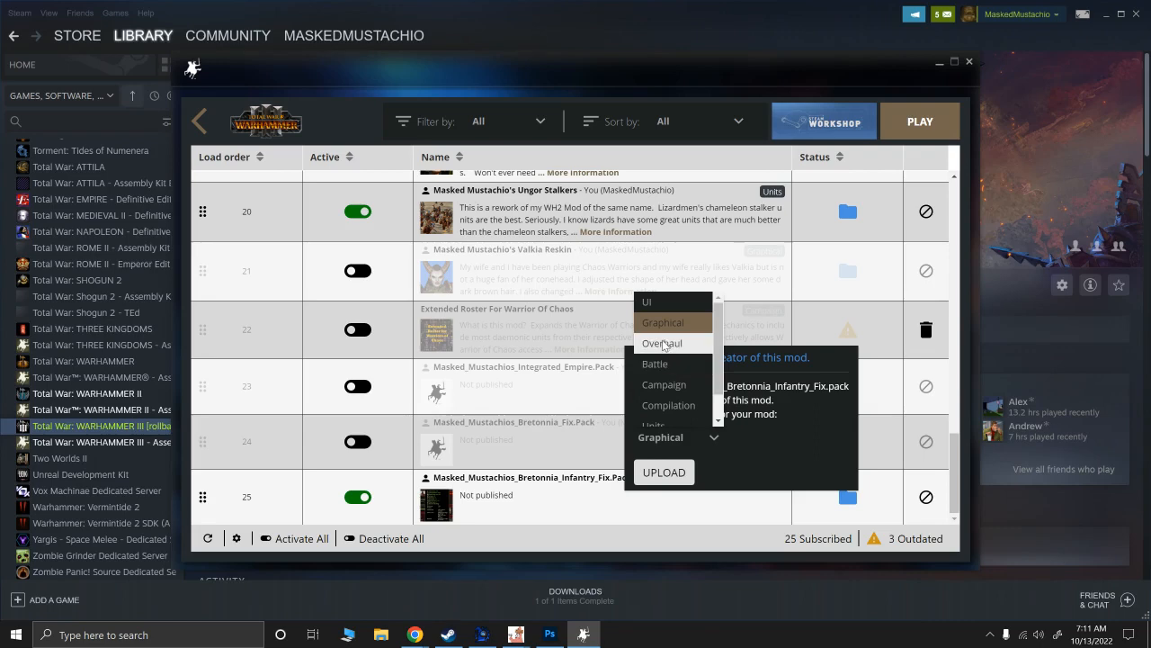
{"action": "left_click", "coordinate": [663, 344]}
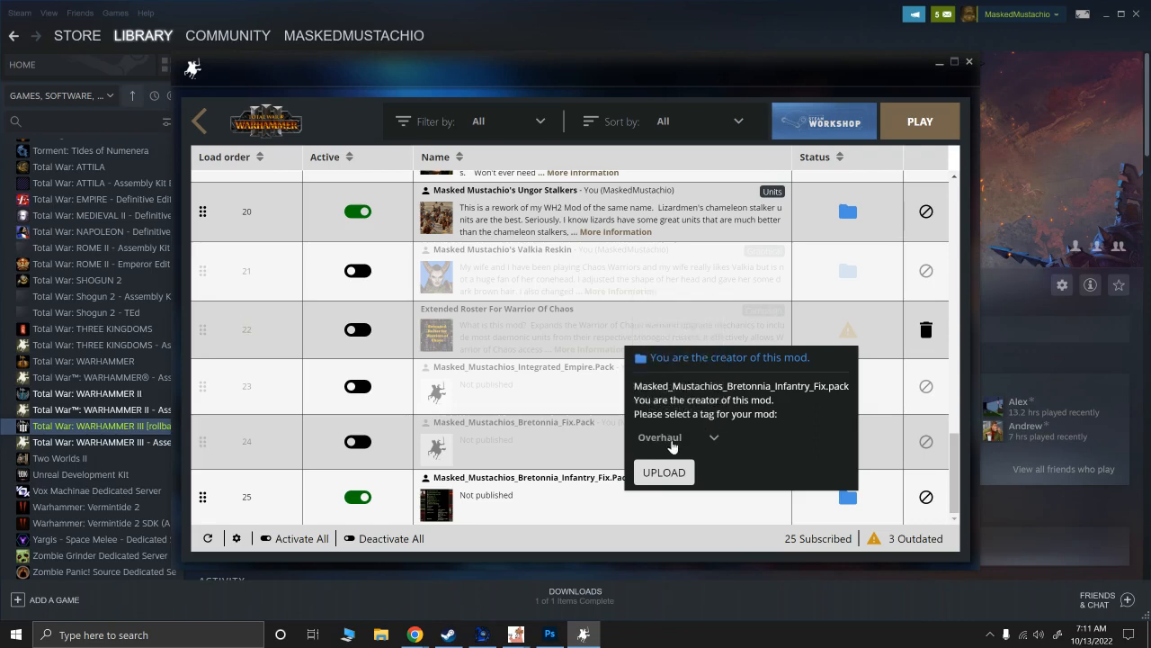
{"action": "left_click", "coordinate": [671, 443]}
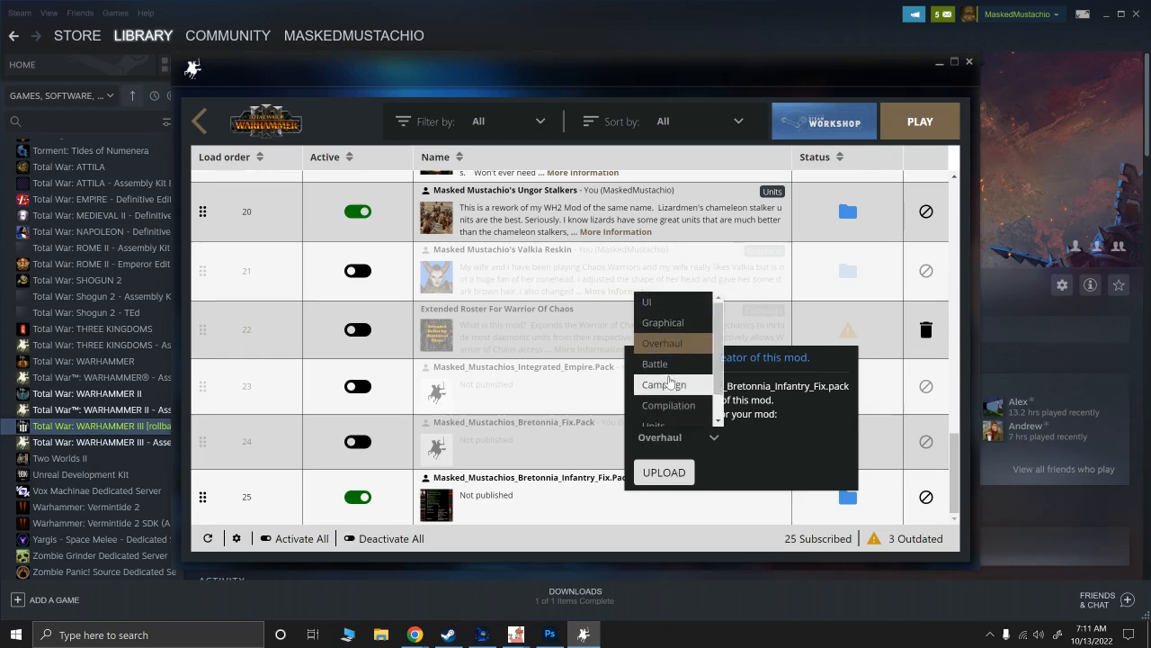
{"action": "left_click", "coordinate": [662, 349]}
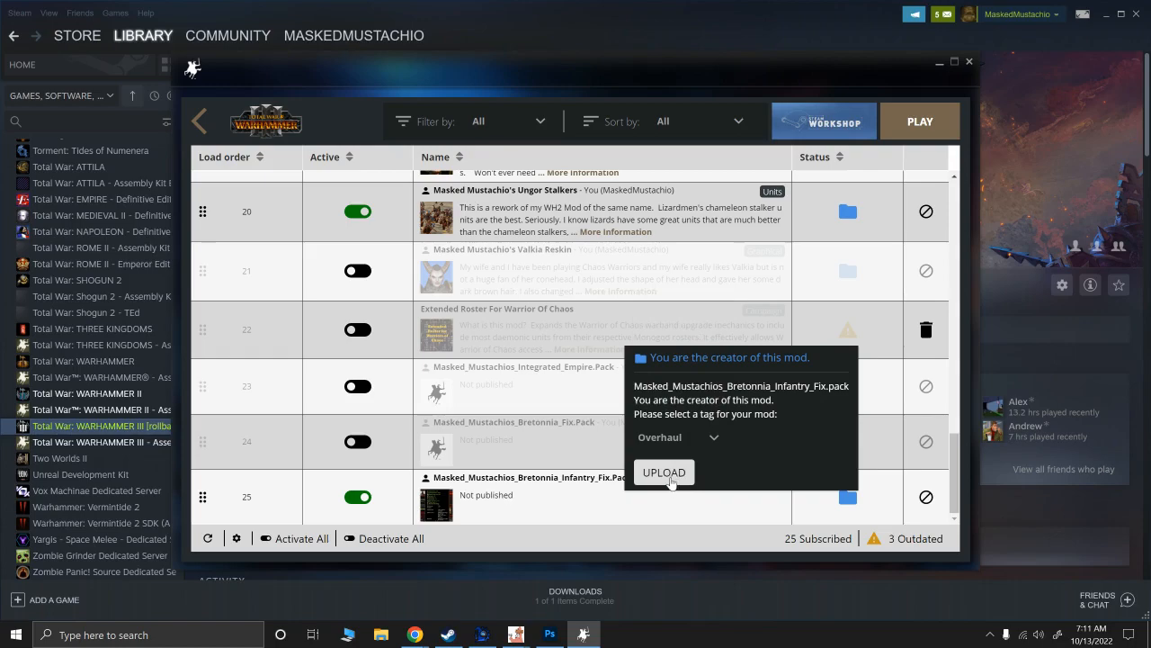
{"action": "left_click", "coordinate": [665, 474]}
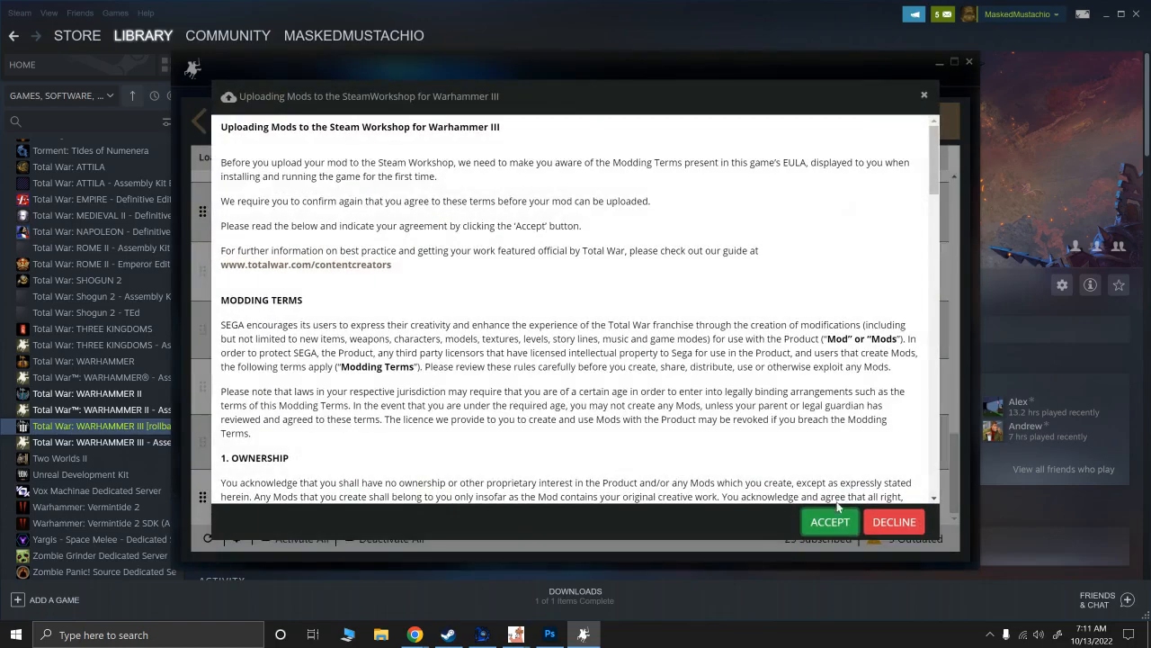
{"action": "left_click", "coordinate": [829, 527]}
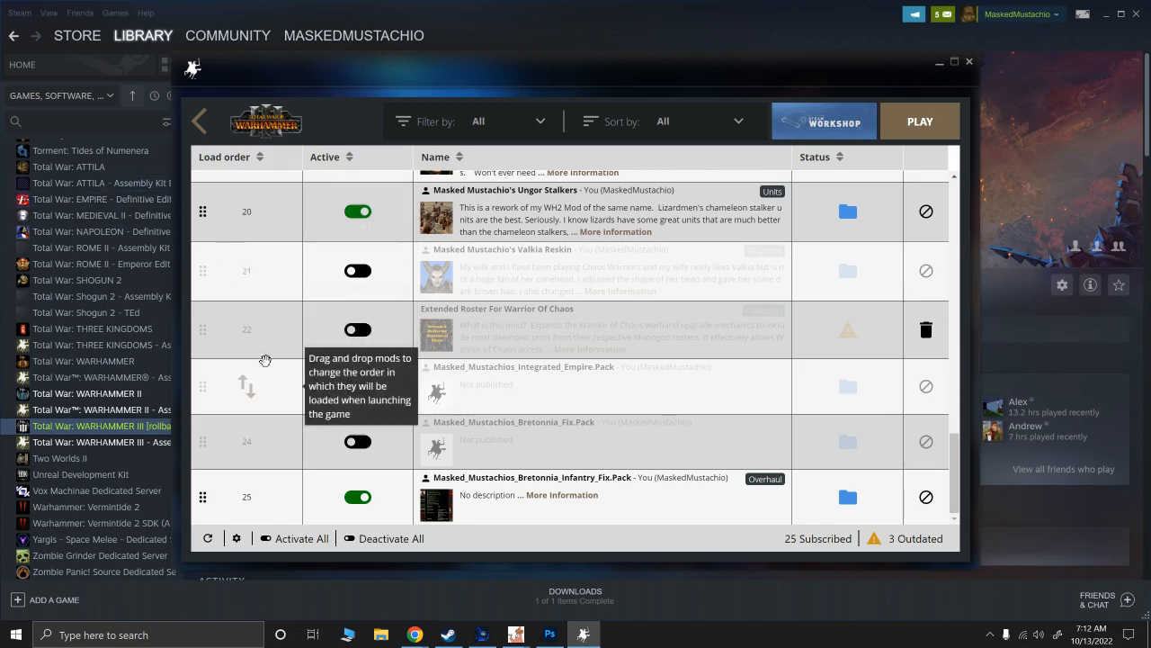
Open the uploaded Bretonnia infantry mod's page from the posted WARHAMMER III Workshop files and view its visibility options.
{"action": "left_click", "coordinate": [364, 600]}
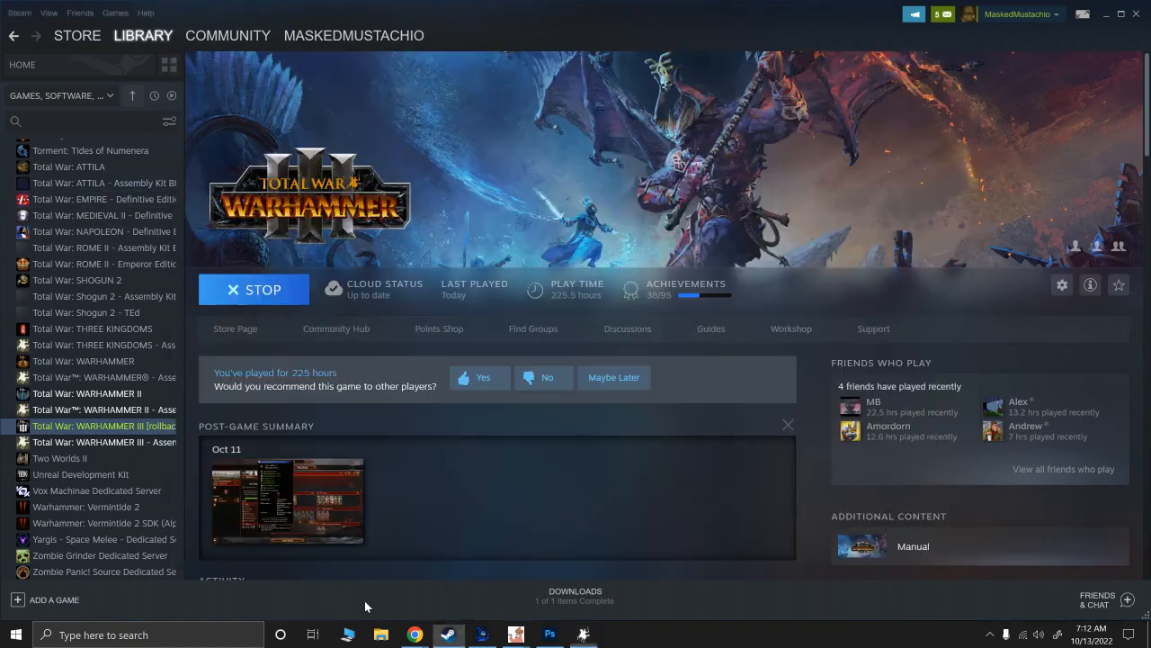
{"action": "mouse_move", "coordinate": [406, 622]}
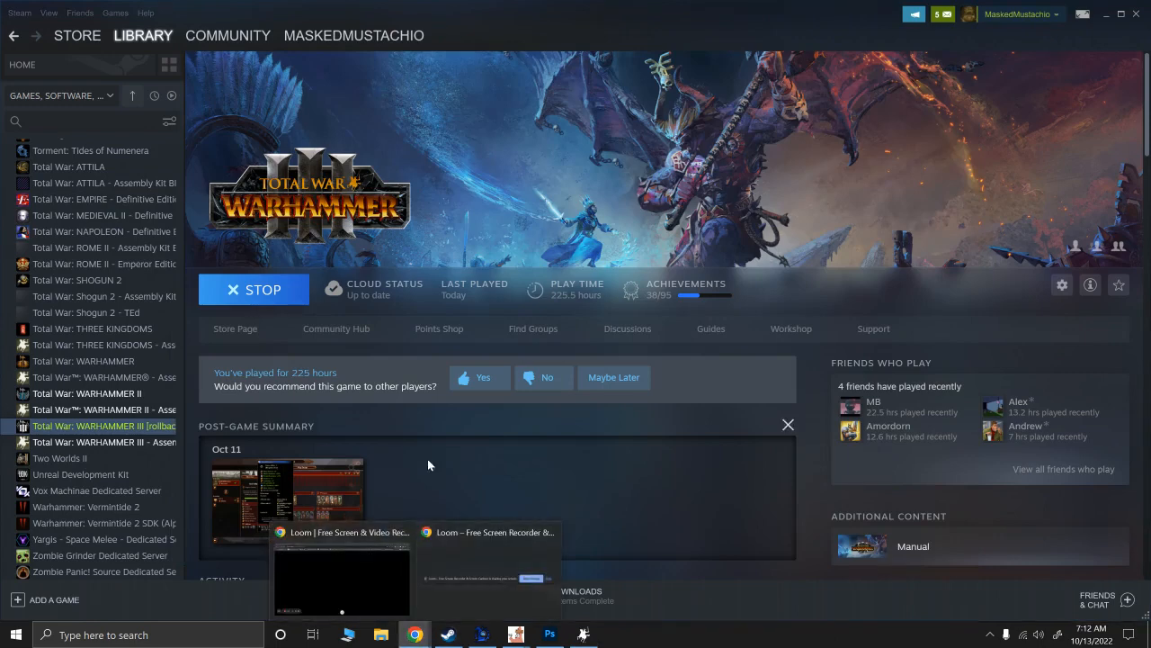
{"action": "left_click", "coordinate": [792, 330]}
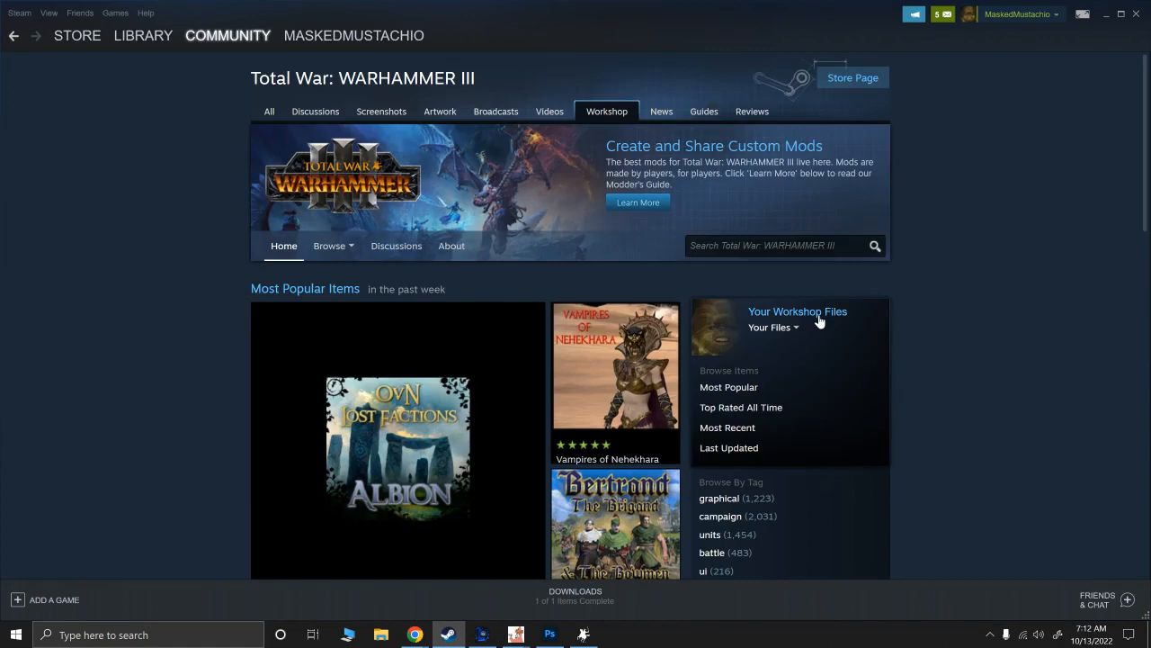
{"action": "left_click", "coordinate": [772, 328]}
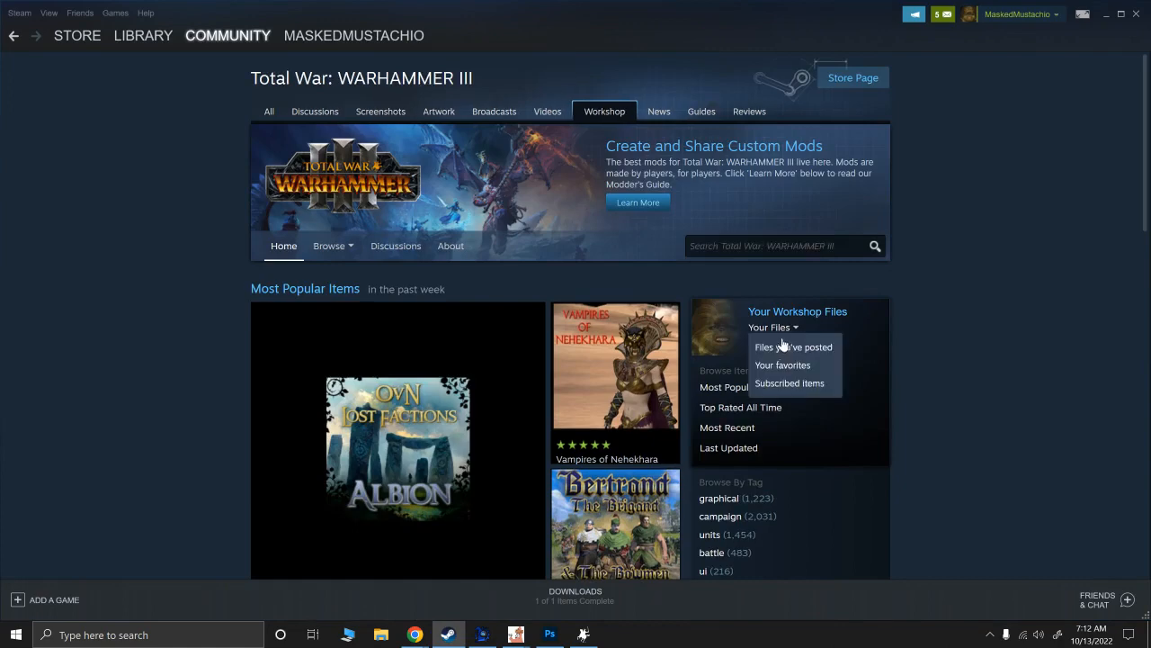
{"action": "left_click", "coordinate": [792, 349]}
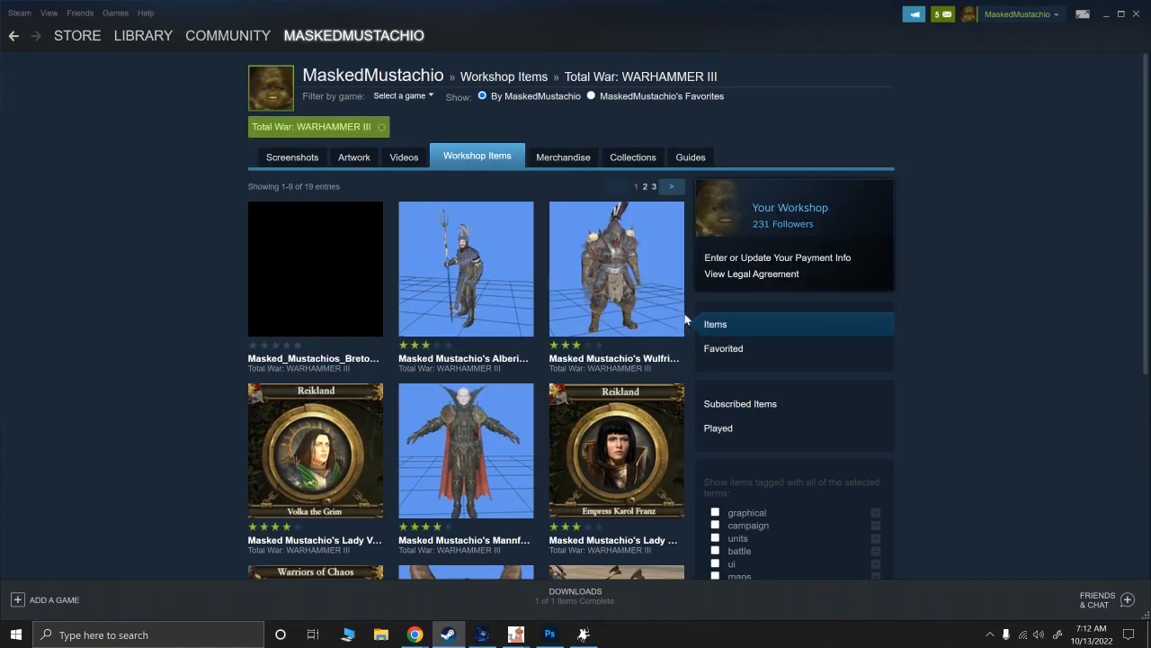
{"action": "left_click", "coordinate": [346, 278]}
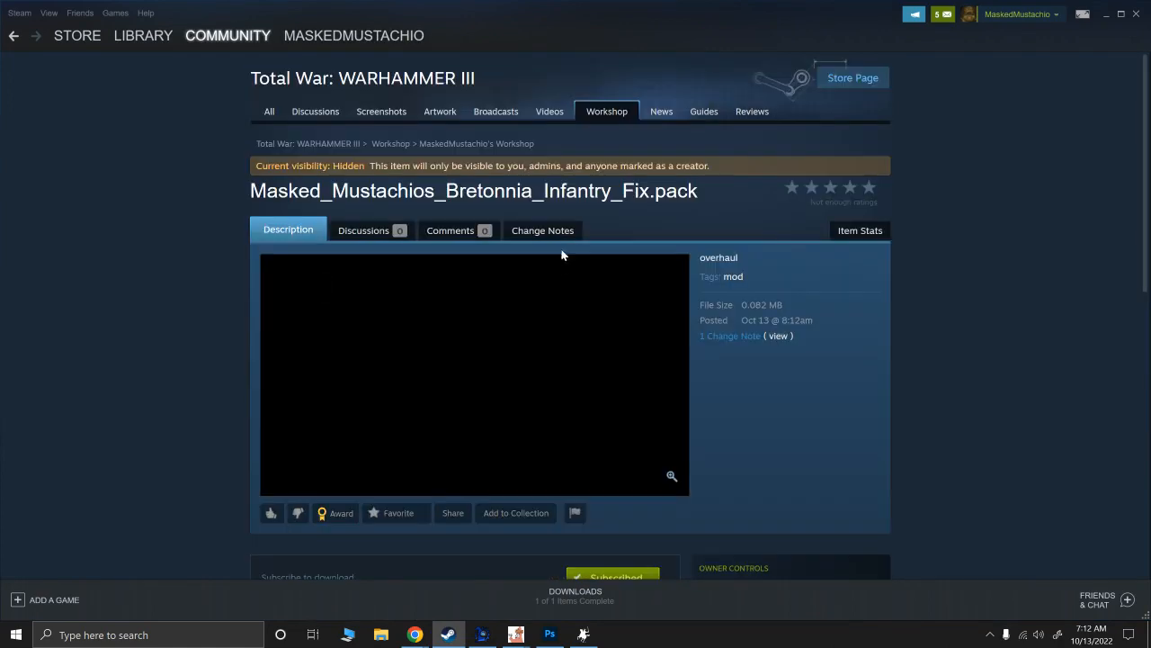
{"action": "scroll", "coordinate": [802, 319], "scroll_direction": "down", "scroll_amount": 6}
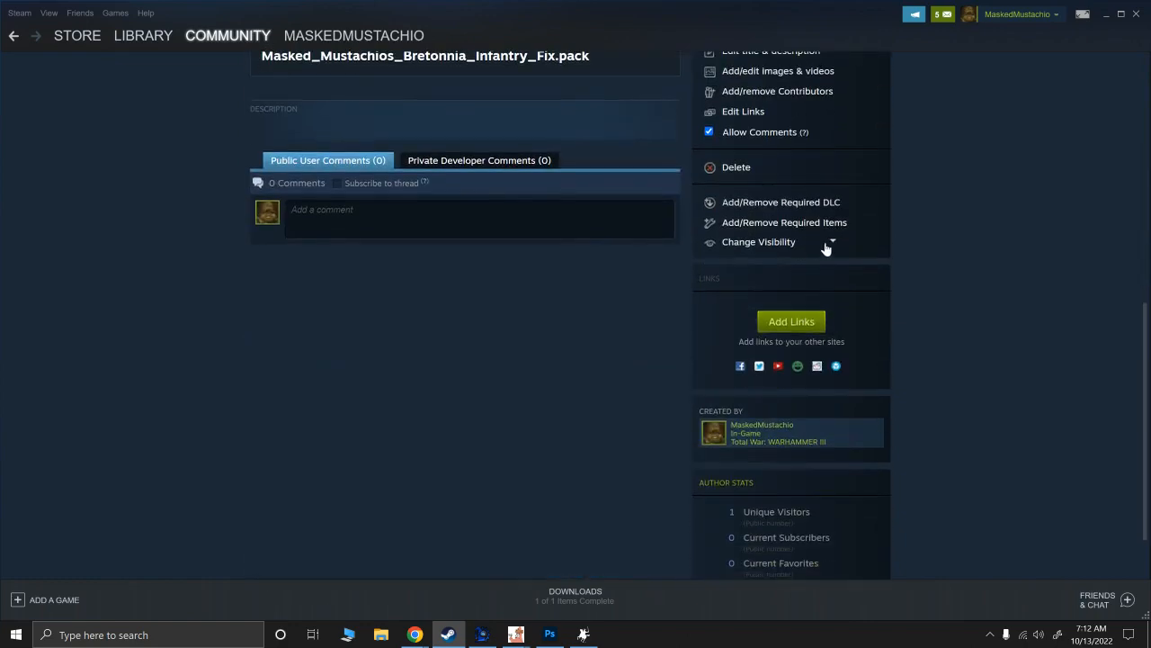
{"action": "left_click", "coordinate": [827, 246]}
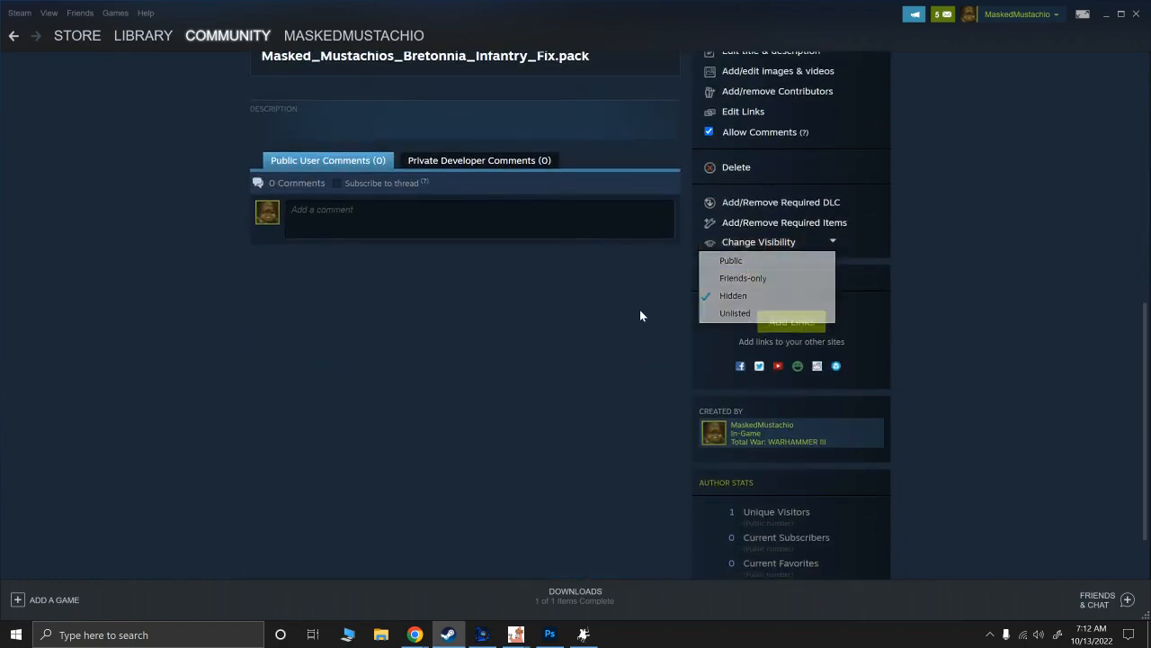
Retitle the Workshop item as Masked Mustachio's Bretonnia Infantry Fix and save the change.
{"action": "scroll", "coordinate": [639, 310], "scroll_direction": "up", "scroll_amount": 4}
{"action": "left_click", "coordinate": [740, 389]}
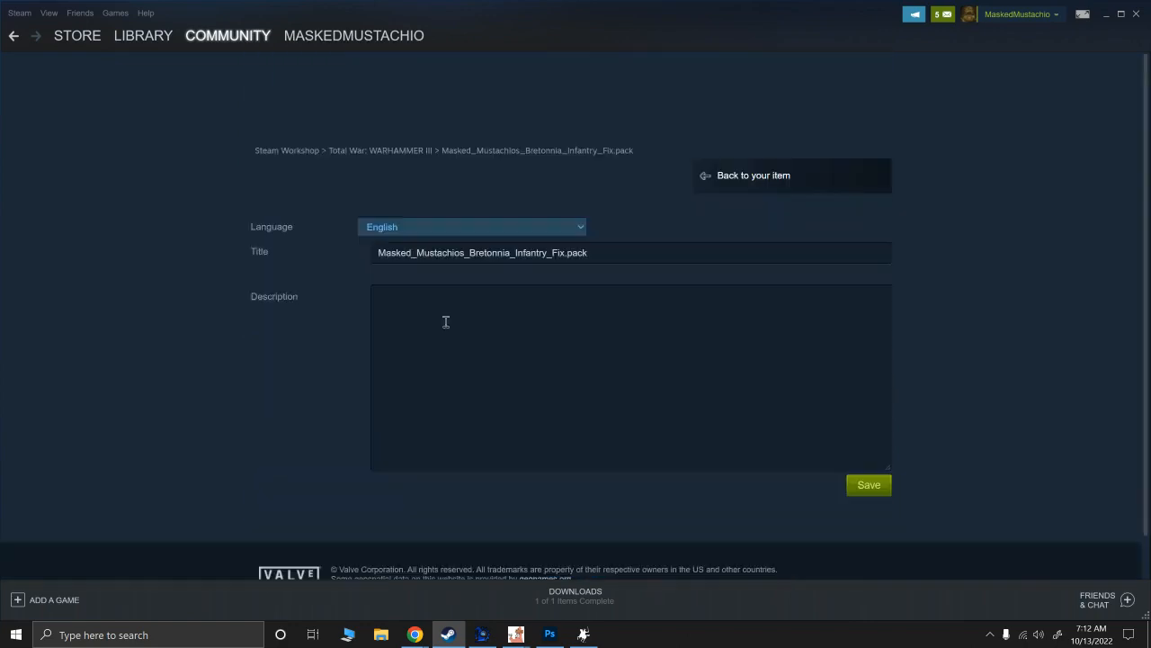
{"action": "left_click", "coordinate": [411, 252]}
{"action": "key", "text": "BackSpace"}
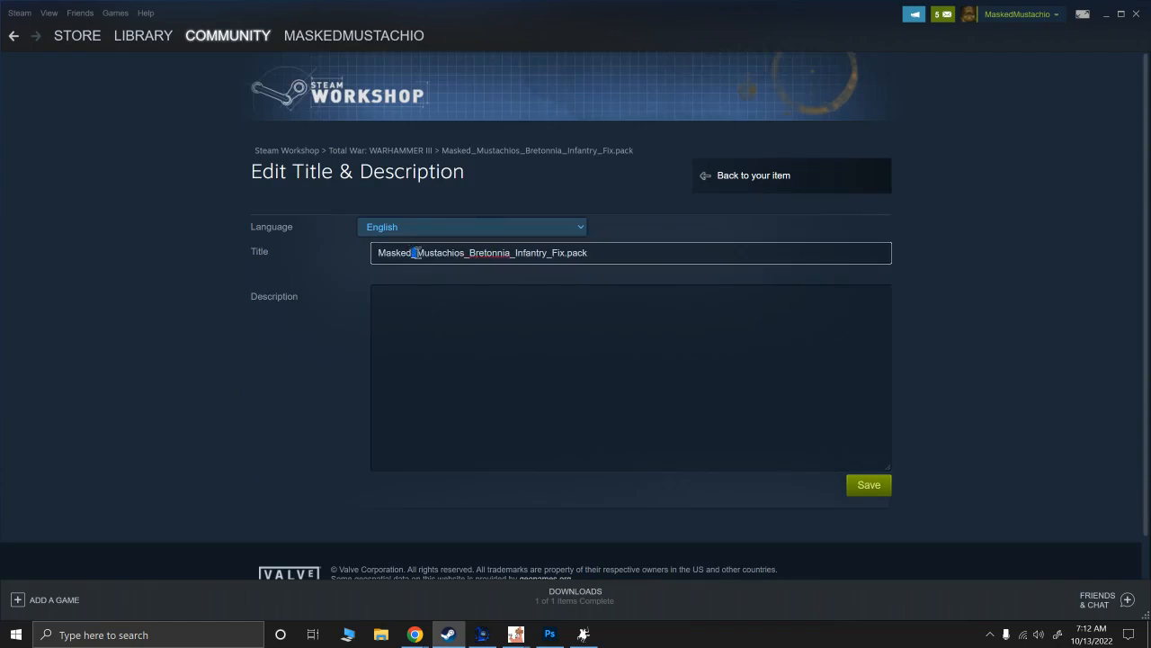
{"action": "left_click", "coordinate": [463, 253]}
{"action": "key", "text": "BackSpace"}
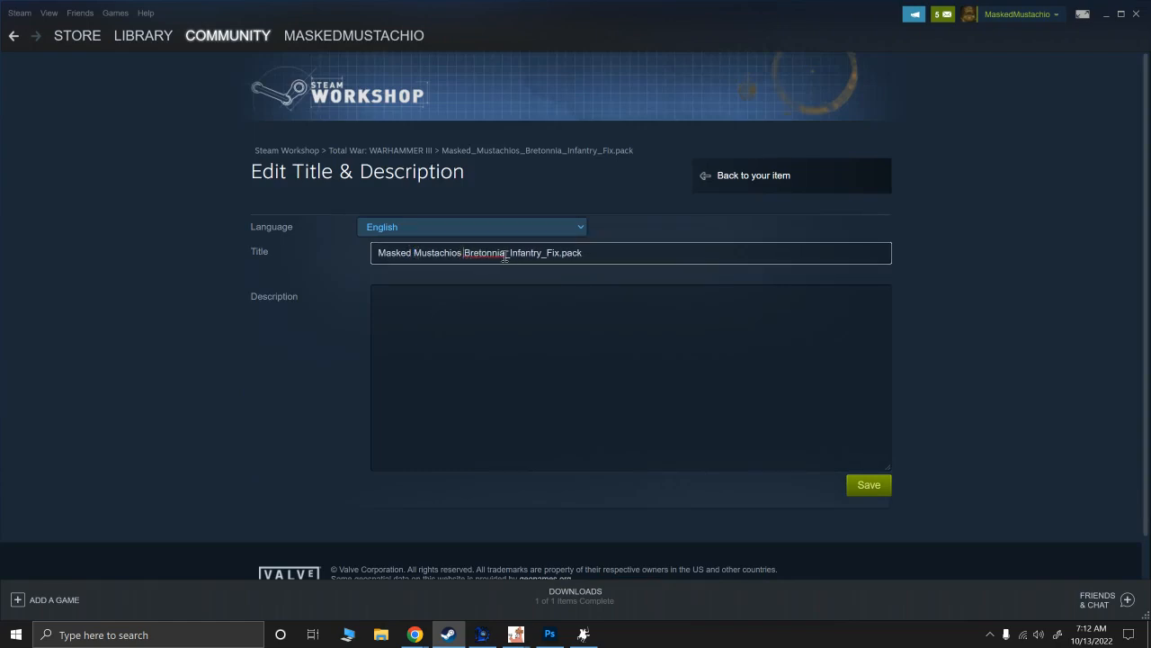
{"action": "left_click", "coordinate": [506, 253]}
{"action": "key", "text": "BackSpace"}
{"action": "left_click", "coordinate": [544, 253]}
{"action": "key", "text": "BackSpace"}
{"action": "left_click_drag", "start_coordinate": [556, 253], "coordinate": [603, 254]}
{"action": "key", "text": "BackSpace"}
{"action": "type", "text": "'"}
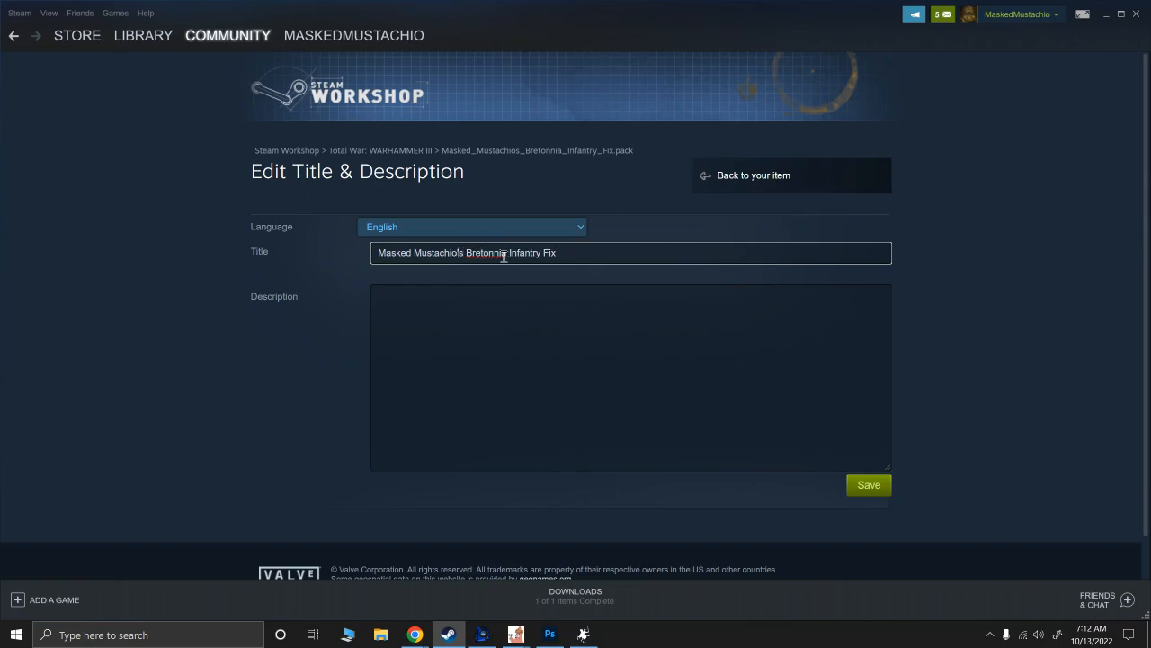
{"action": "left_click", "coordinate": [862, 487]}
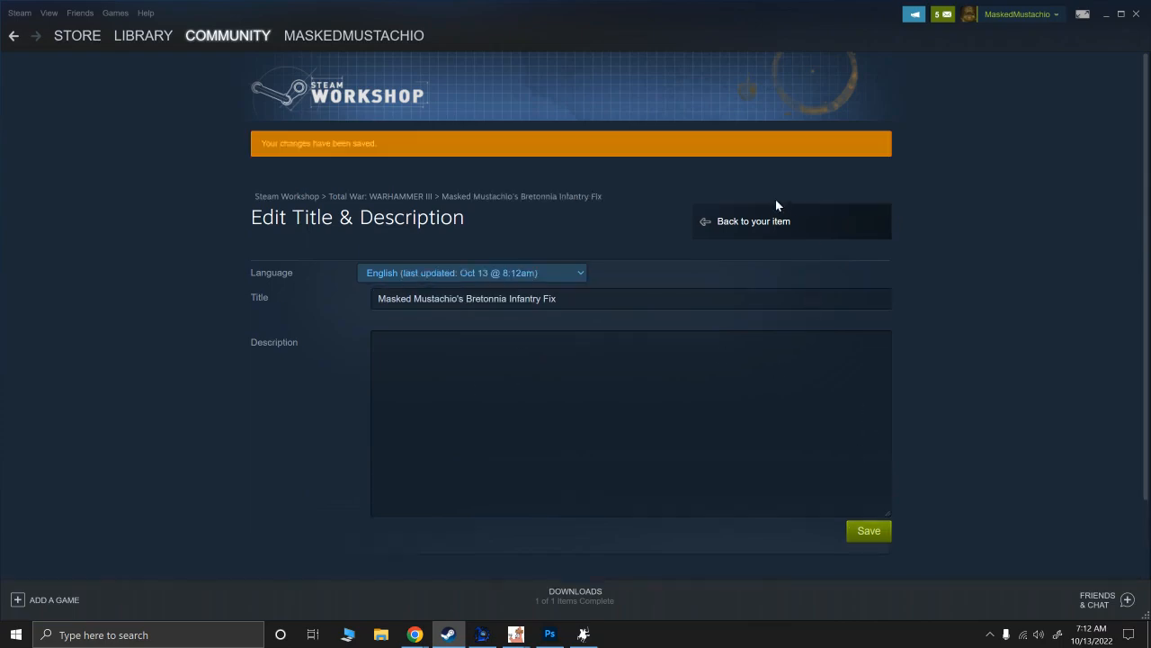
Review the Workshop item's options for adding images and attaching YouTube videos, and return to the item page.
{"action": "left_click", "coordinate": [758, 223]}
{"action": "scroll", "coordinate": [648, 357], "scroll_direction": "down", "scroll_amount": 3}
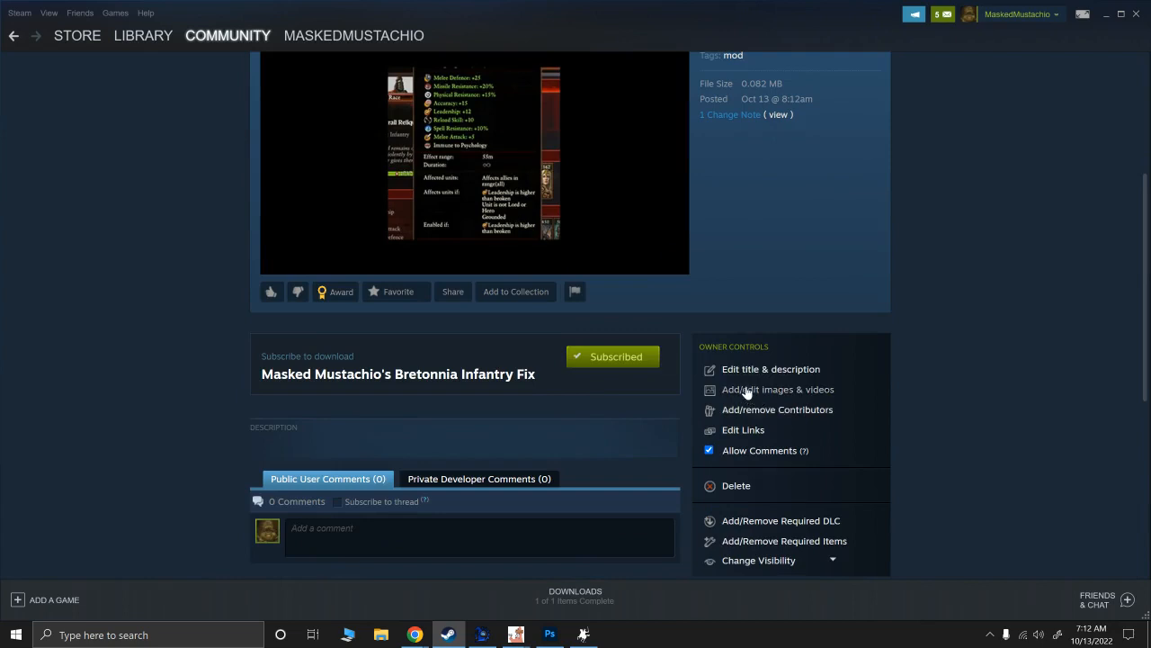
{"action": "left_click", "coordinate": [746, 390]}
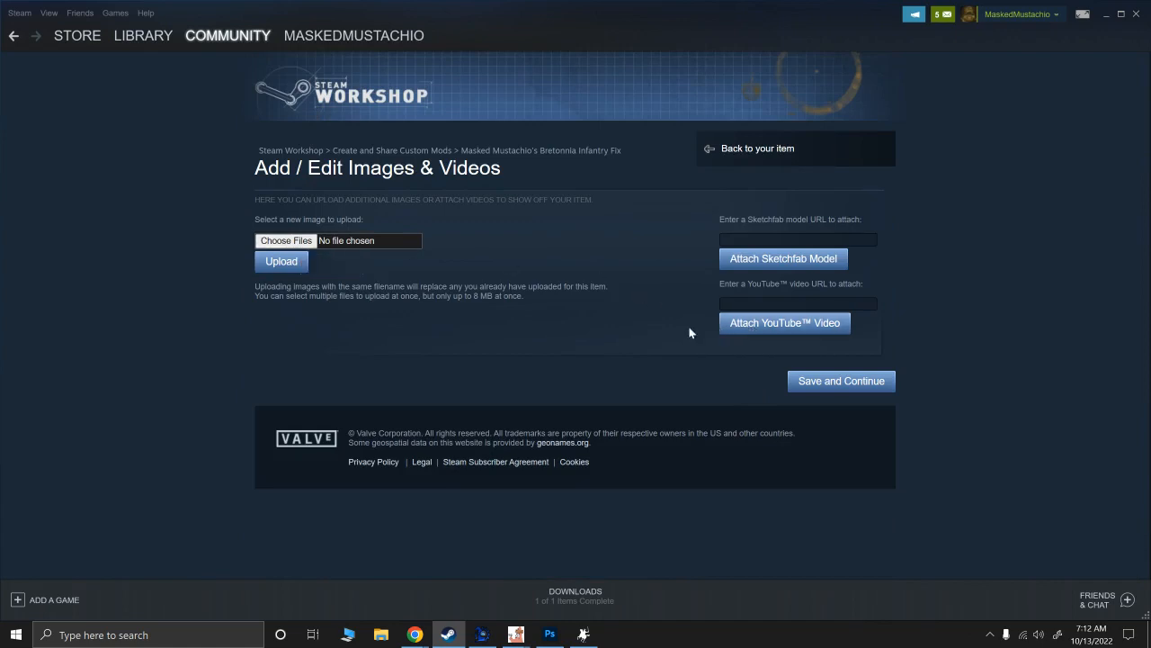
{"action": "left_click", "coordinate": [759, 305]}
{"action": "left_click", "coordinate": [743, 151]}
Review the owner controls and the available visibility choices on the Bretonnia Infantry Fix item page.
{"action": "scroll", "coordinate": [647, 342], "scroll_direction": "down", "scroll_amount": 5}
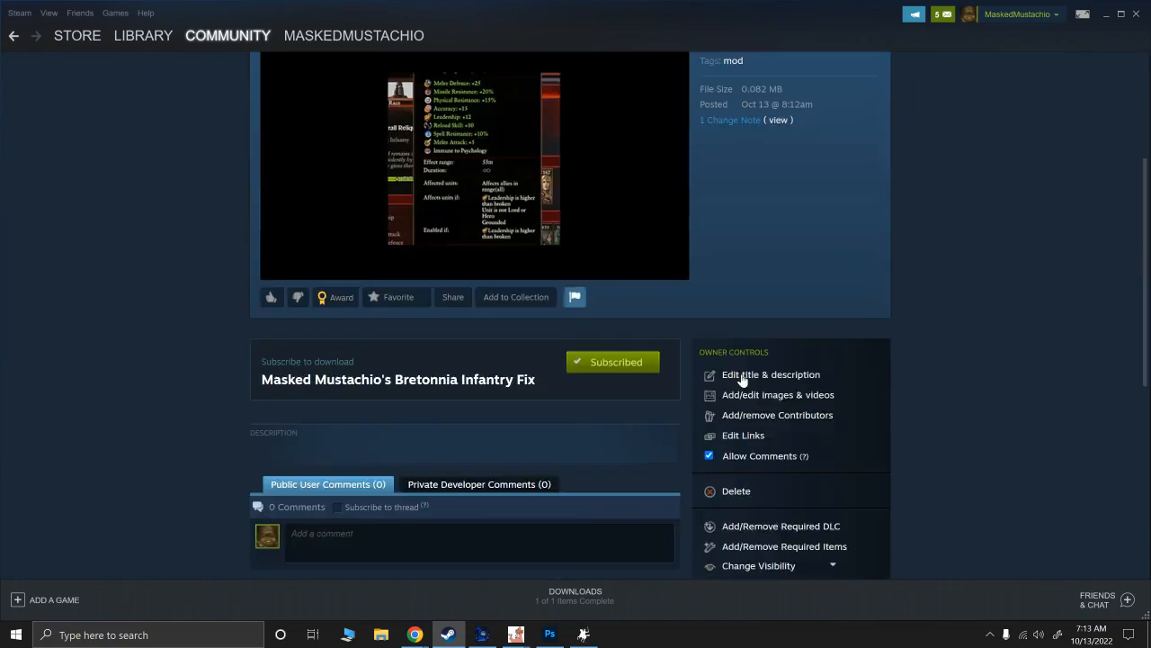
{"action": "scroll", "coordinate": [741, 380], "scroll_direction": "down", "scroll_amount": 3}
{"action": "left_click", "coordinate": [785, 294]}
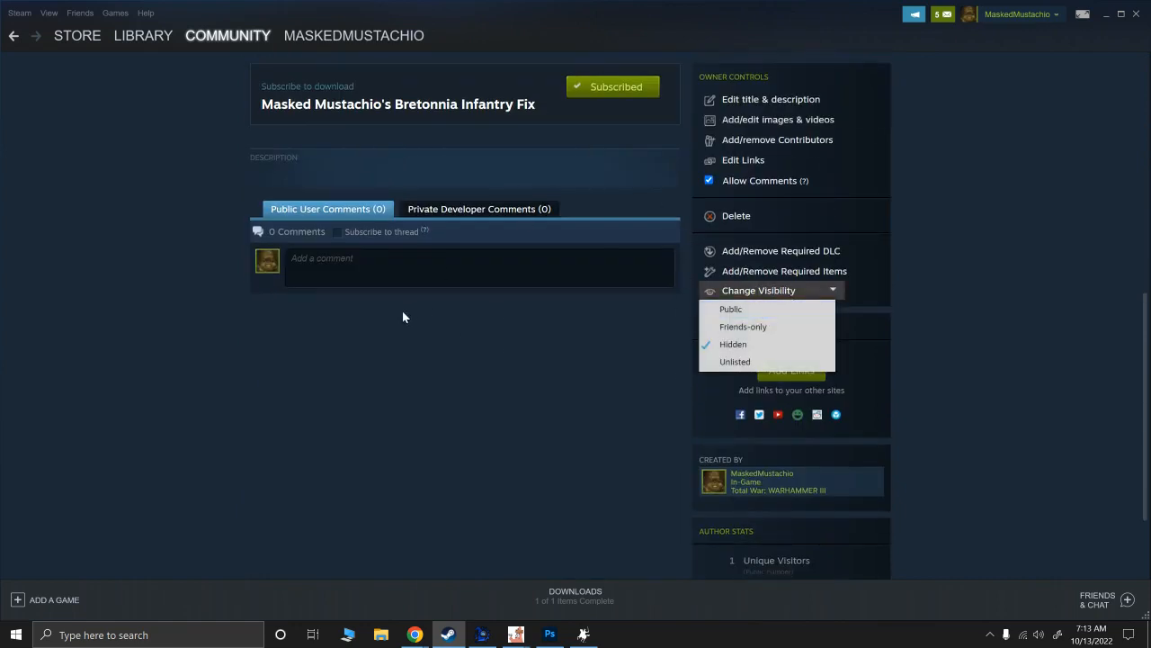
{"action": "left_click", "coordinate": [362, 318]}
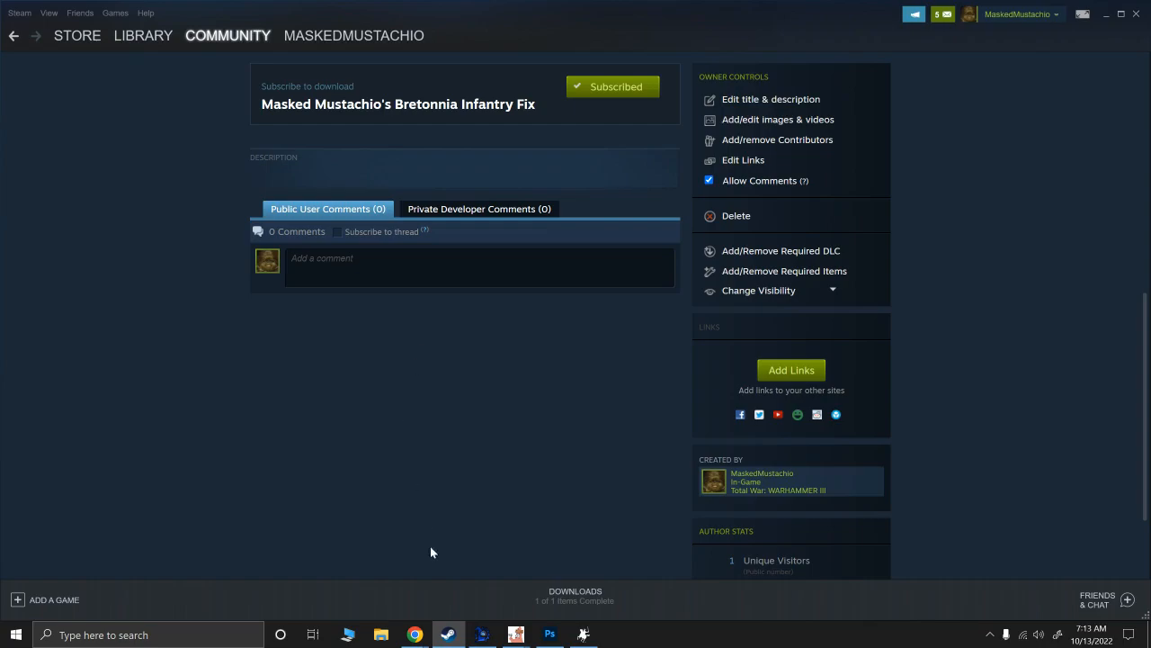
Switch to Rusted PackFile Manager and review the mod pack's renamed tables.
{"action": "left_click", "coordinate": [482, 634]}
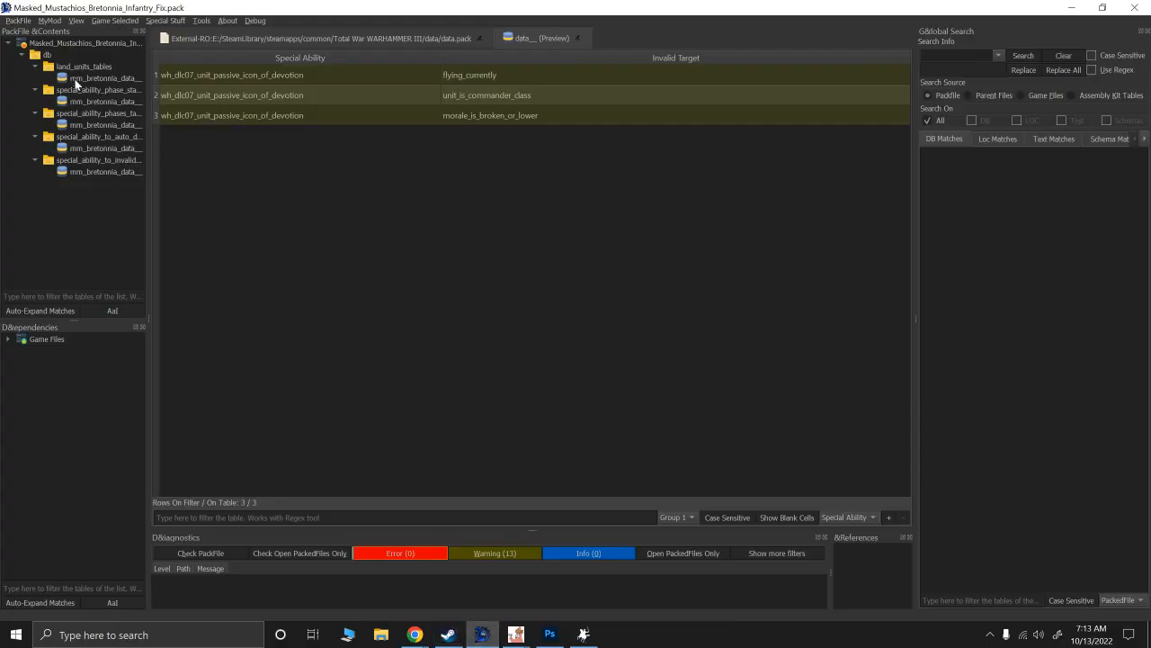
{"action": "mouse_move", "coordinate": [525, 634]}
{"action": "mouse_move", "coordinate": [73, 149]}
{"action": "mouse_move", "coordinate": [415, 634]}
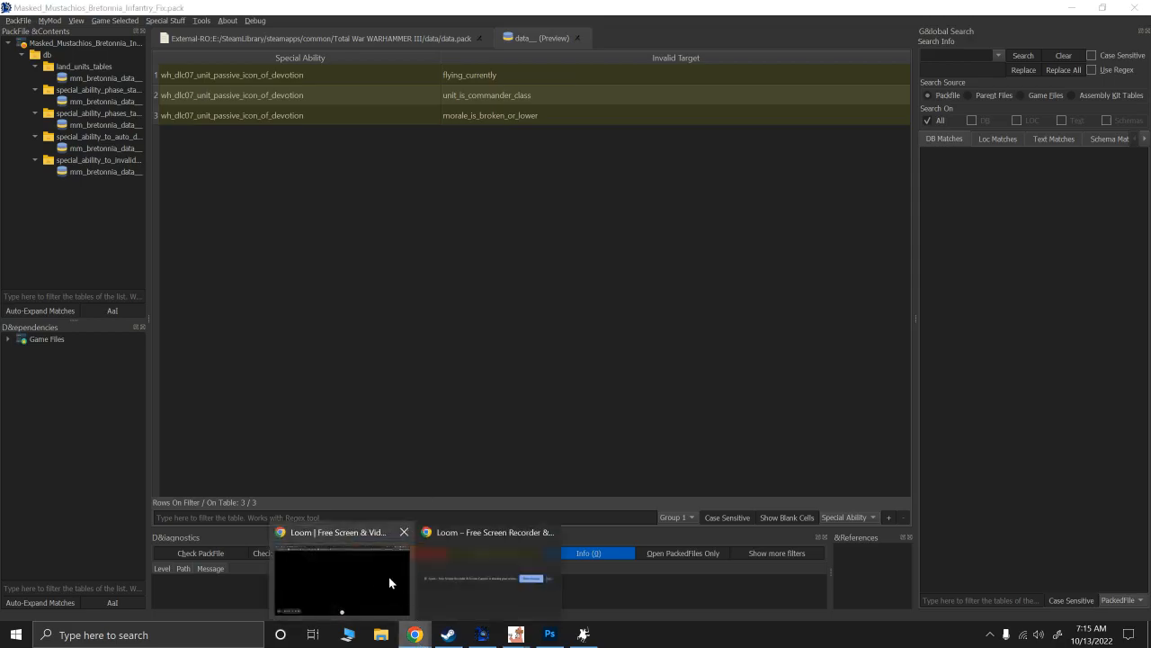